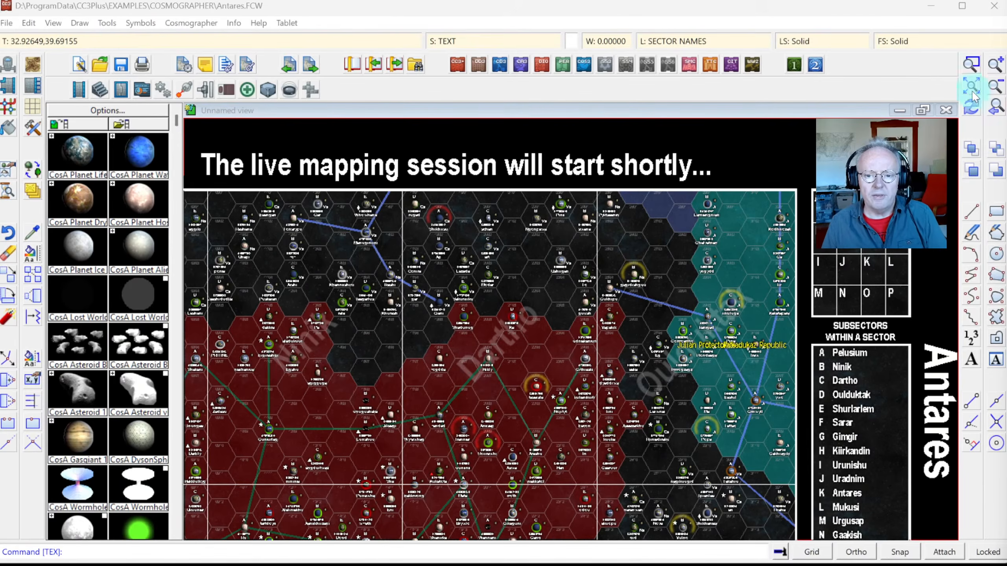
Start a new drawing of the Cosmographer map type with the option to decide the settings yourself.
click(979, 83)
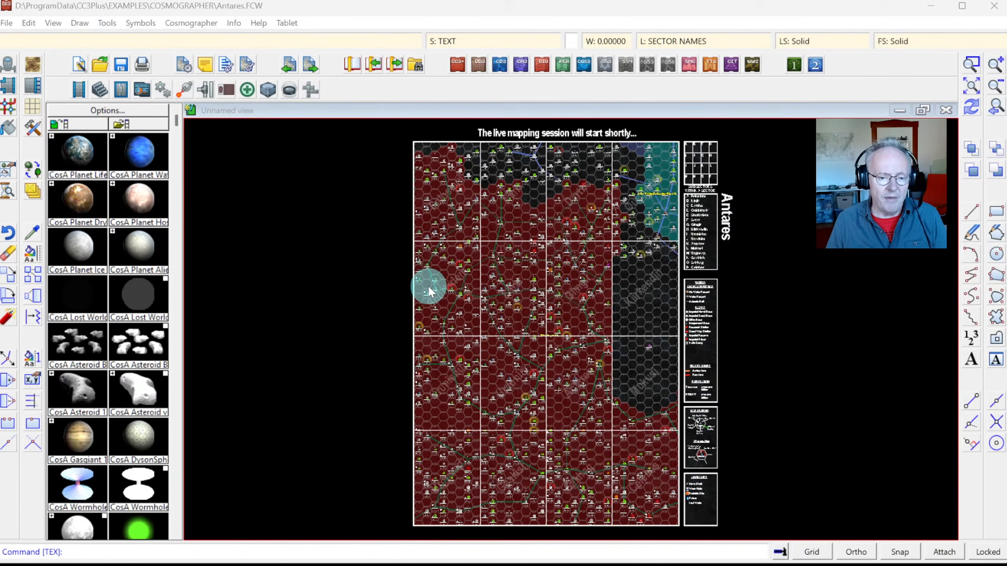
click(79, 64)
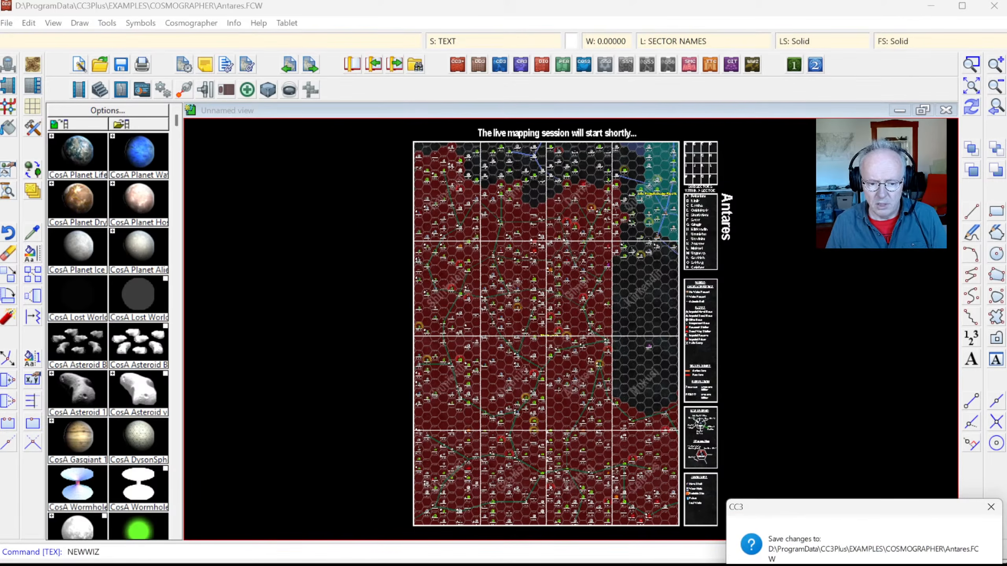
click(904, 565)
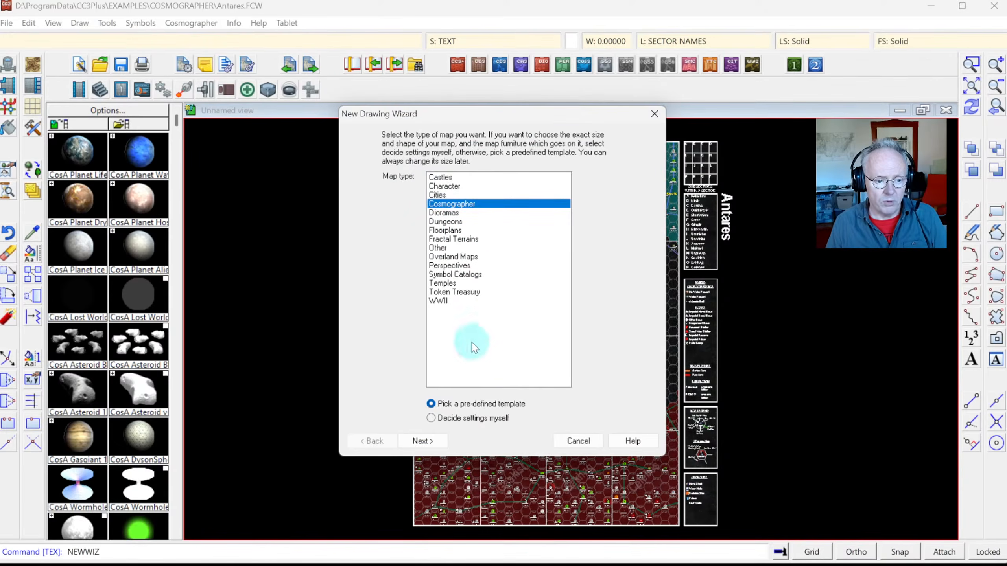
click(431, 421)
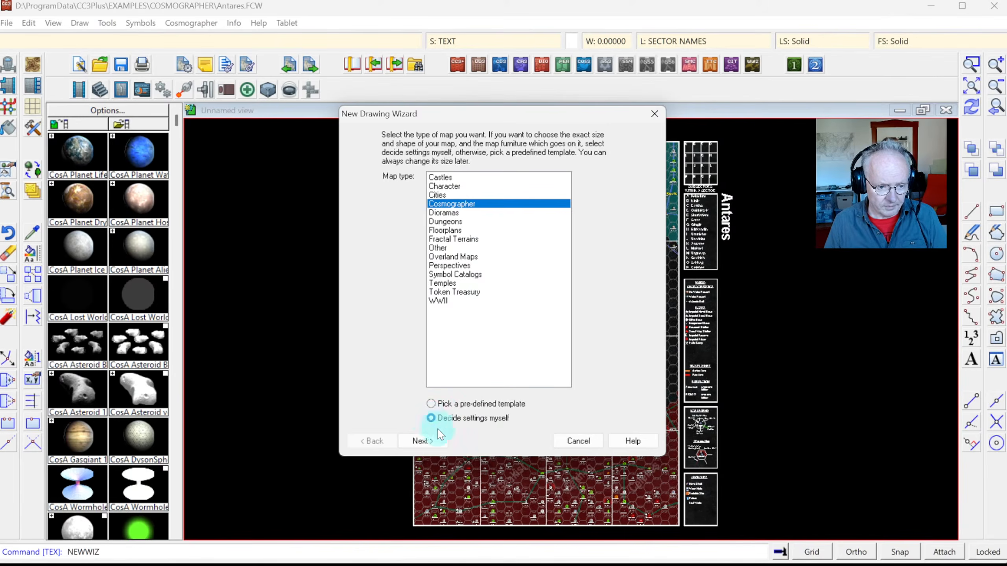
click(424, 439)
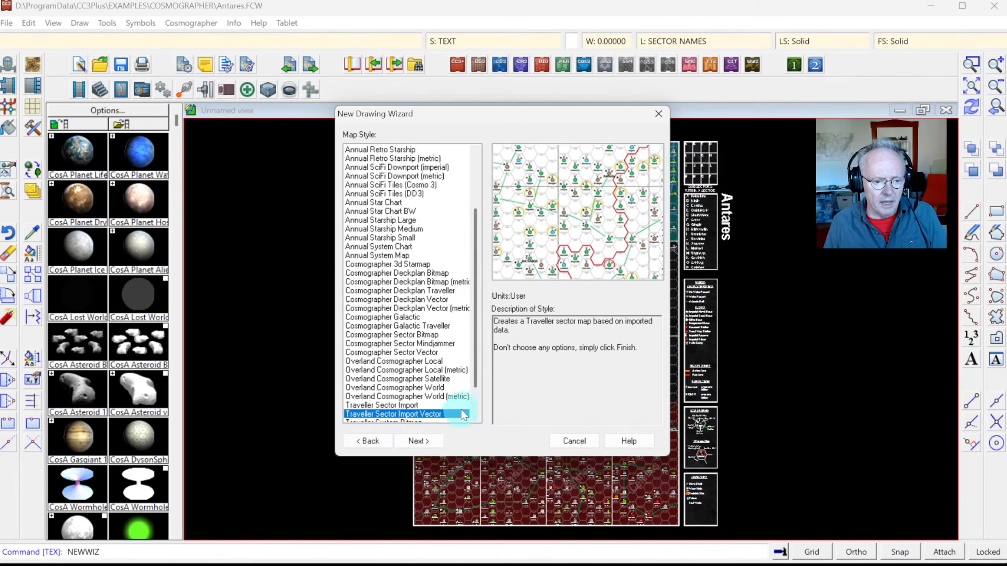
Compare the Traveller sector import styles and choose Traveller Sector Import as the map style.
drag(474, 306, 481, 344)
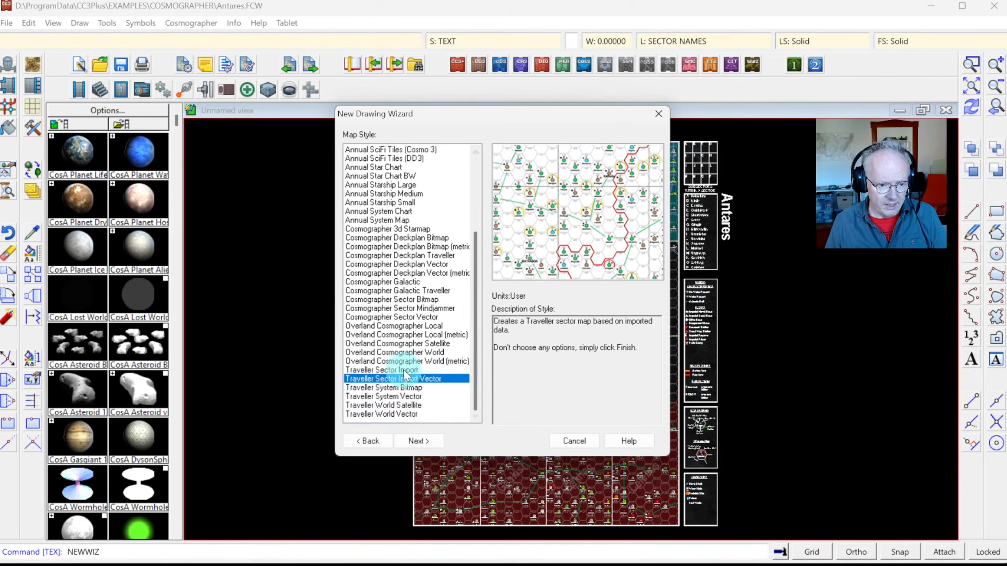
click(402, 379)
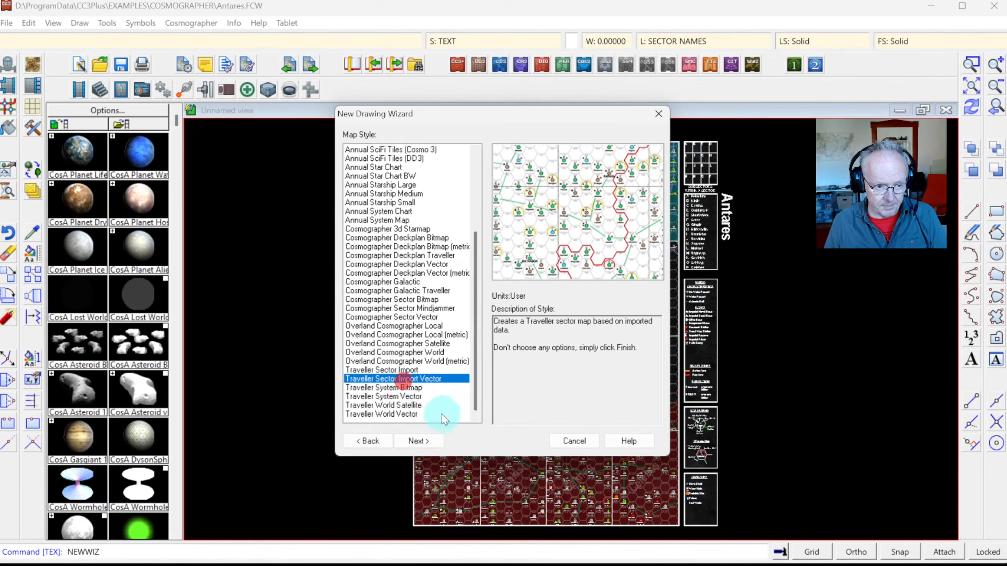
click(404, 370)
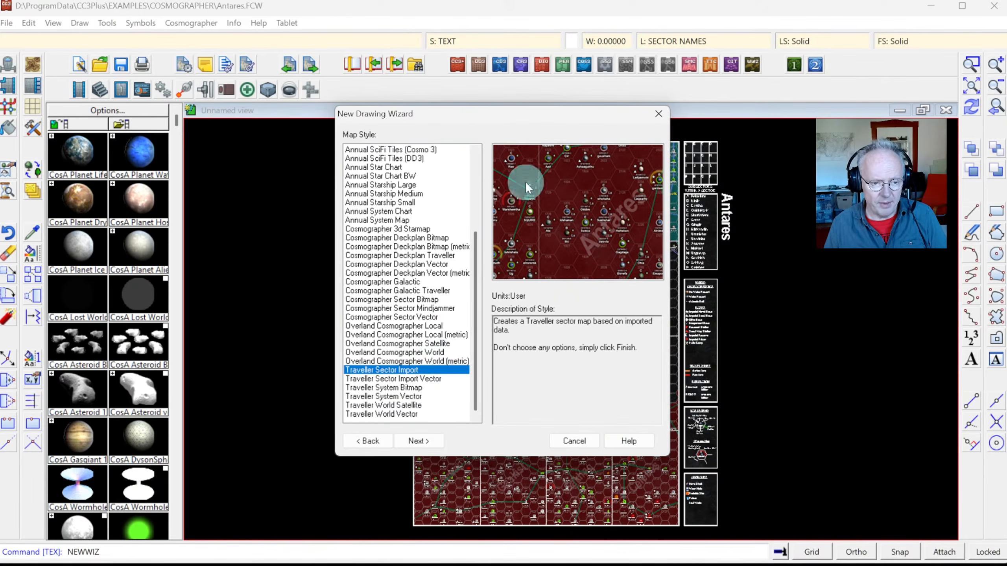
click(387, 380)
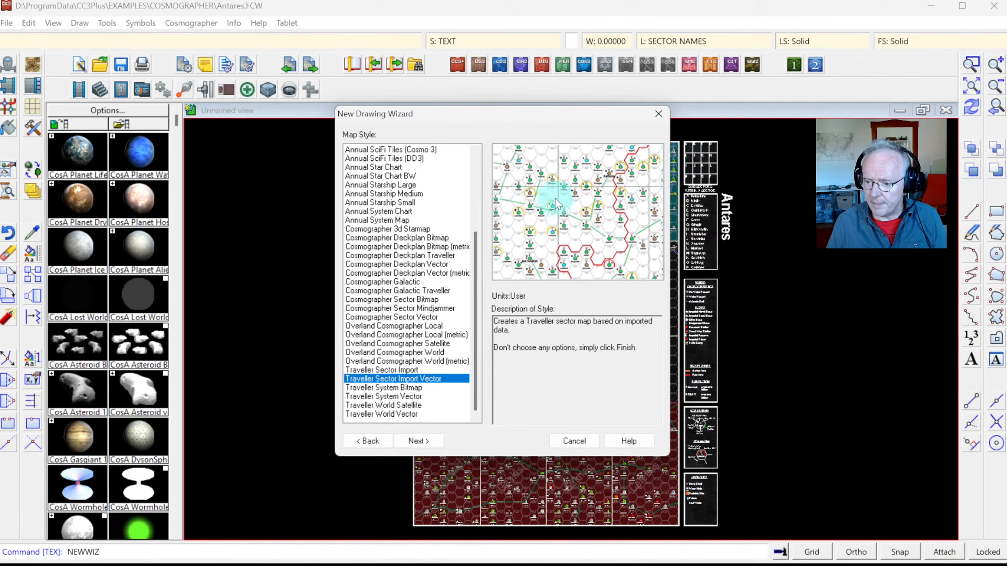
click(417, 370)
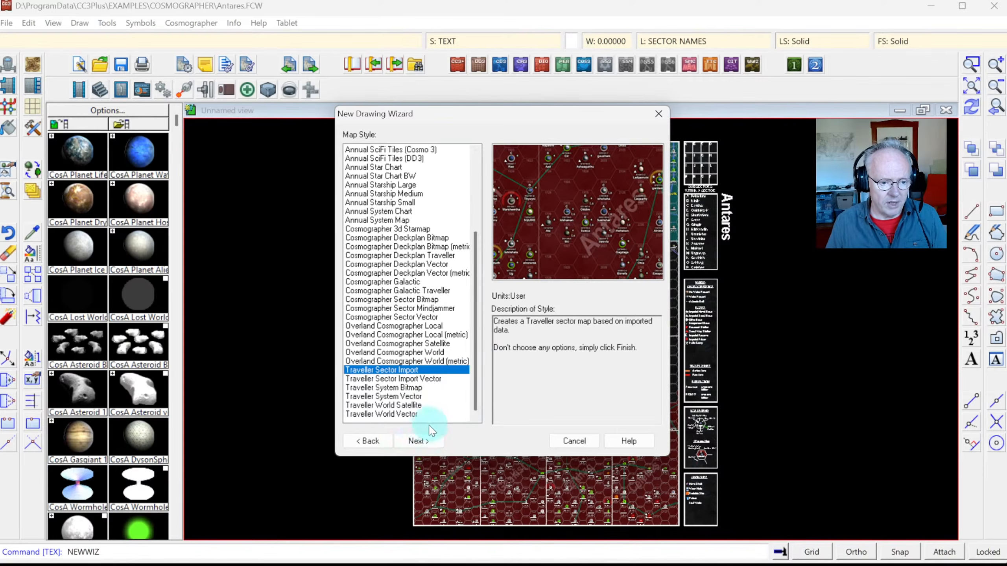
click(421, 440)
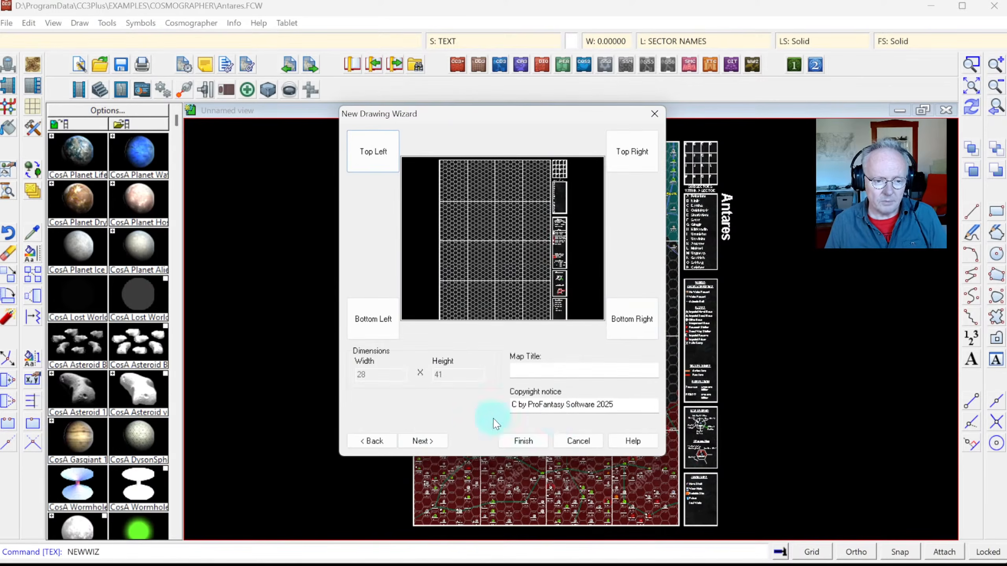
Finish the new map with its default settings and save it as Solomani Rim in the Cosmographer Sector Maps folder.
click(611, 303)
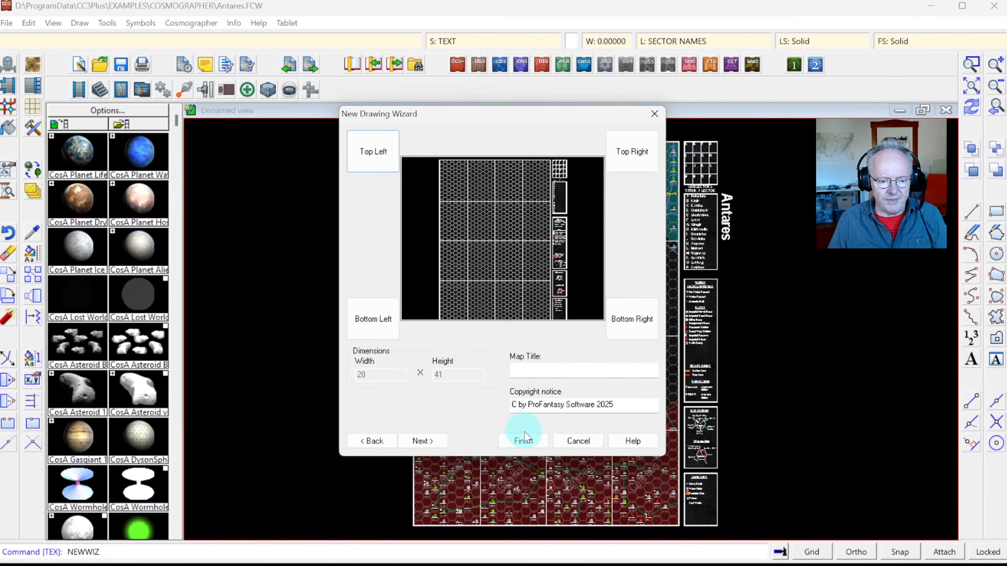
click(522, 442)
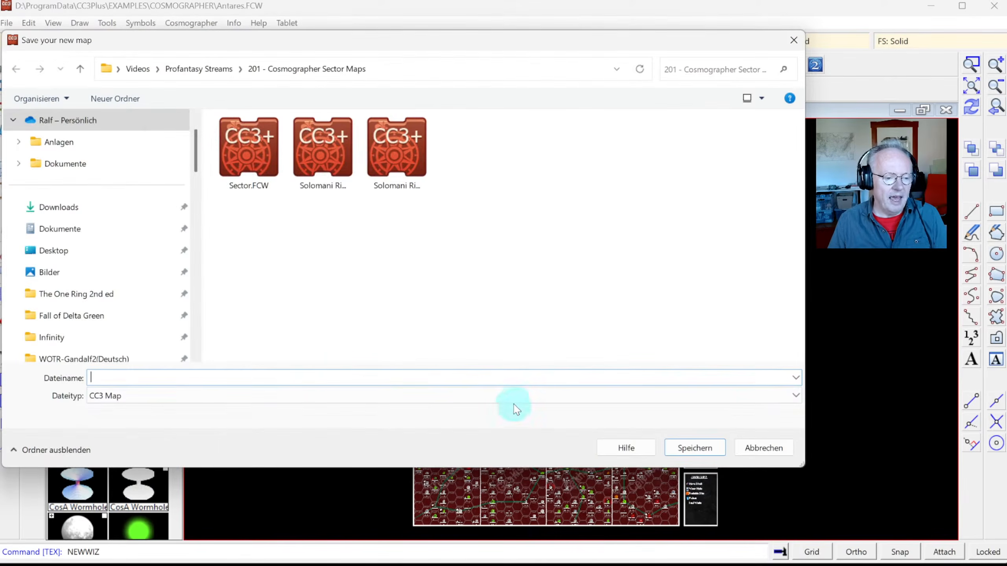
click(261, 375)
text(Solo)
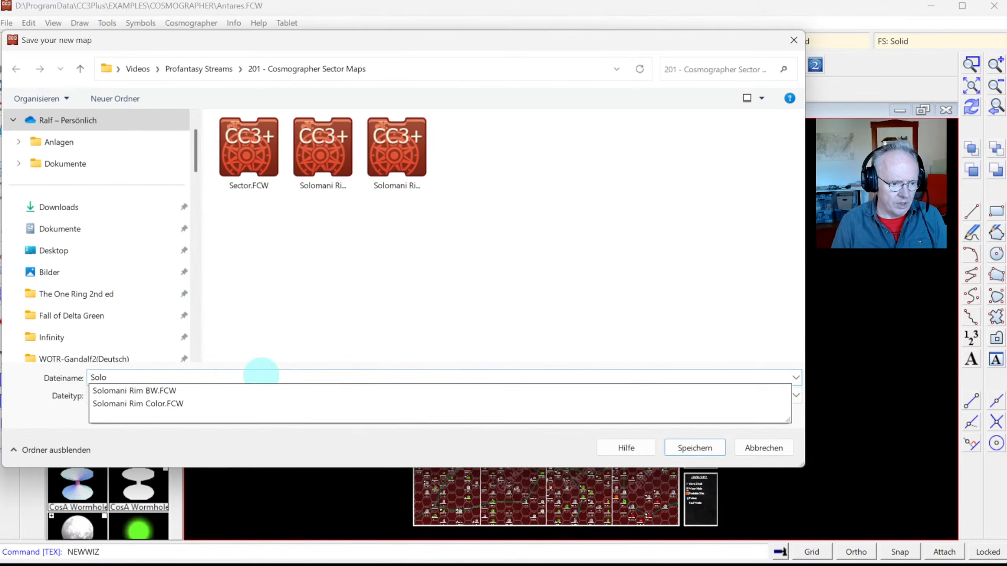
key(Down)
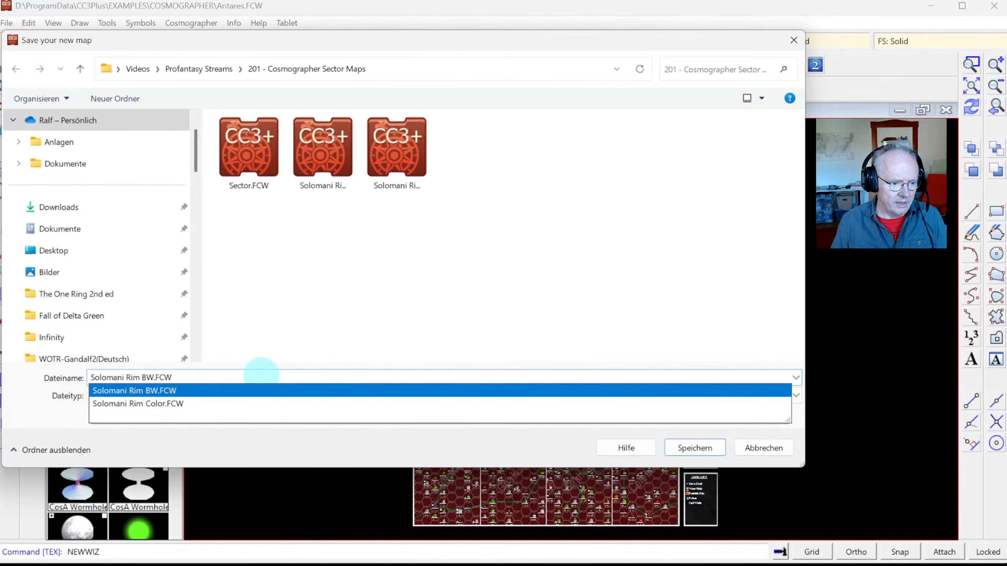
key(BackSpace)
key(BackSpace)
key(BackSpace)
key(BackSpace)
key(BackSpace)
key(BackSpace)
key(BackSpace)
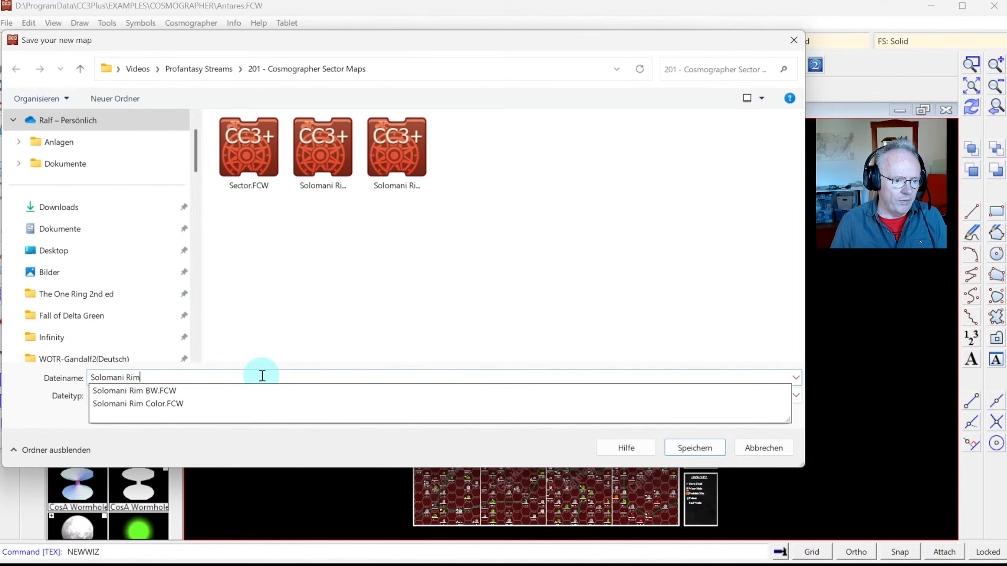
key(Return)
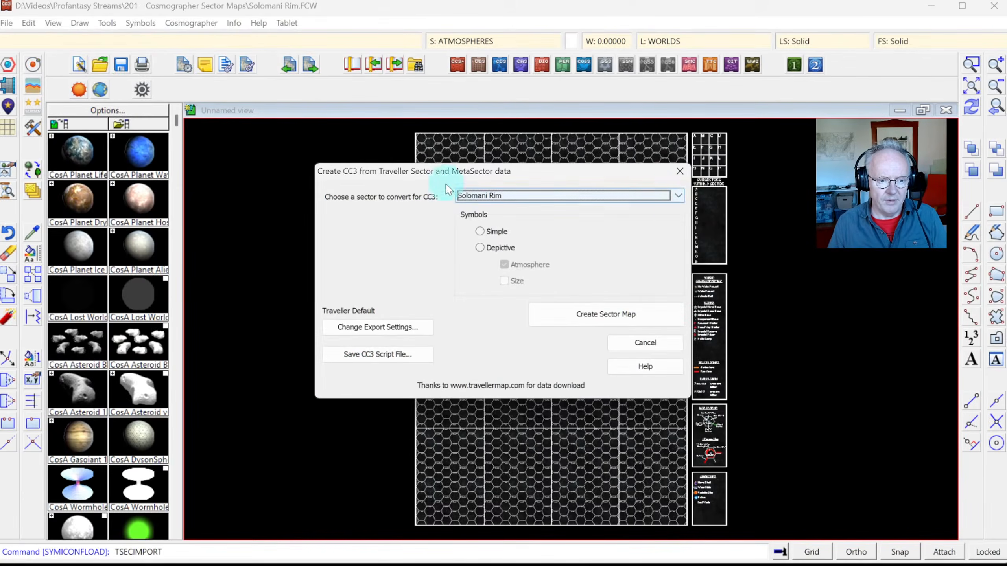
Look through the available Traveller sectors and choose Solomani Rim as the sector to convert.
click(679, 197)
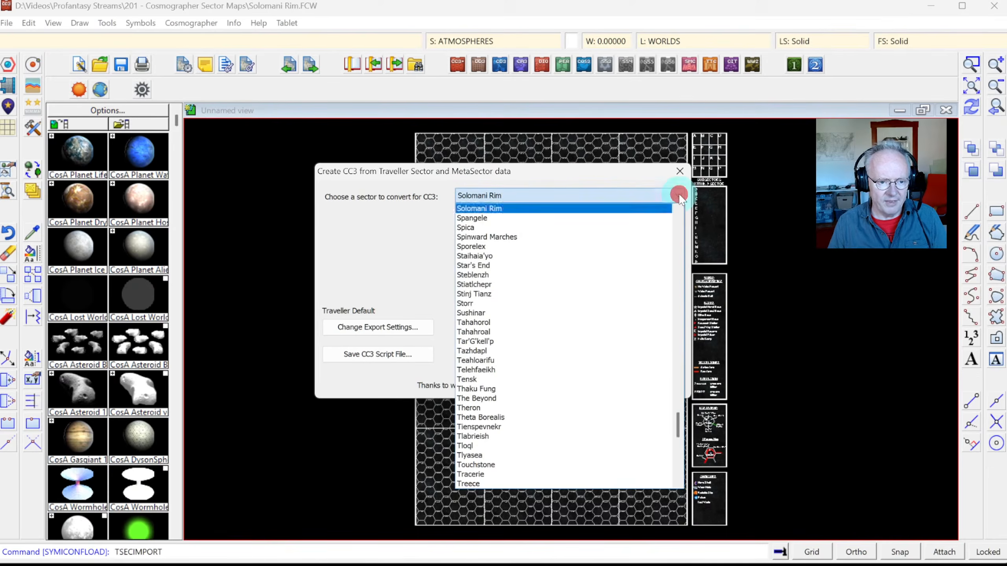
drag(678, 419, 671, 424)
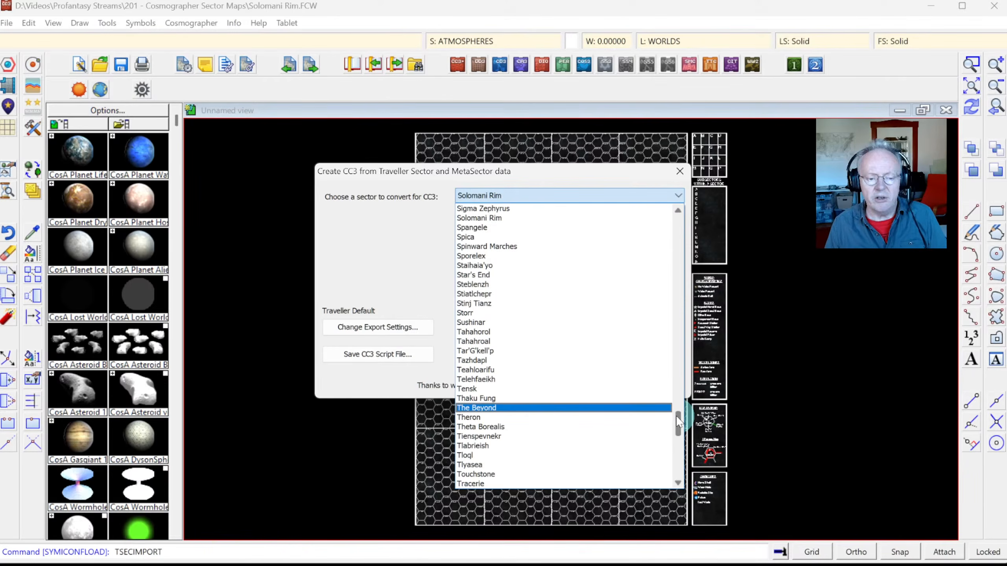
drag(678, 420, 678, 462)
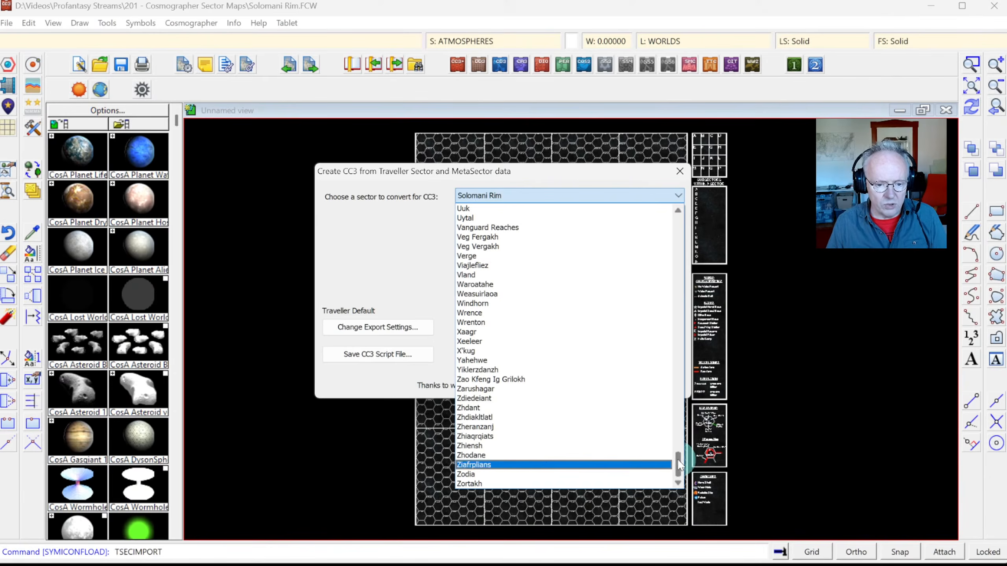
drag(677, 459, 694, 418)
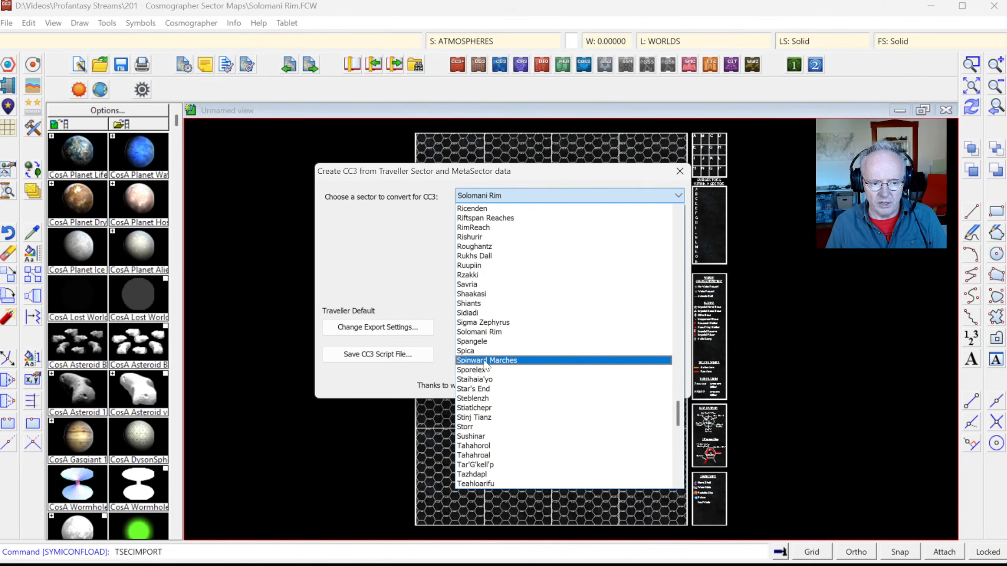
click(479, 332)
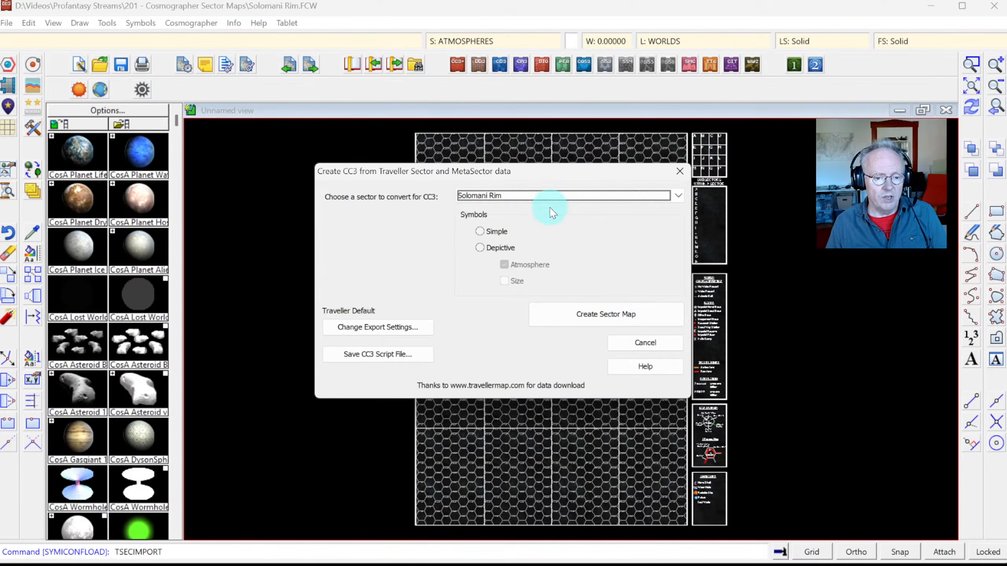
Create the sector map using depictive symbols with Atmosphere enabled and Size disabled.
click(481, 233)
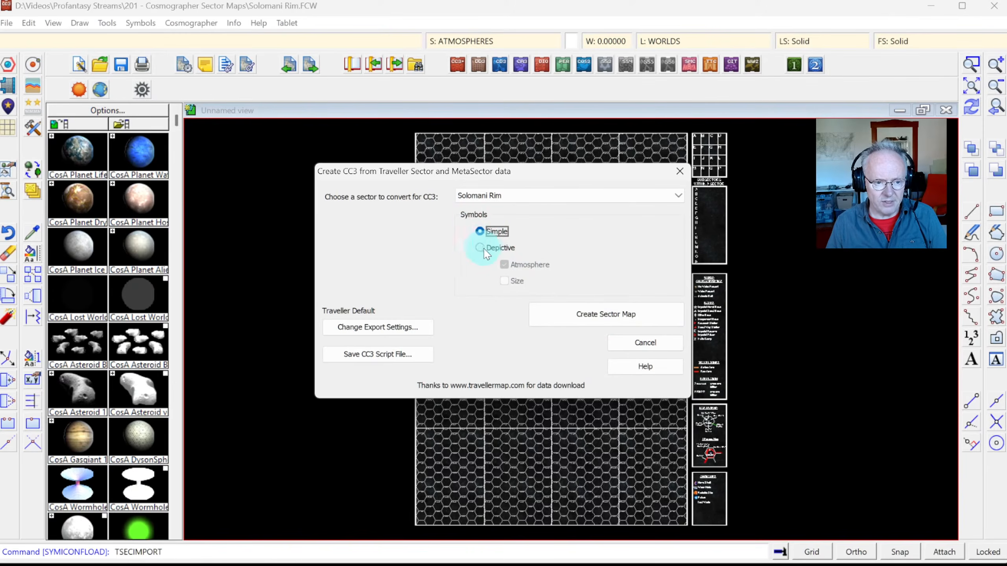
click(482, 249)
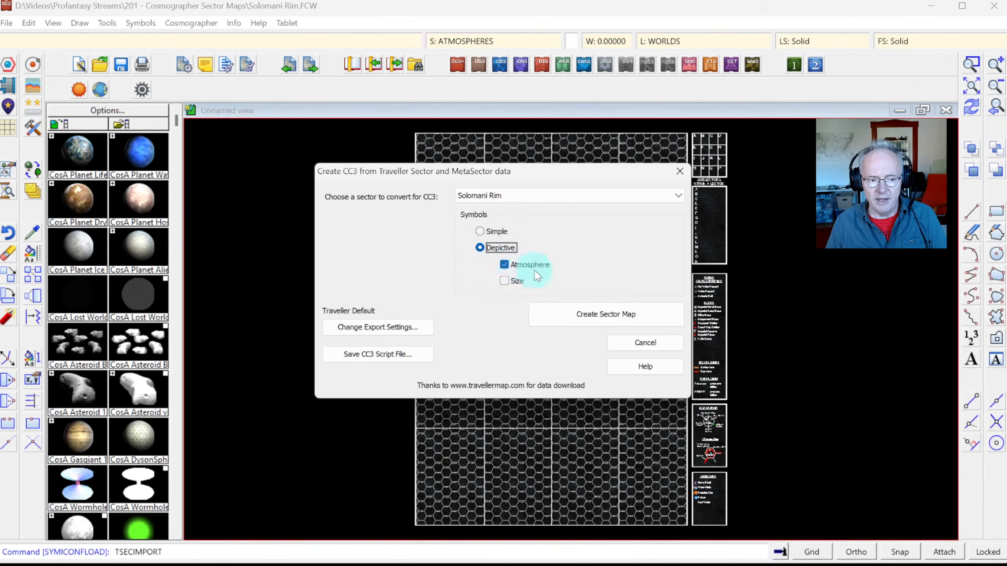
click(504, 281)
click(503, 281)
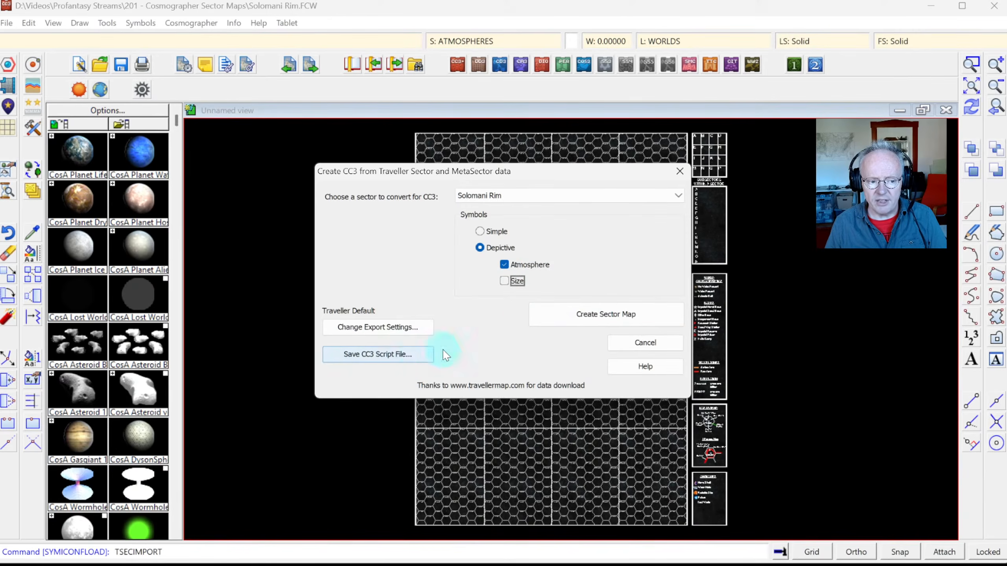
click(567, 315)
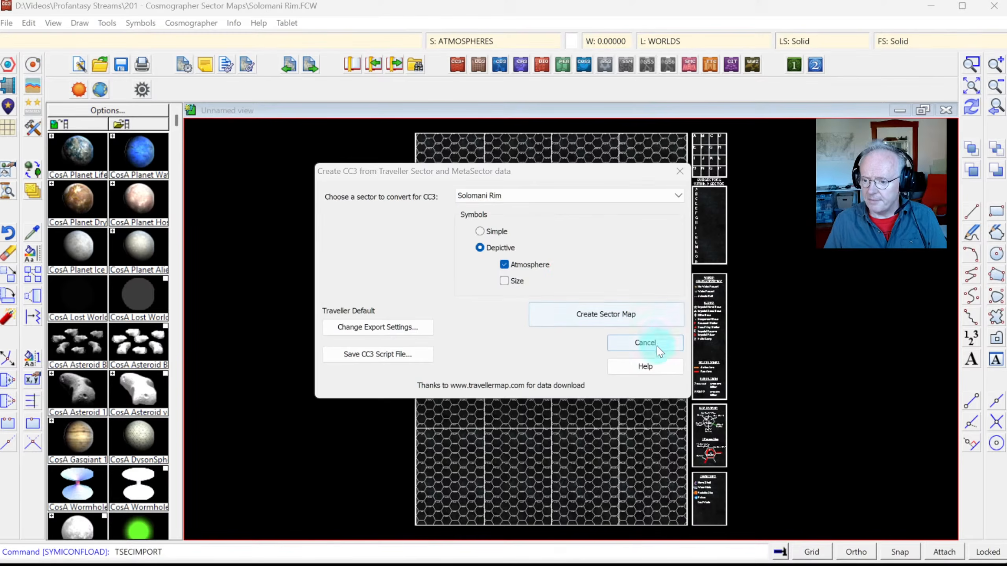
click(592, 318)
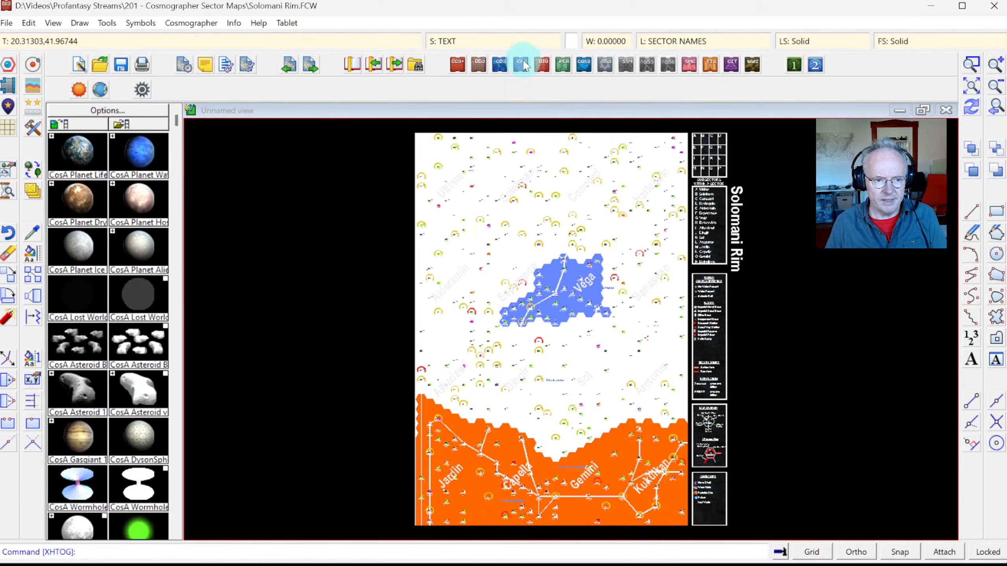
Activate the sheet effects for the Solomani Rim map and redraw it.
click(462, 40)
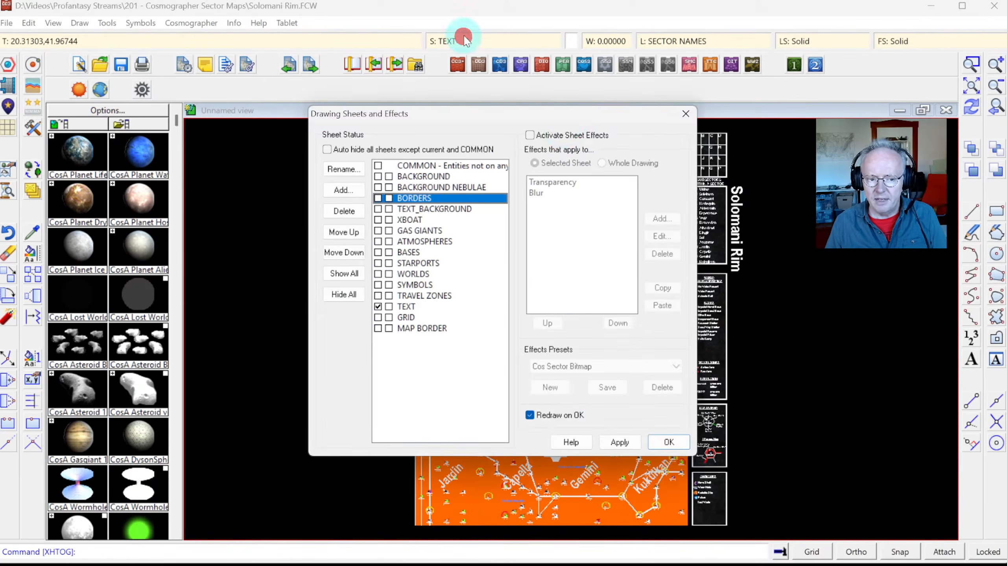
click(550, 135)
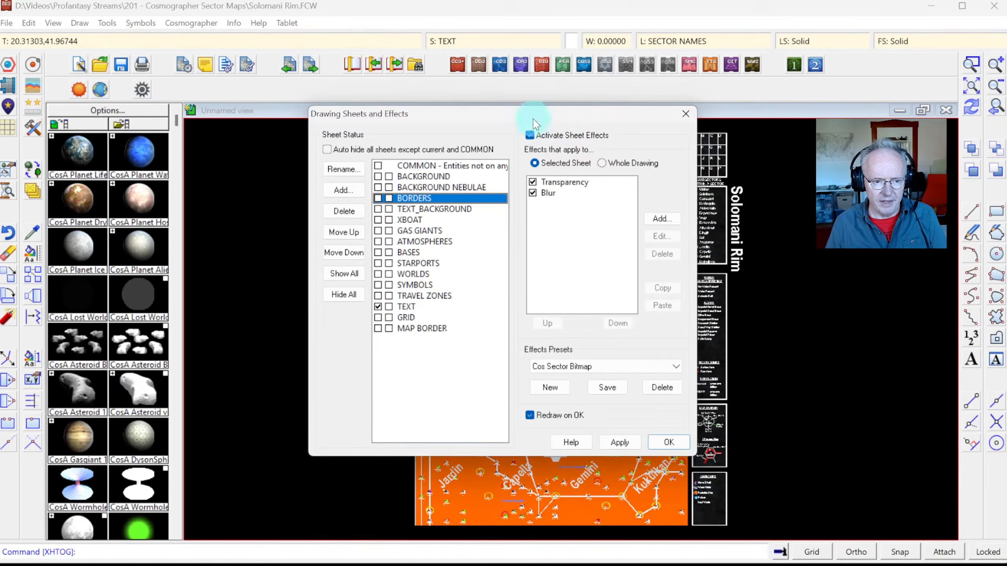
click(666, 441)
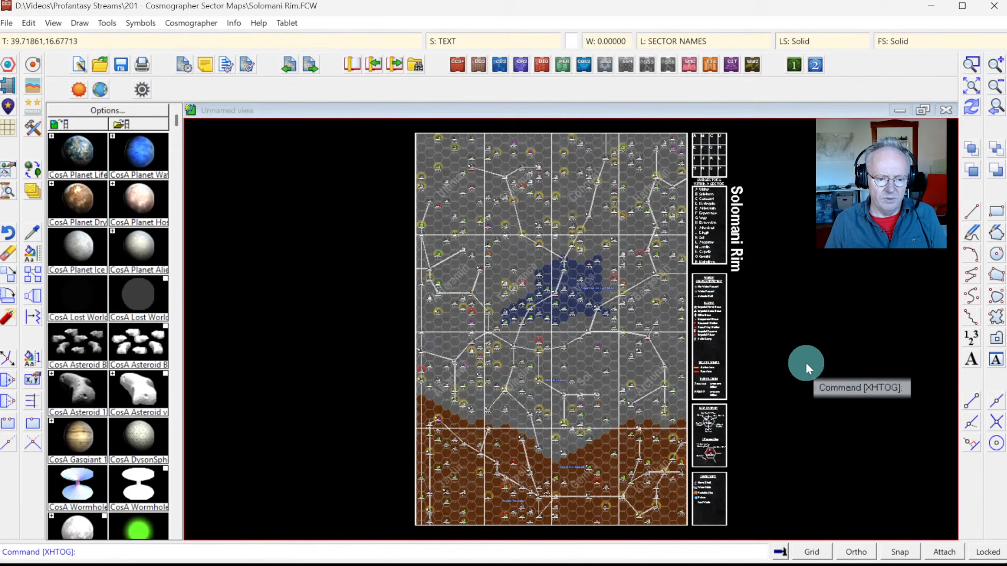
Examine the Vegan Autonomous District and the symbols and labels of the worlds around Muan Gwi up close.
click(972, 65)
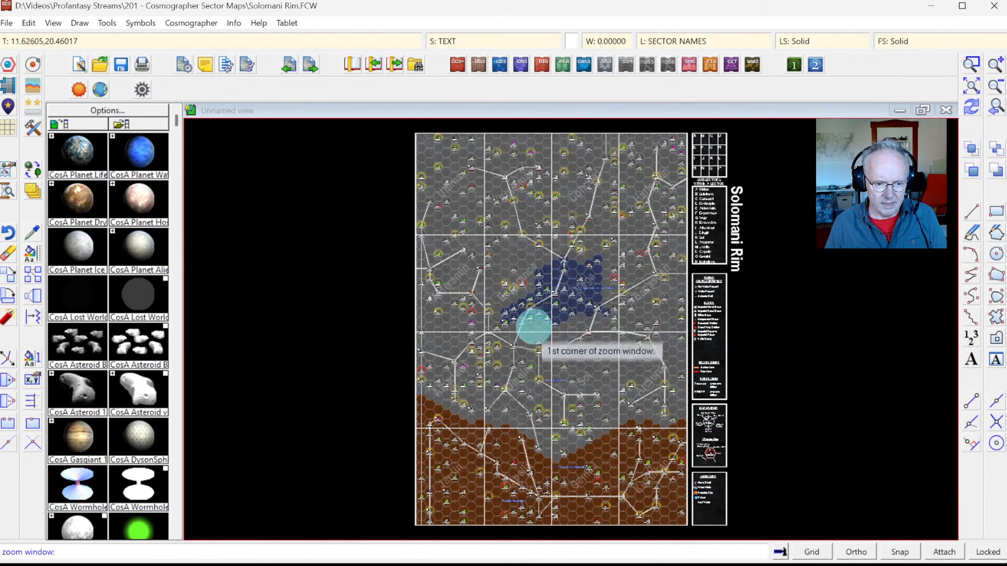
click(492, 238)
click(626, 338)
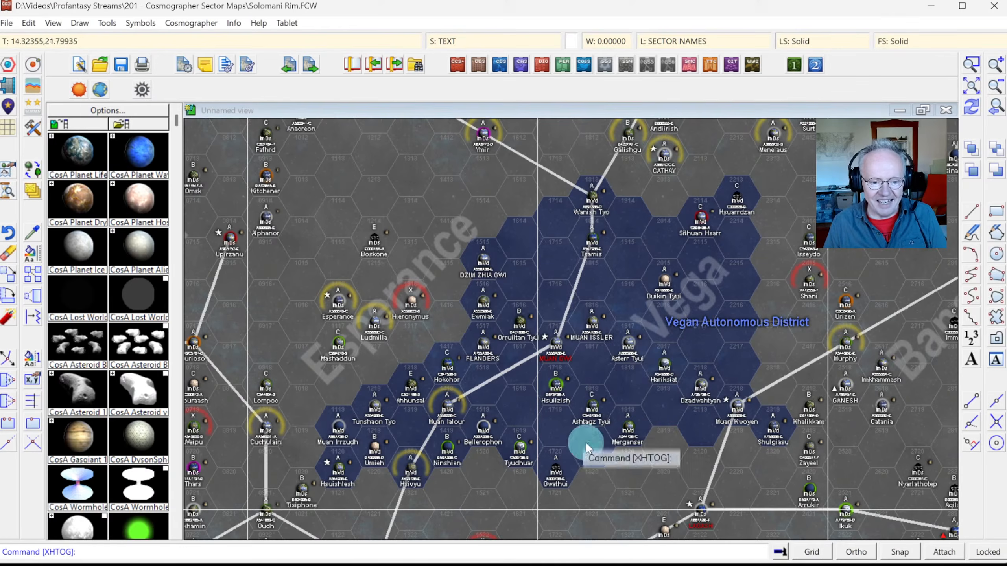
click(971, 65)
click(511, 314)
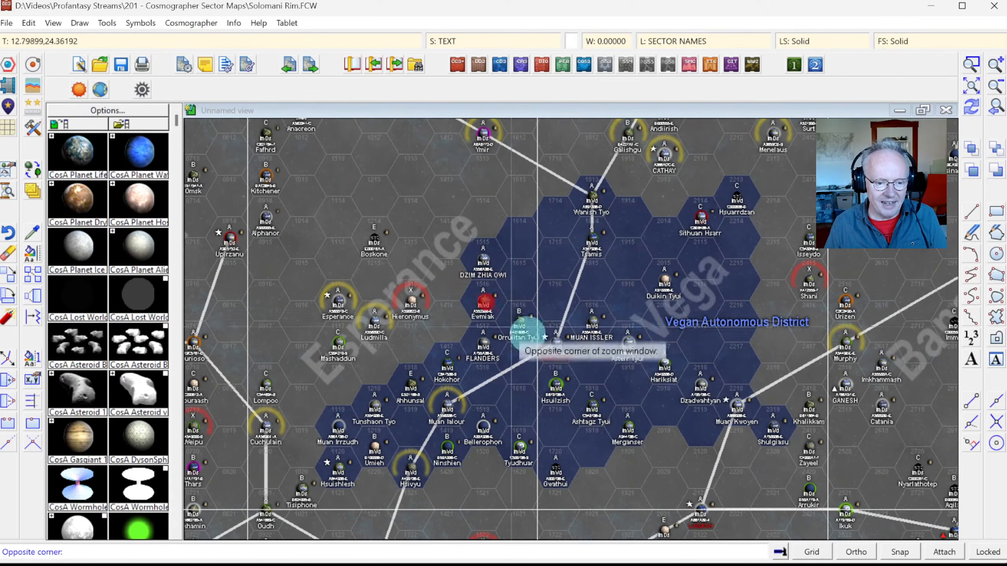
click(601, 374)
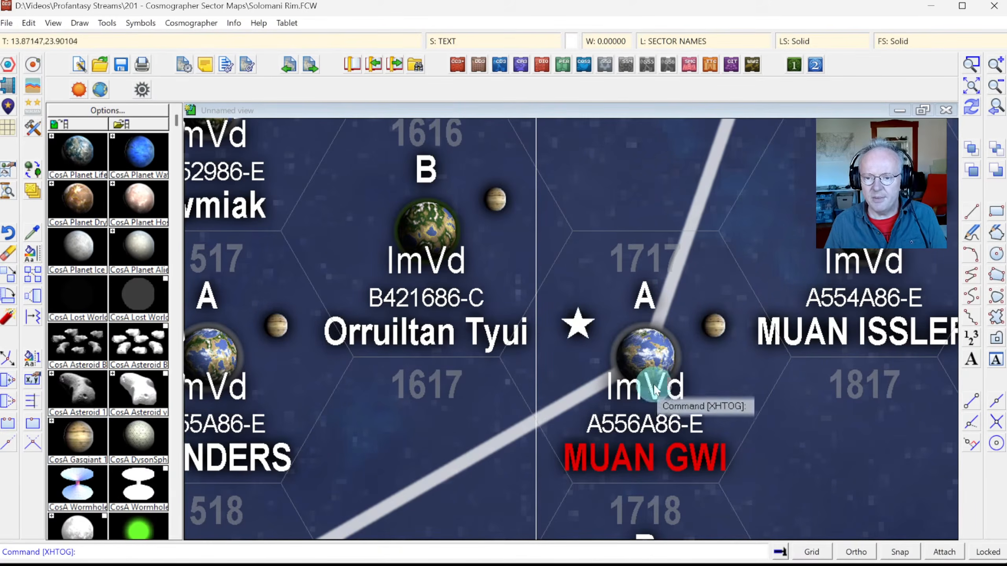
click(1003, 88)
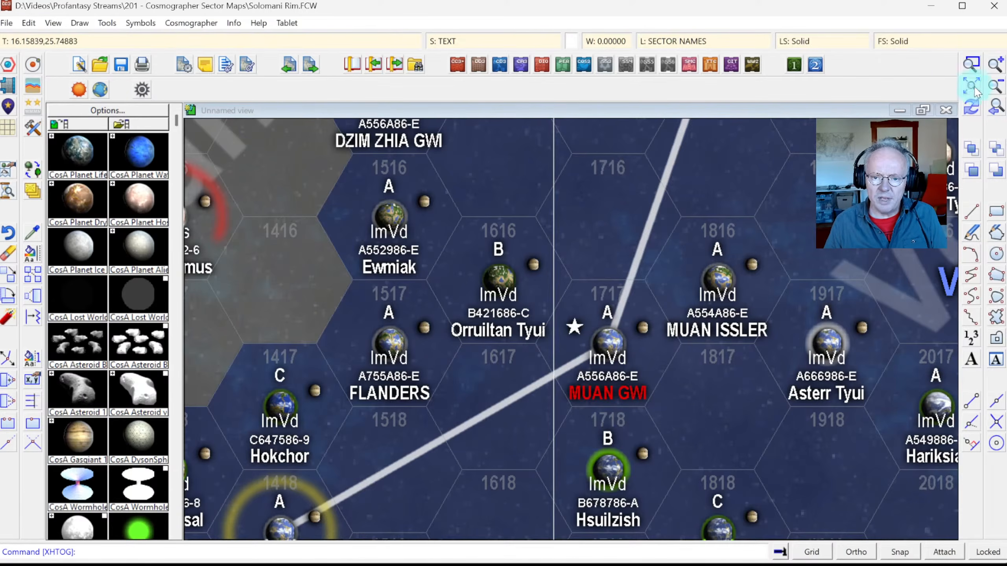
Examine the Sol subsector and the worlds around Terra, Prometheus and Ember up close.
click(971, 64)
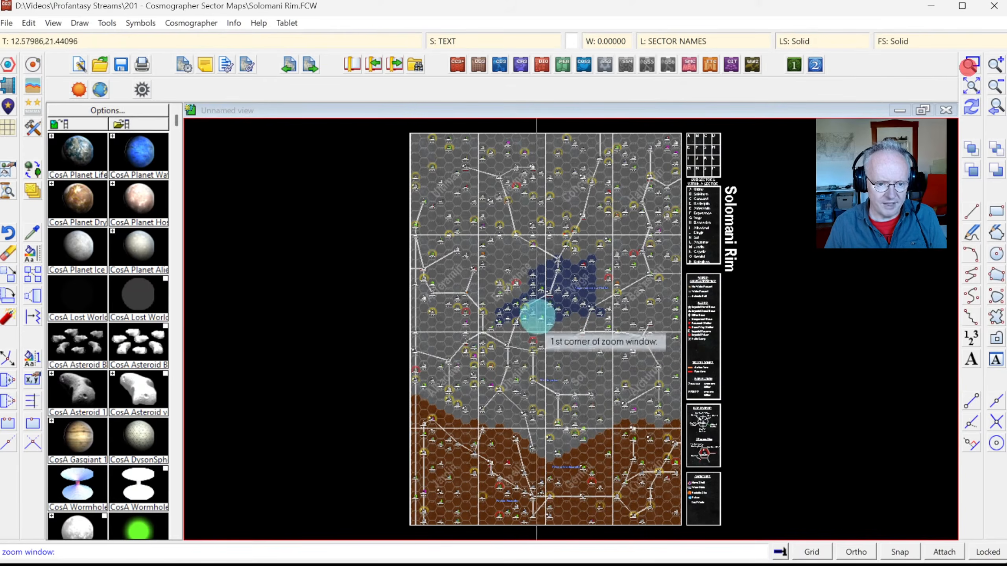
click(539, 324)
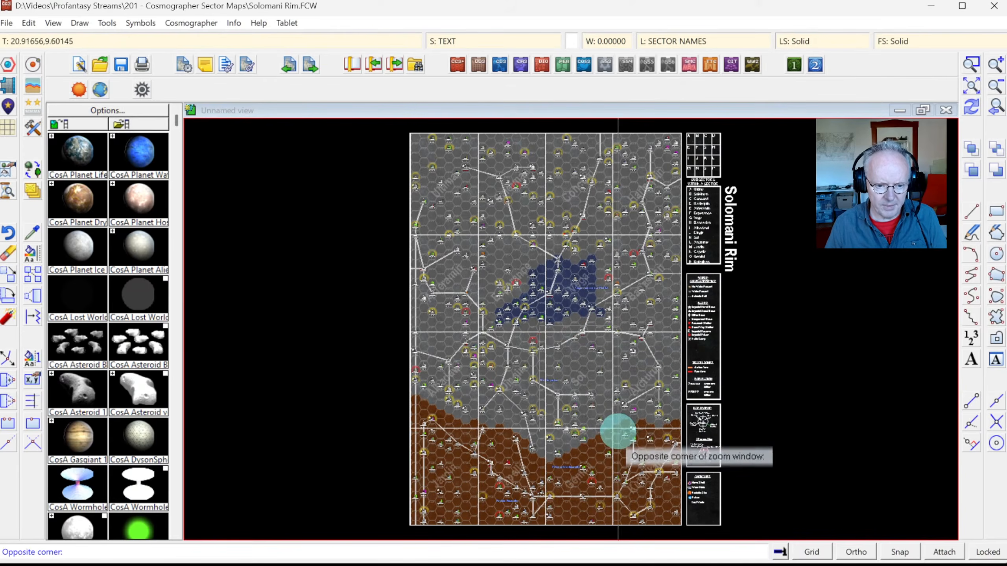
click(617, 430)
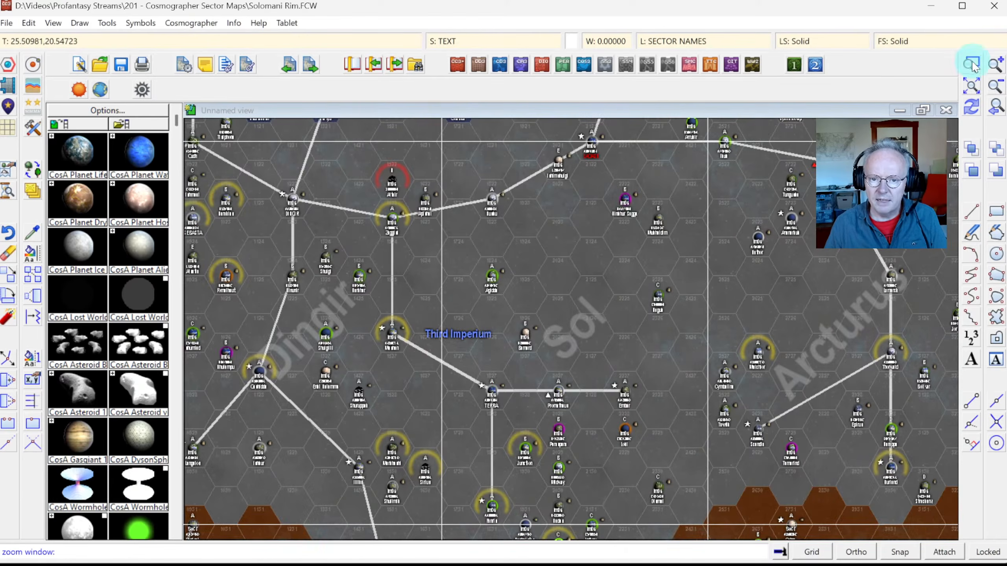
click(453, 248)
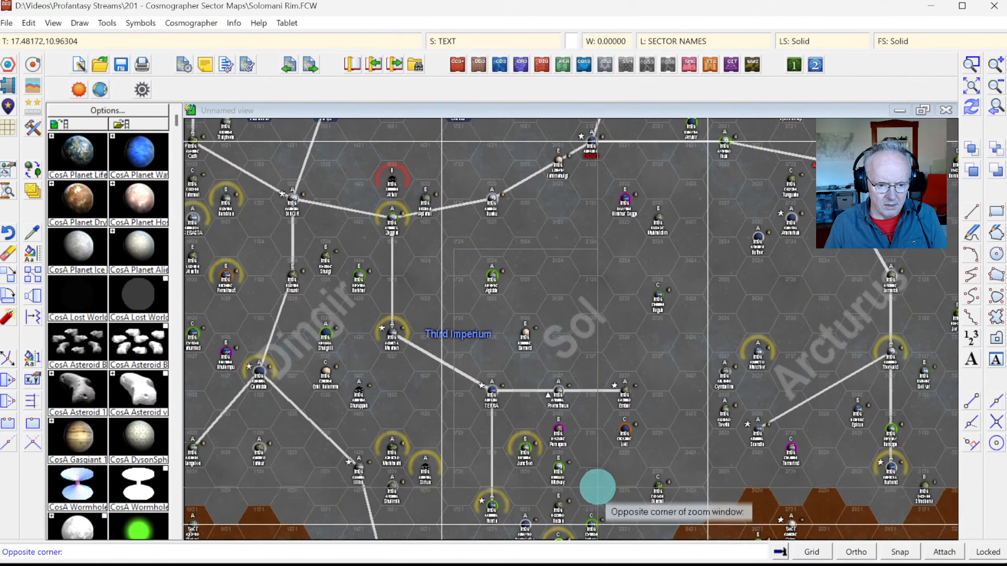
click(597, 487)
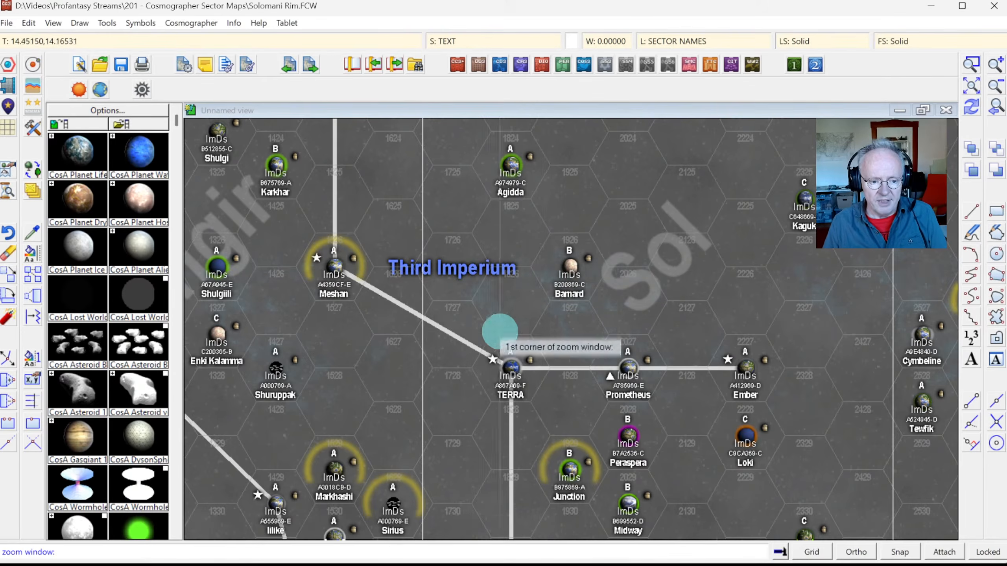
right_click(557, 371)
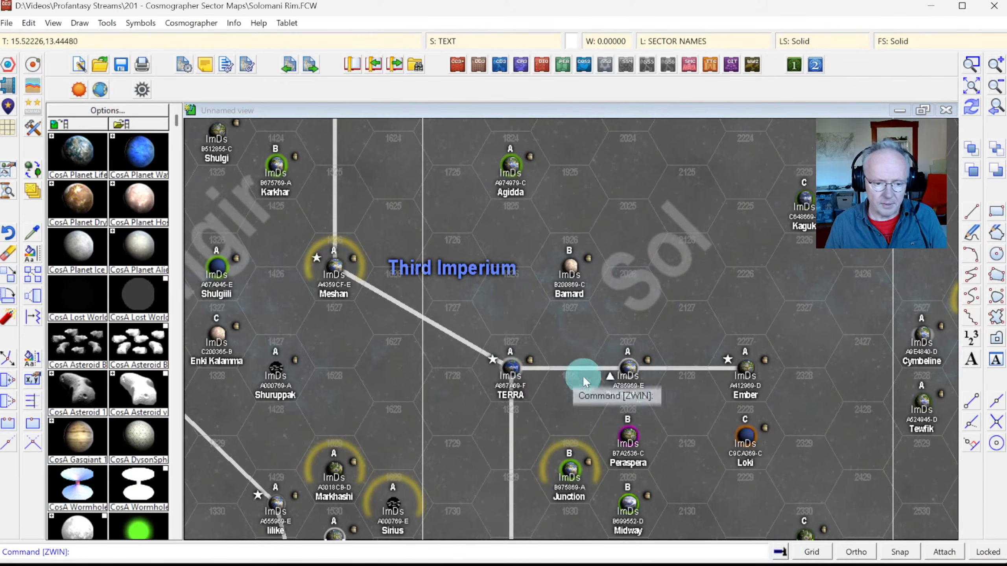
click(995, 111)
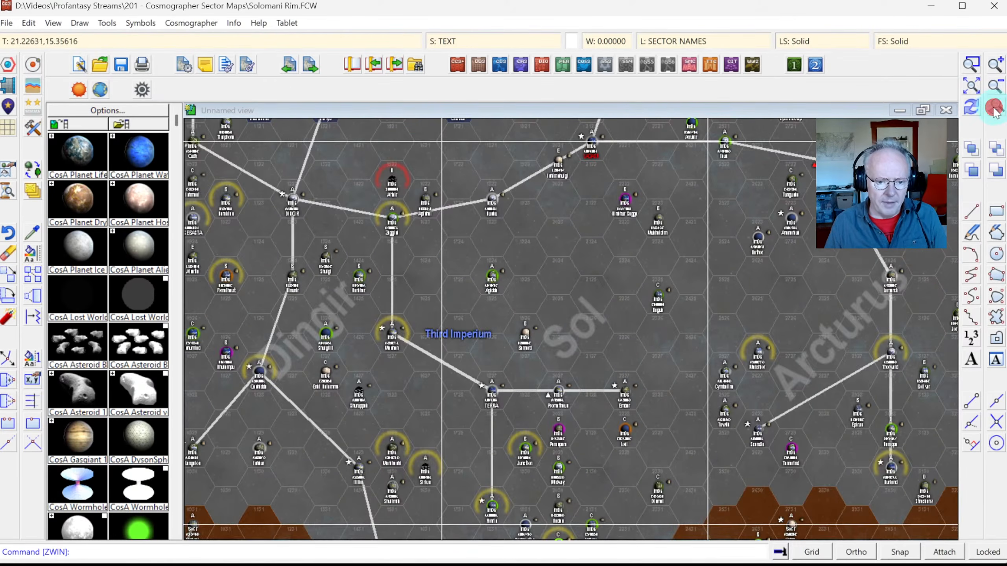
Inspect the subsector index beside the Solomani Rim map and follow its link for subsector K, Sol.
click(971, 77)
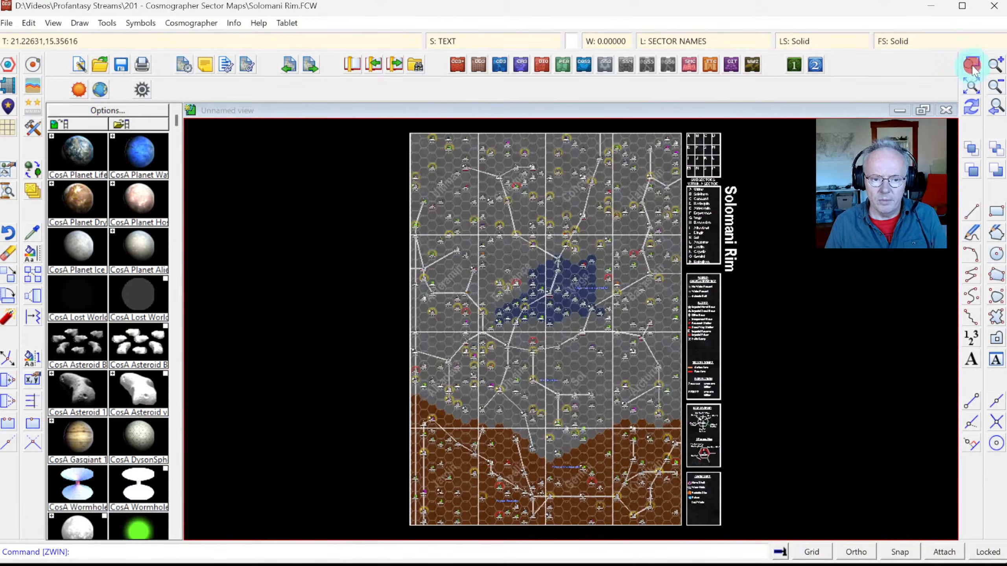
click(971, 65)
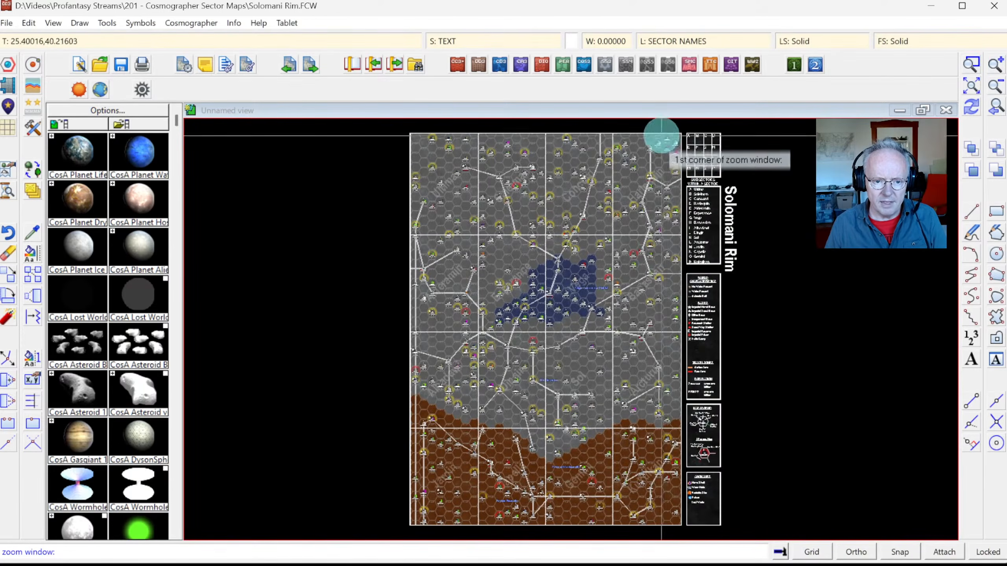
click(661, 136)
click(748, 278)
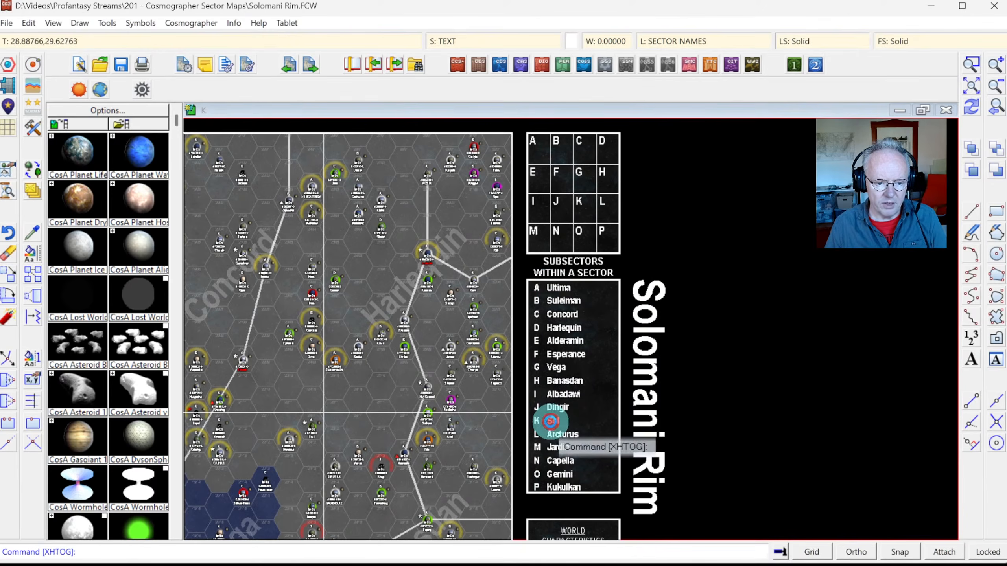
click(550, 421)
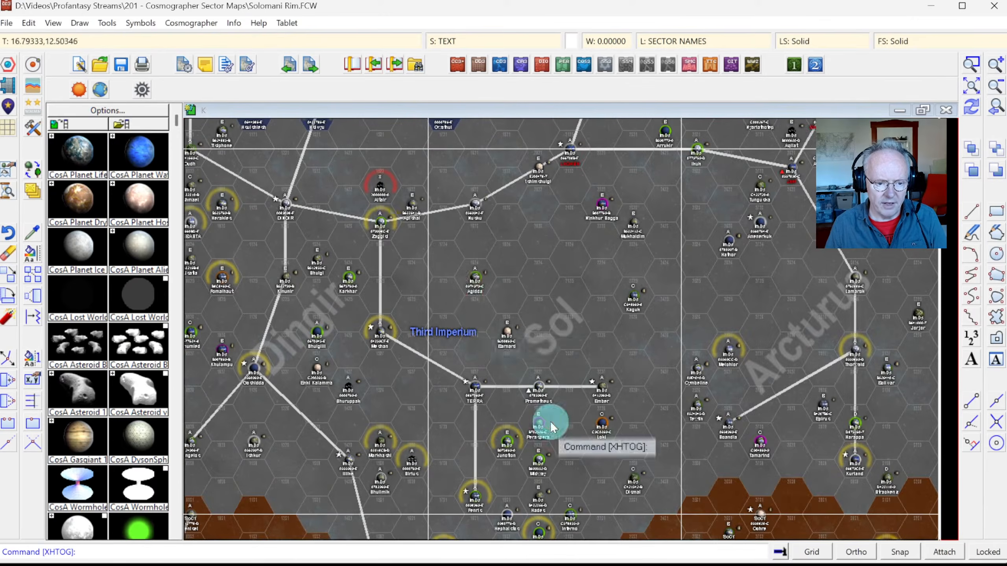
click(997, 110)
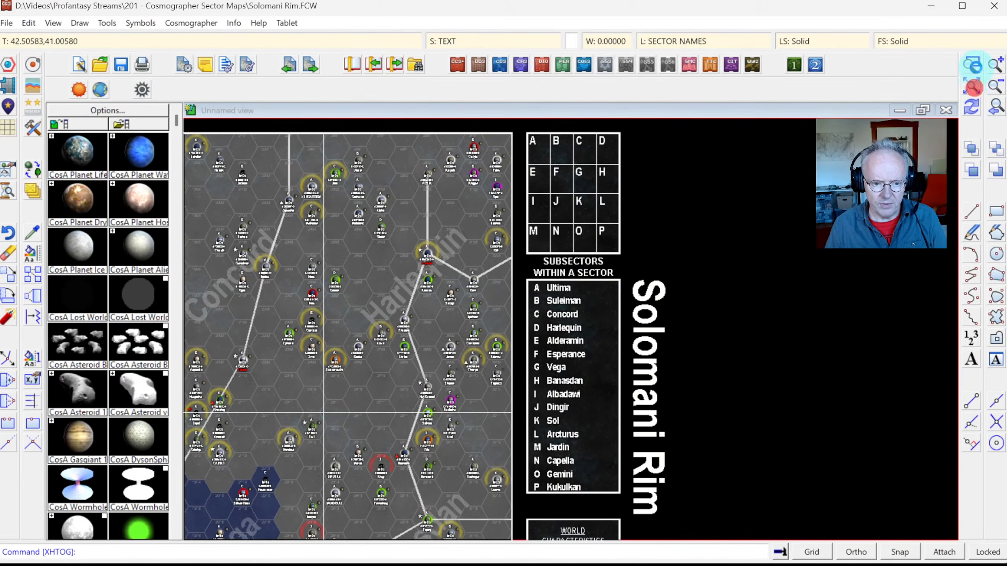
Examine the sector map's legend boxes for world characteristics, bases, travel zones, population, map legend and anomalies.
click(971, 64)
click(668, 265)
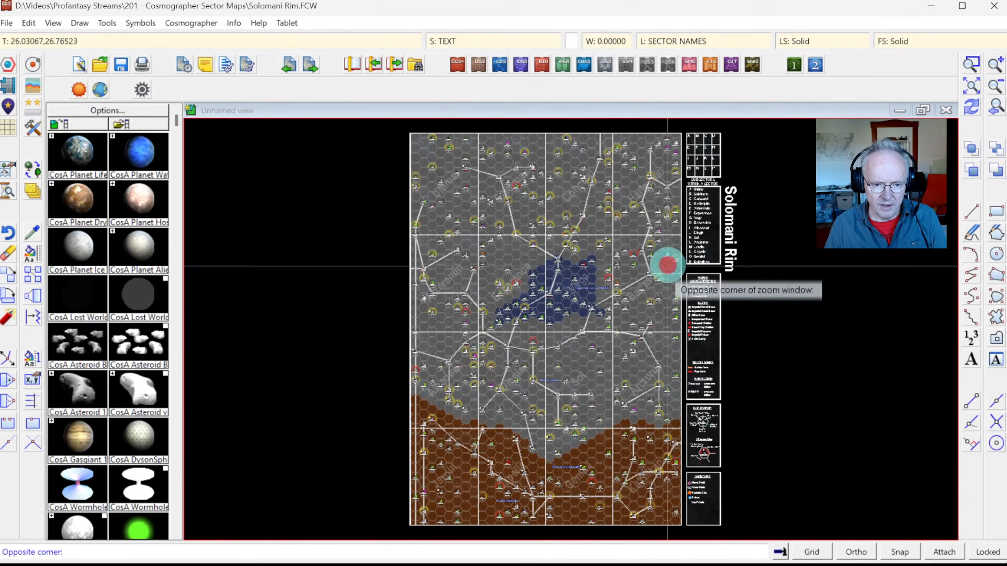
click(728, 391)
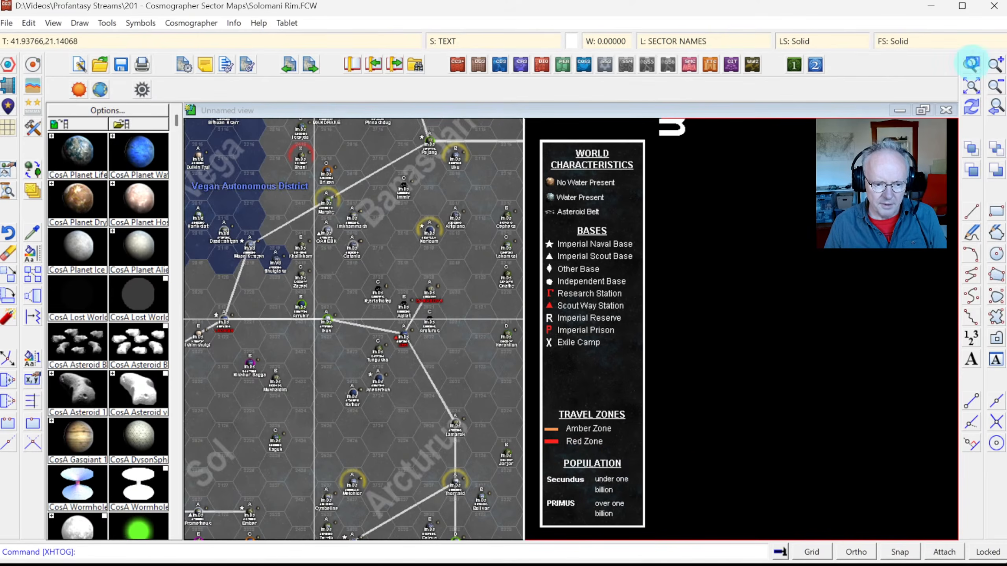
click(971, 63)
click(654, 407)
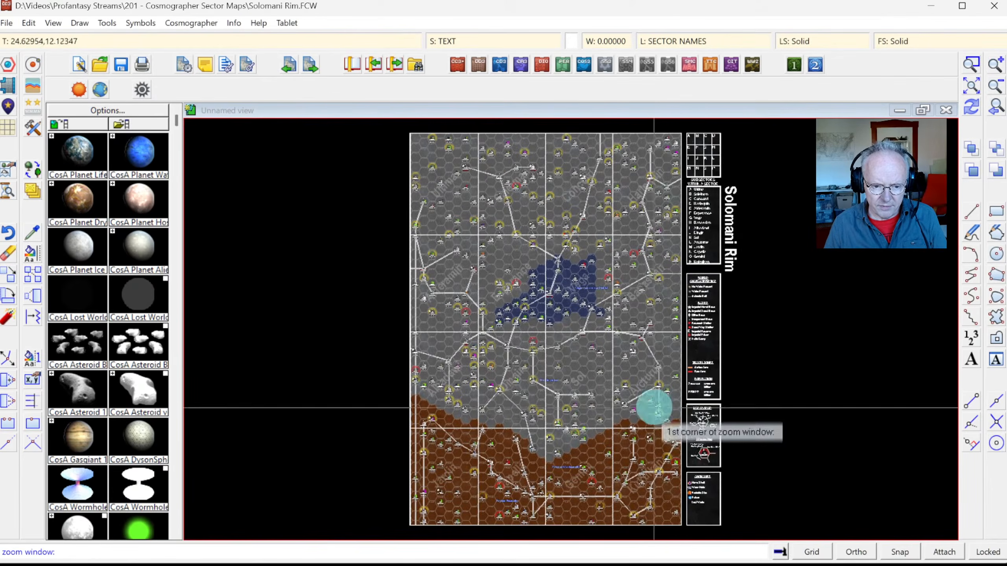
click(718, 521)
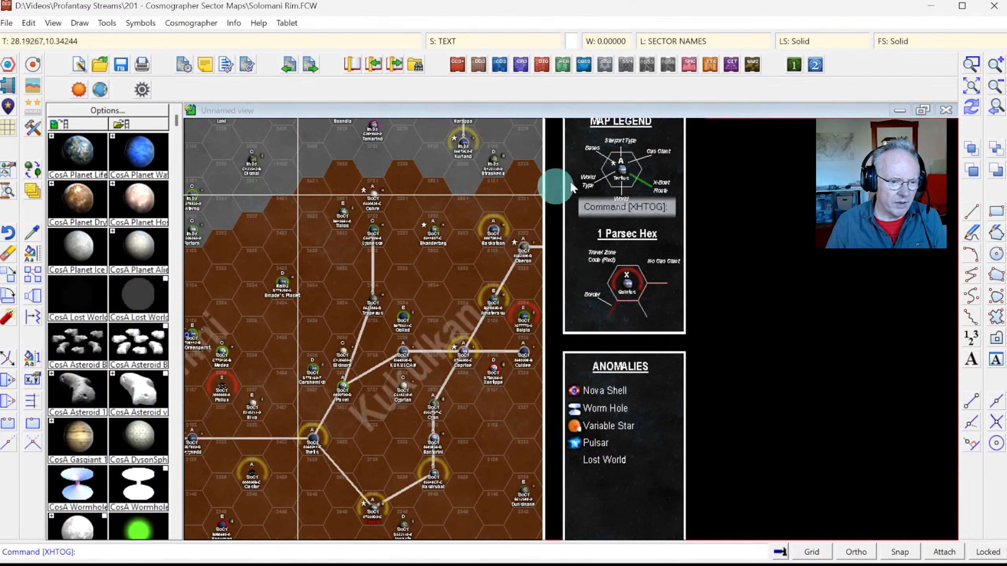
Examine the Kukulkan subsector worlds around Trapezus up close, and bring the Sol subsector back into close view.
click(974, 71)
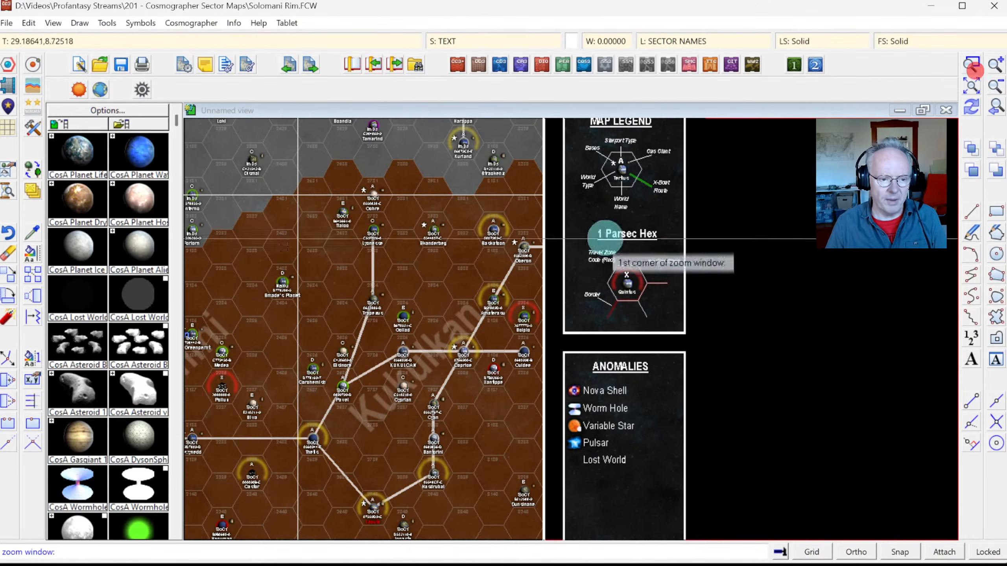
click(292, 189)
click(482, 369)
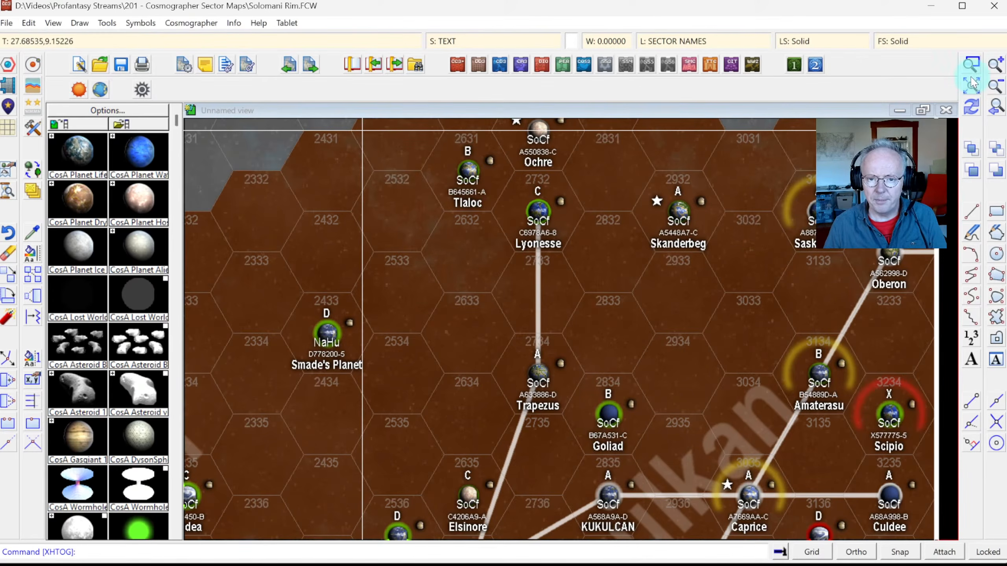
click(968, 64)
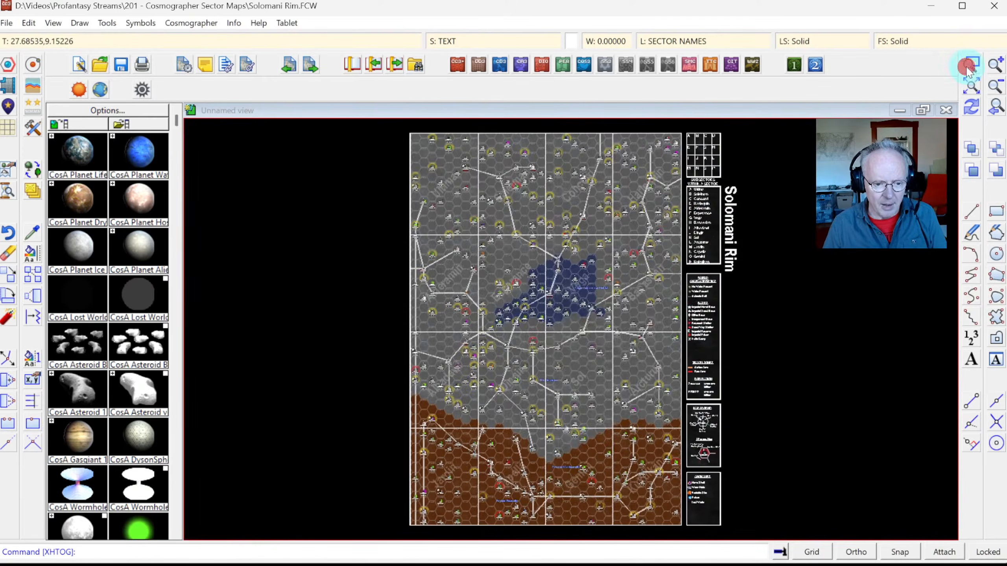
click(509, 329)
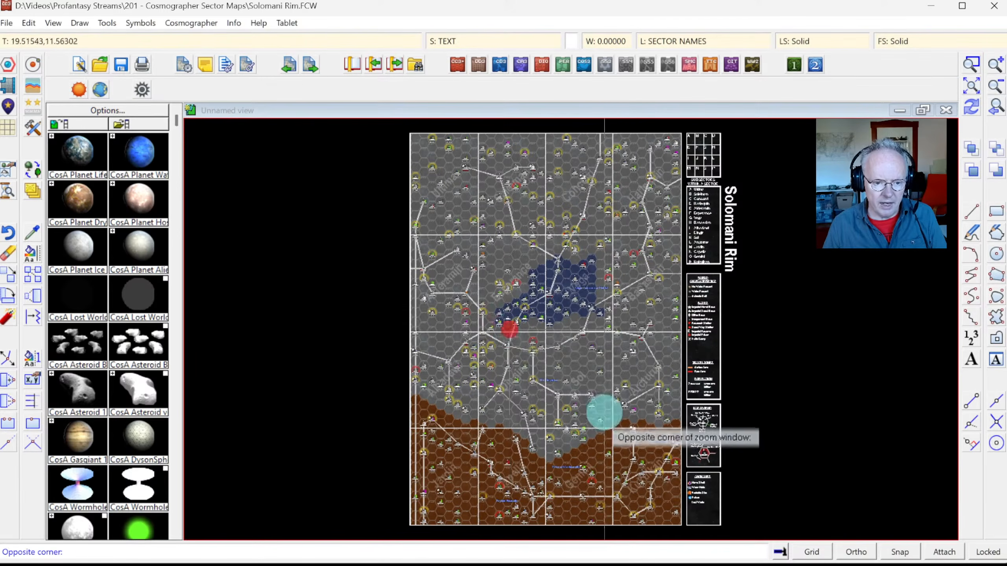
click(628, 445)
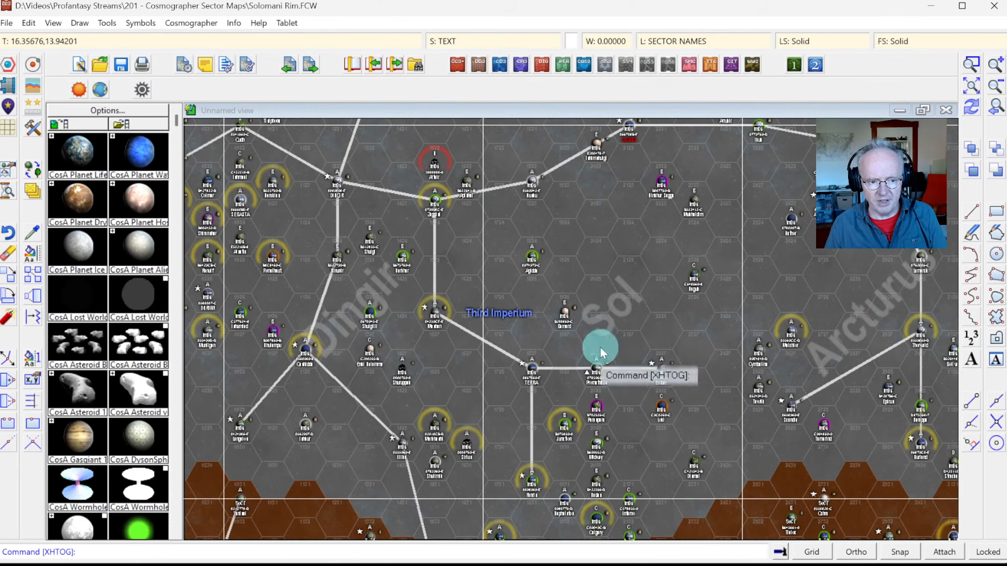
click(136, 154)
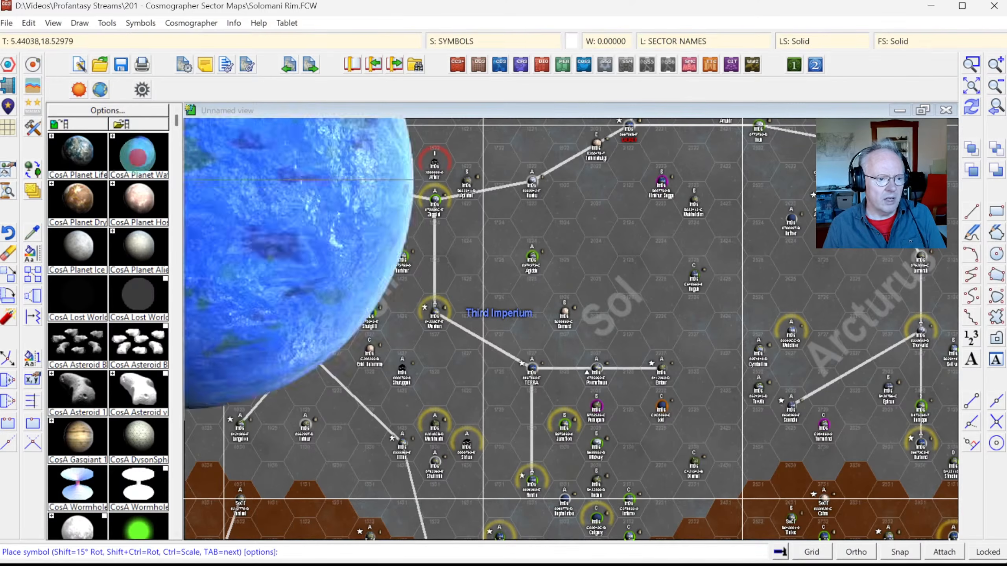
right_click(484, 254)
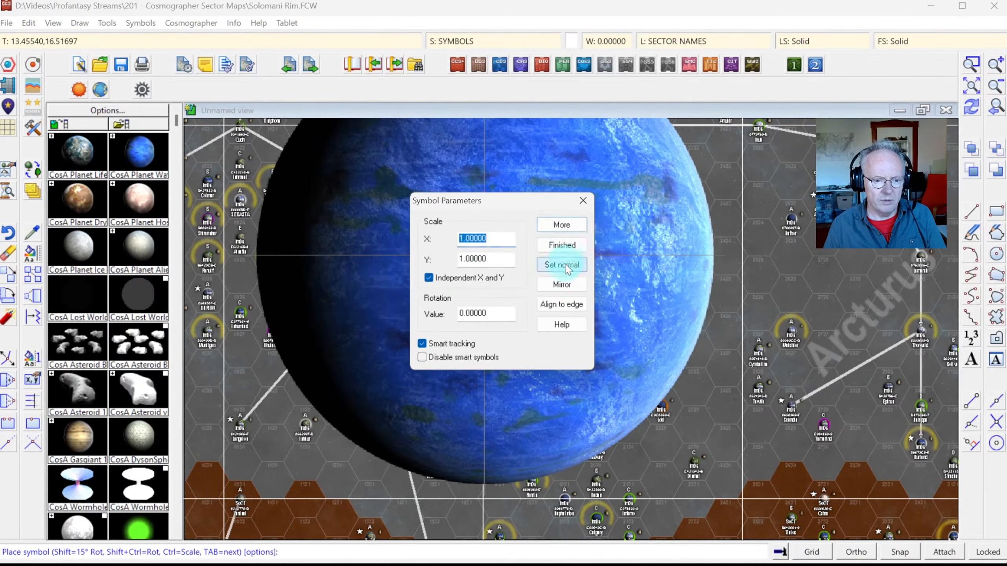
click(561, 225)
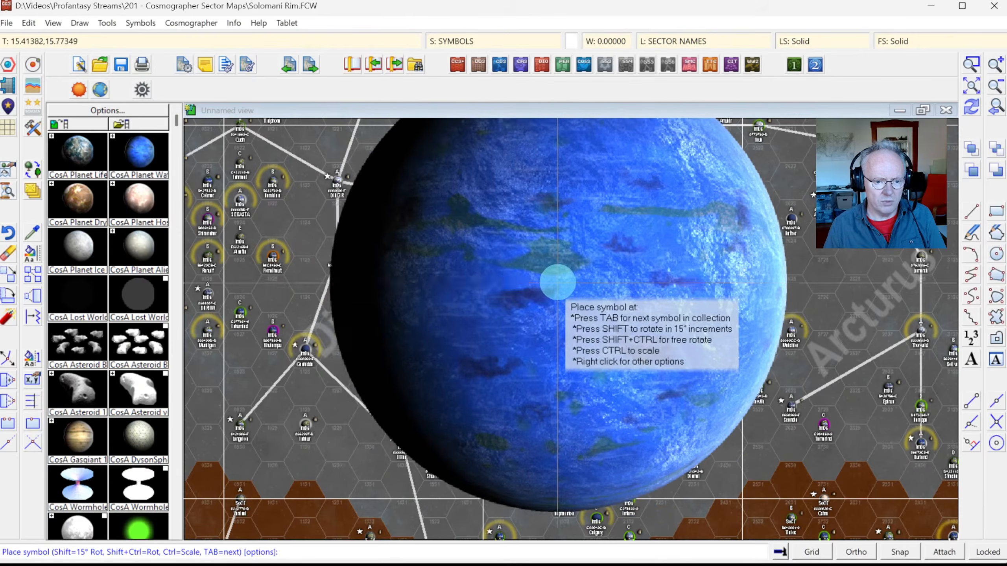
right_click(538, 279)
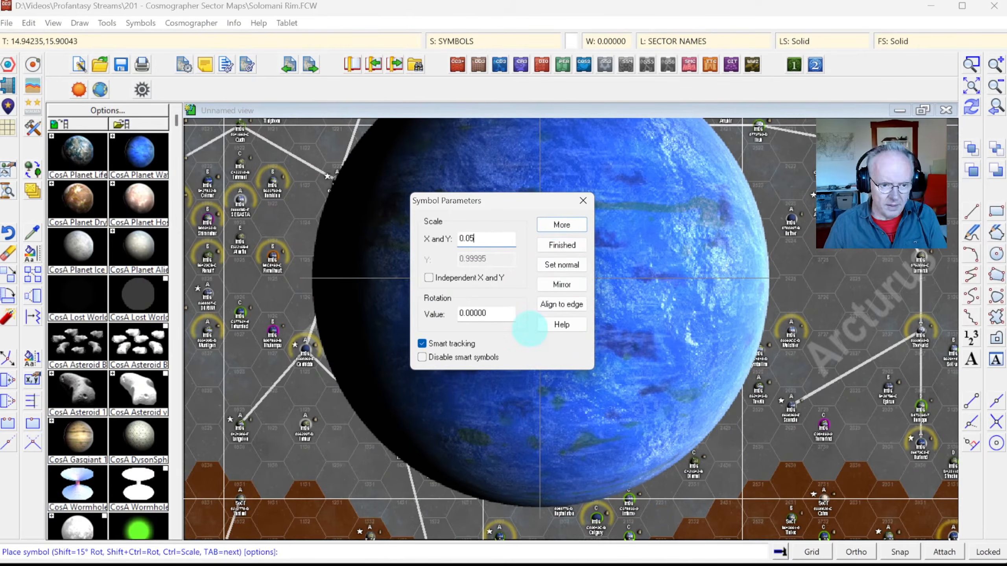
click(564, 225)
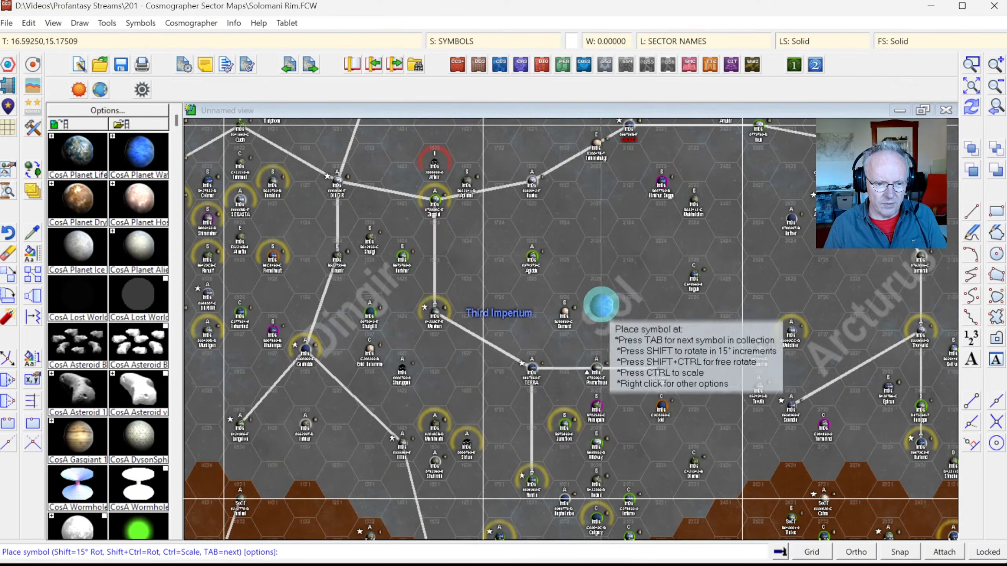
key(Escape)
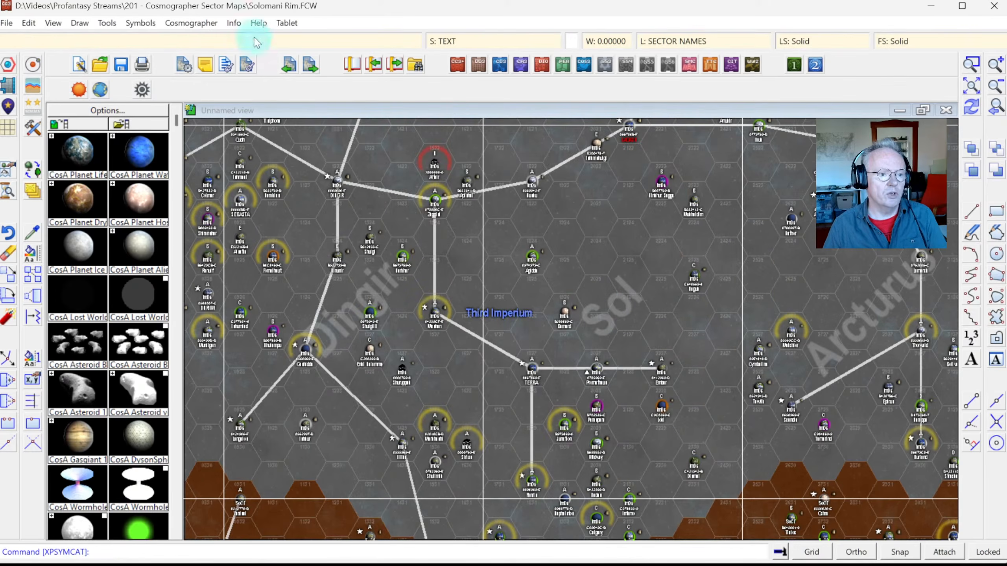
List the properties of the Kaguk world's planet and atmosphere symbols in the Sol subsector to read their names and scale.
click(234, 23)
click(252, 39)
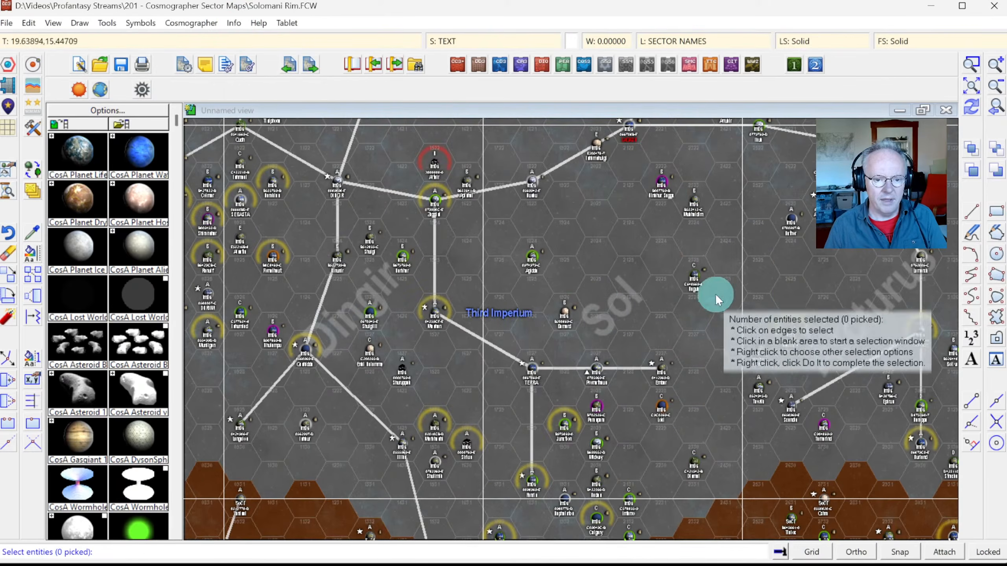
click(693, 275)
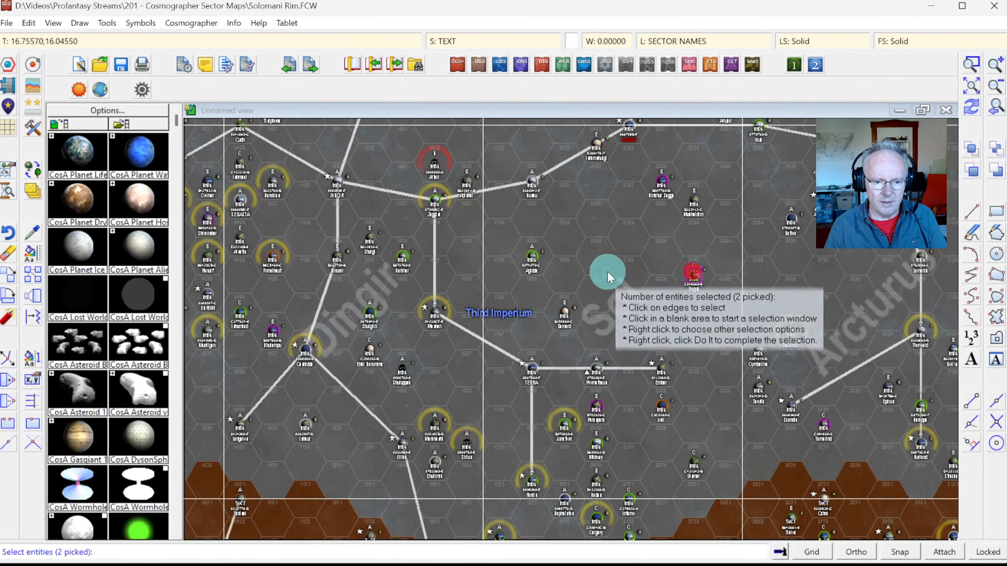
right_click(623, 269)
click(624, 269)
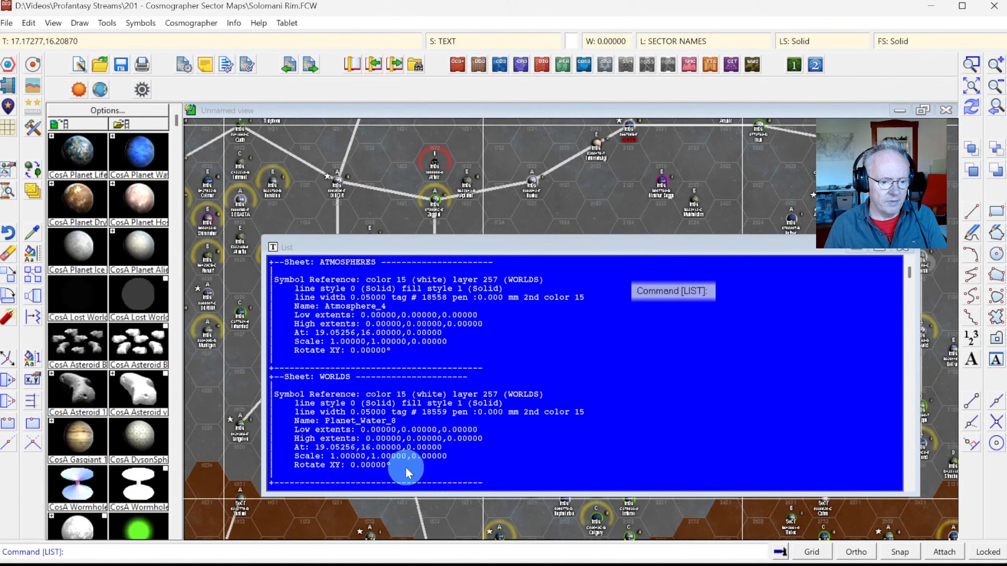
click(222, 263)
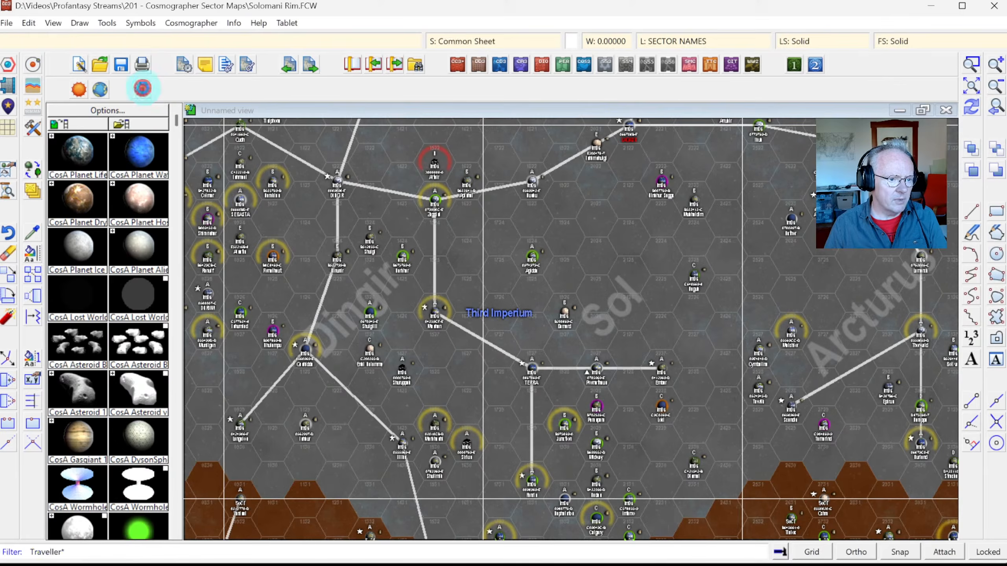
Load the Cosmo Bitmap A Traveller Systems symbol catalog setting, using the catalog filter Traveller*.
click(142, 88)
click(451, 218)
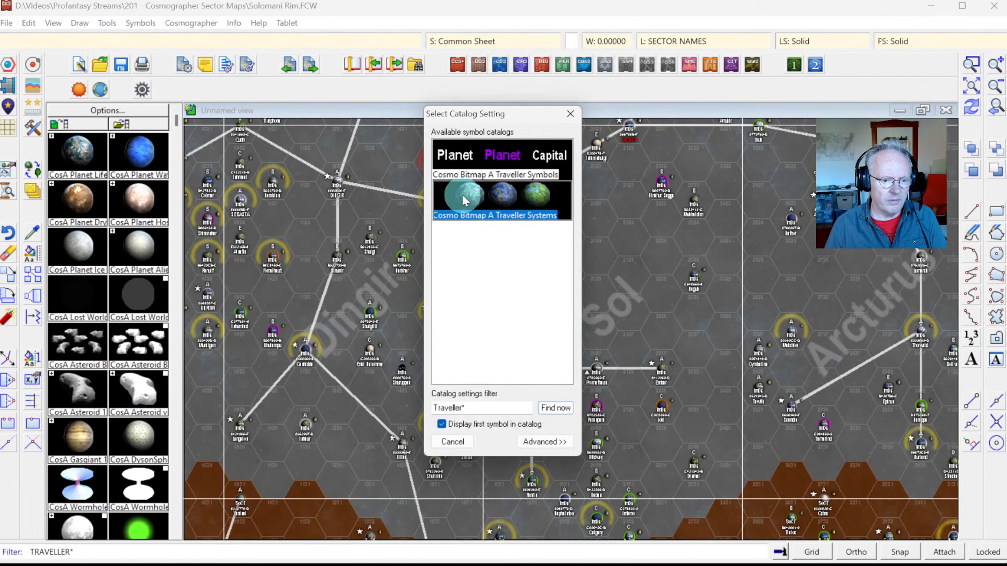
double_click(483, 204)
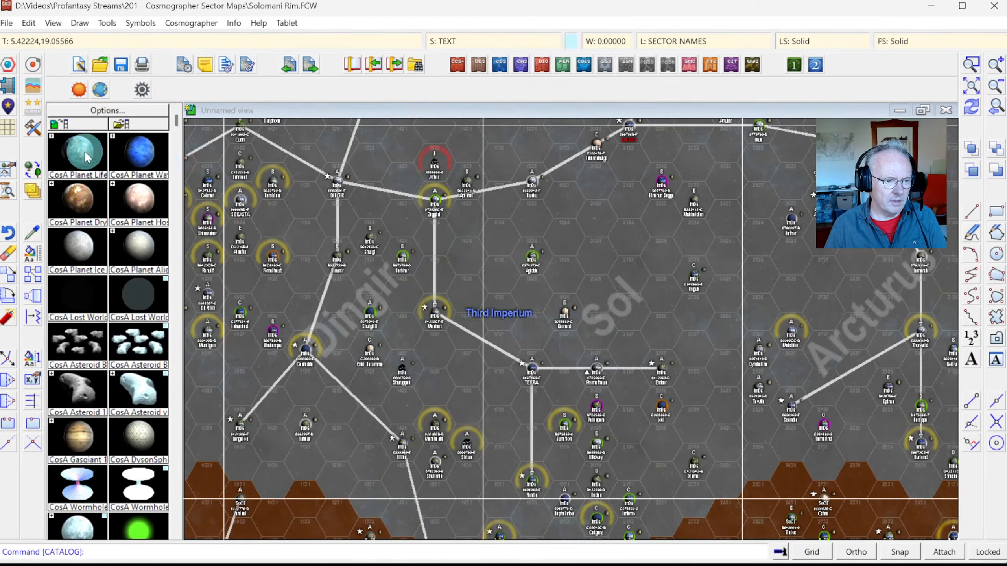
Pick the CosA Planet Life symbol, set its scale to 0.02 and compare its size with the Agidda planet up close.
click(87, 157)
right_click(512, 268)
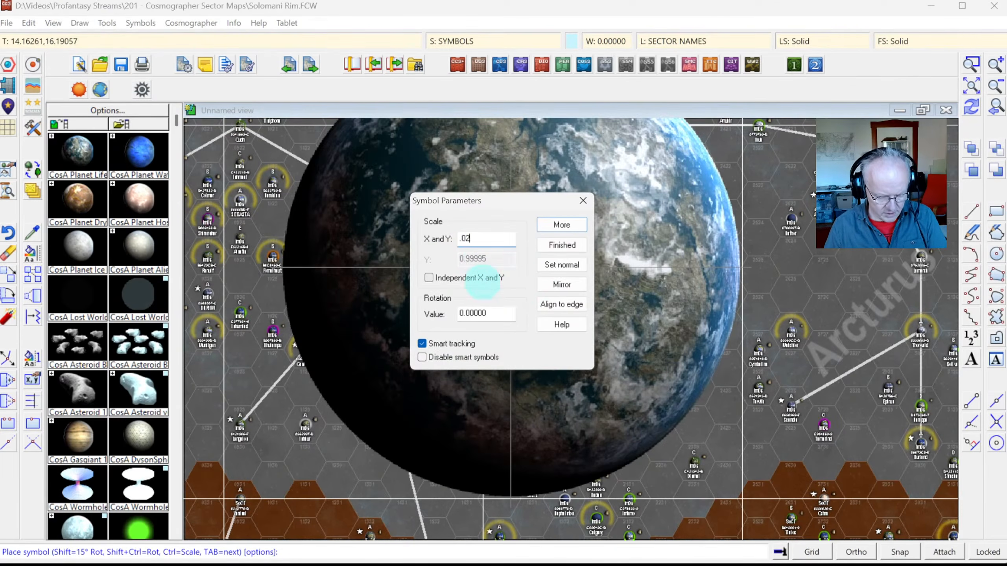
click(563, 226)
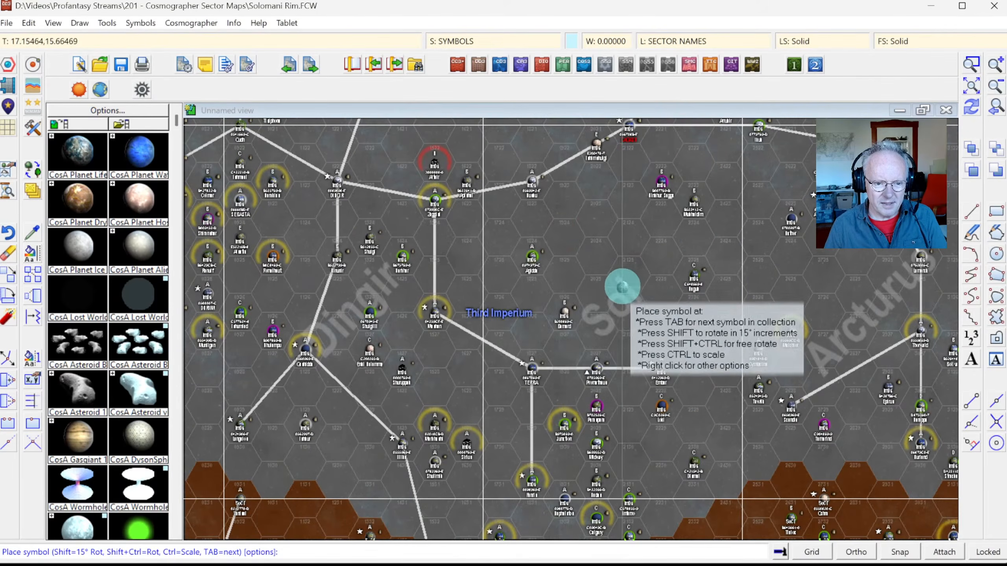
click(973, 68)
drag(517, 236, 548, 275)
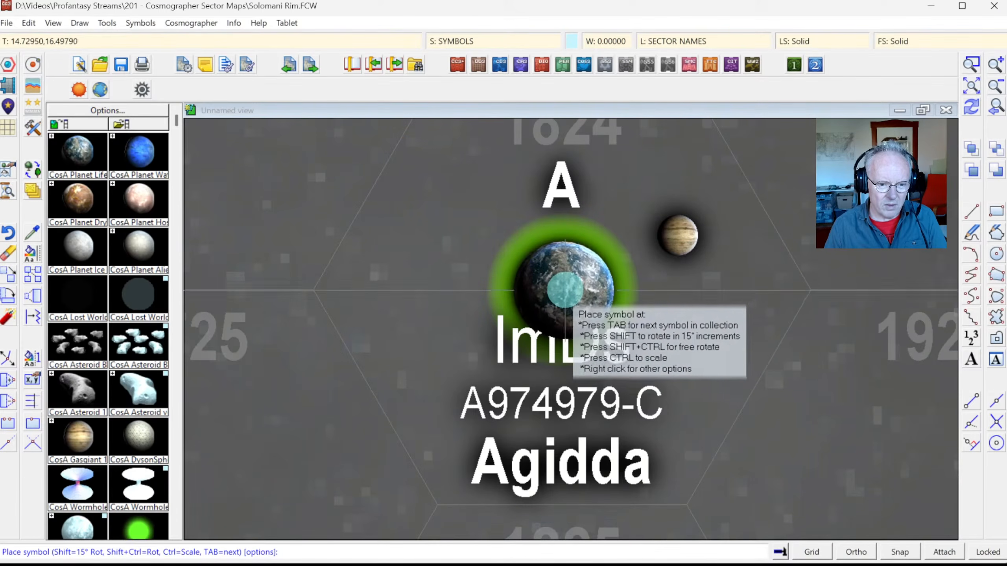
Refine the planet symbol's scale to 0.018 and 0.0175 against the Agidda planet, and set the drawing's default symbol scale to match.
right_click(564, 290)
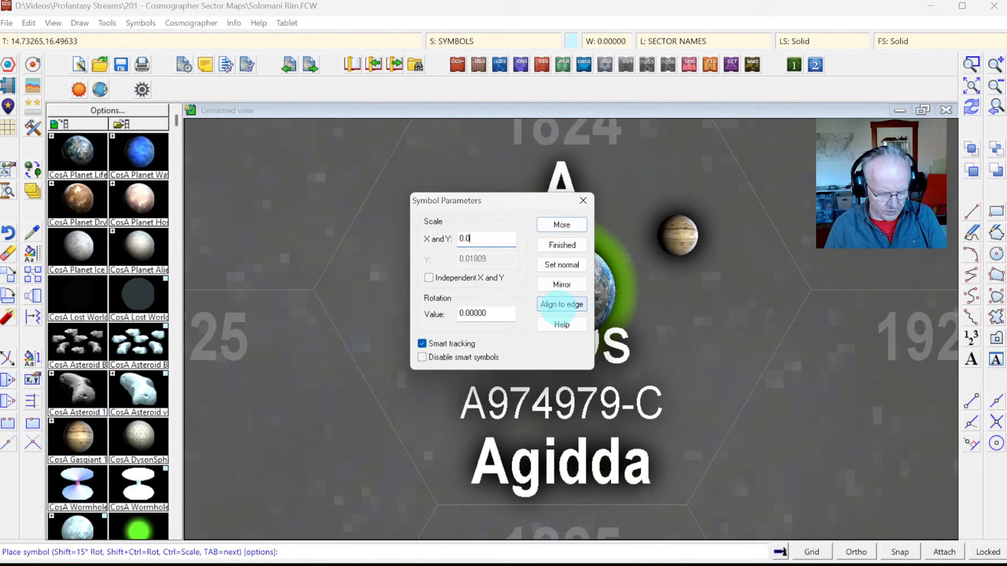
click(551, 225)
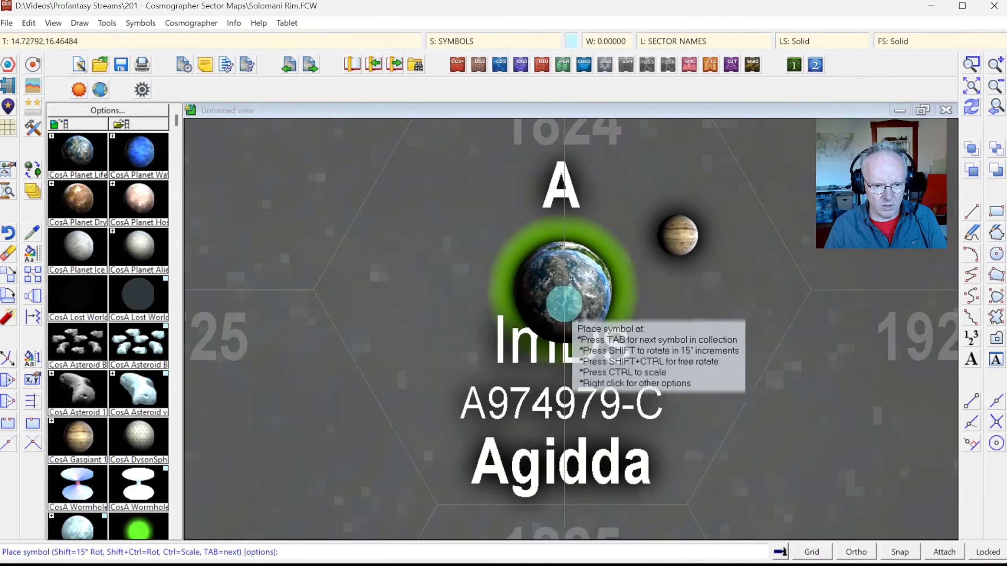
right_click(563, 296)
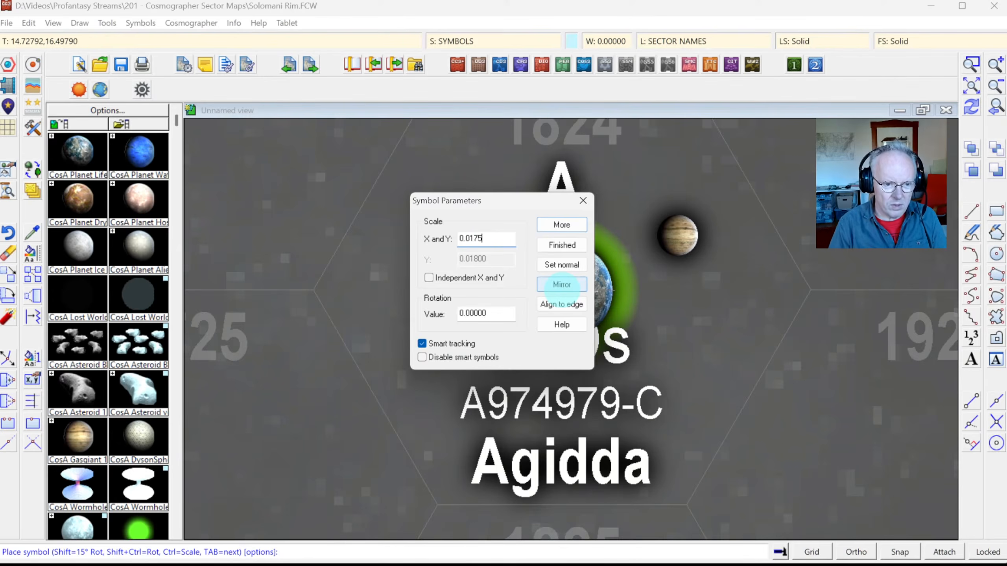
text(0.0175)
key(Return)
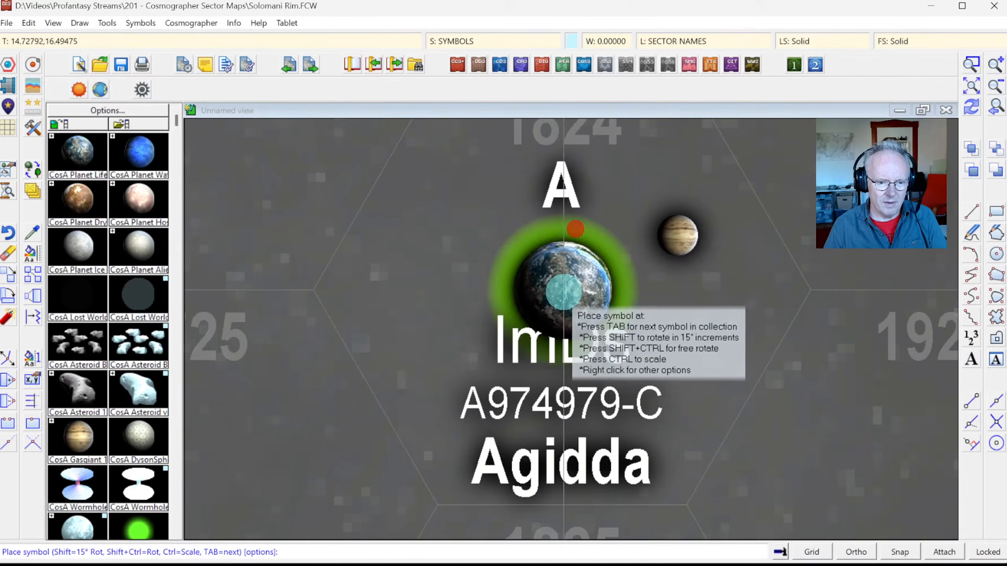
click(563, 290)
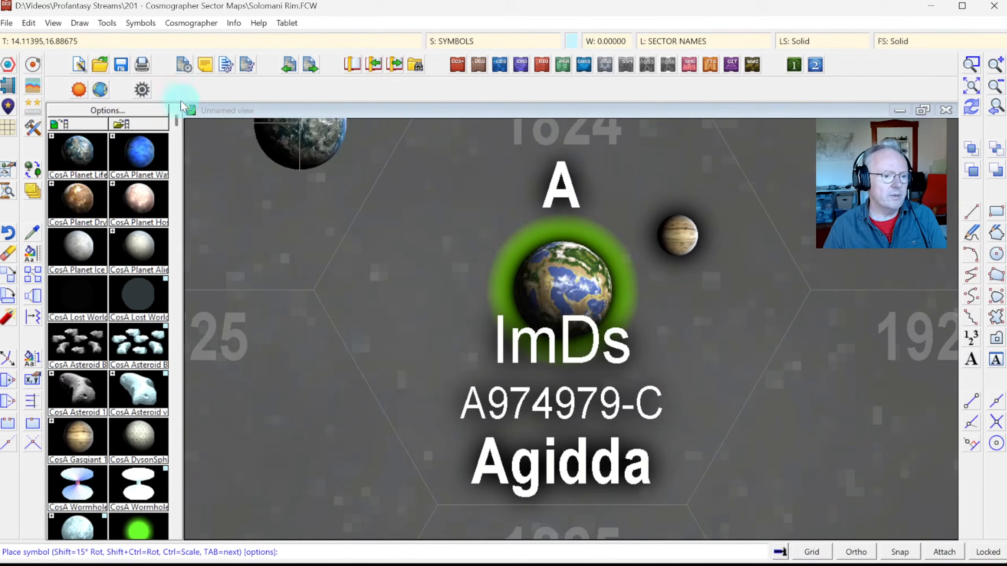
click(185, 65)
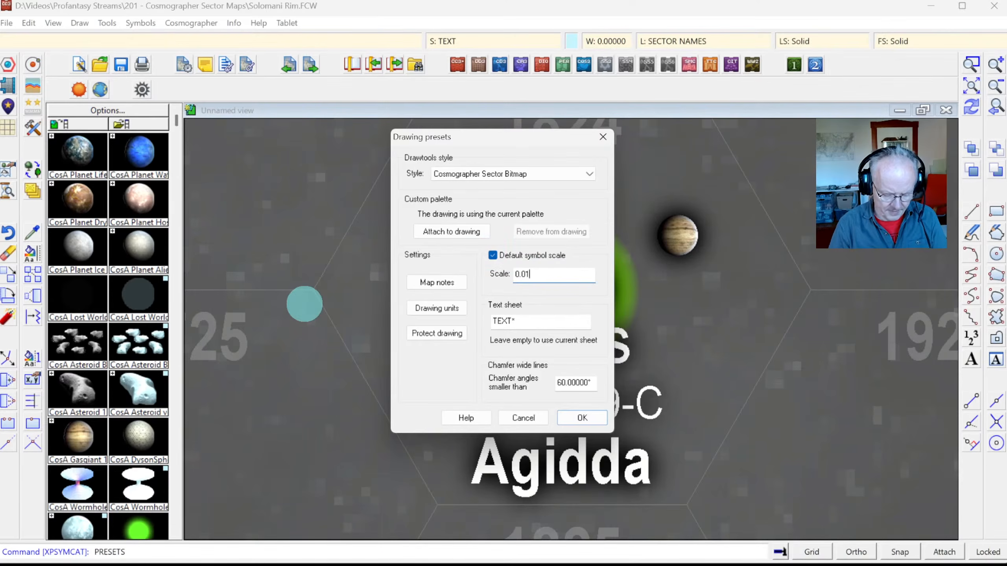
click(574, 415)
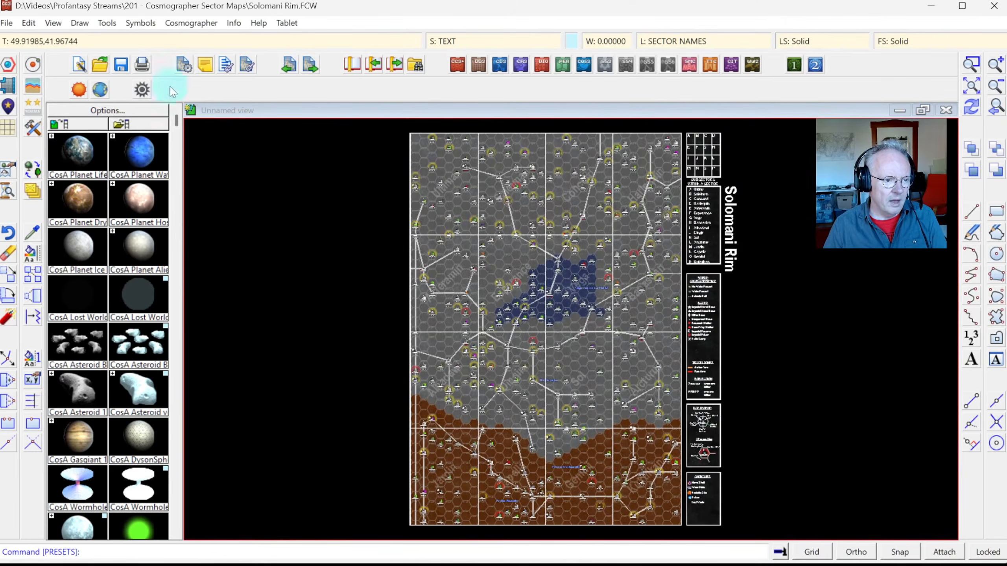
Place a CosA Planet Life symbol at the centre of empty hex 2124 in the Sol subsector, using grid and snap.
click(84, 148)
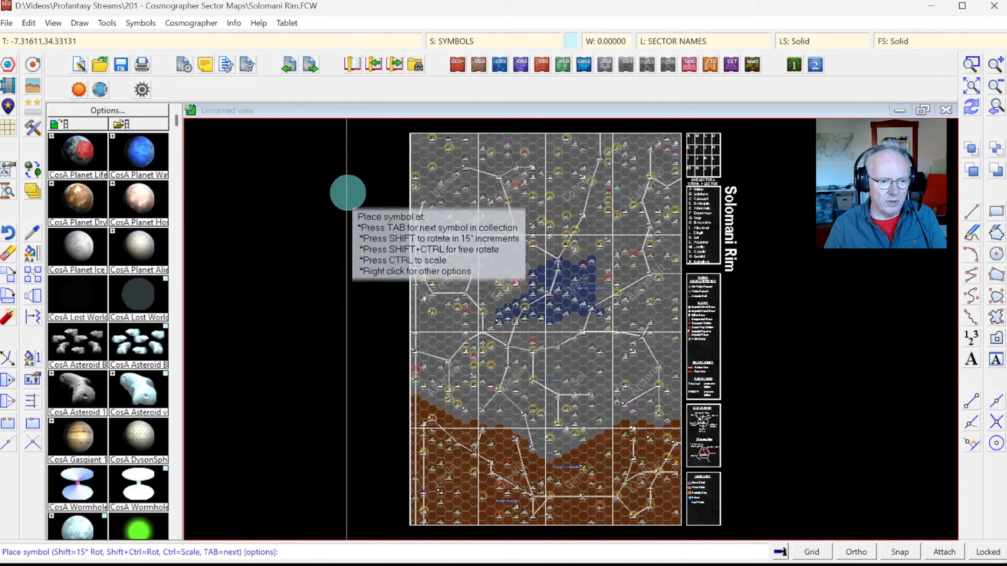
click(971, 66)
click(551, 333)
click(601, 394)
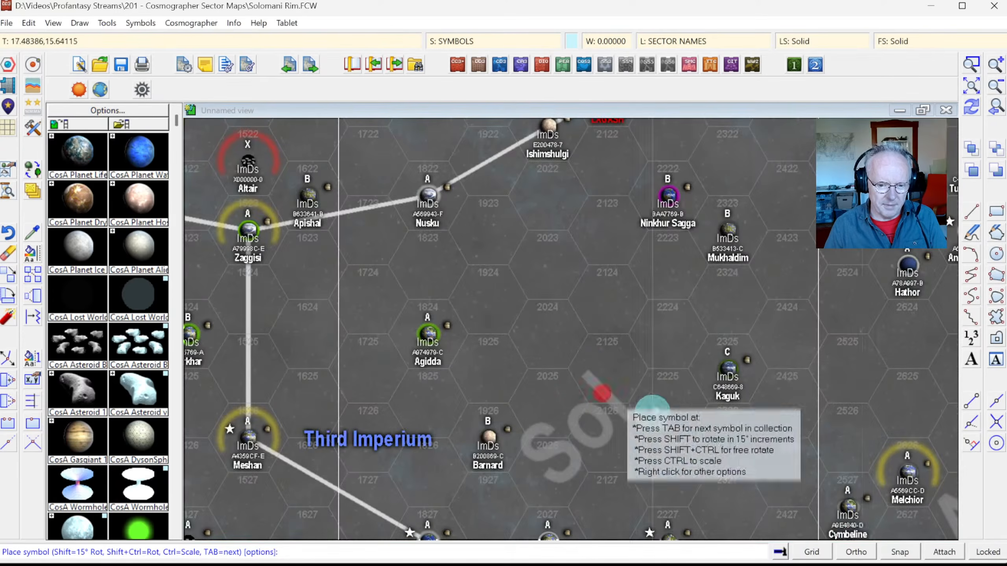
click(811, 552)
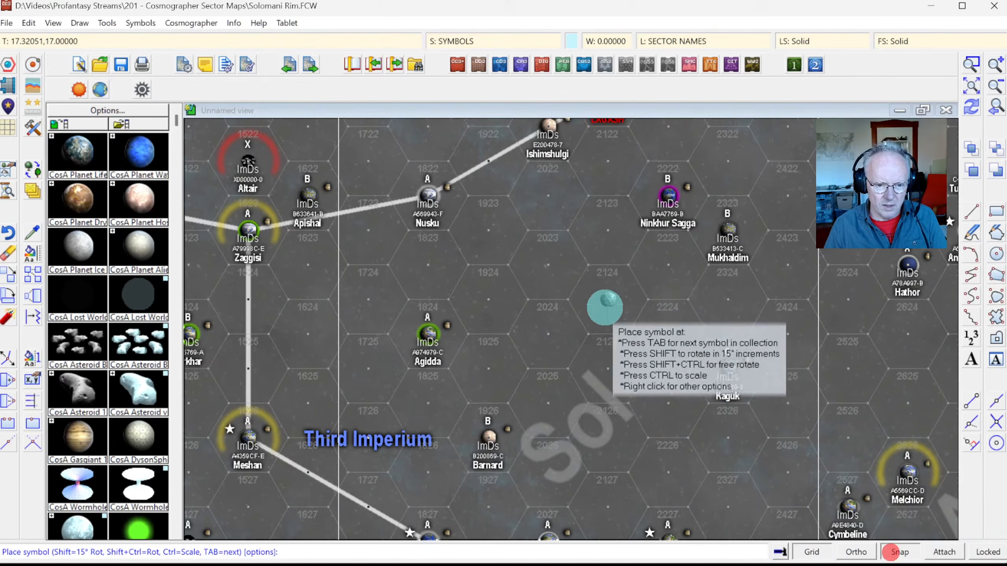
click(606, 300)
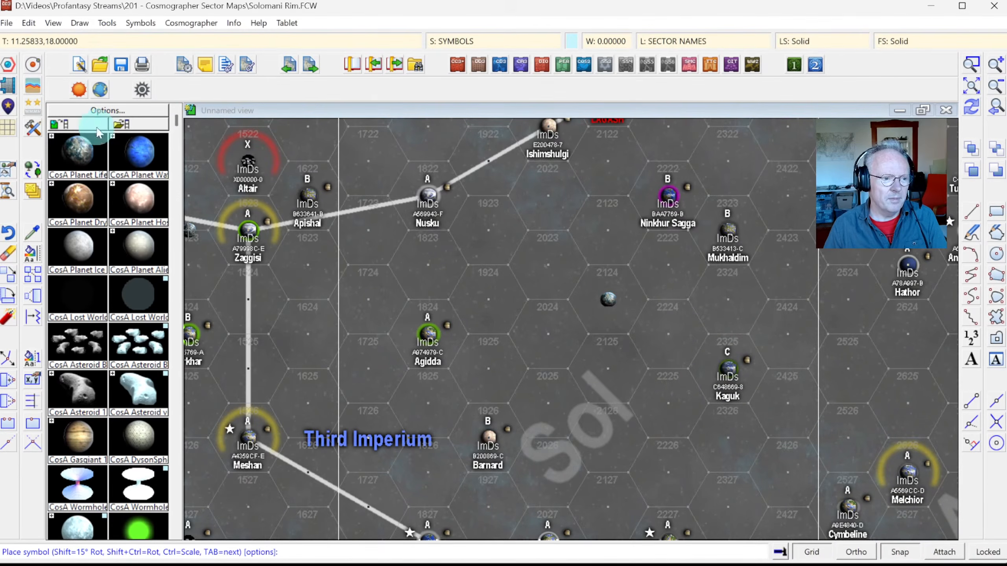
Load the Cosmo Bitmap A Traveller Symbols catalog setting.
click(142, 89)
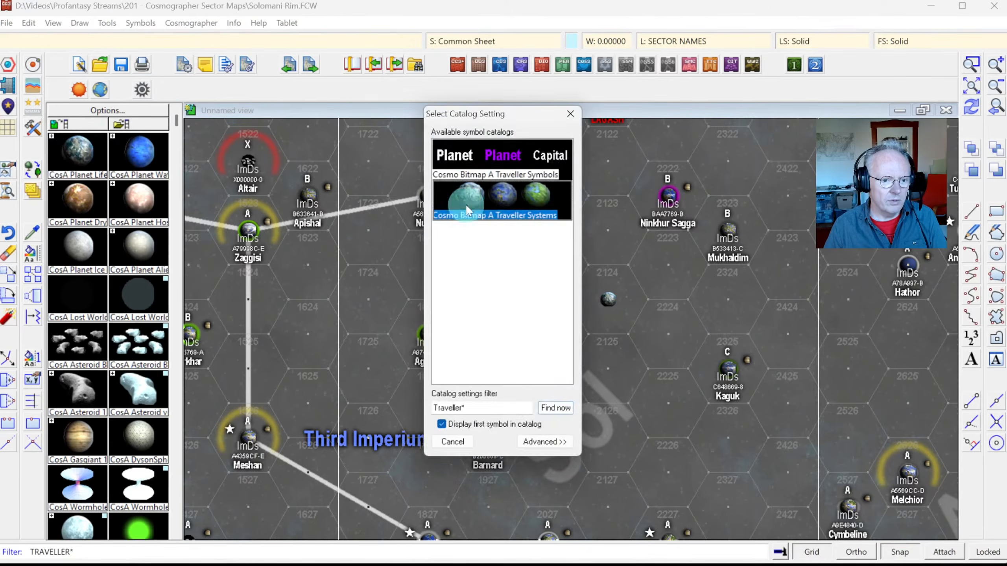
double_click(469, 160)
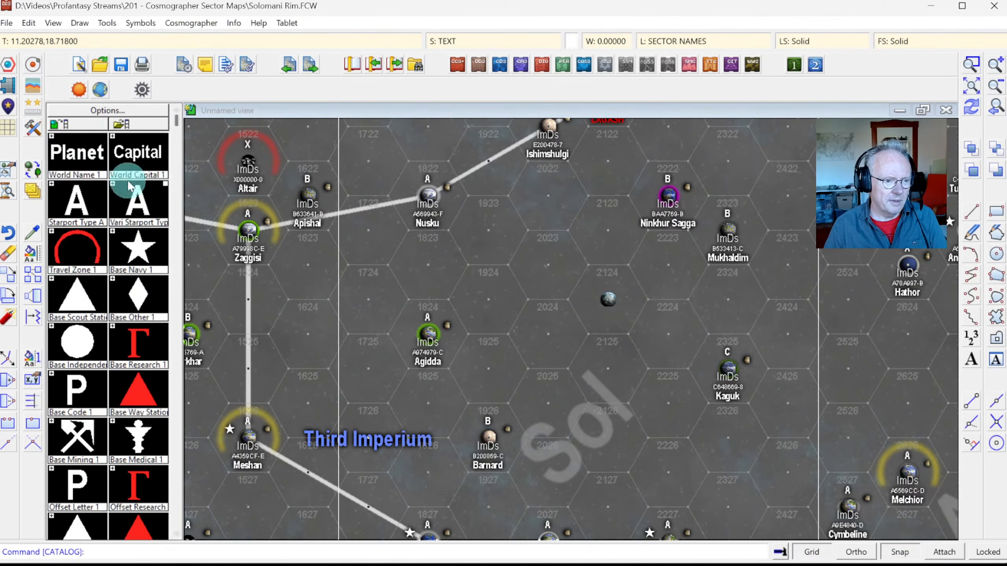
Try to label the planet in hex 2124 with a World Name 1 symbol, and inspect the hex up close.
click(68, 154)
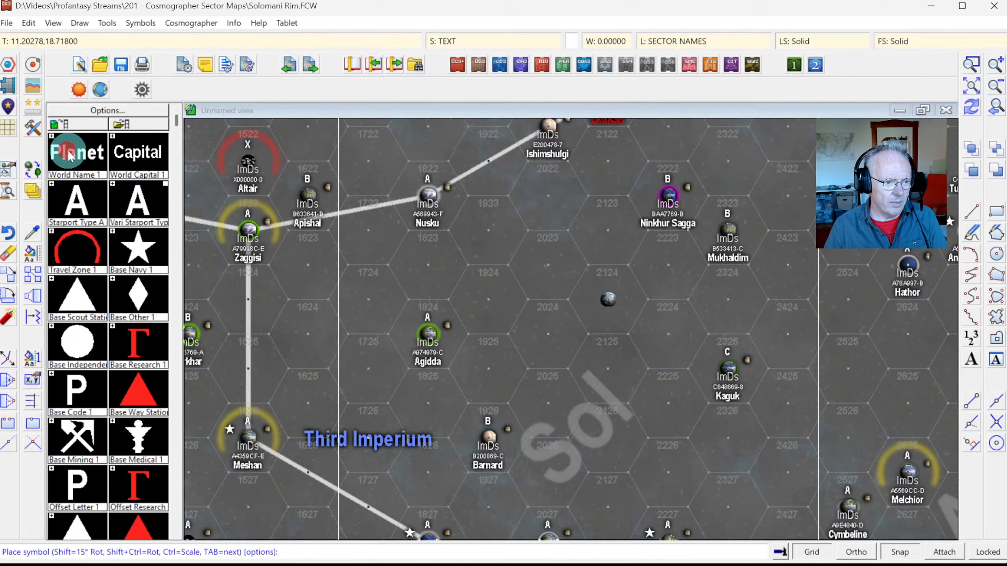
click(610, 300)
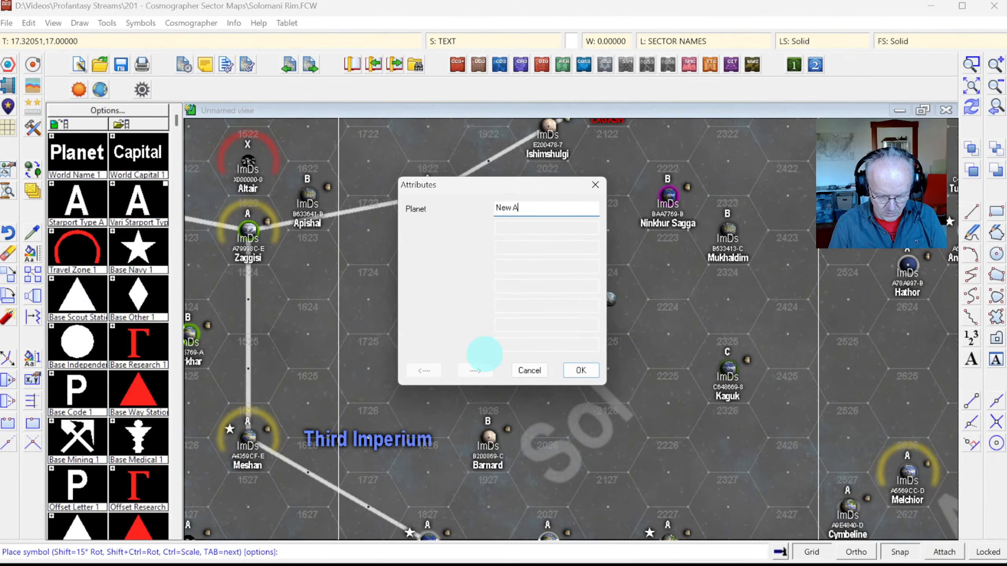
key(Return)
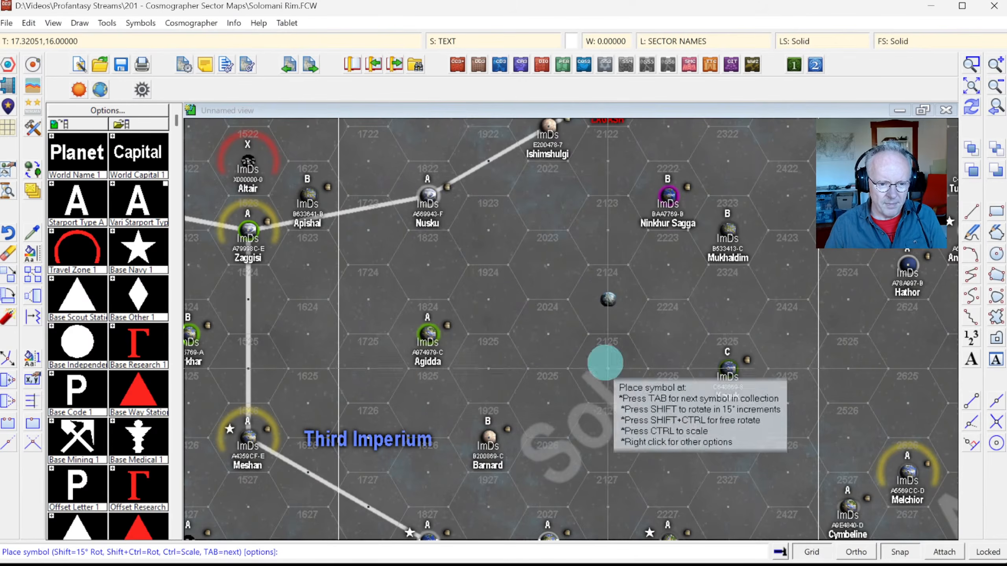
click(976, 112)
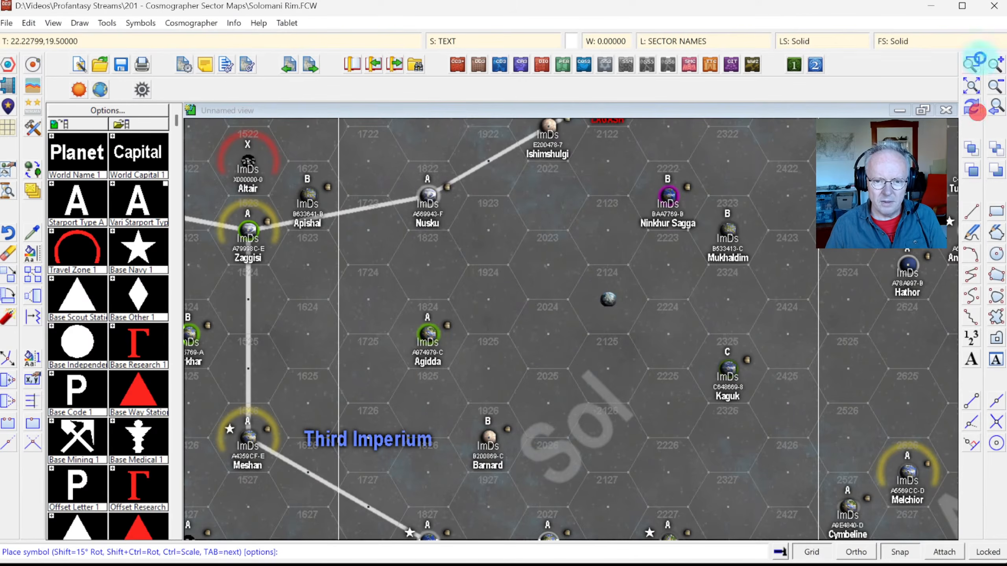
click(971, 63)
click(557, 283)
click(686, 362)
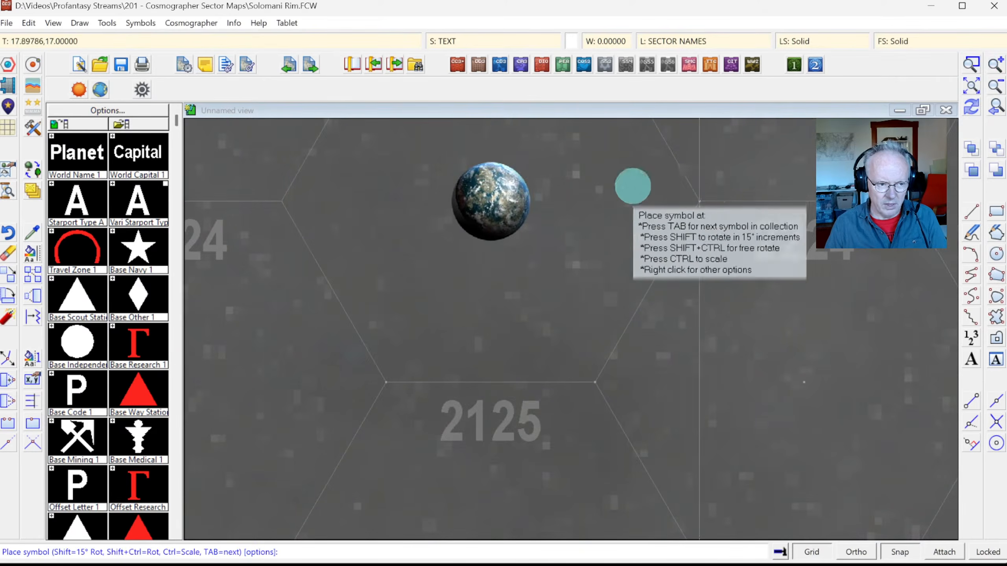
click(995, 107)
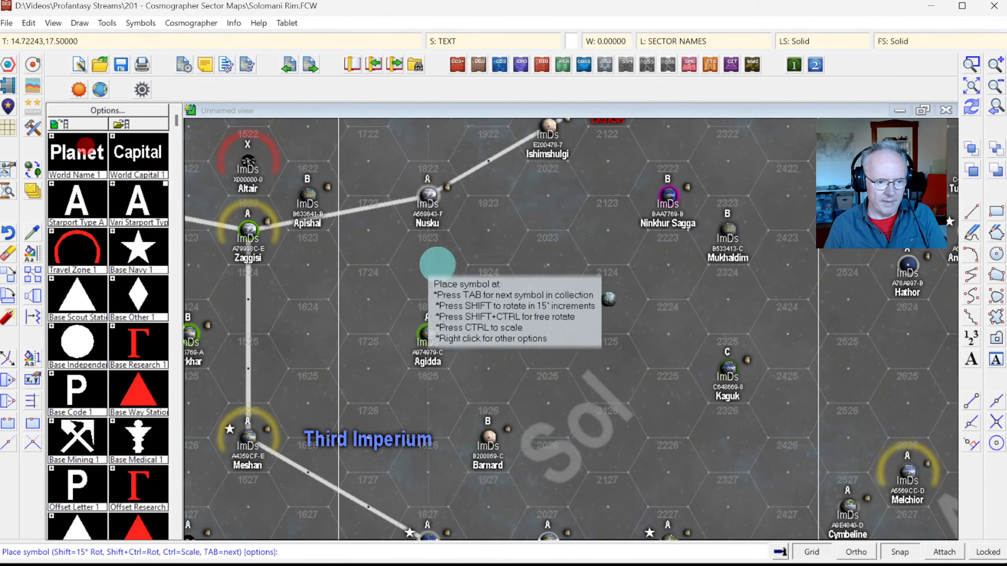
Set the World Name 1 symbol's scale to 1 and place it on the hex 2124 planet with the name New Agora.
right_click(460, 272)
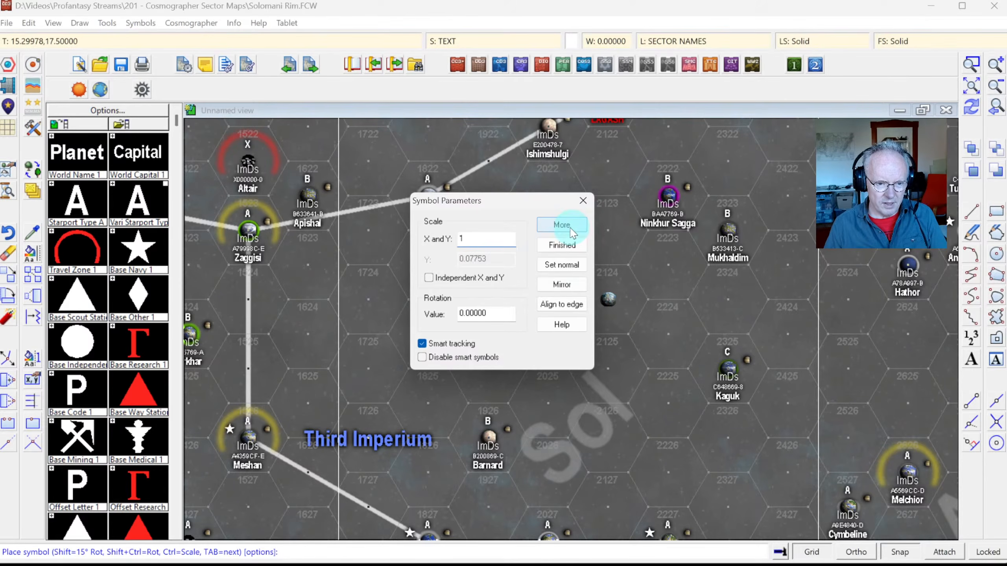
click(571, 229)
click(618, 303)
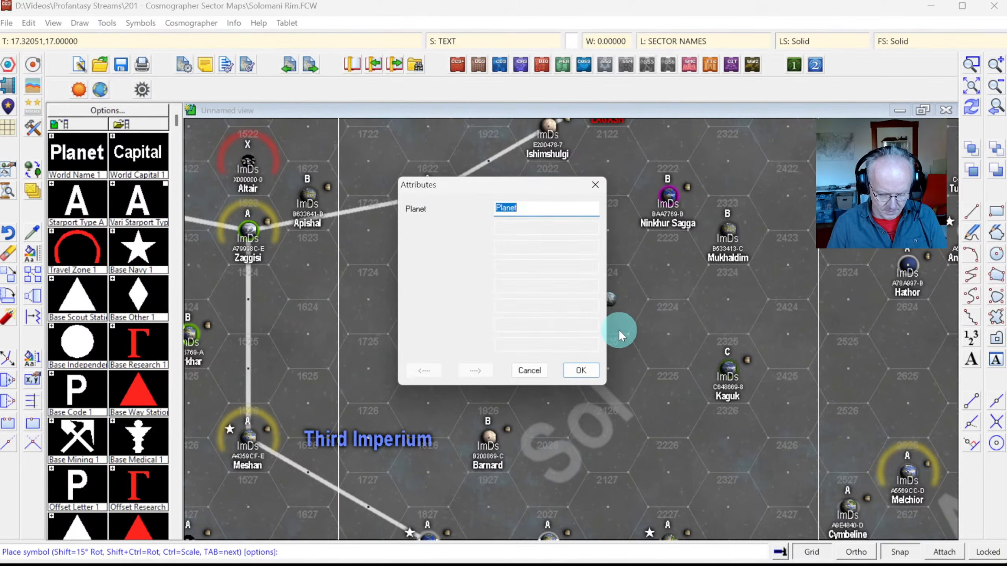
text(New a)
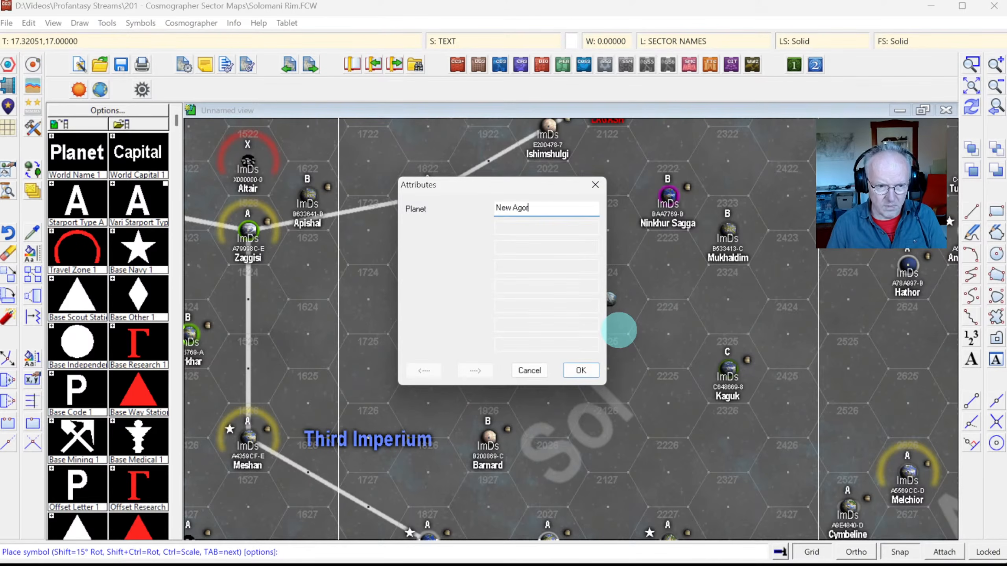
key(Return)
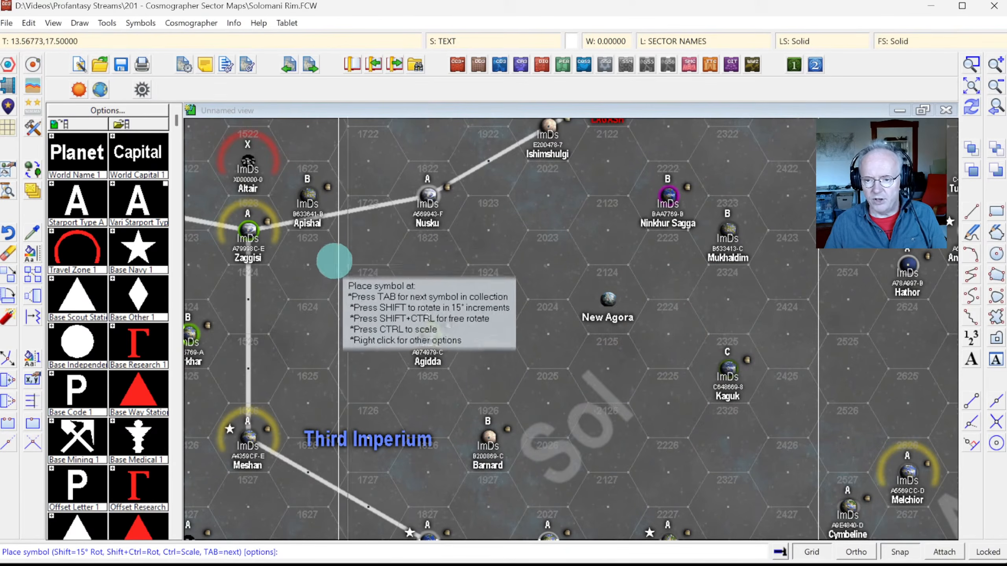
Draw a route from Meshan to Agidda with the Sector, X-Boat Route drawing tool.
click(31, 128)
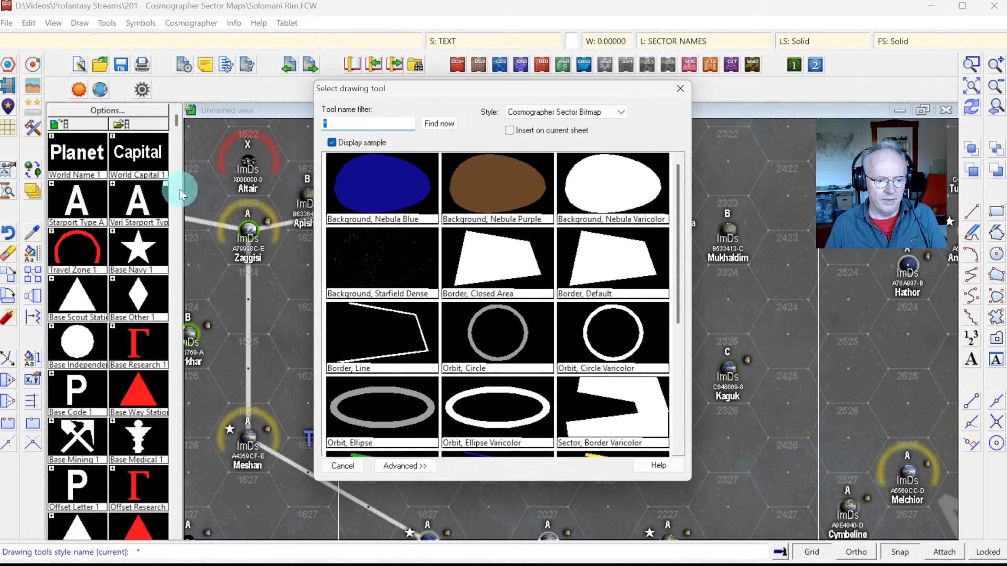
drag(678, 240, 691, 373)
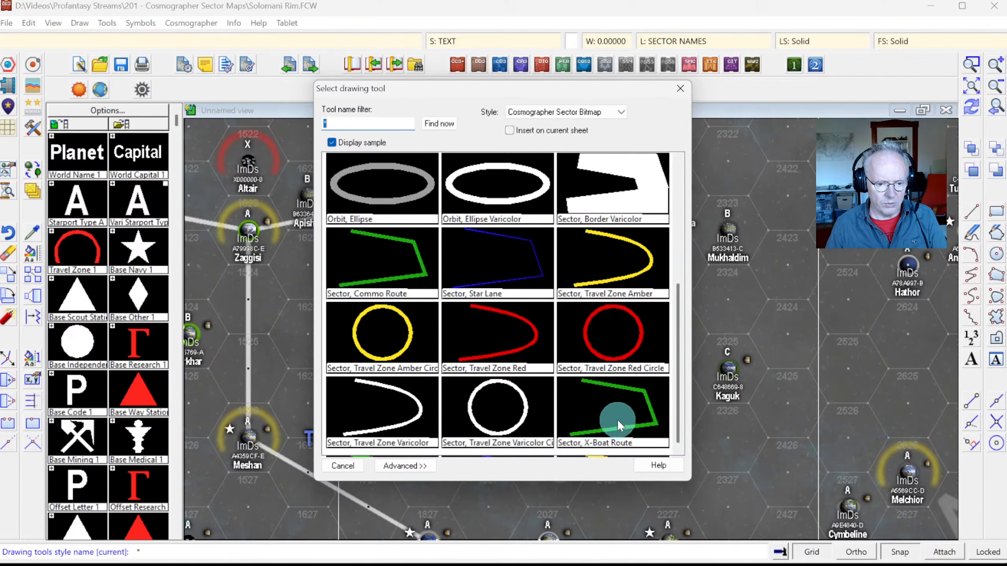
double_click(610, 411)
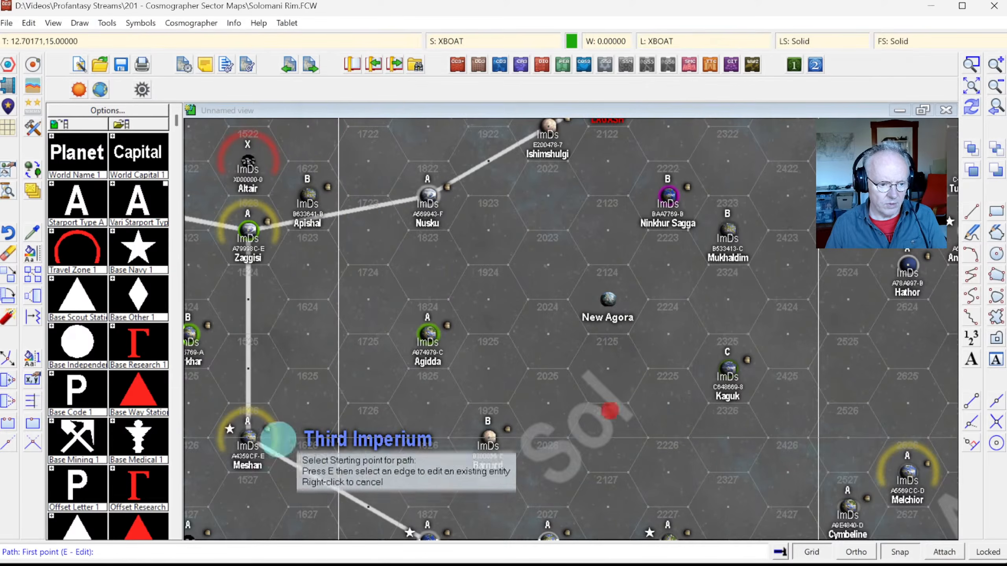
click(258, 441)
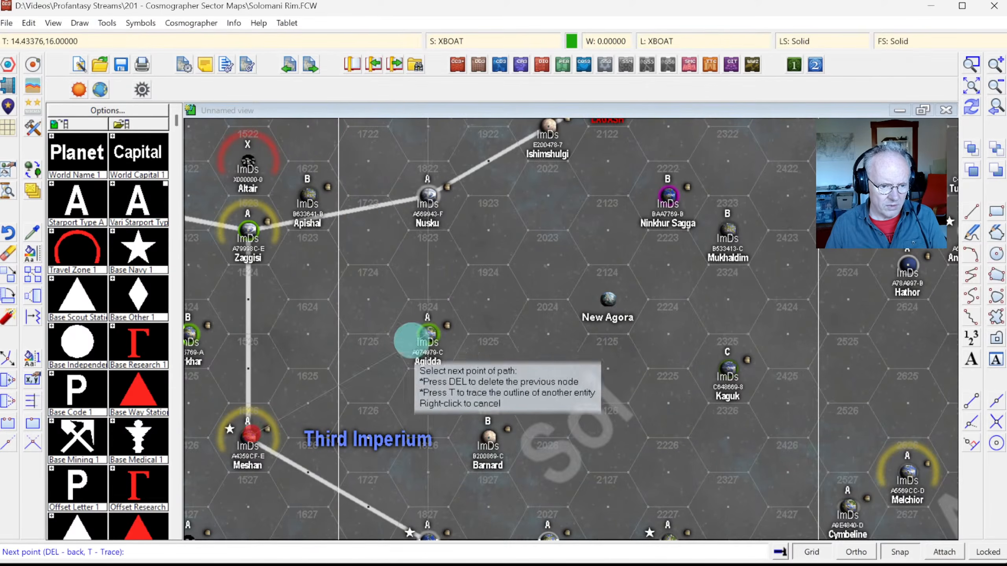
click(419, 332)
right_click(419, 332)
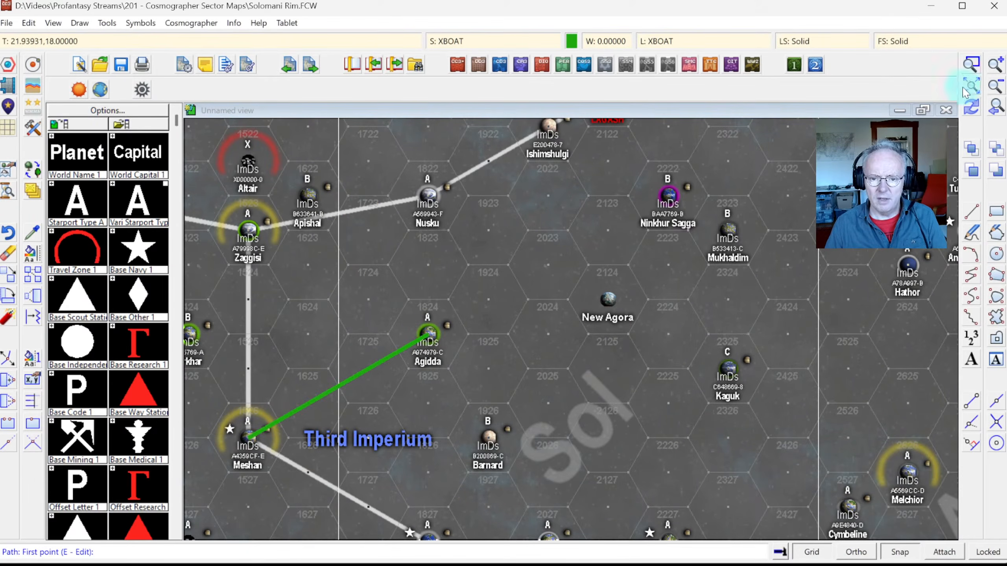
click(975, 107)
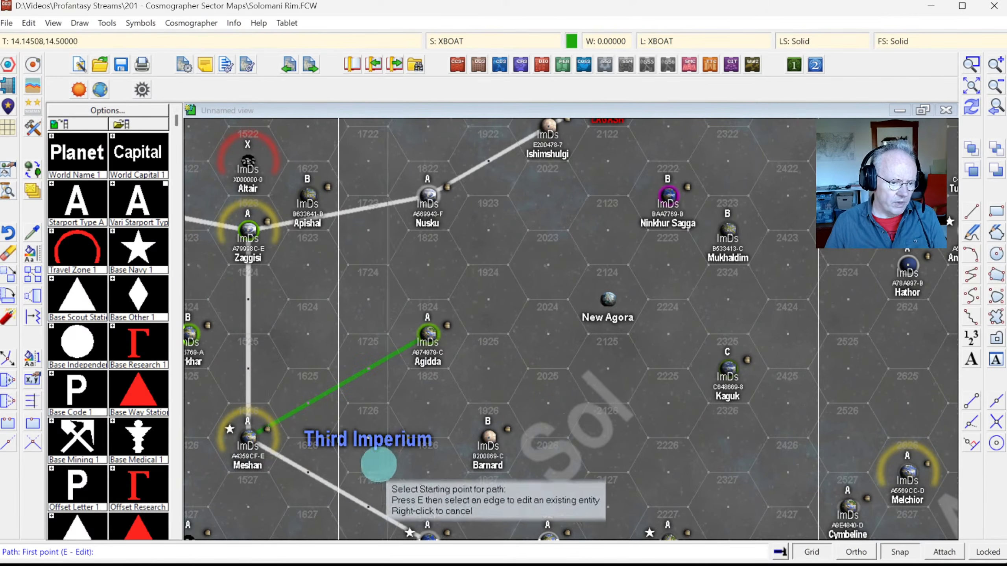
right_click(370, 458)
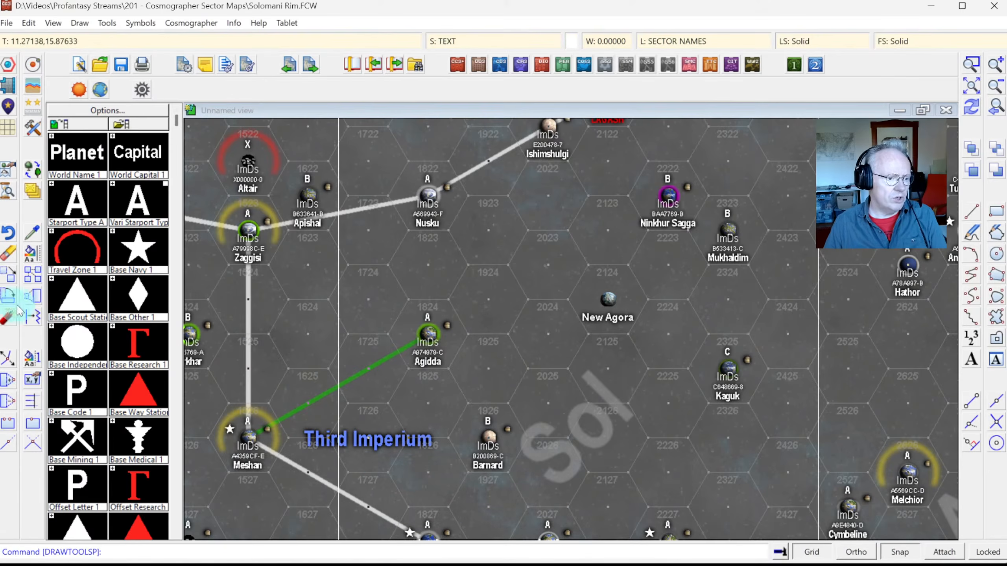
Erase the green X-Boat route between Meshan and Agidda.
click(8, 256)
click(363, 372)
right_click(339, 377)
click(393, 379)
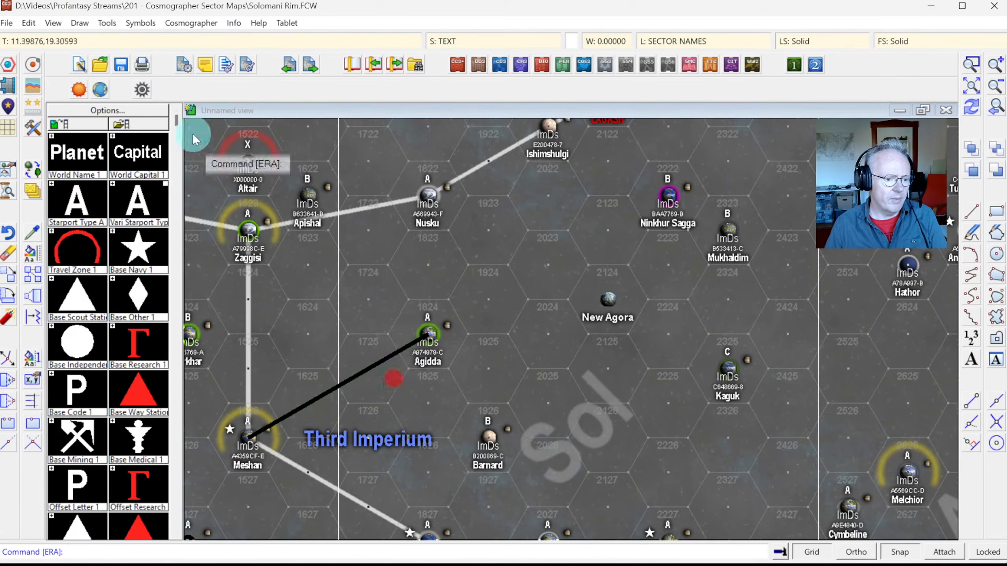
Create a new drawing tool named Sector, Player Route based on the Sector, X-Boat Route tool.
click(28, 130)
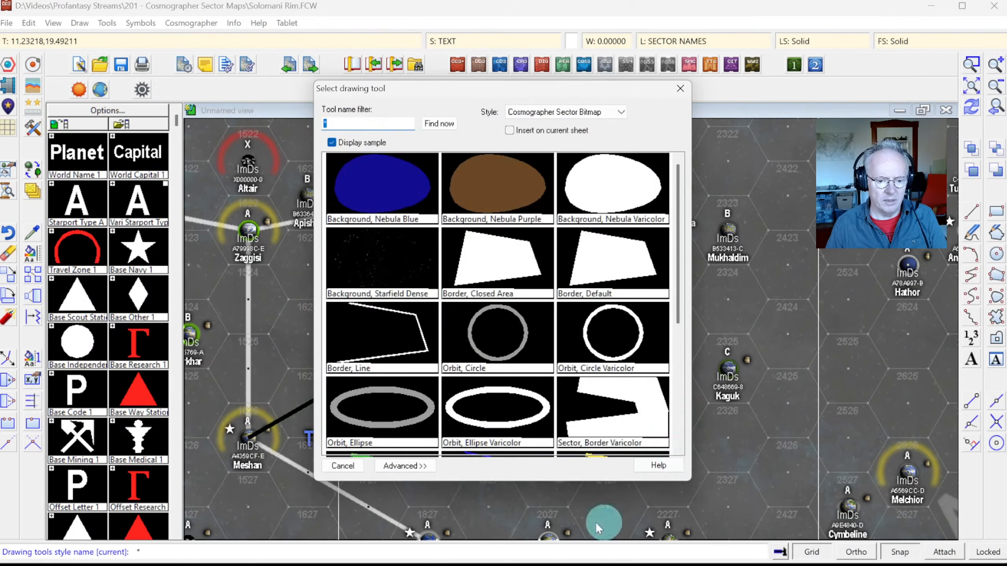
click(678, 416)
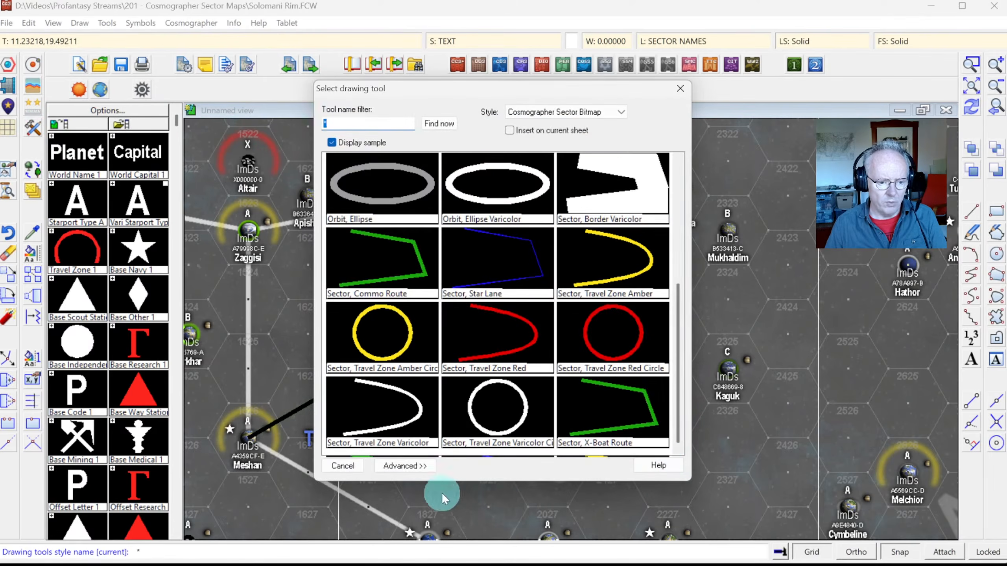
click(396, 467)
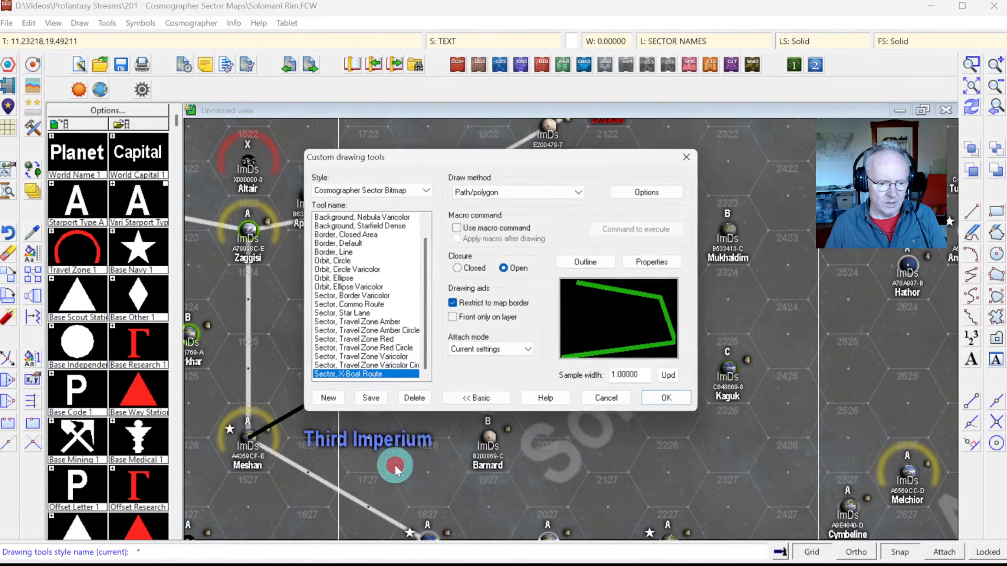
click(328, 400)
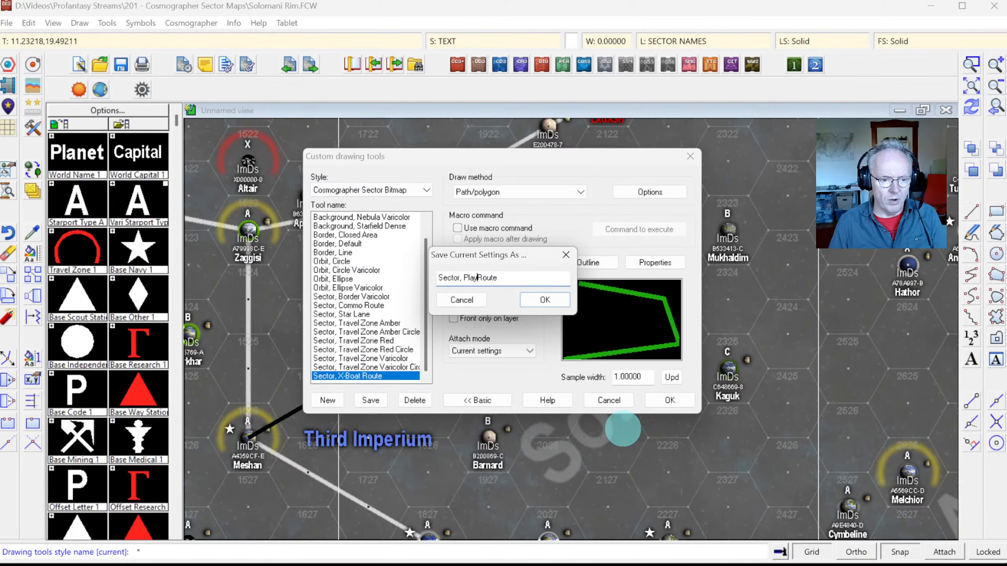
key(Return)
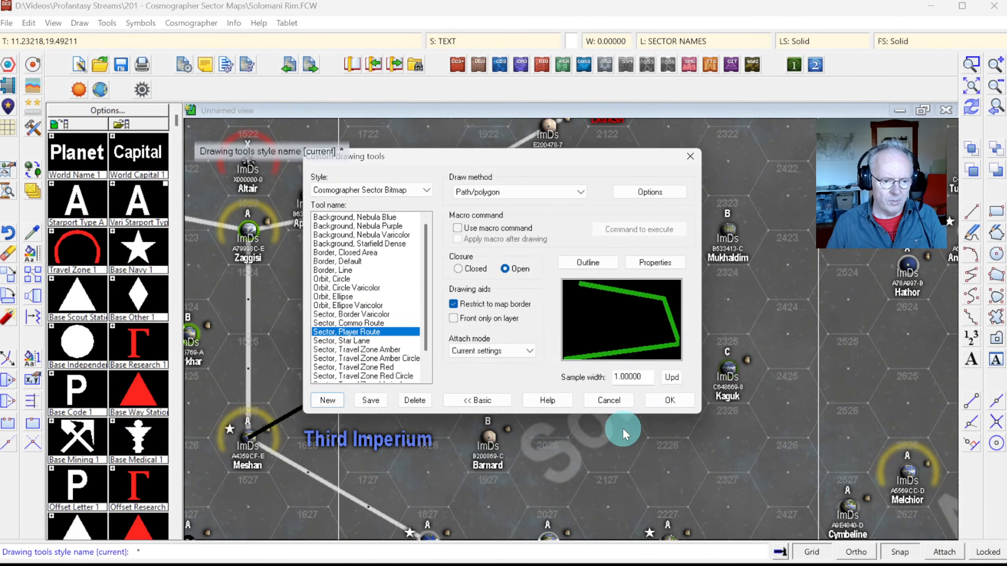
Set the Sector, Player Route tool's color to red 166, its sheet to PLAYERS and its layer to XBOAT, and save it.
click(655, 268)
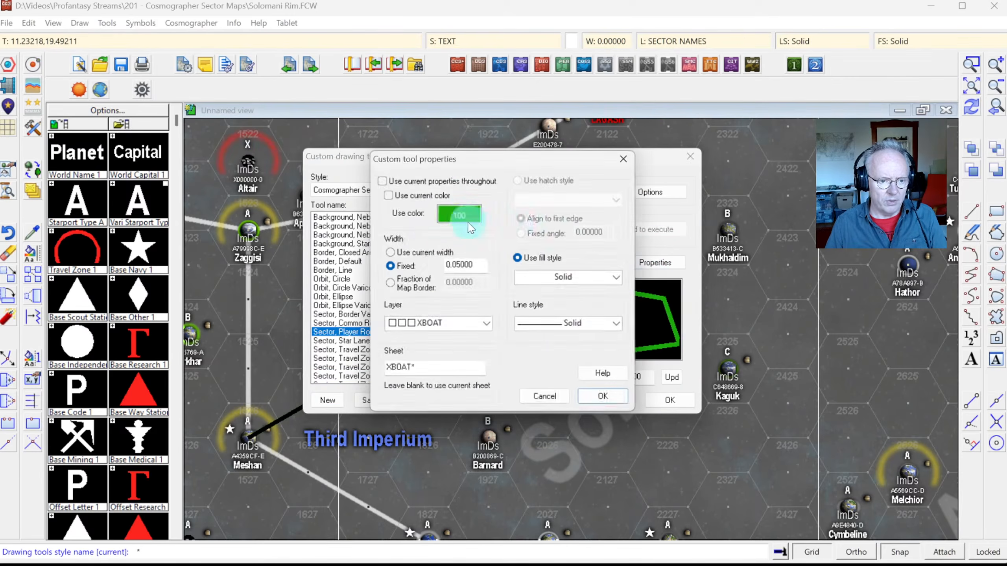
click(460, 214)
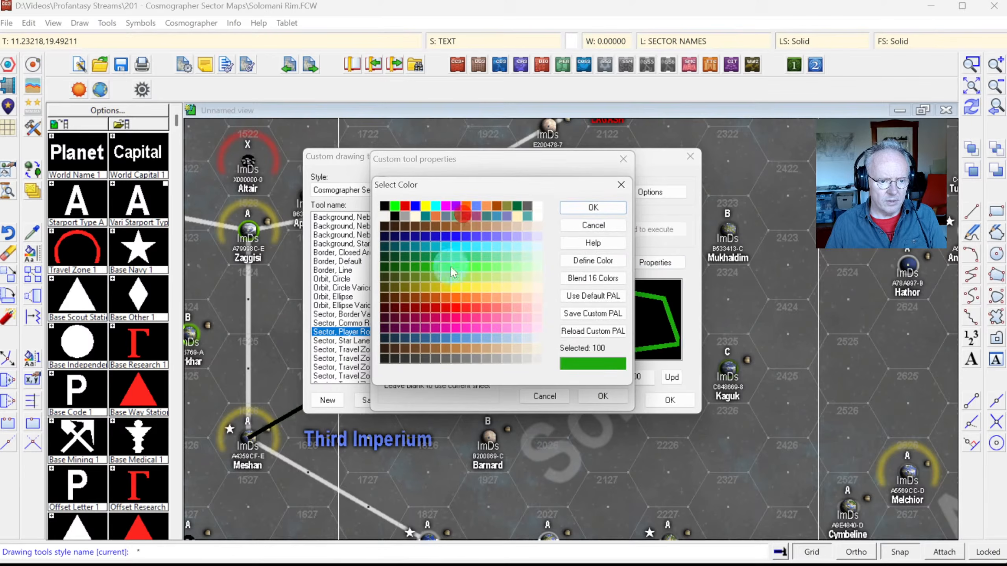
click(444, 305)
click(600, 209)
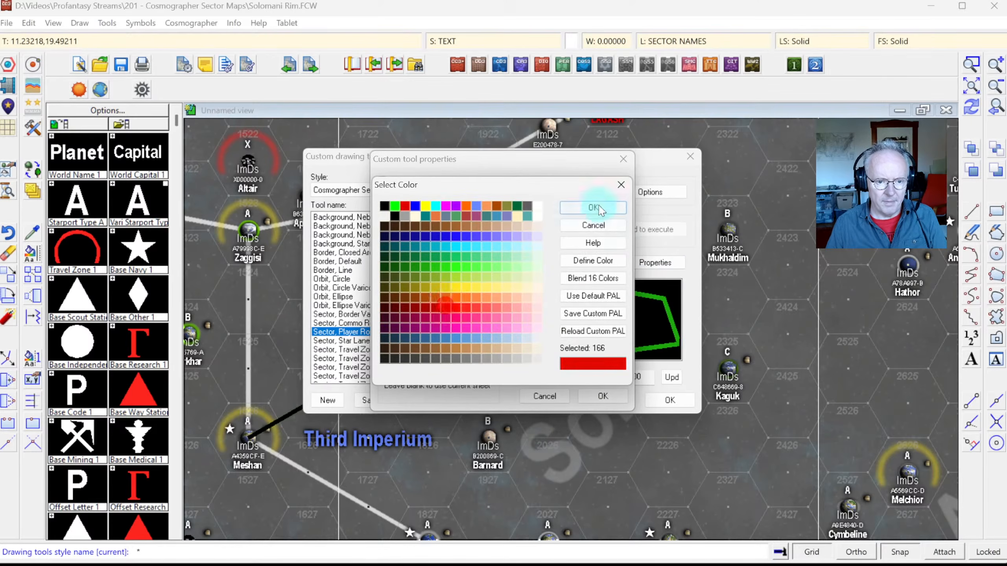
click(593, 206)
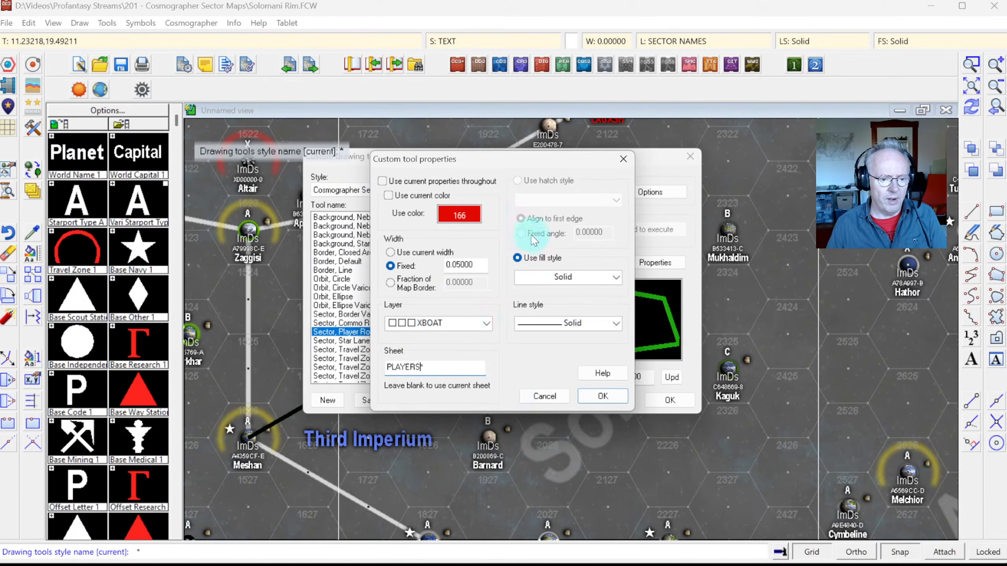
click(490, 323)
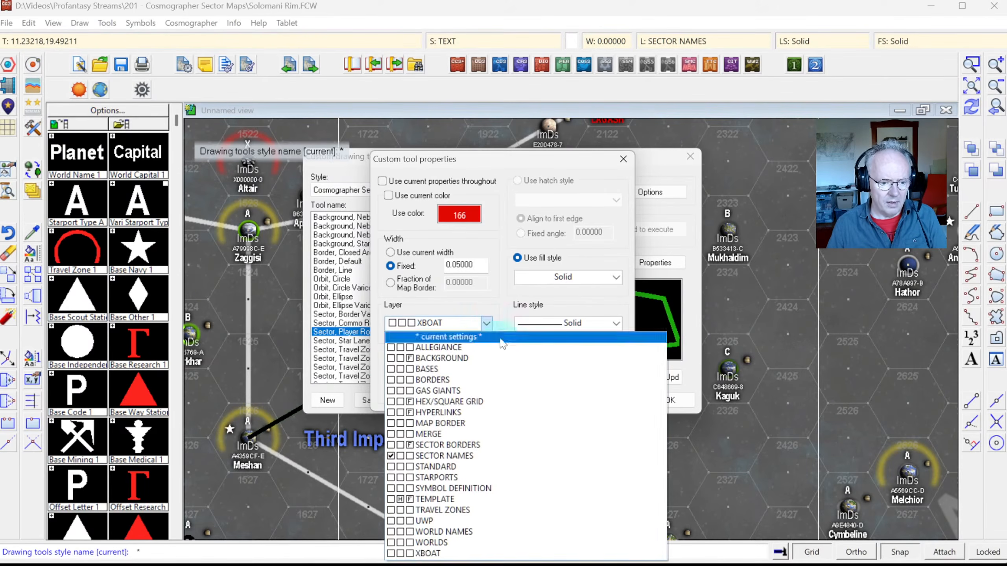
click(448, 553)
click(603, 396)
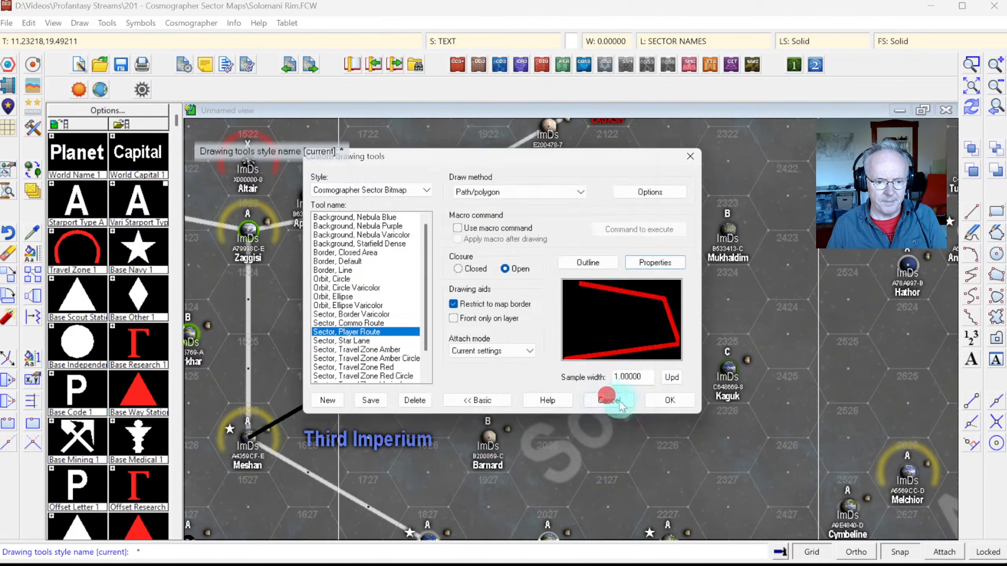
click(674, 399)
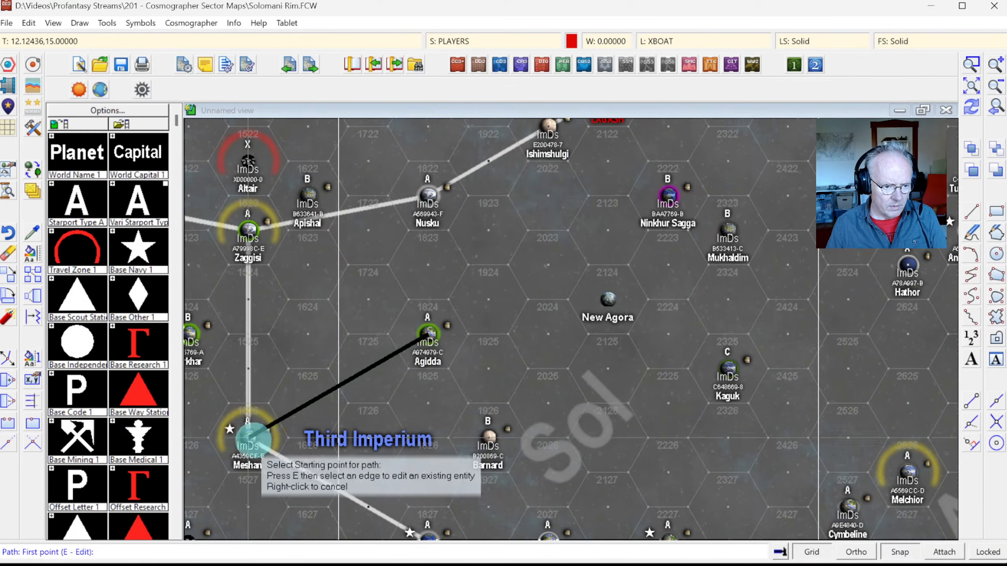
Draw a red player route from Meshan through Agidda and Barnard to New Agora.
click(251, 437)
click(427, 335)
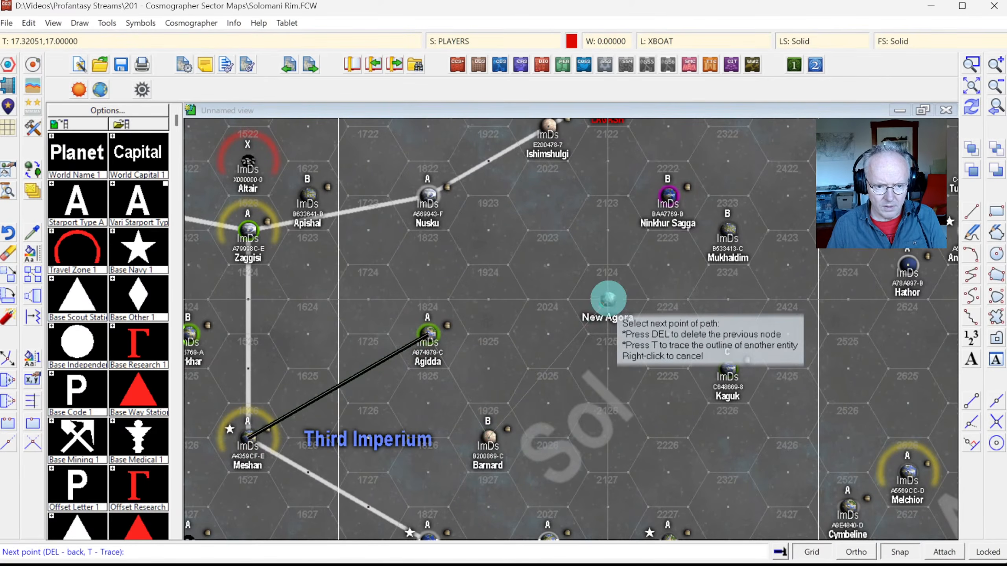
click(608, 298)
right_click(608, 298)
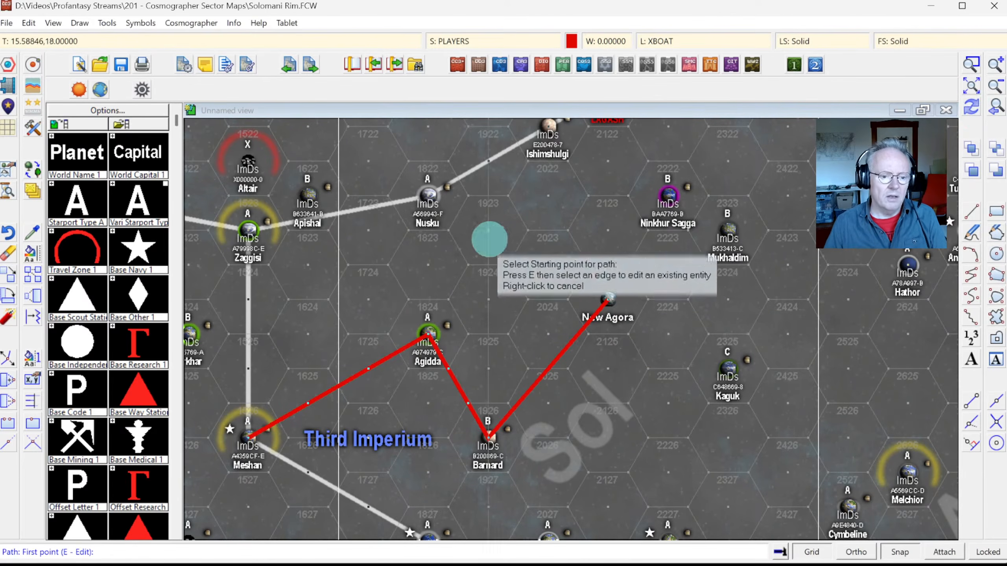
Reorder the drawing sheets so that PLAYERS sits directly after XBOAT and before GAS GIANTS.
click(469, 41)
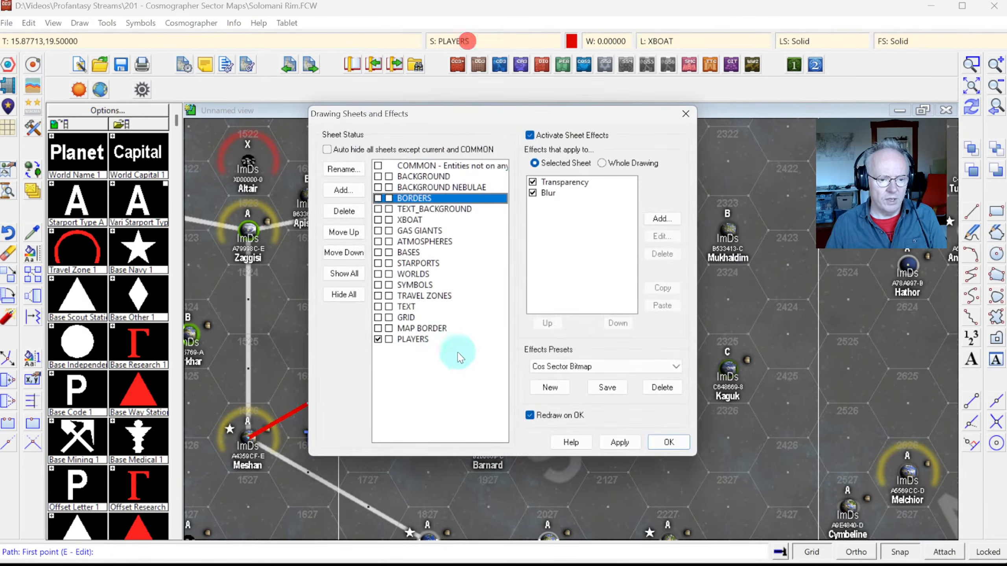
click(427, 340)
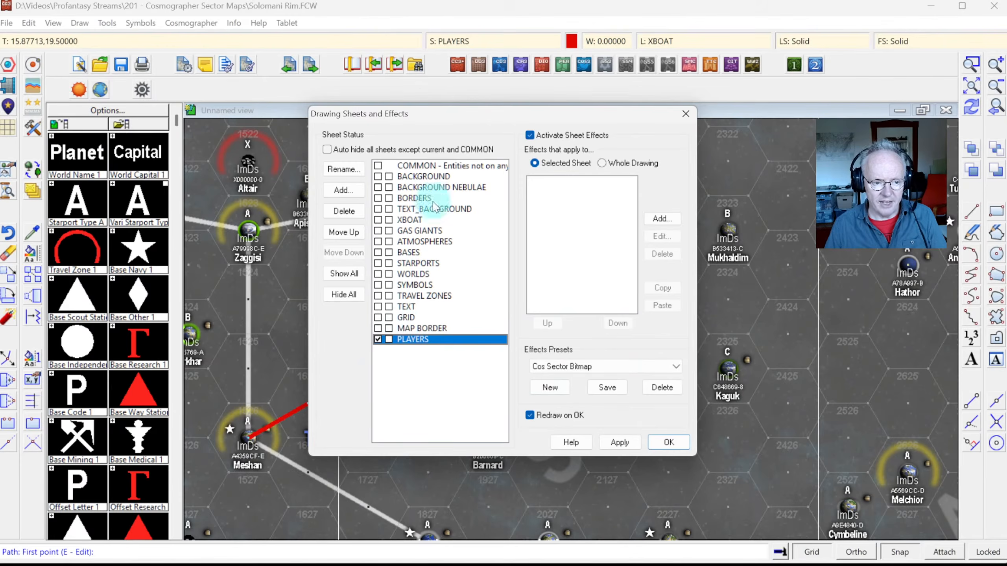
click(342, 232)
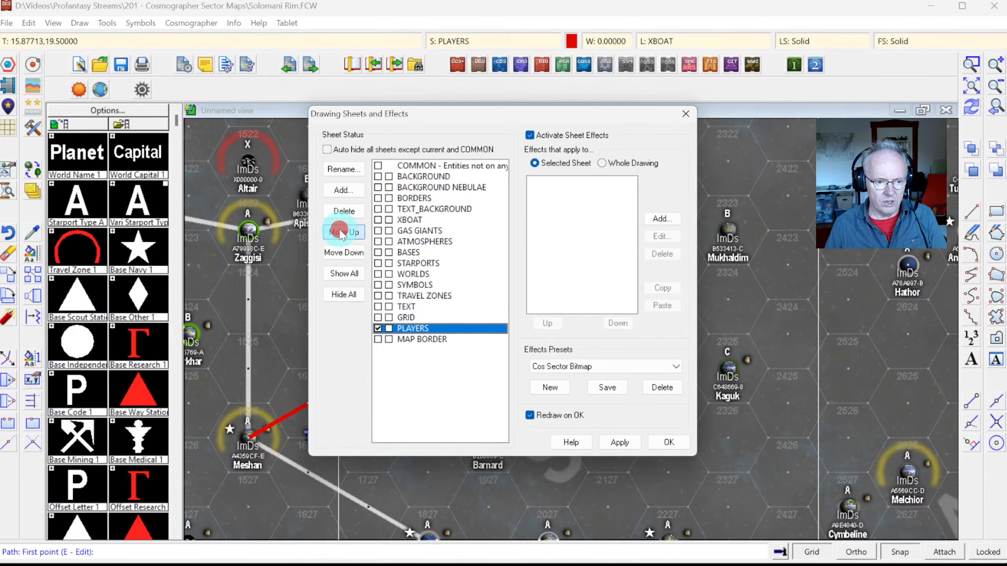
click(341, 233)
click(342, 233)
click(341, 232)
click(341, 233)
click(342, 233)
click(342, 232)
click(342, 232)
click(342, 233)
click(342, 233)
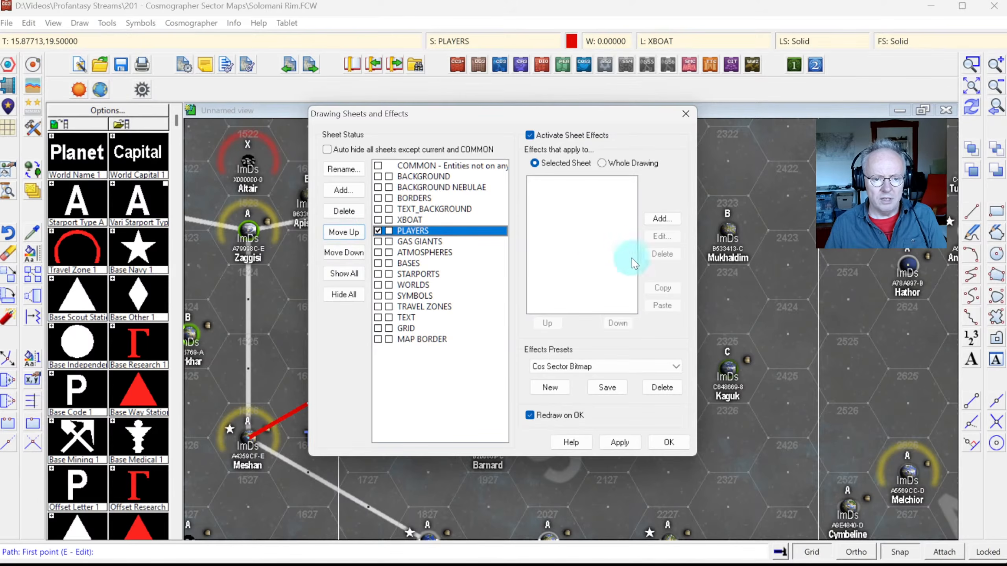
Copy the Transparency, Blur and Drop Shadow effects from the XBOAT sheet to the PLAYERS sheet and apply them.
click(408, 220)
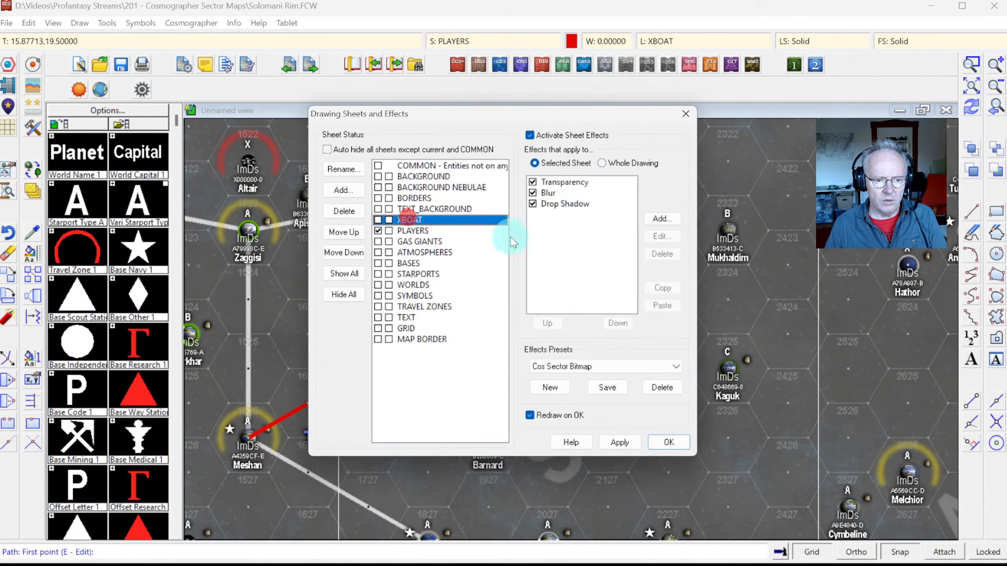
click(564, 182)
shift+click(565, 204)
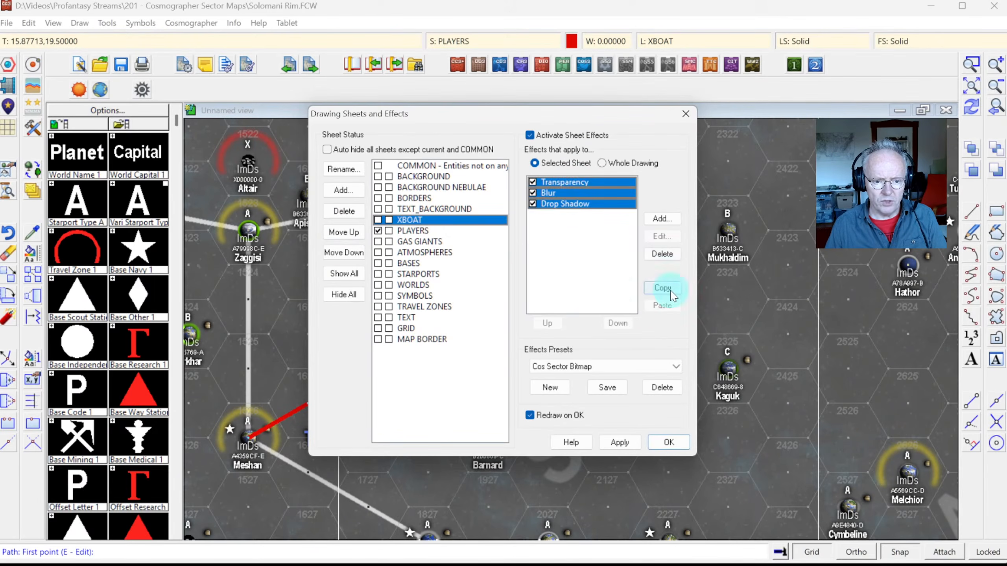
click(653, 288)
click(452, 230)
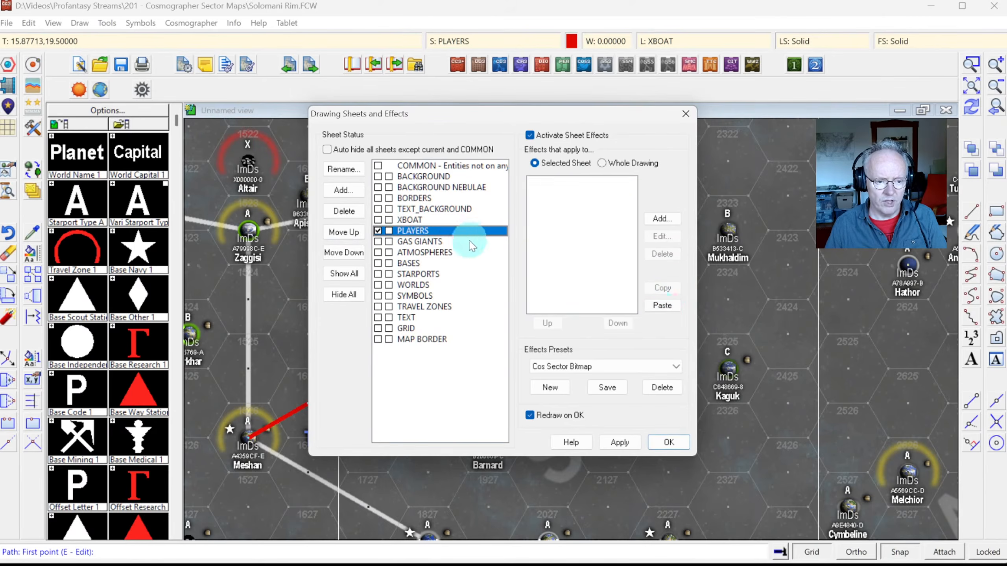
click(662, 306)
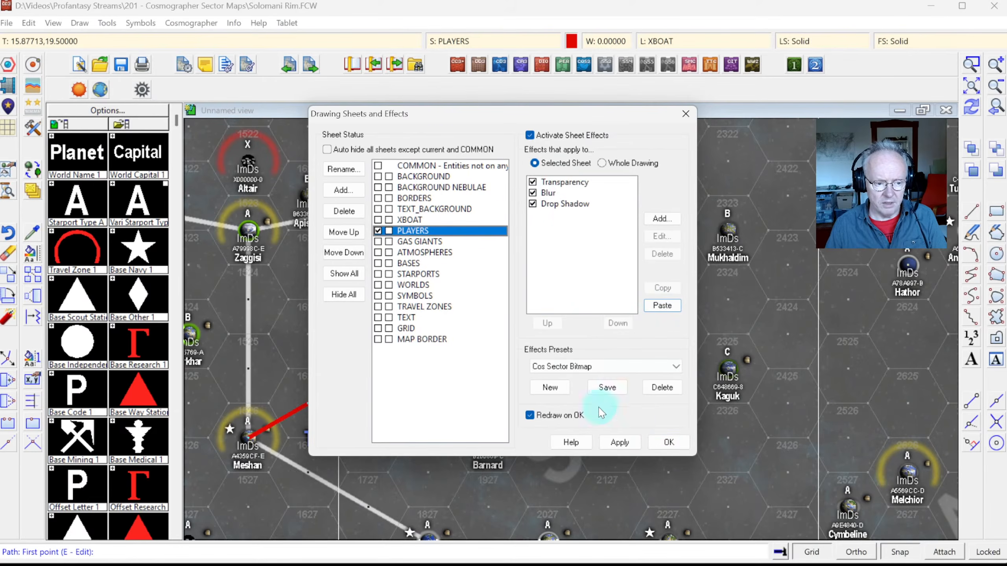
click(662, 443)
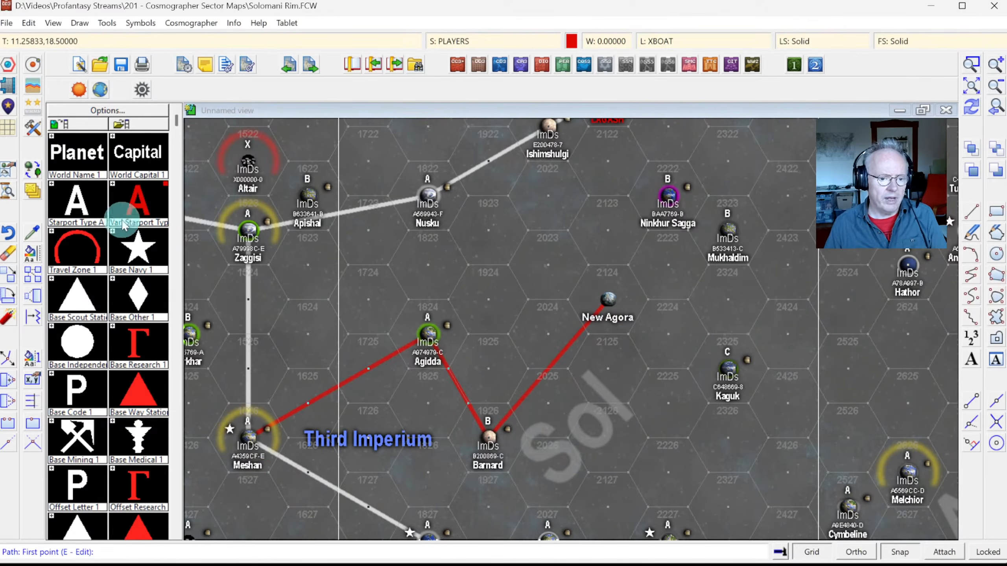
Change the Sector, Player Route tool to use the current color and save its settings.
click(35, 131)
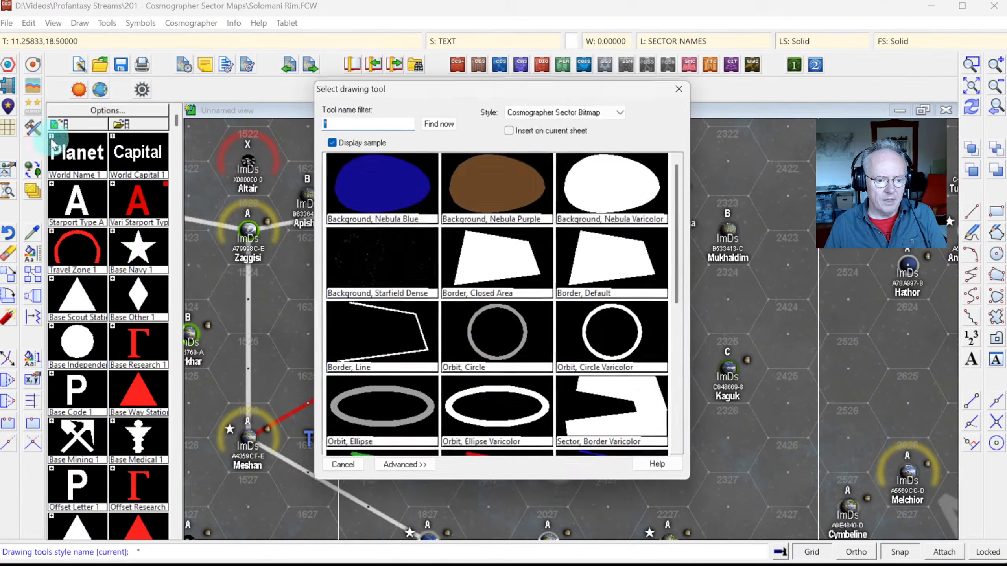
click(677, 372)
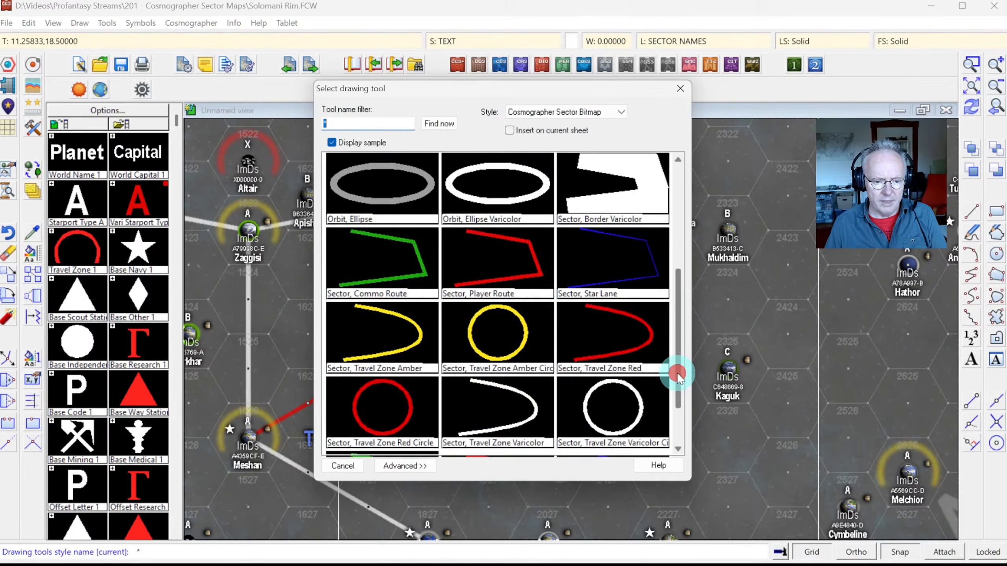
click(411, 466)
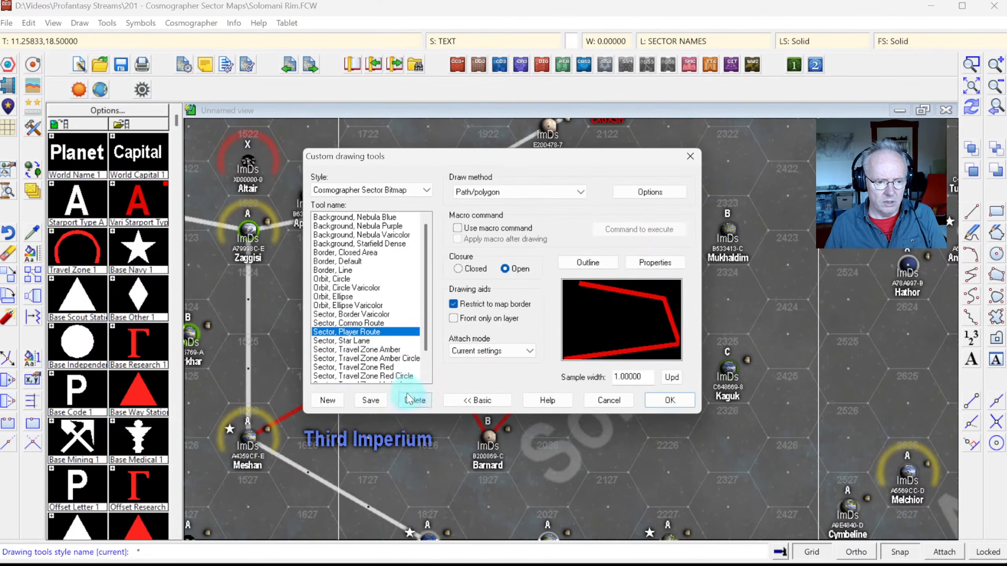
click(654, 262)
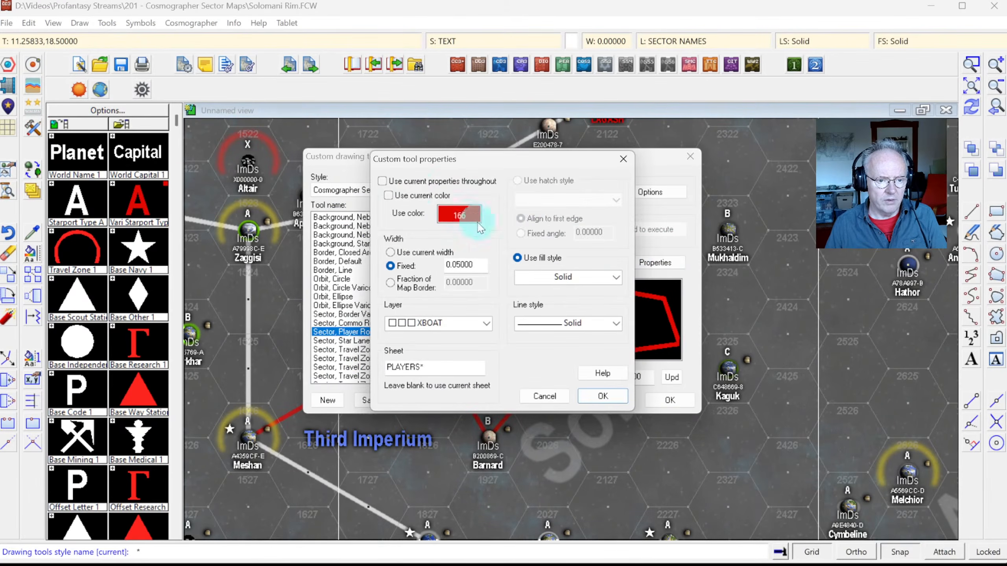
click(602, 396)
click(670, 400)
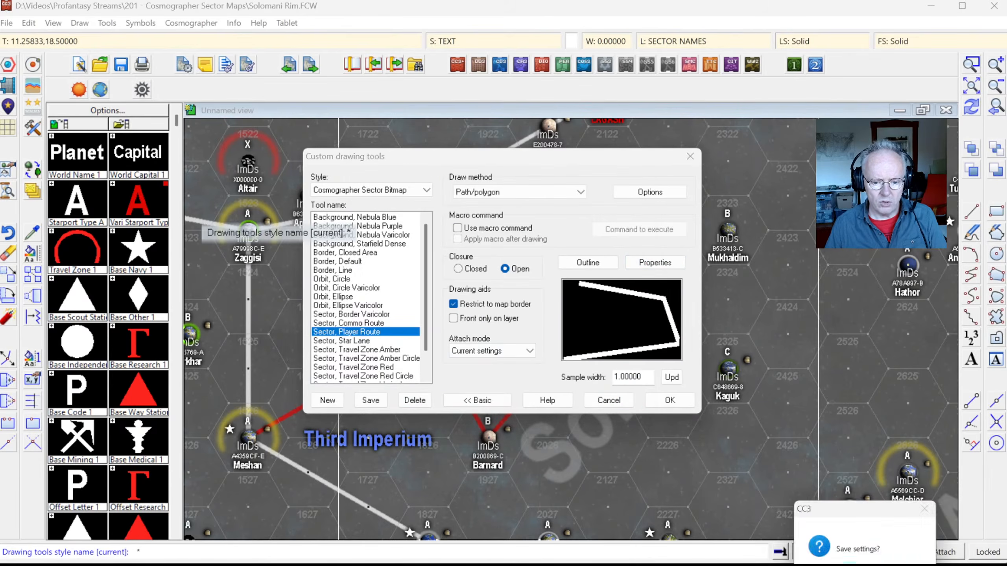
key(Return)
Draw an orange player route in color 152 from New Agora through Ninkhur Sagga to Mukhaldim, and redraw the map.
click(571, 41)
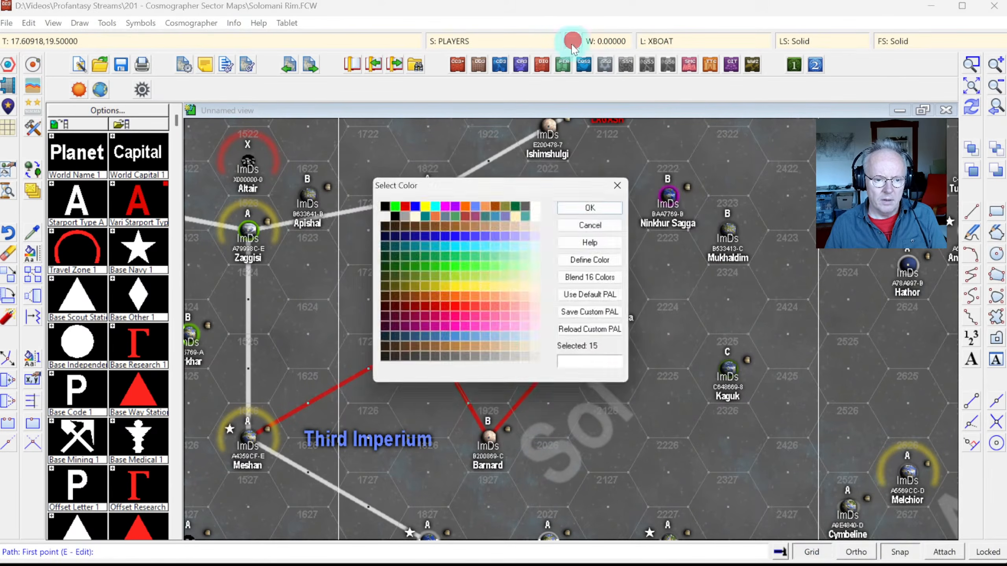
click(455, 294)
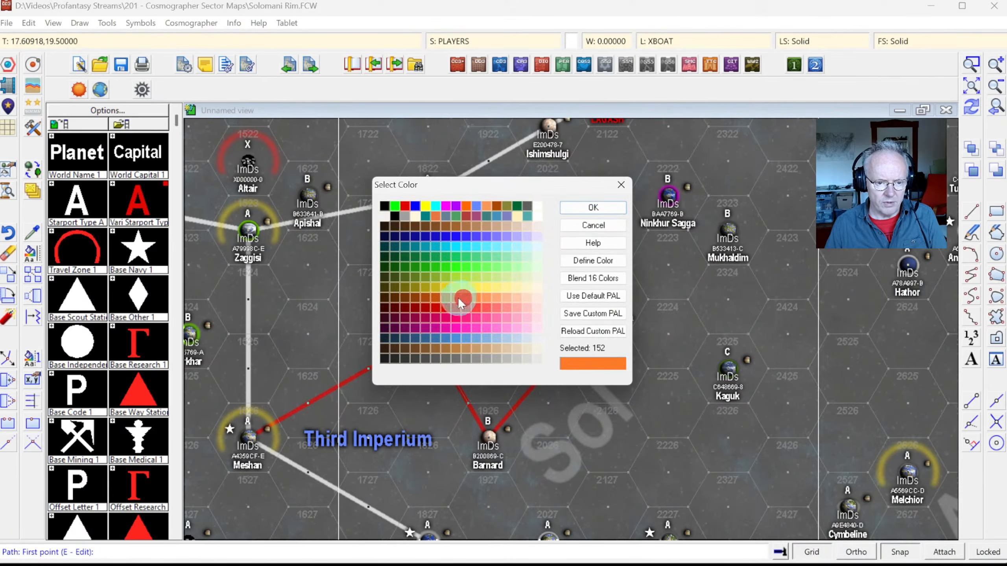
click(578, 208)
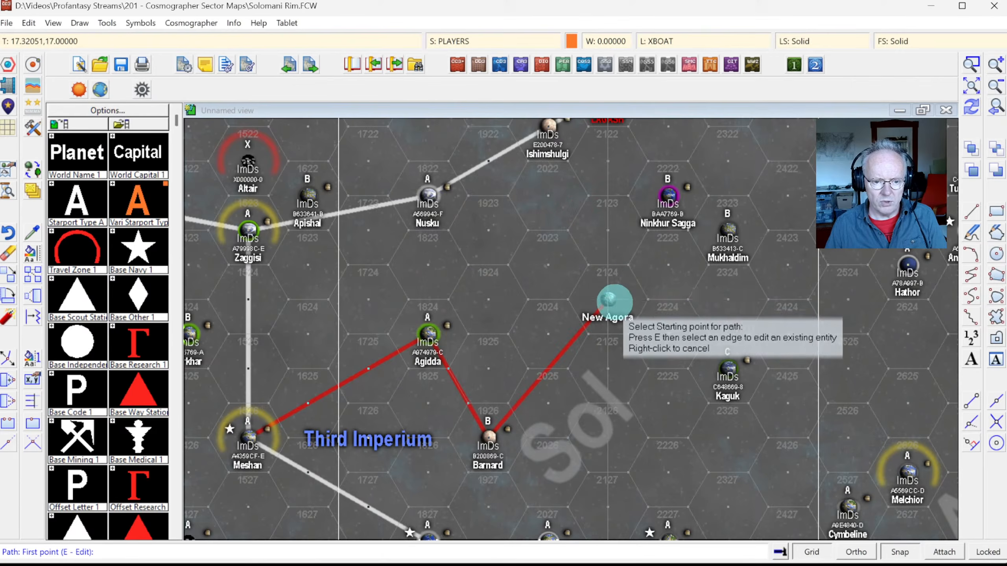
click(612, 296)
click(668, 195)
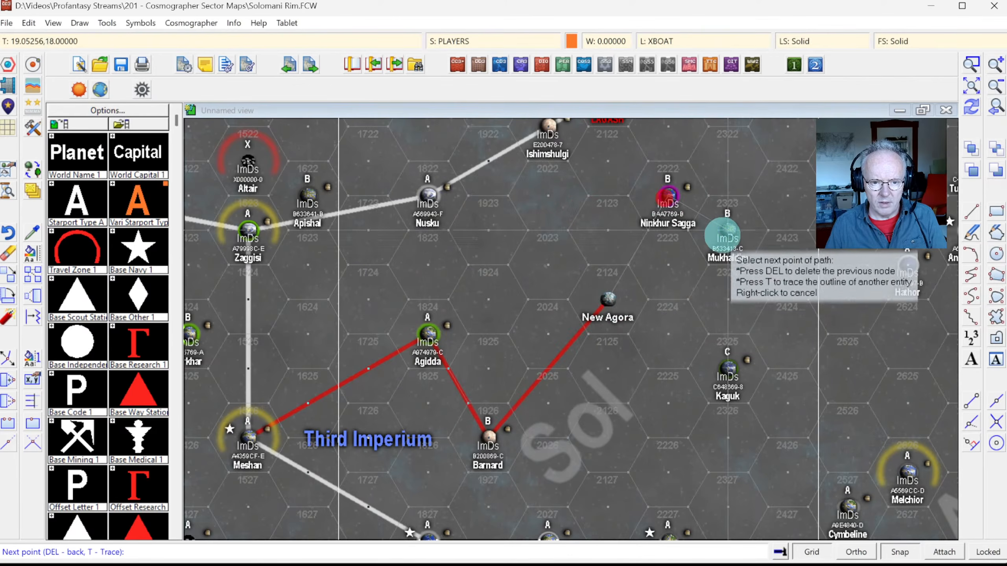
click(729, 229)
right_click(729, 229)
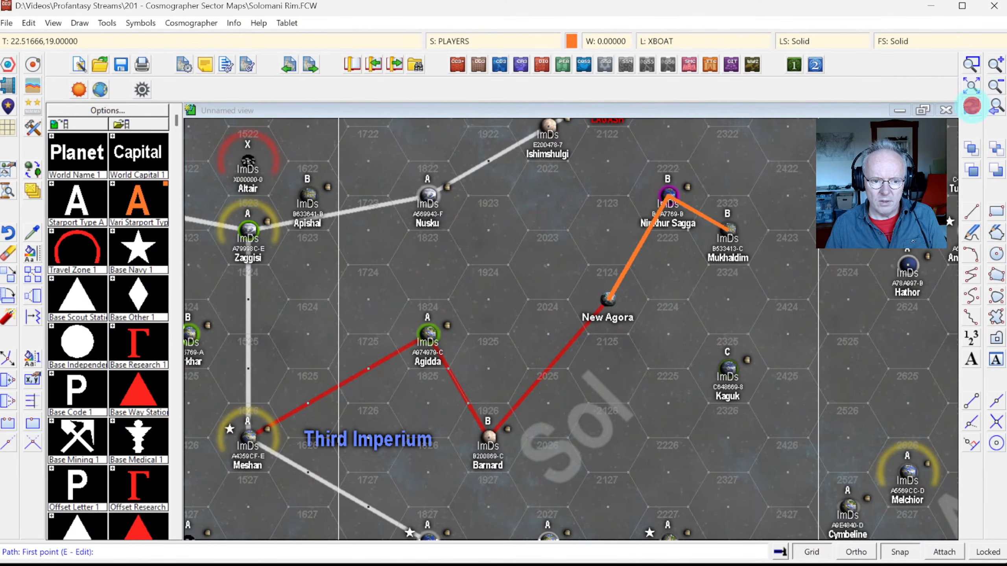
click(971, 106)
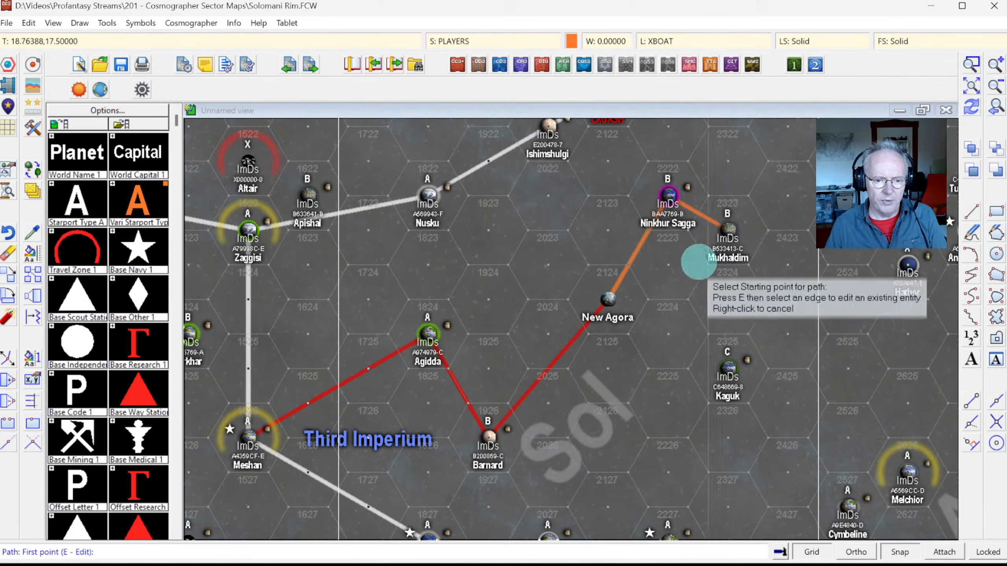
Draw a yellow player route from Mukhaldim to Kaguk and end the drawing tool.
click(571, 41)
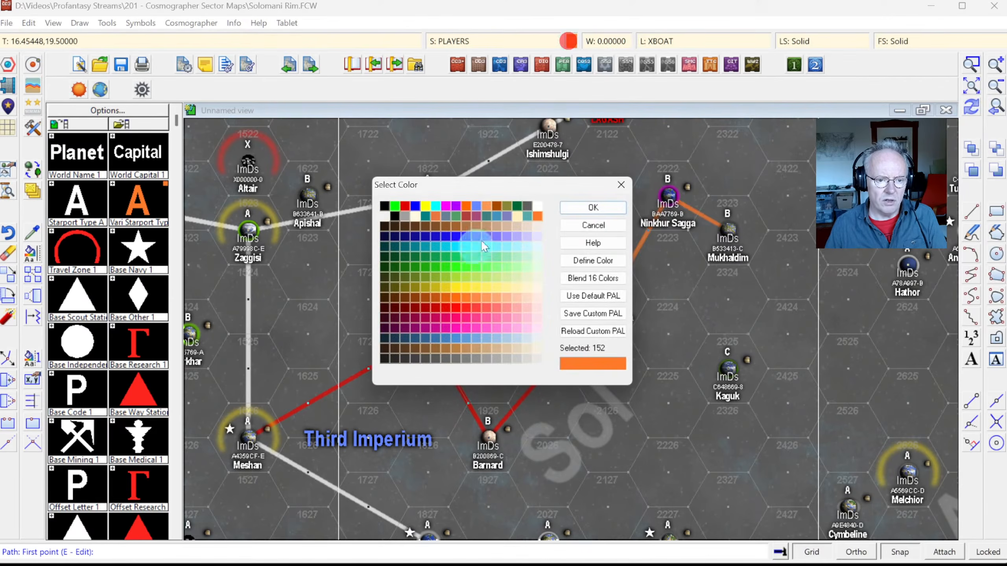
click(593, 207)
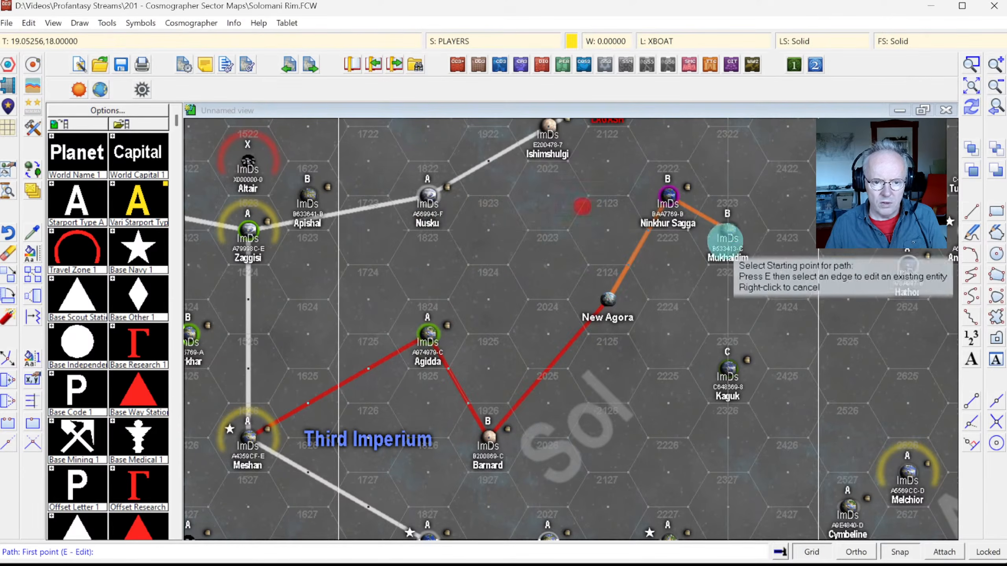
click(746, 359)
click(728, 370)
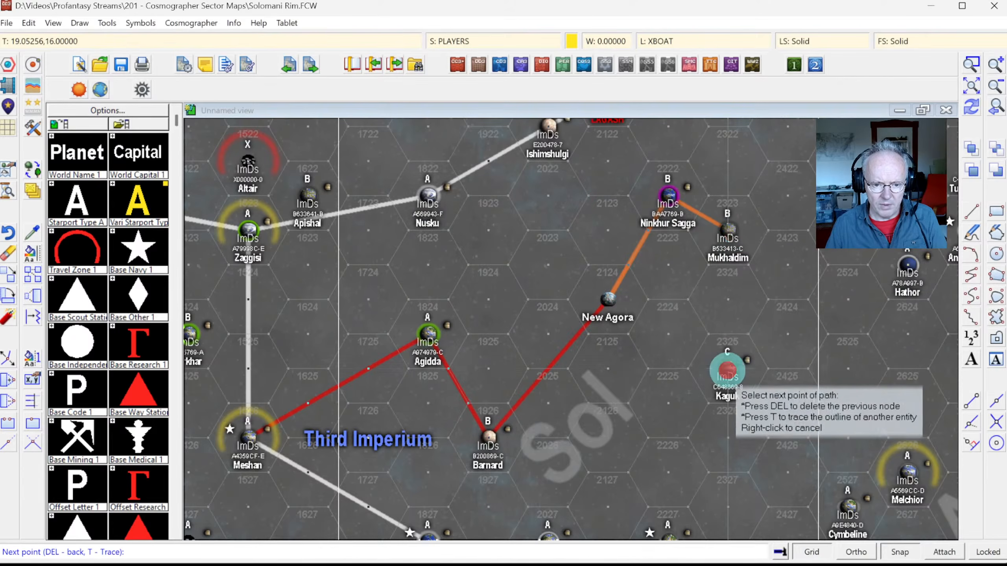
right_click(728, 369)
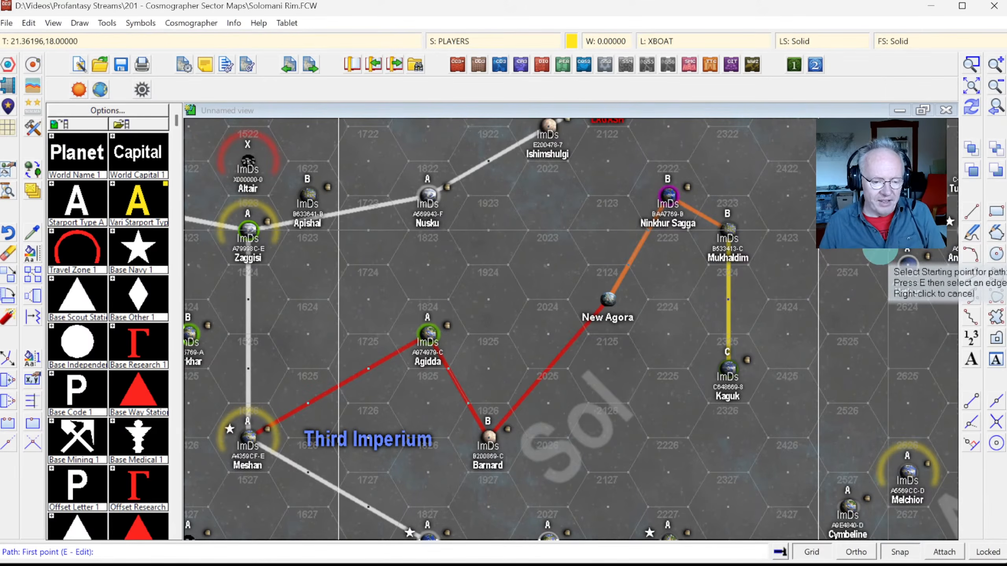
right_click(878, 247)
right_click(679, 248)
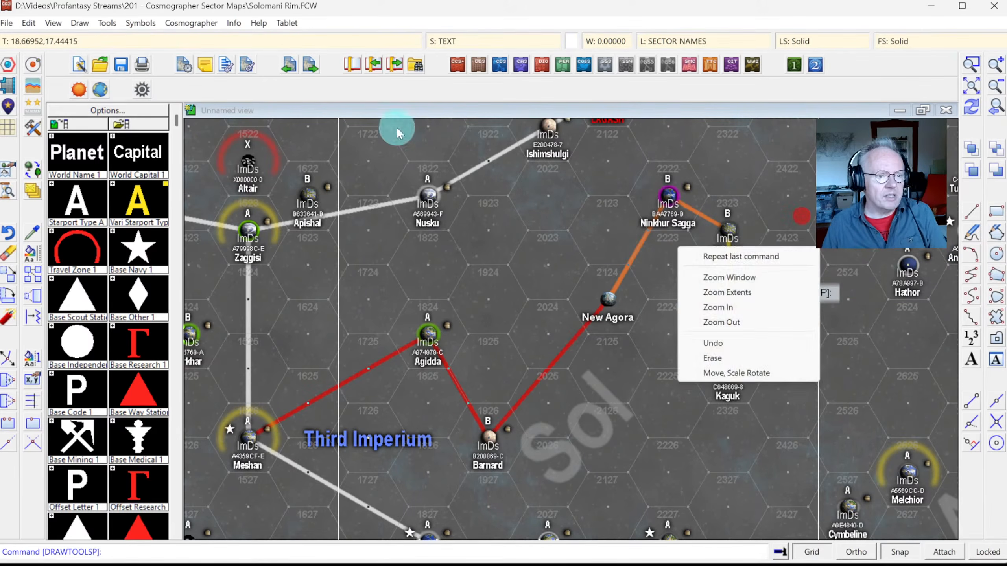
Load the Cosmo Bitmap A Traveller Symbols catalog and expand its Starport Type collection.
click(972, 87)
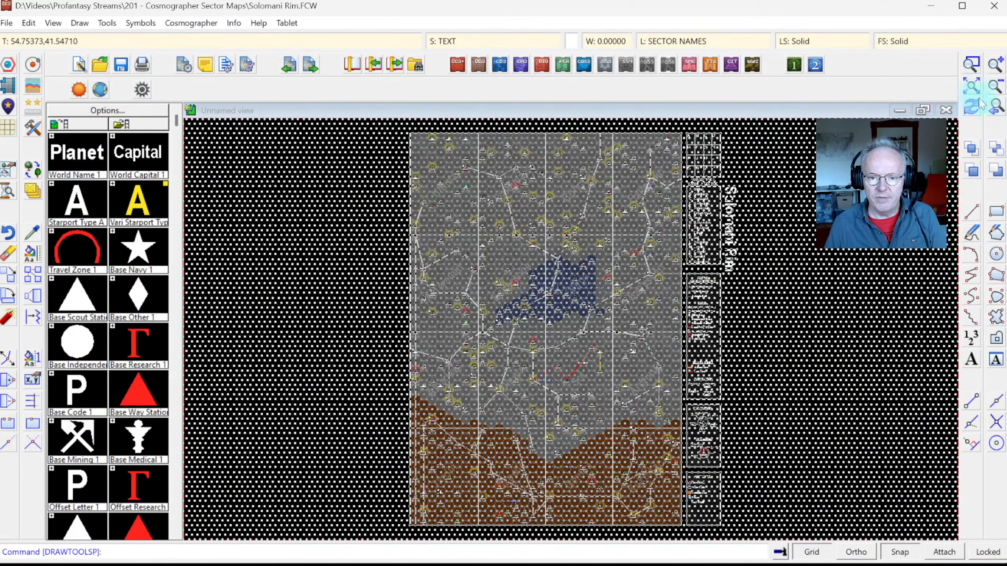
click(992, 105)
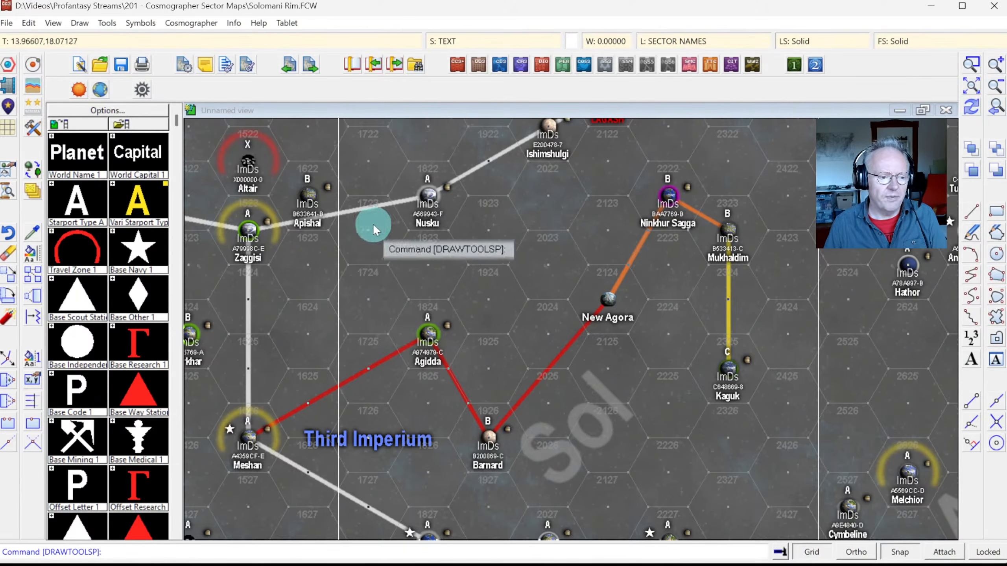
click(141, 90)
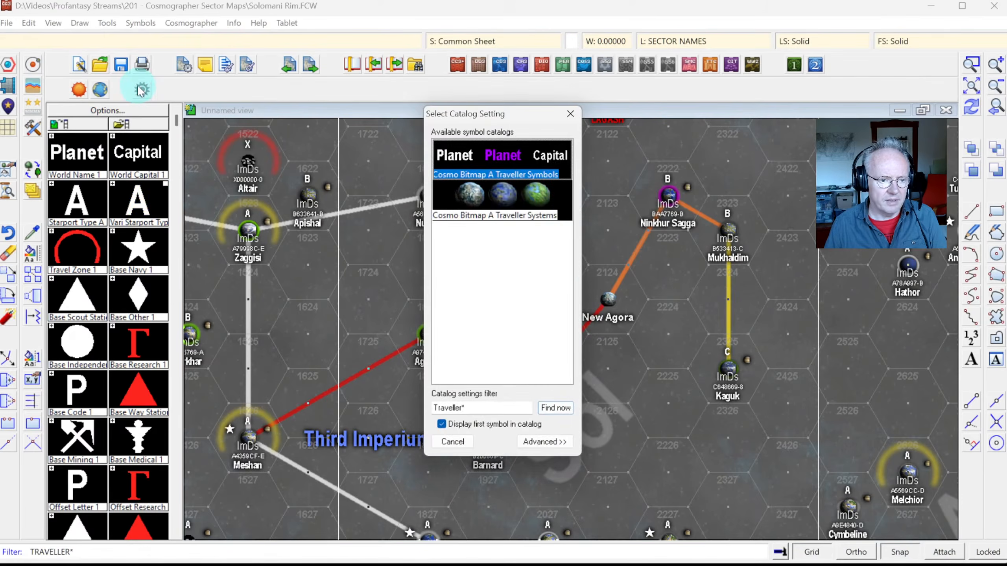
click(506, 178)
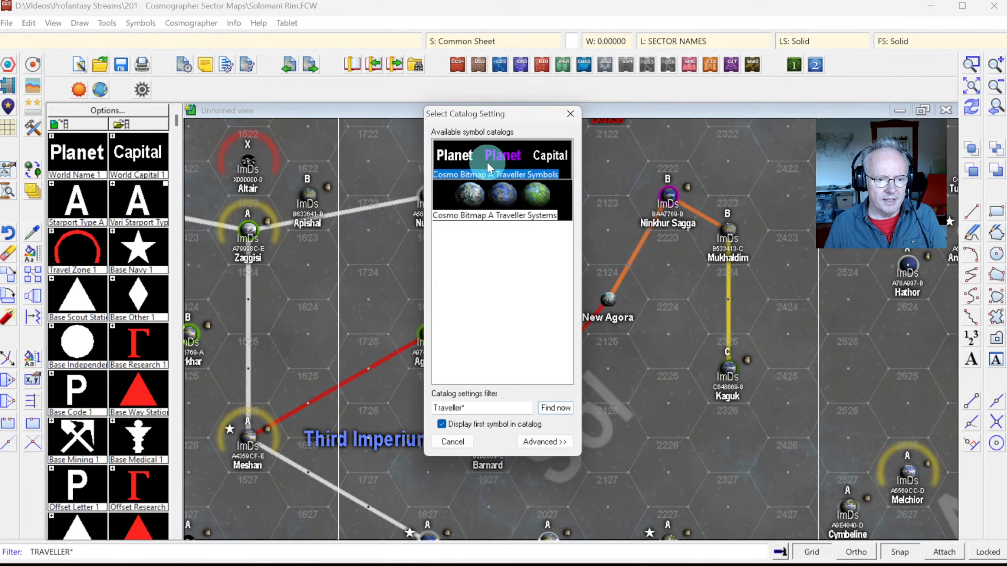
double_click(511, 144)
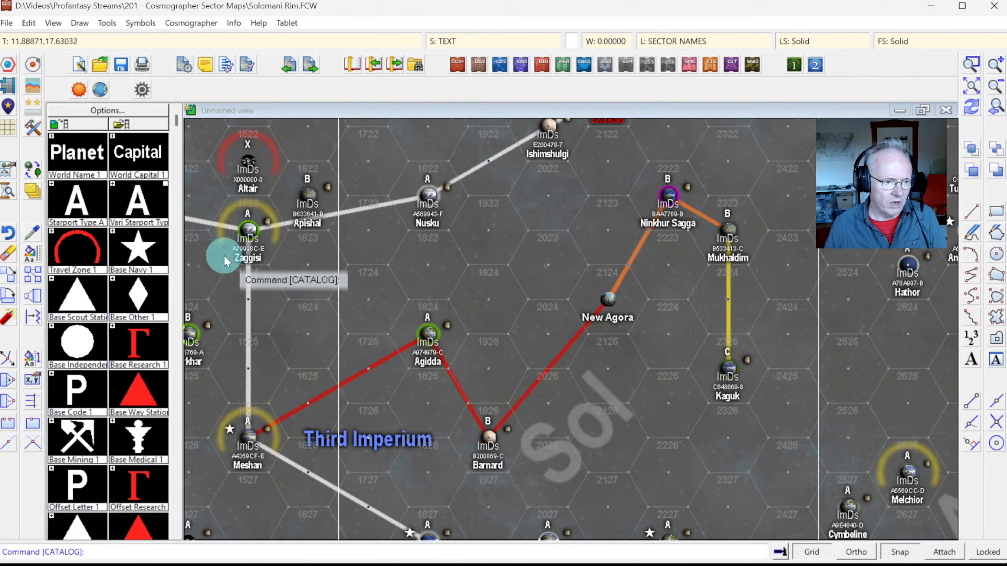
click(52, 184)
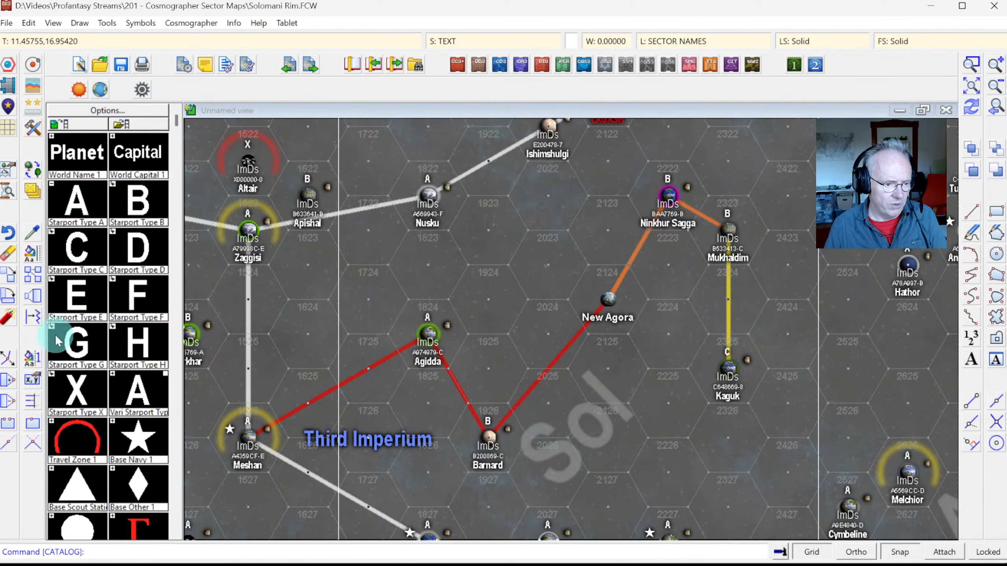
Place a Starport Type X symbol at New Agora with its scale set to 1.
click(74, 397)
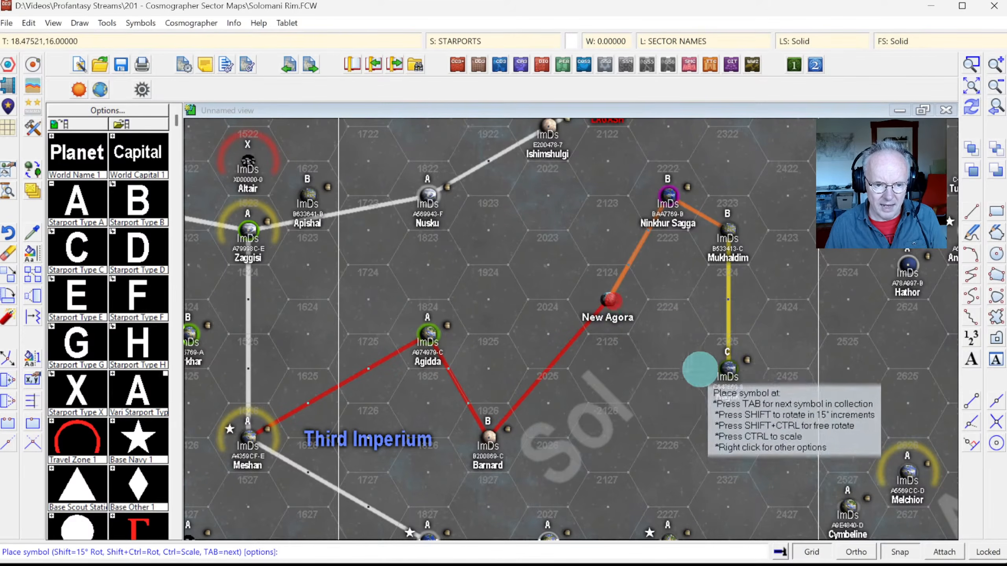
right_click(640, 399)
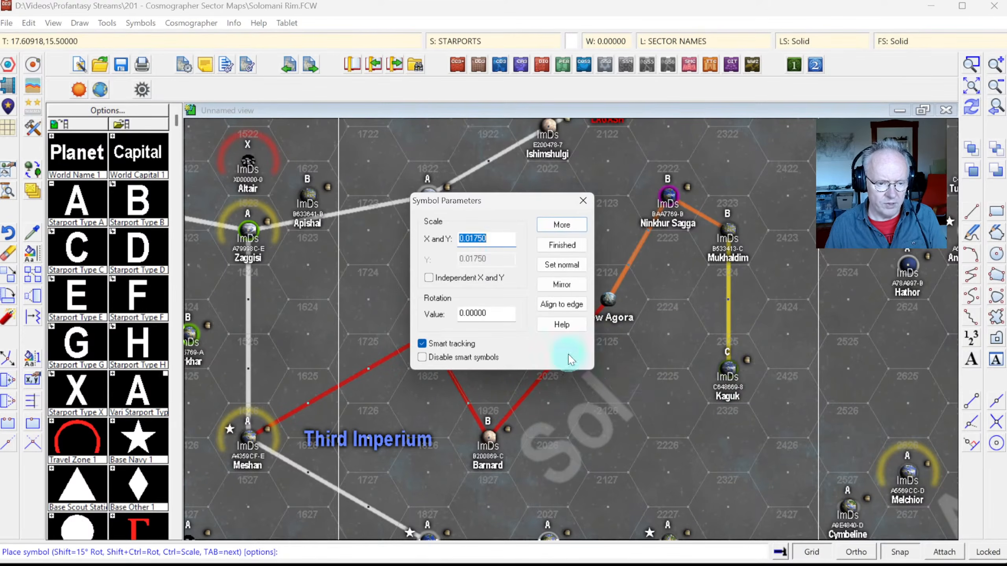
key(Escape)
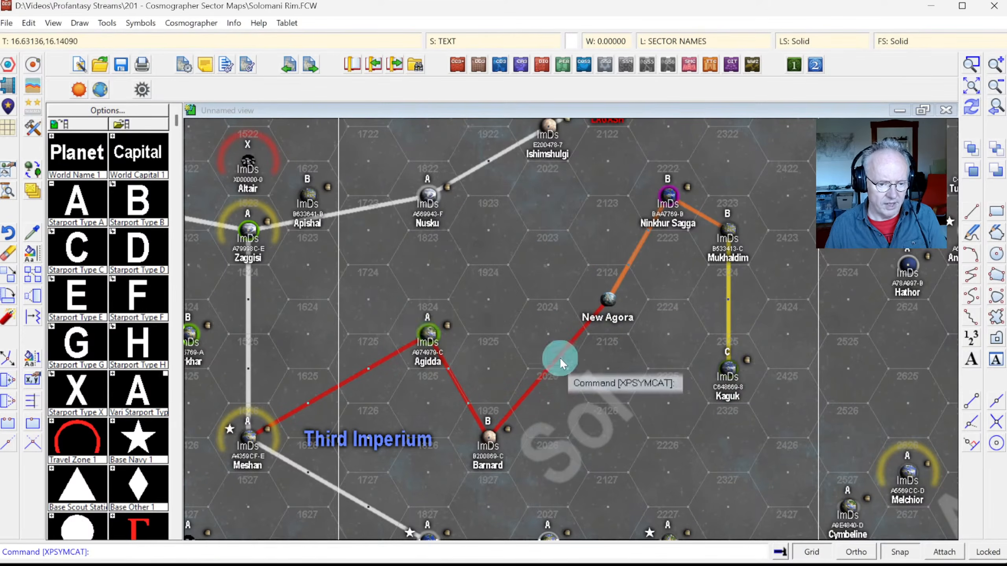
click(77, 391)
right_click(229, 380)
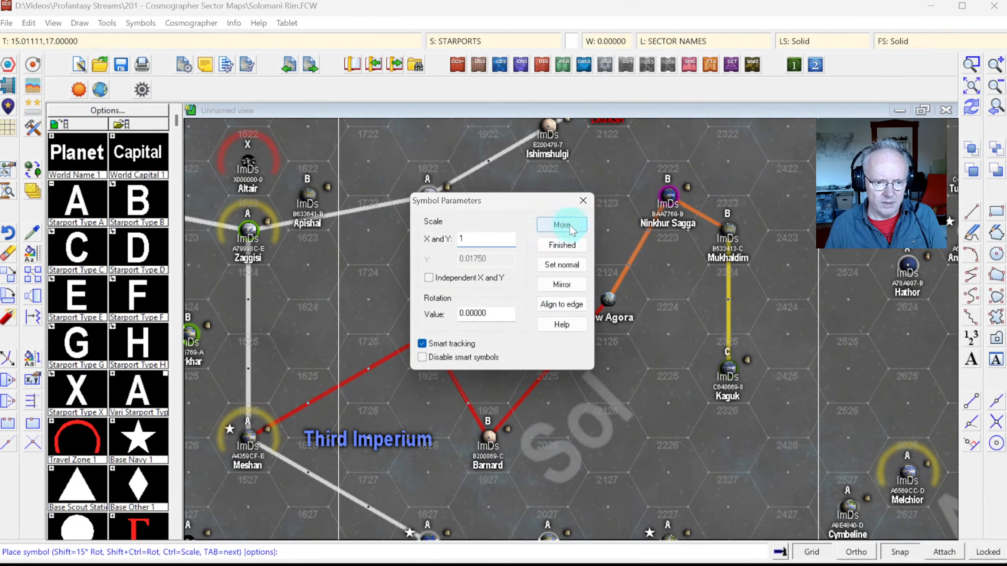
click(569, 225)
click(609, 302)
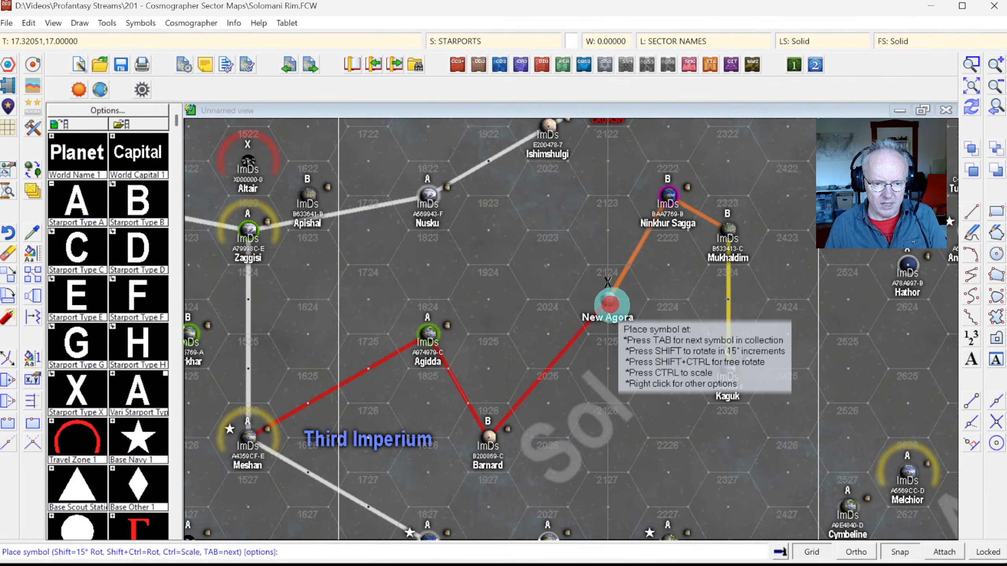
key(Escape)
Set the drawing's default symbol scale to 1 in the drawing presets.
click(183, 65)
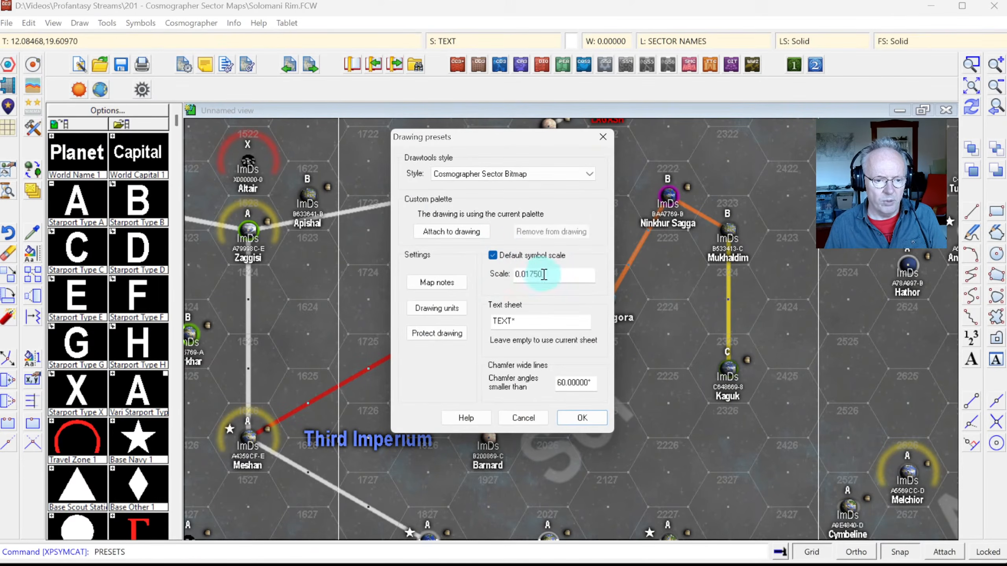
double_click(544, 274)
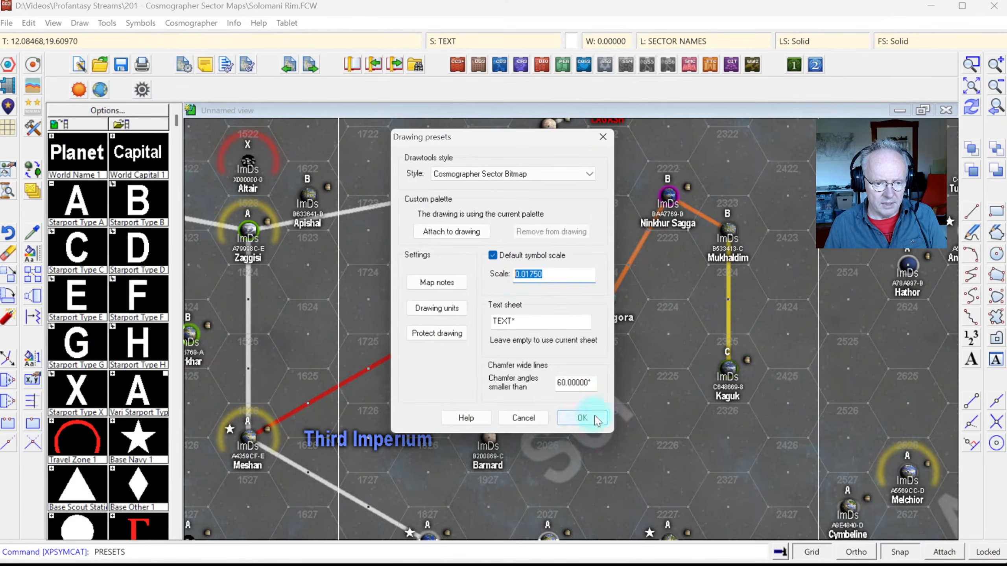
text(1)
click(575, 417)
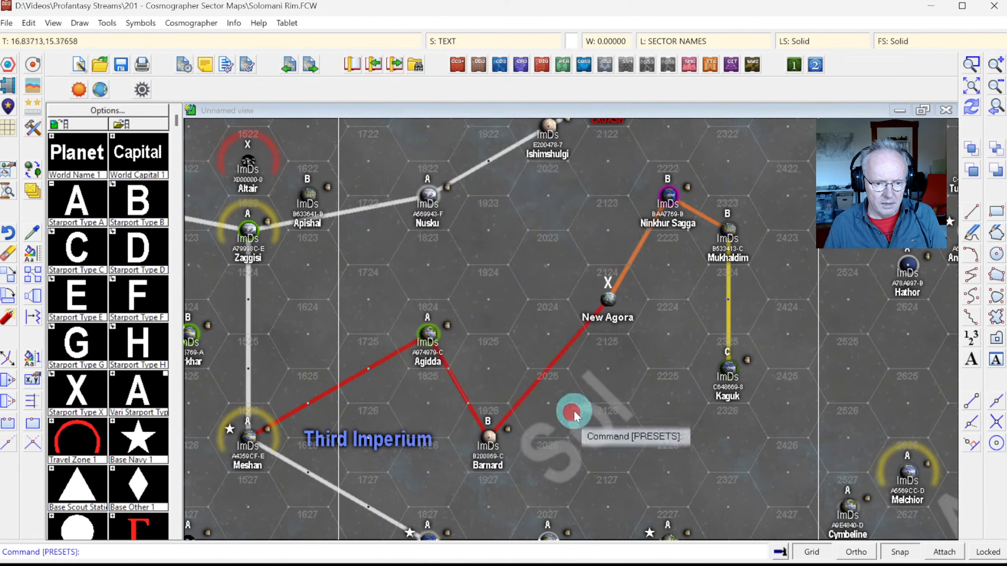
Load the Cosmo Bitmap A Traveller Systems catalog and check the placement scale of its first planet symbol.
click(142, 89)
double_click(443, 205)
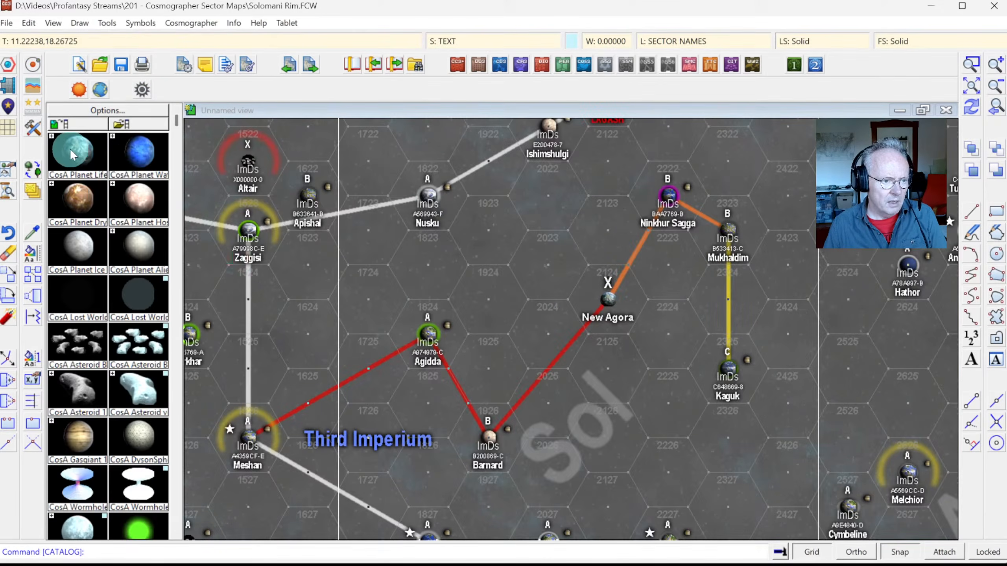
click(70, 148)
right_click(483, 309)
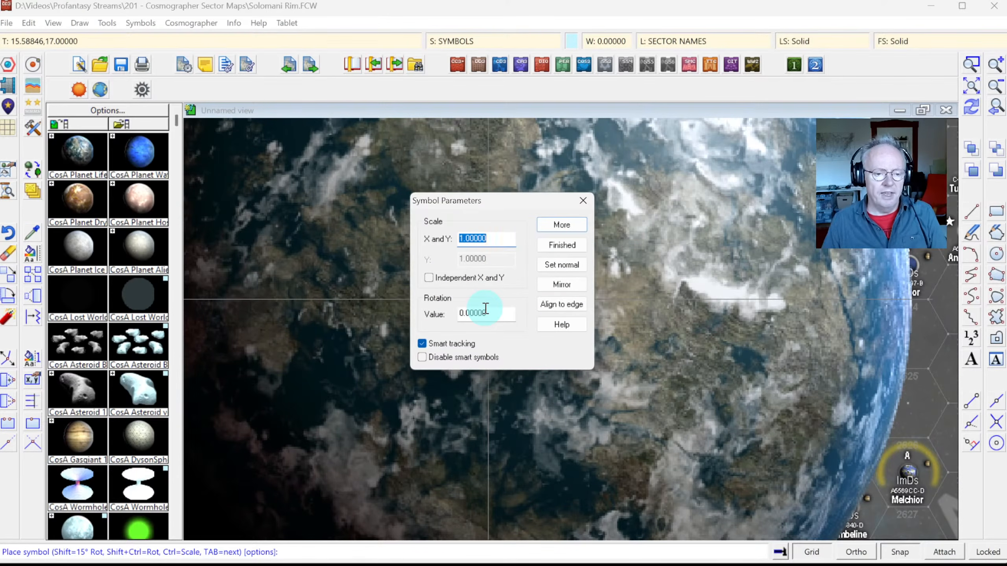
key(Escape)
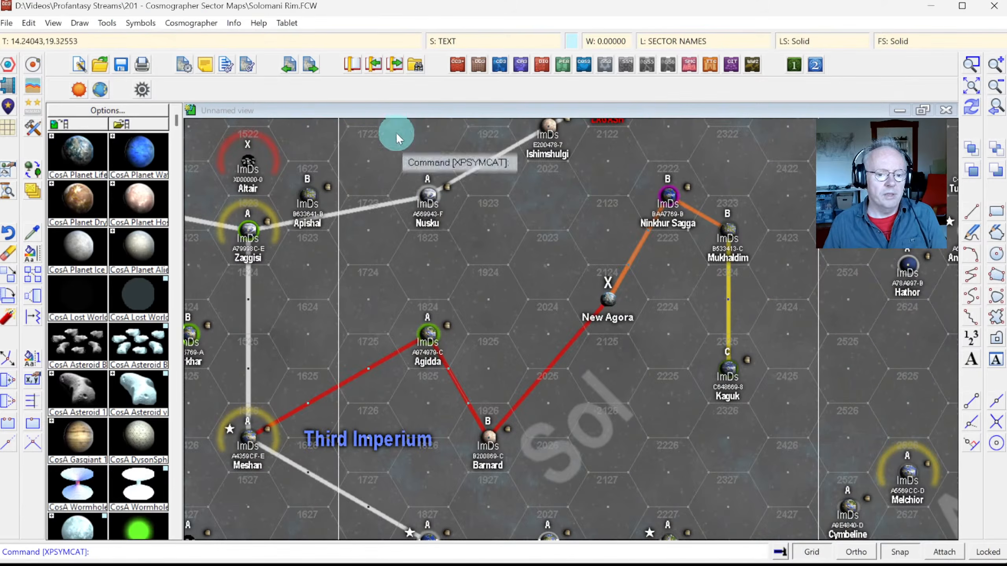
Look through the atmosphere and planet symbols in the Symbol Manager and review the available Traveller symbol catalogs.
click(140, 22)
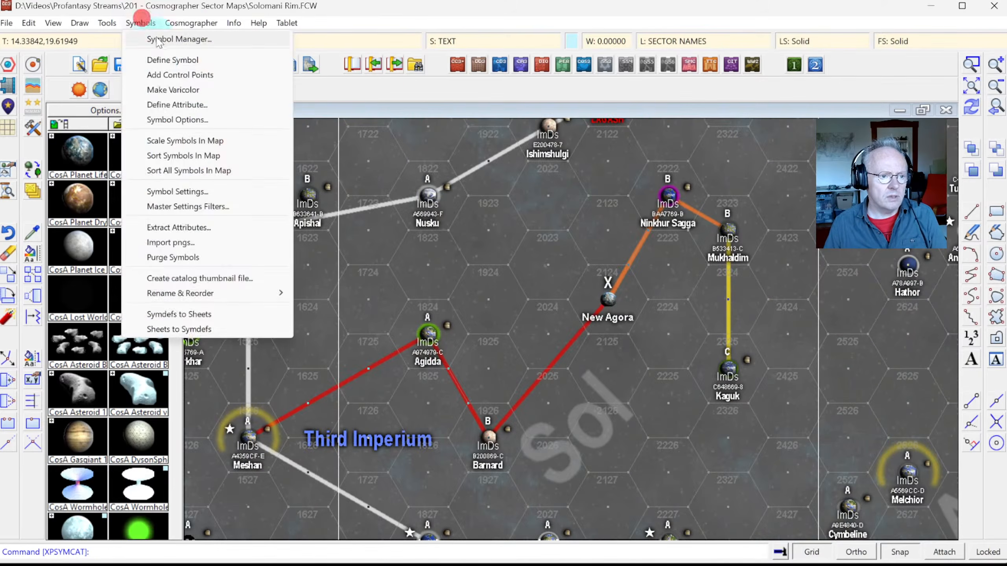
click(155, 37)
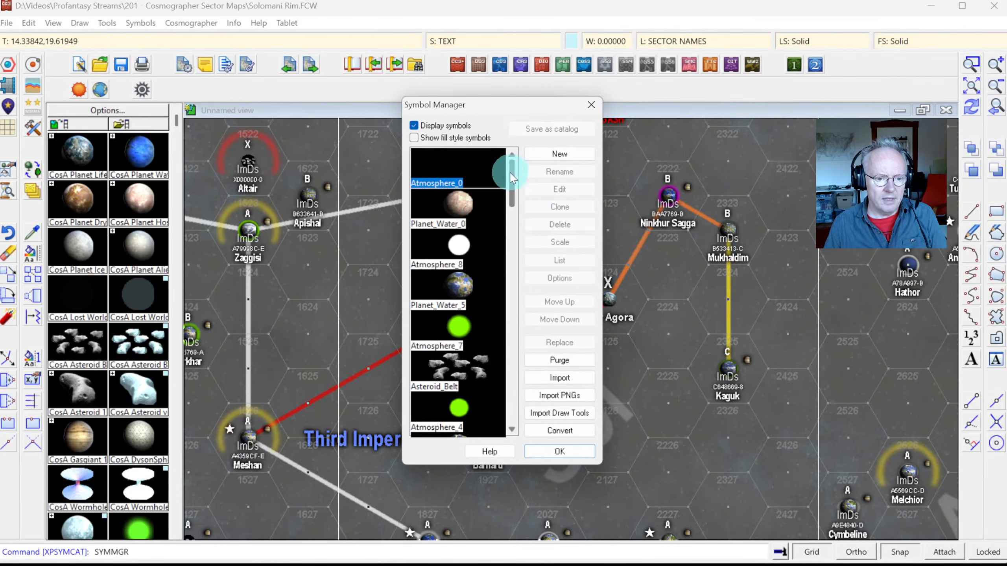
scroll(505, 186, down, 2)
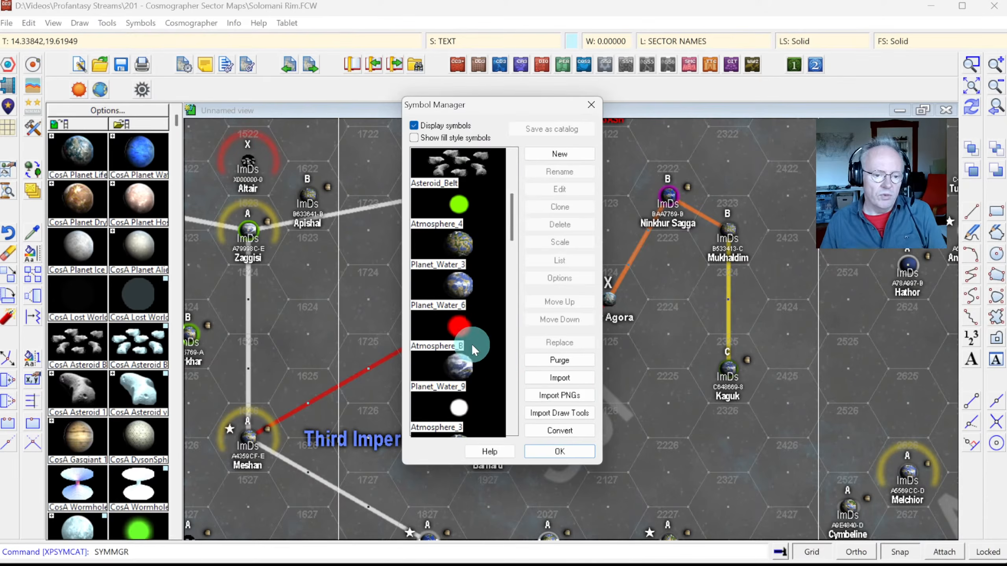
click(512, 273)
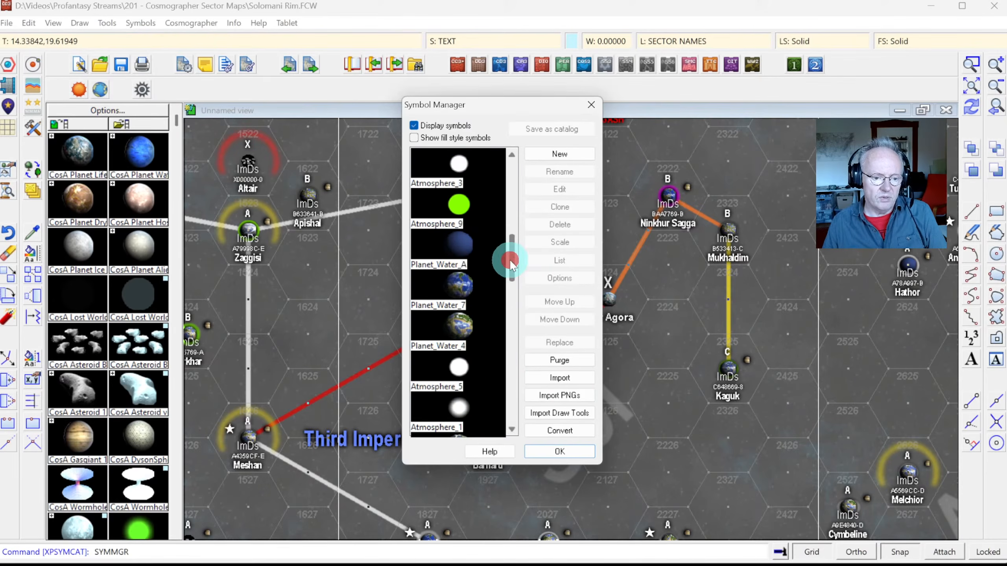
scroll(512, 266, up, 4)
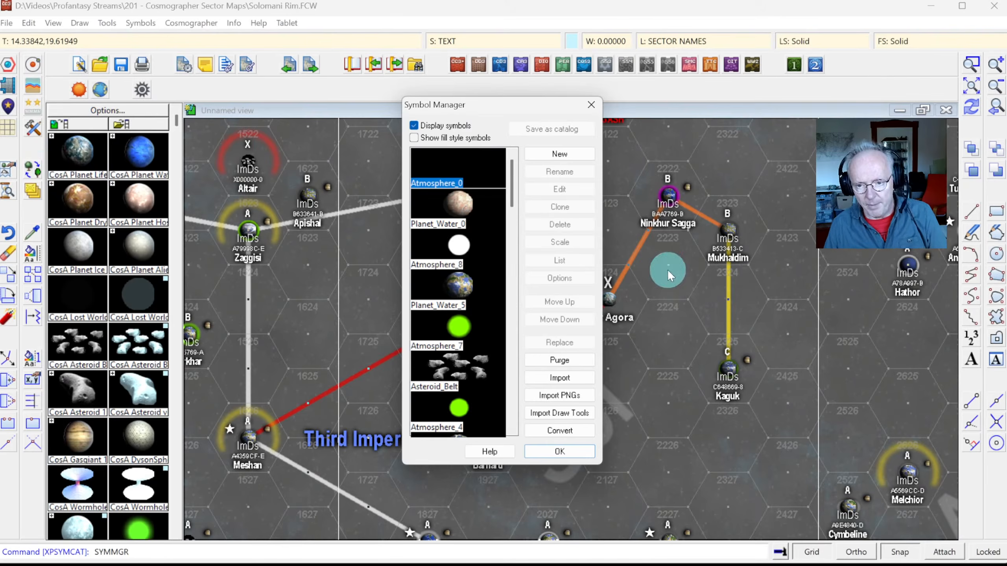
key(Return)
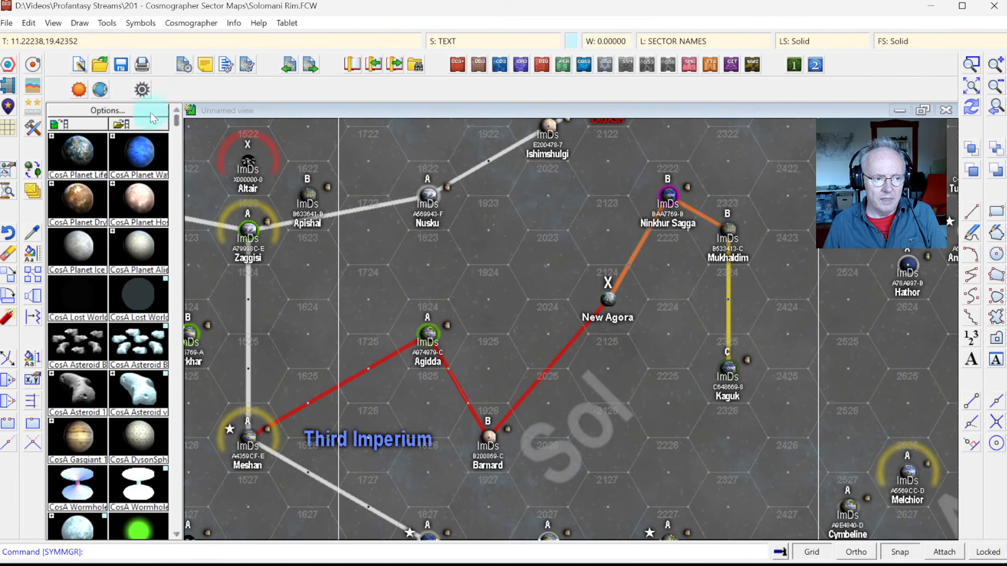
click(142, 90)
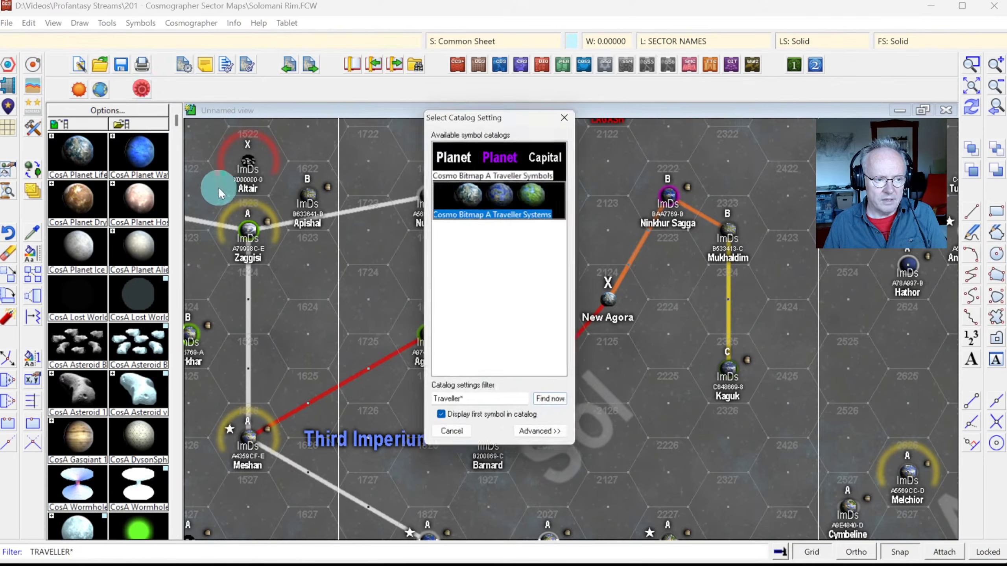
click(453, 442)
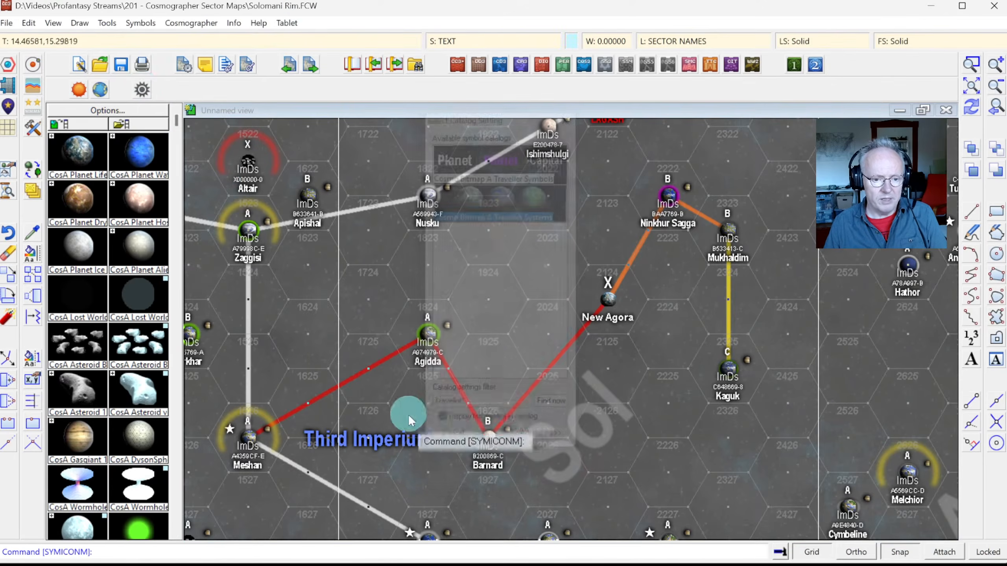
Run the Count command on the X starport symbol at New Agora.
click(240, 23)
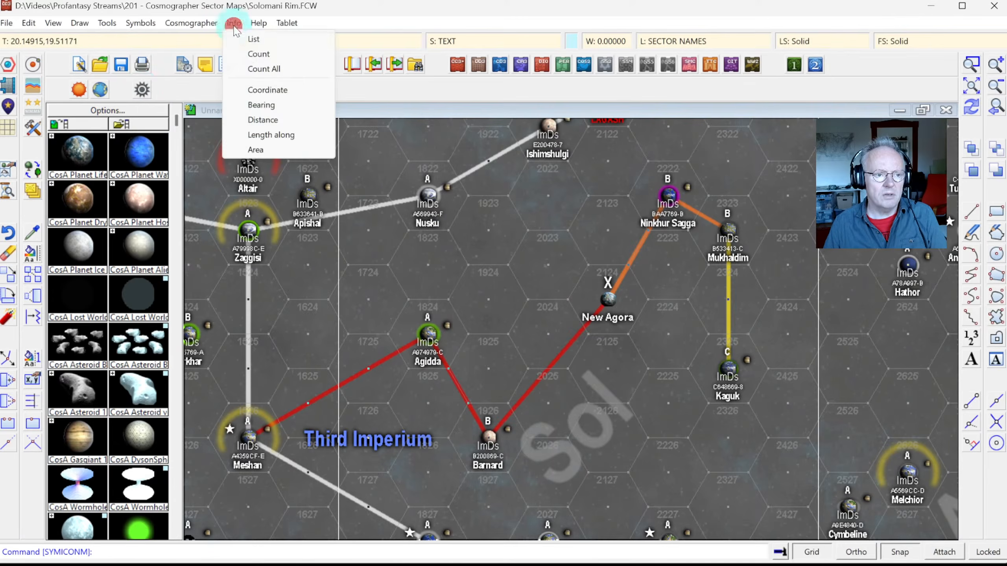
click(254, 38)
click(607, 291)
right_click(607, 291)
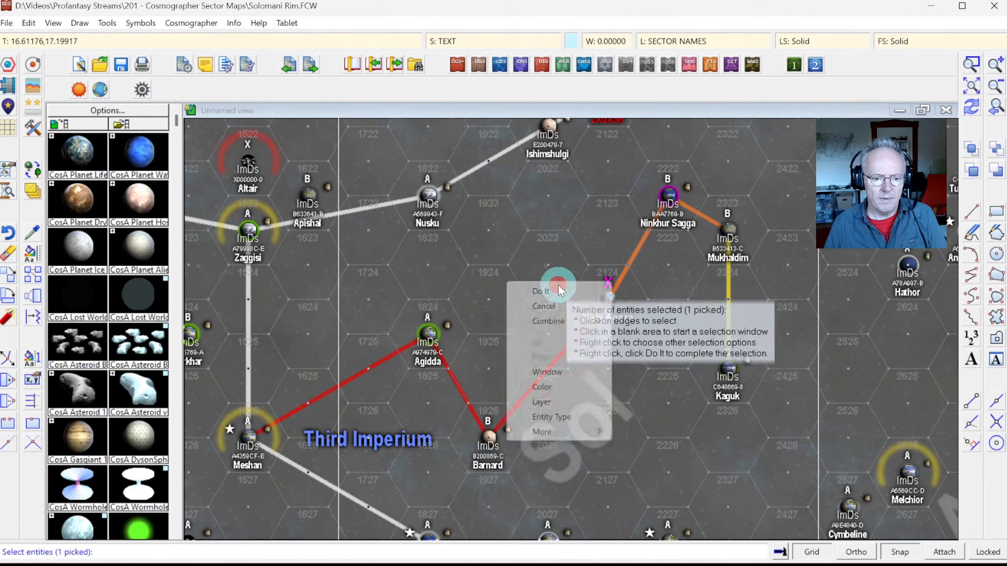
click(558, 284)
click(651, 398)
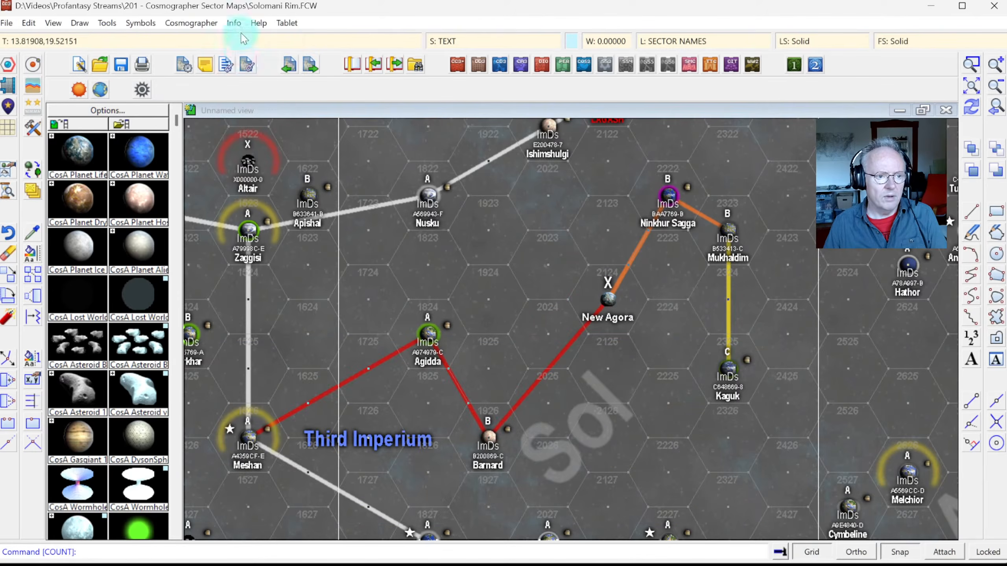
List the entity properties of the X starport text and the planet symbol at New Agora, and read through their sheets, sizes and scale.
click(234, 22)
click(262, 53)
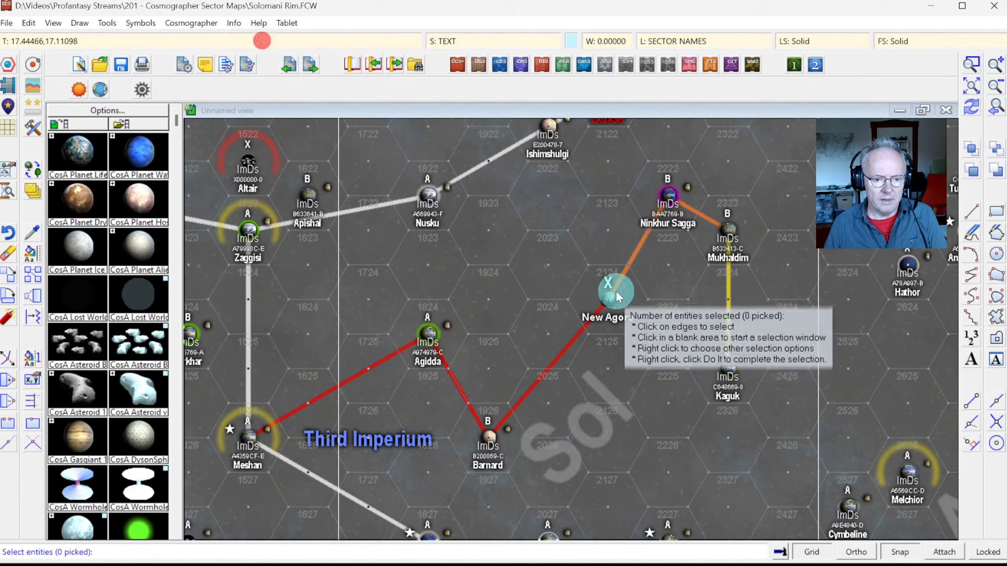
click(605, 285)
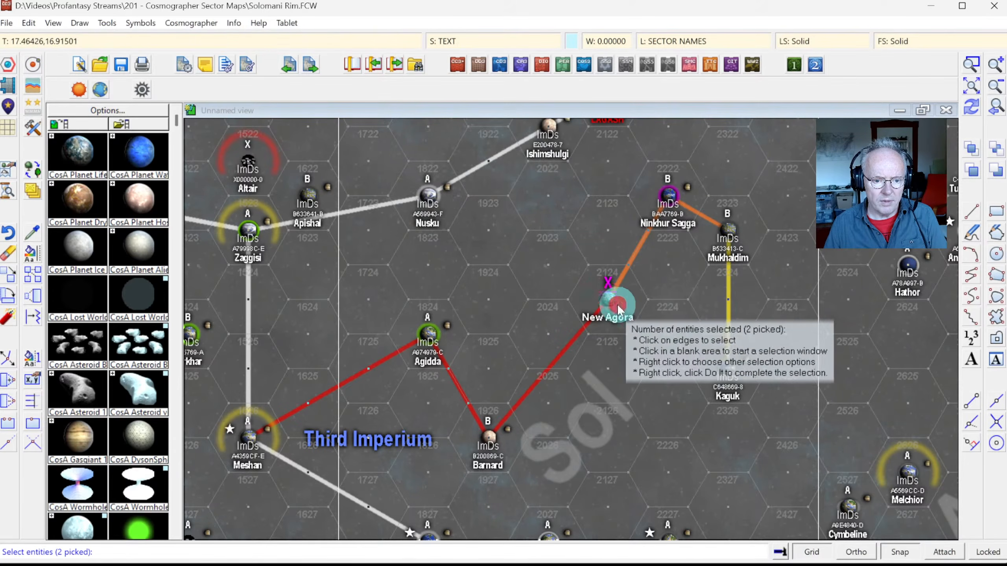
click(616, 304)
right_click(675, 276)
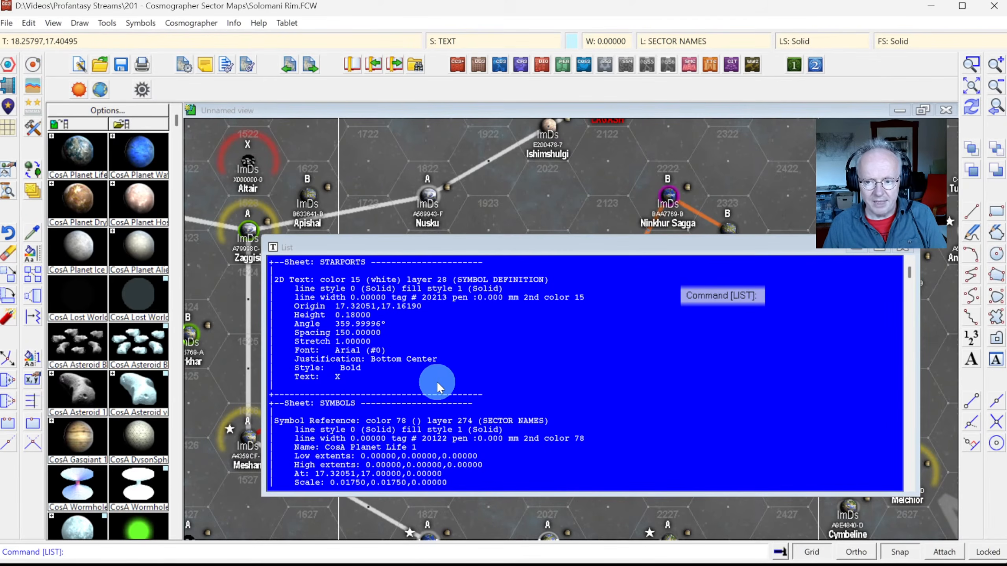
scroll(417, 384, down, 1)
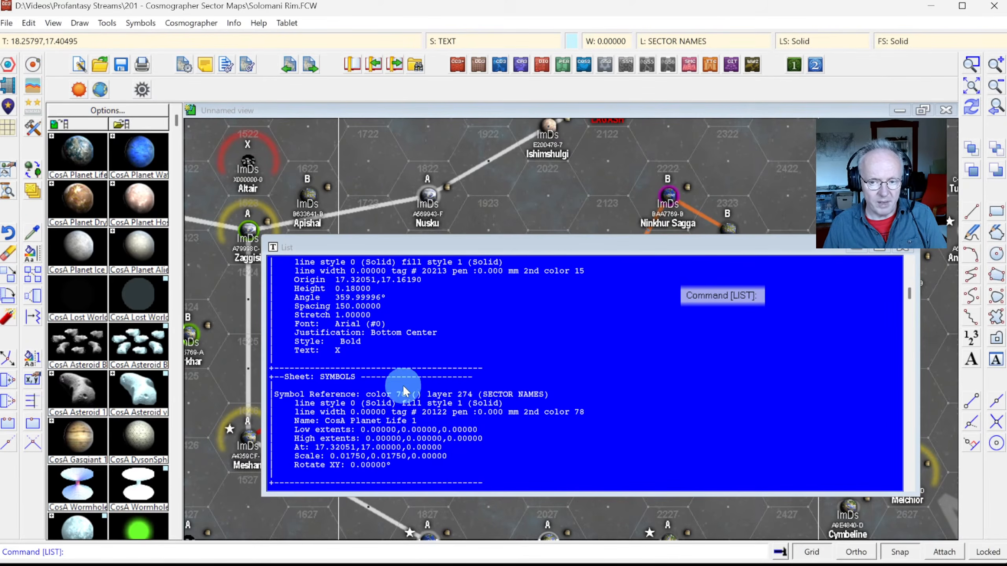
scroll(392, 341, up, 1)
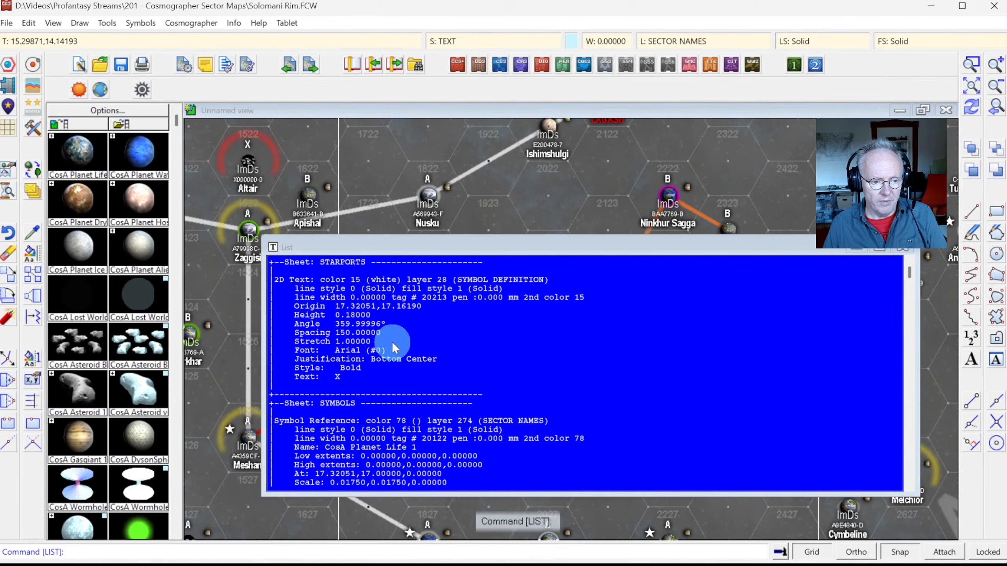
scroll(411, 432, down, 1)
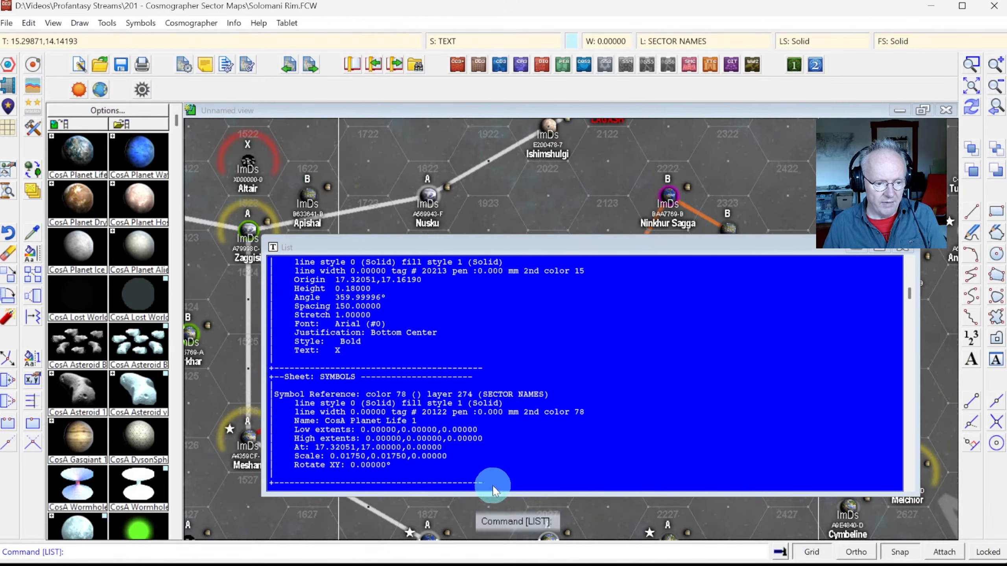
click(442, 478)
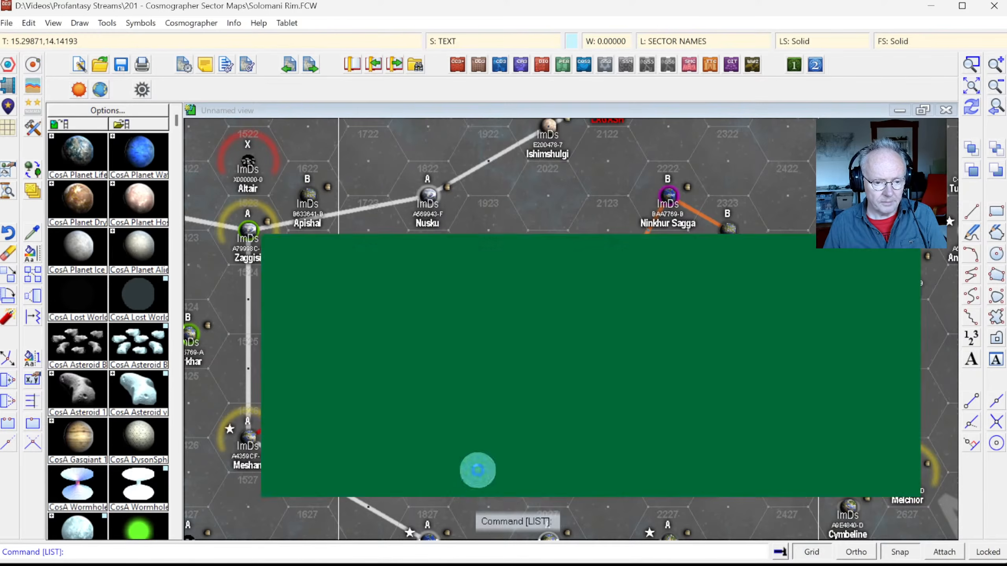
click(976, 81)
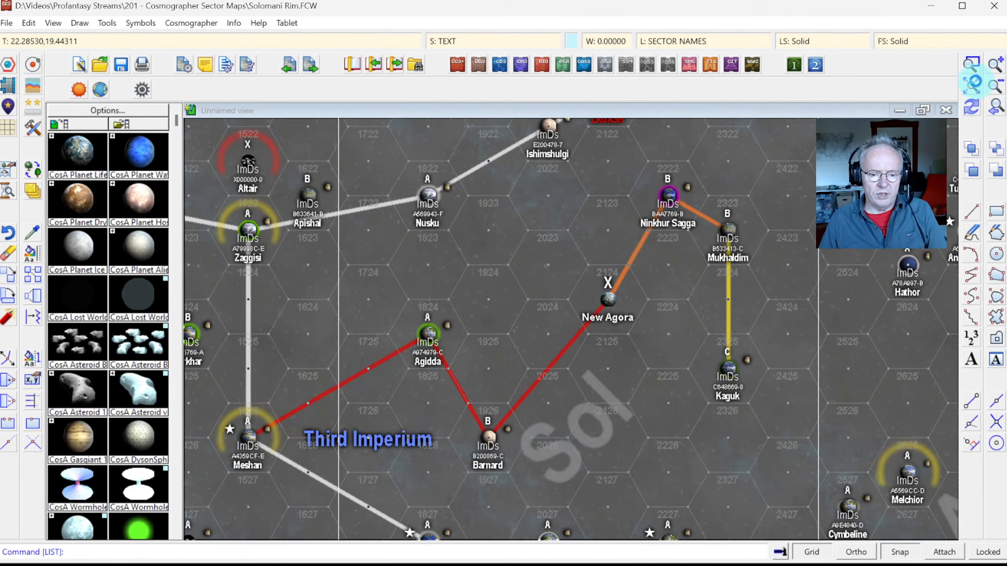
click(976, 68)
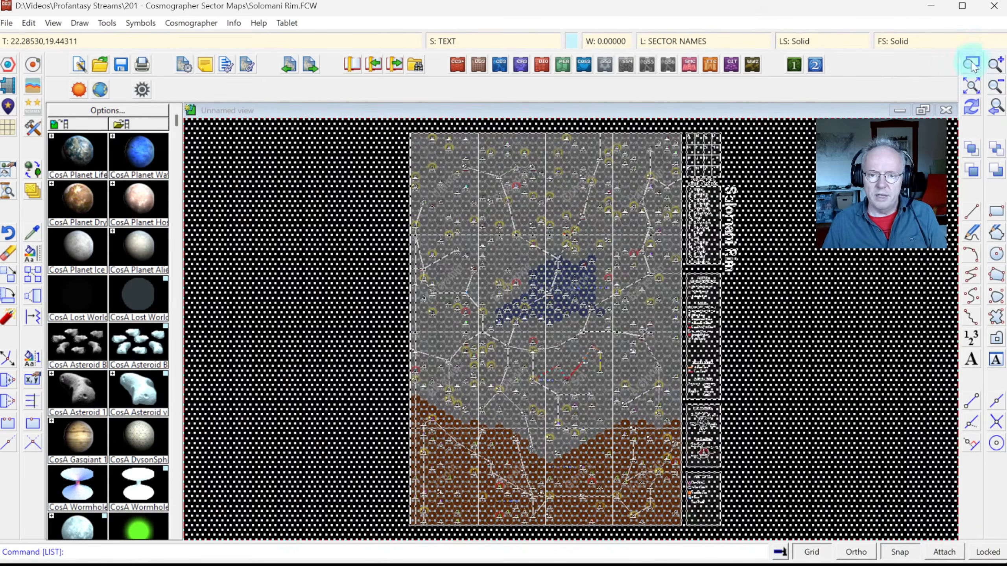
click(528, 230)
click(596, 323)
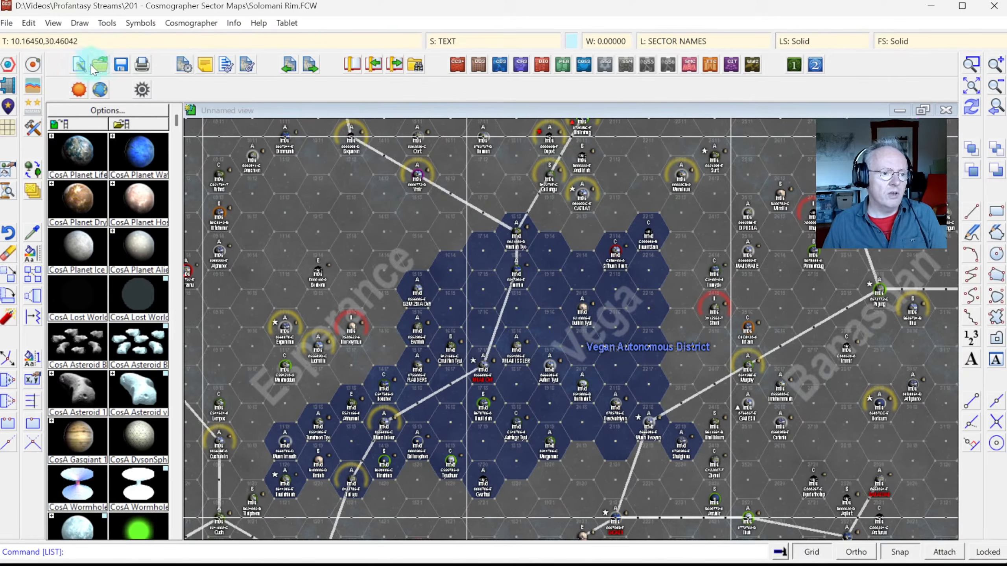
Create a new Cosmographer map from the pre-defined template Cosmographer Sector Parsec Hex.
click(78, 65)
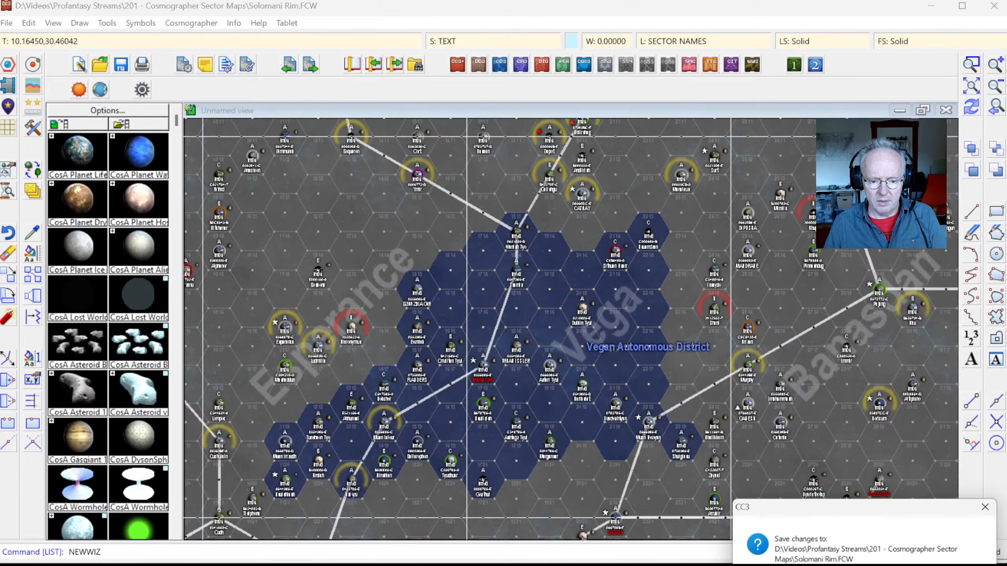
click(904, 565)
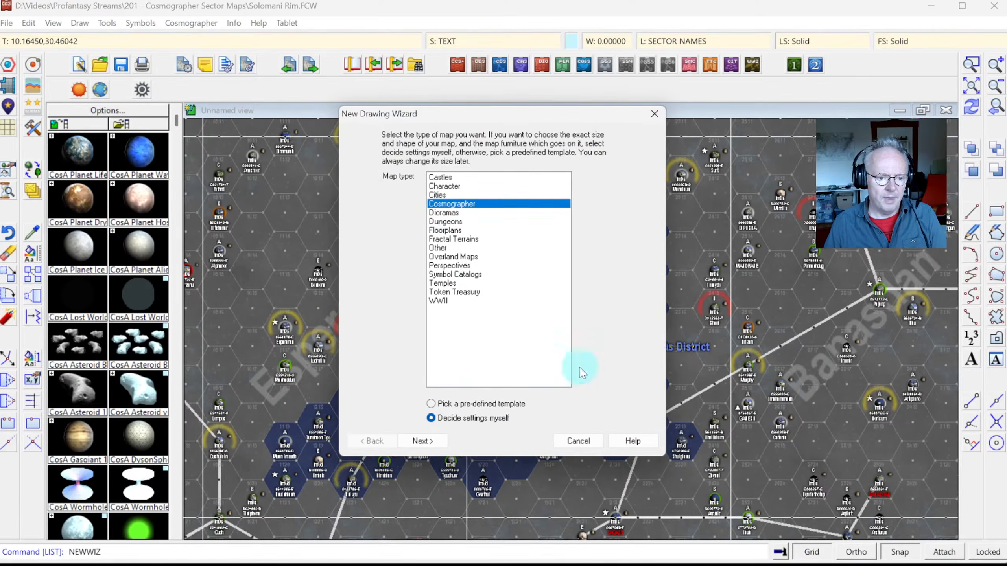
click(453, 404)
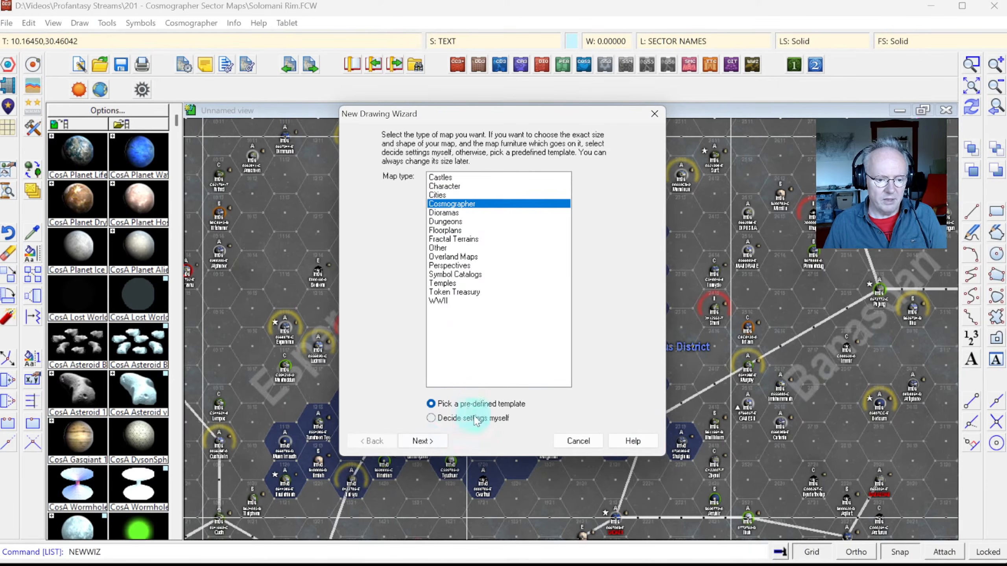
click(428, 446)
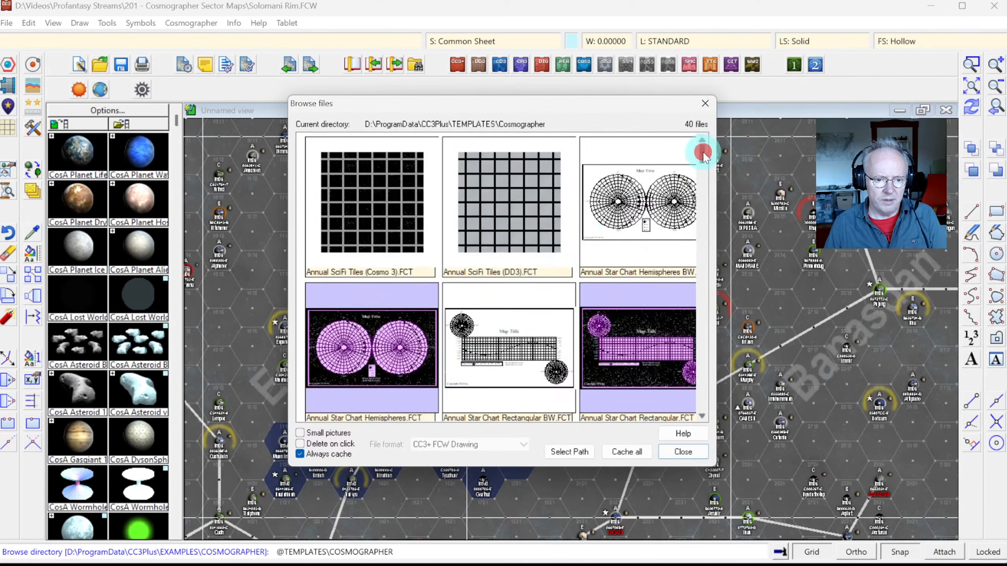
drag(704, 155, 704, 213)
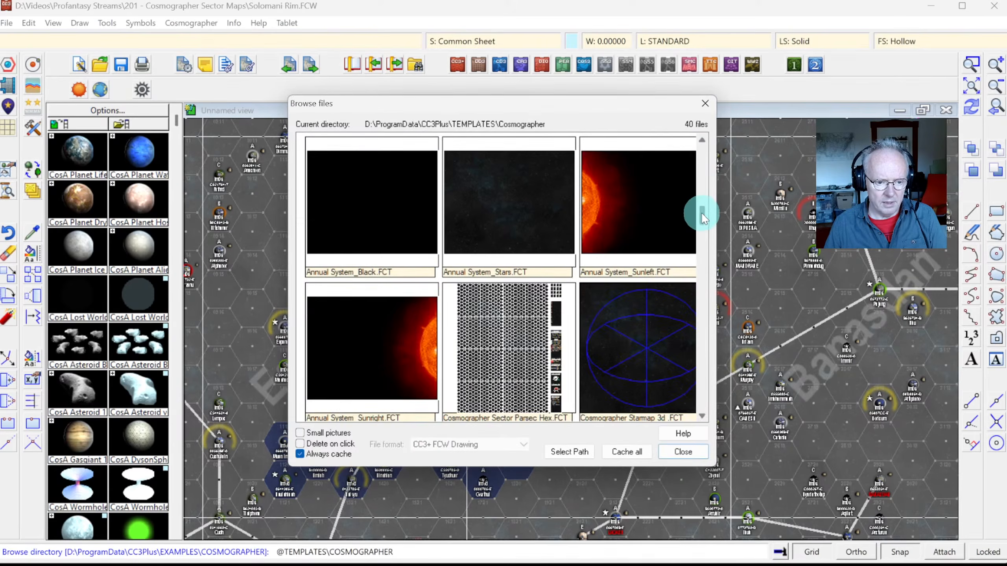
click(490, 342)
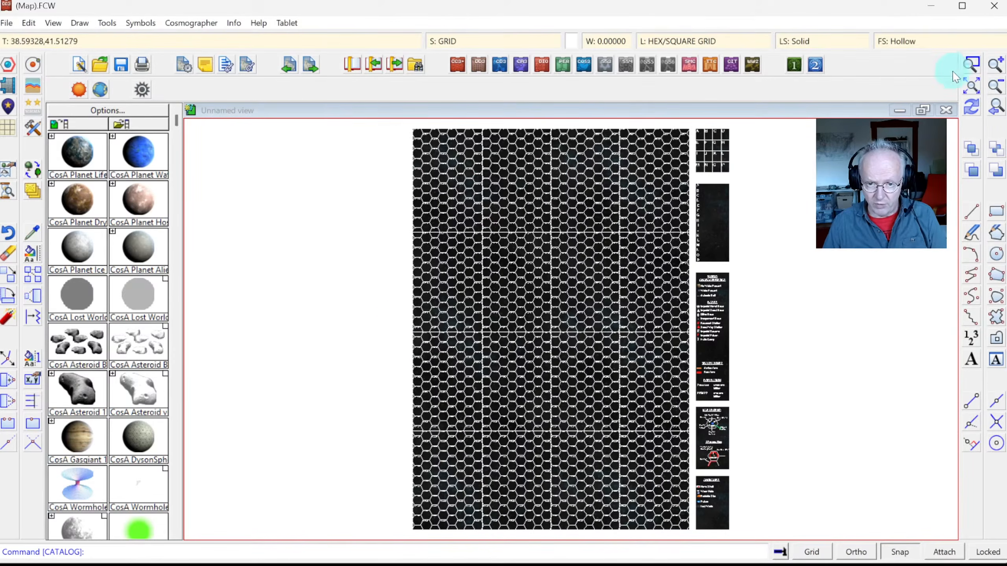
Examine the map legend beside the new sector map and the numbered hexes of its grid.
click(967, 65)
click(654, 403)
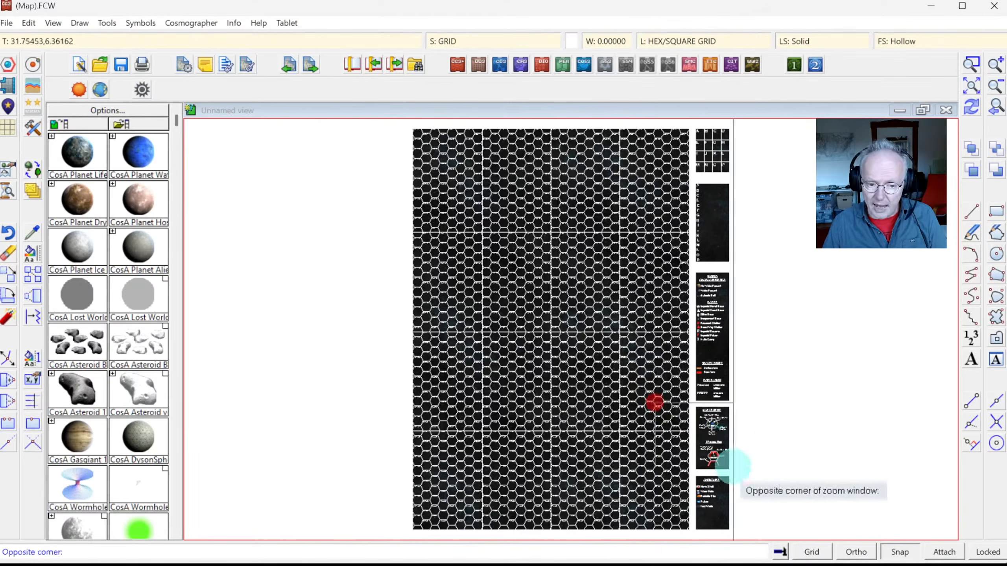
click(750, 479)
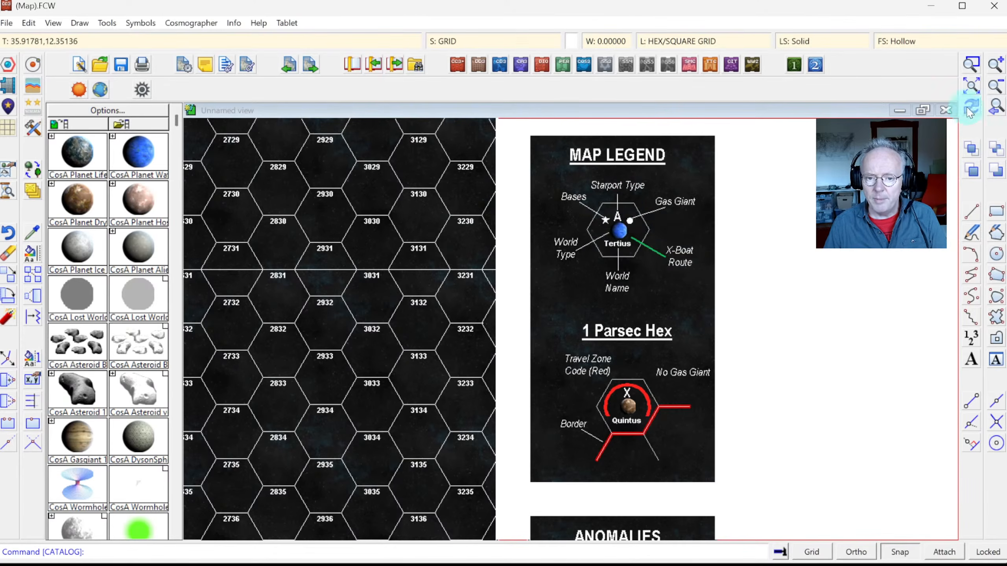
click(995, 107)
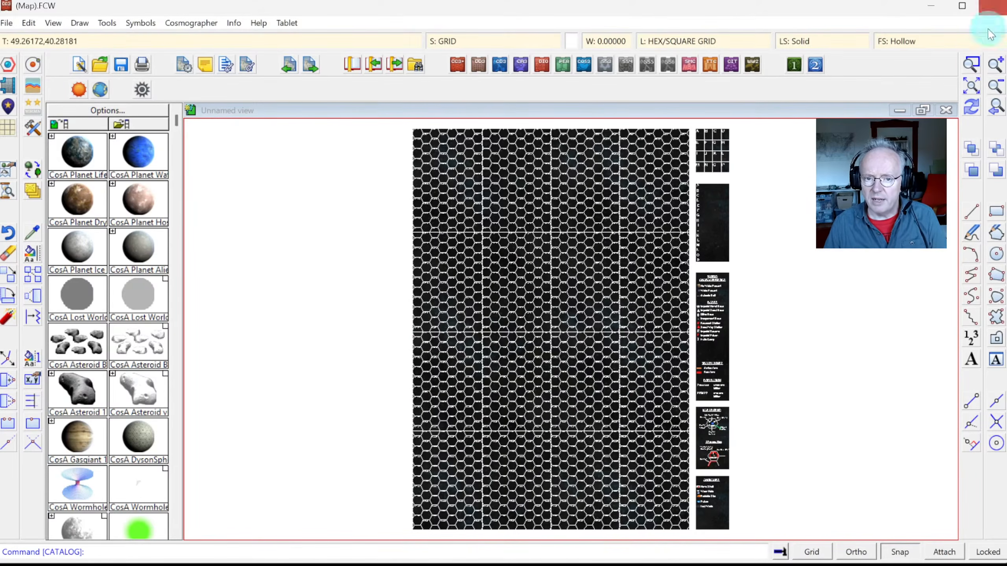
click(973, 64)
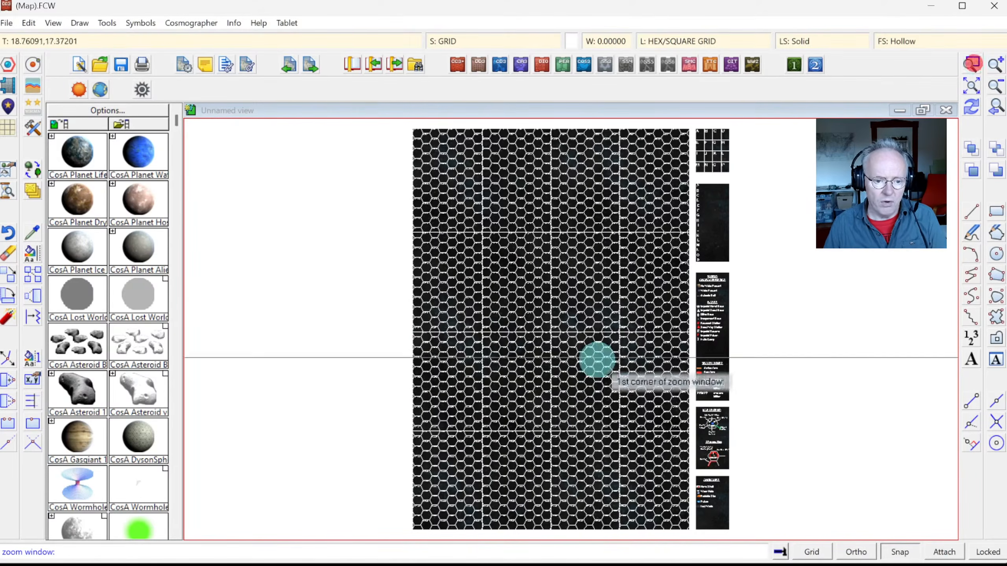
click(546, 327)
click(627, 428)
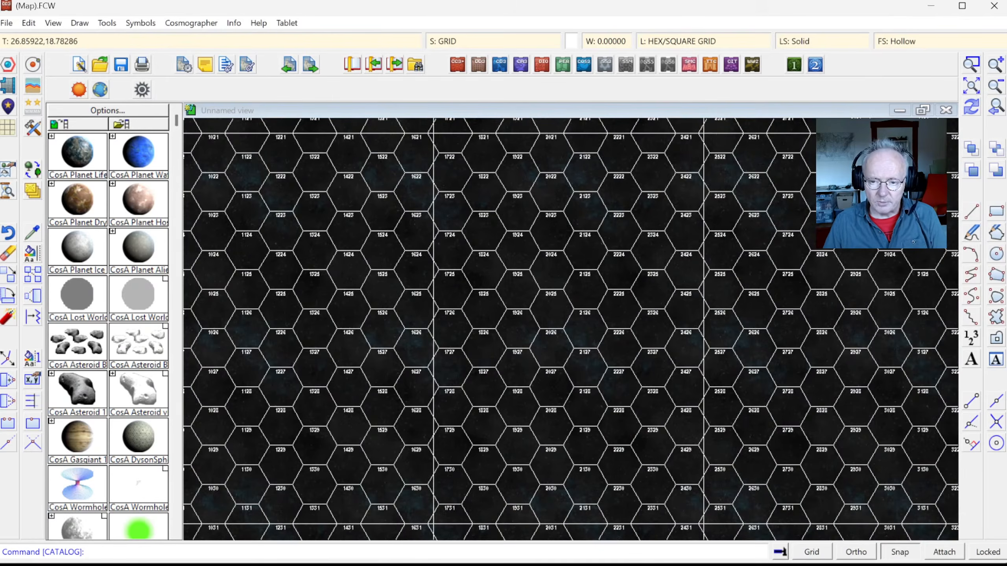
click(991, 112)
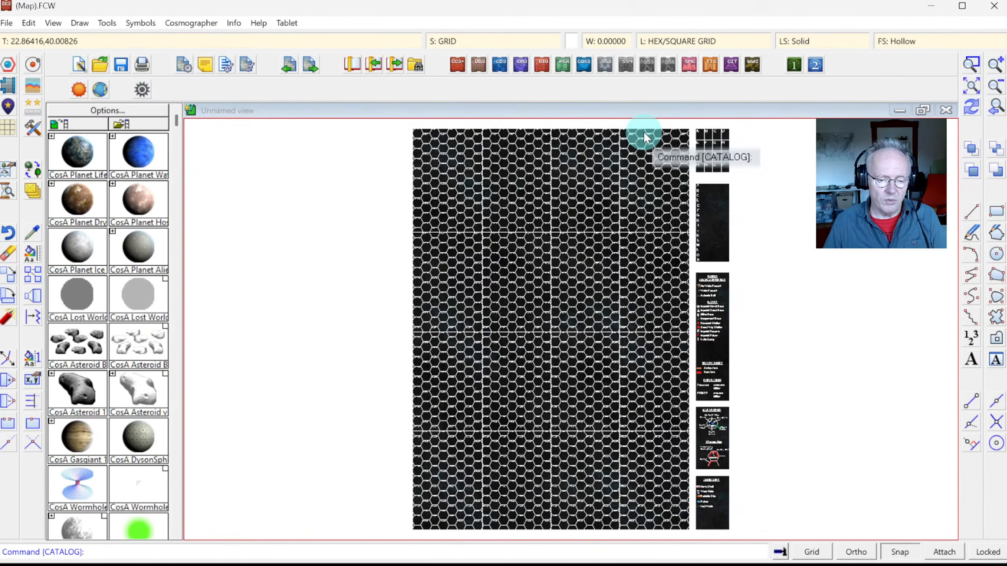
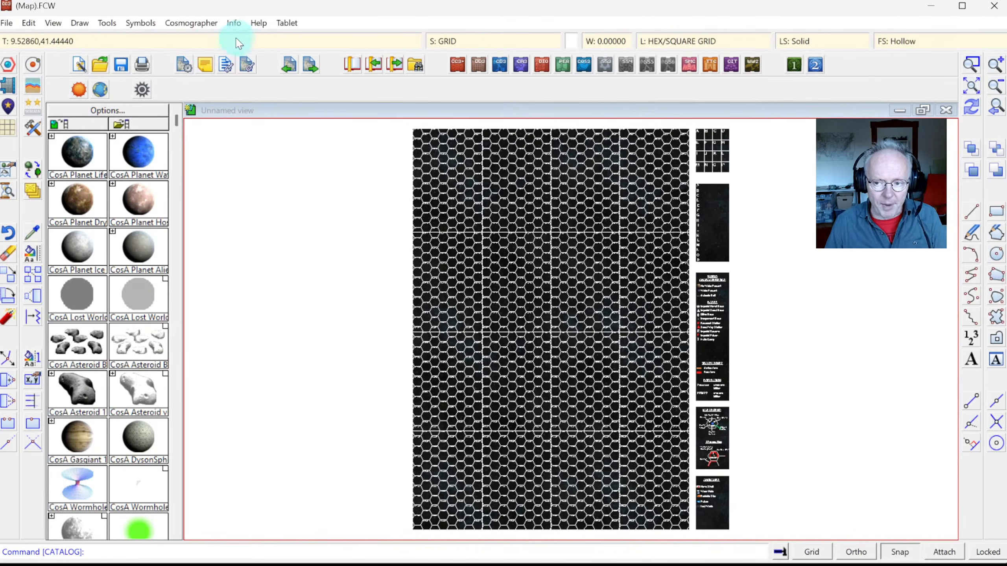
Create another new Cosmographer map from the pre-defined template Traveller Subsector Bitmap.
click(6, 24)
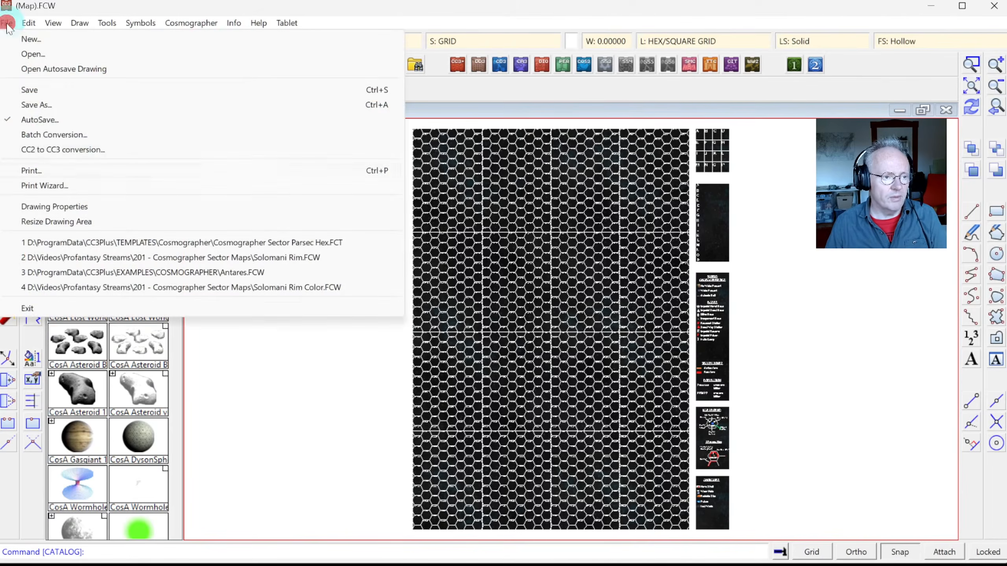
click(31, 39)
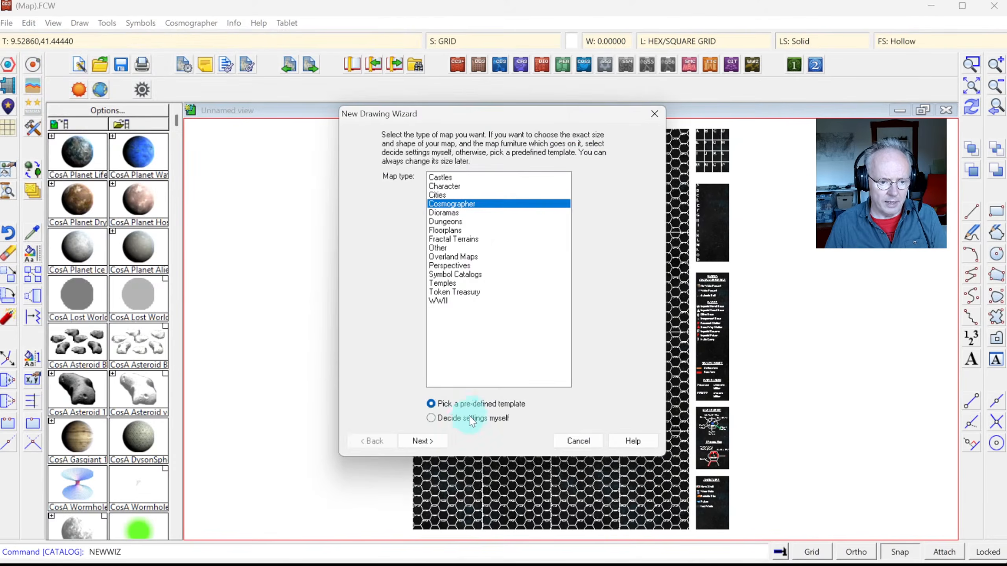
click(431, 446)
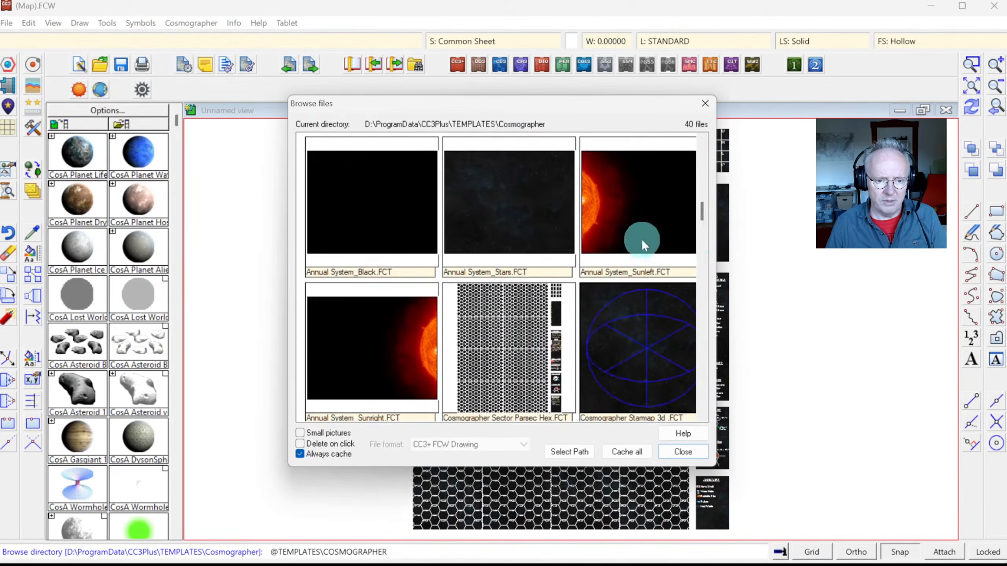
drag(698, 210, 712, 391)
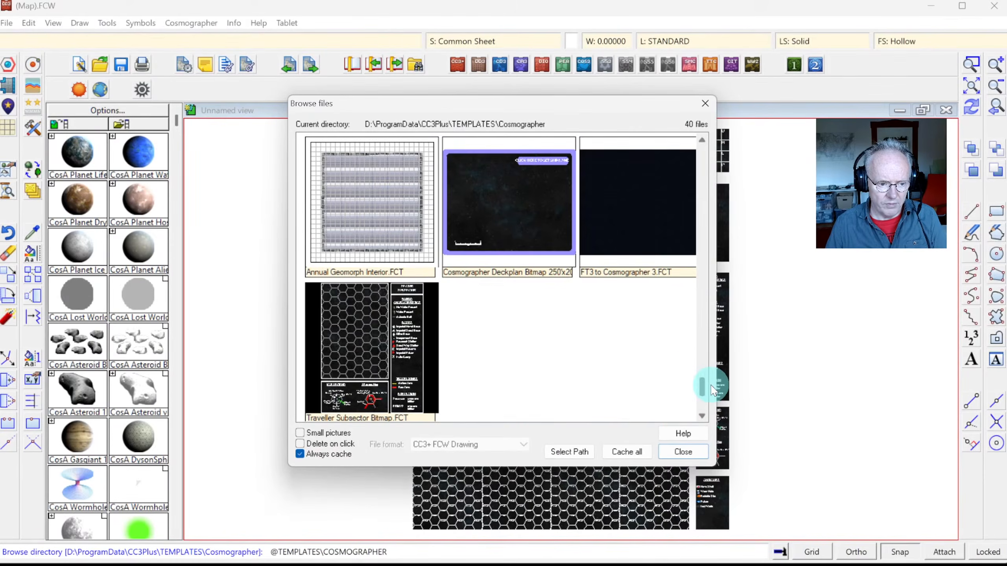
click(378, 340)
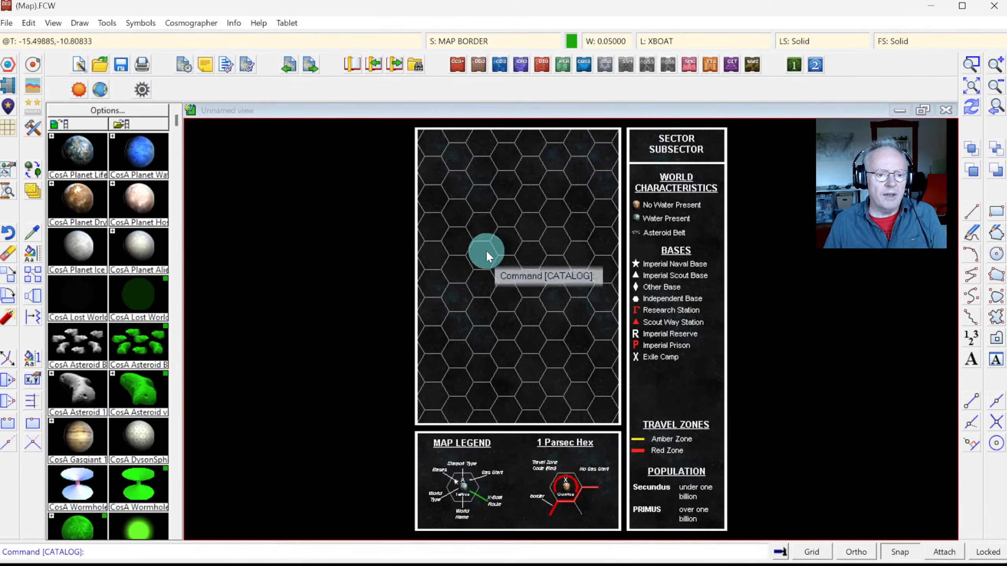
Reopen the Solomani Rim.FCW drawing and turn off its snap grid display.
click(100, 66)
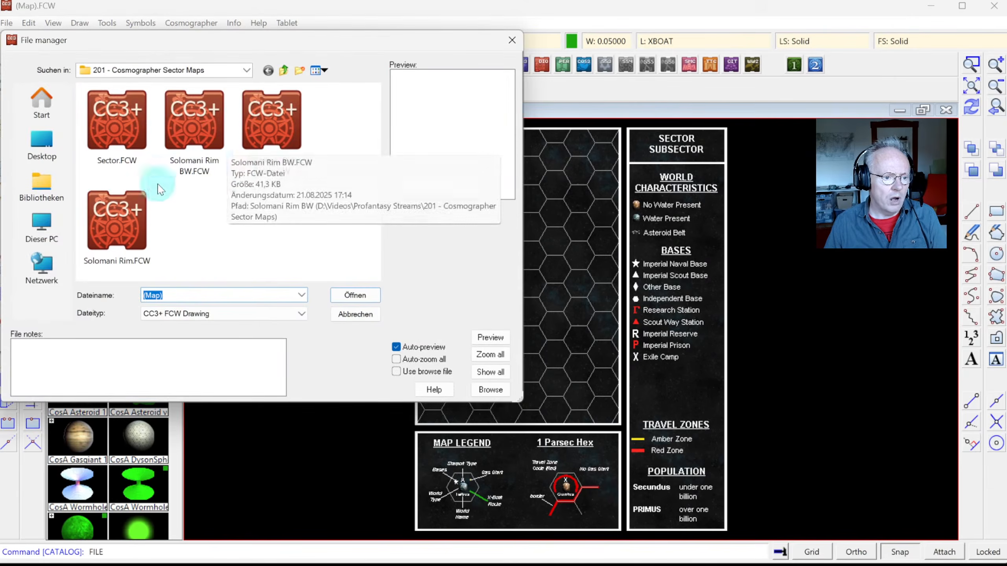
double_click(119, 222)
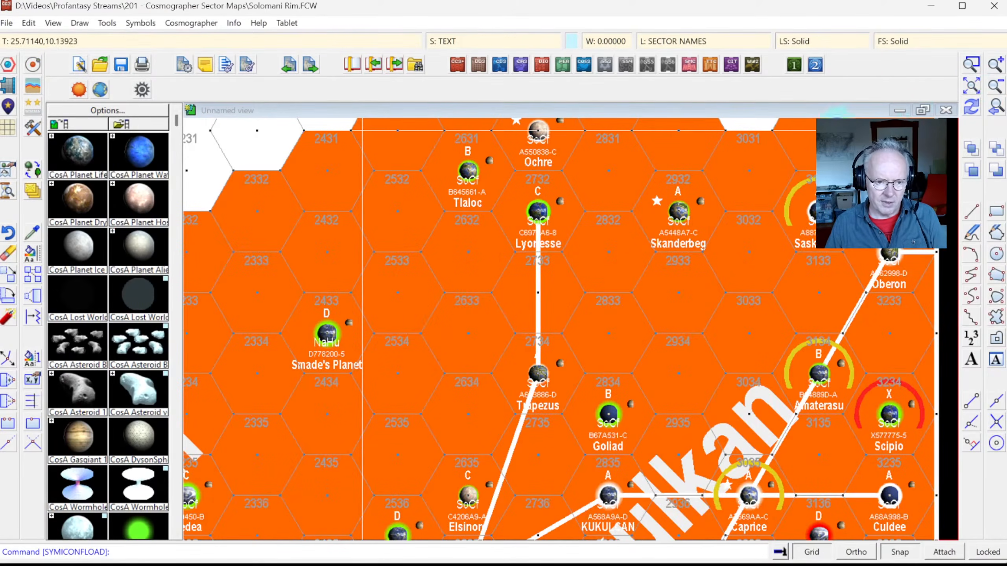
click(971, 86)
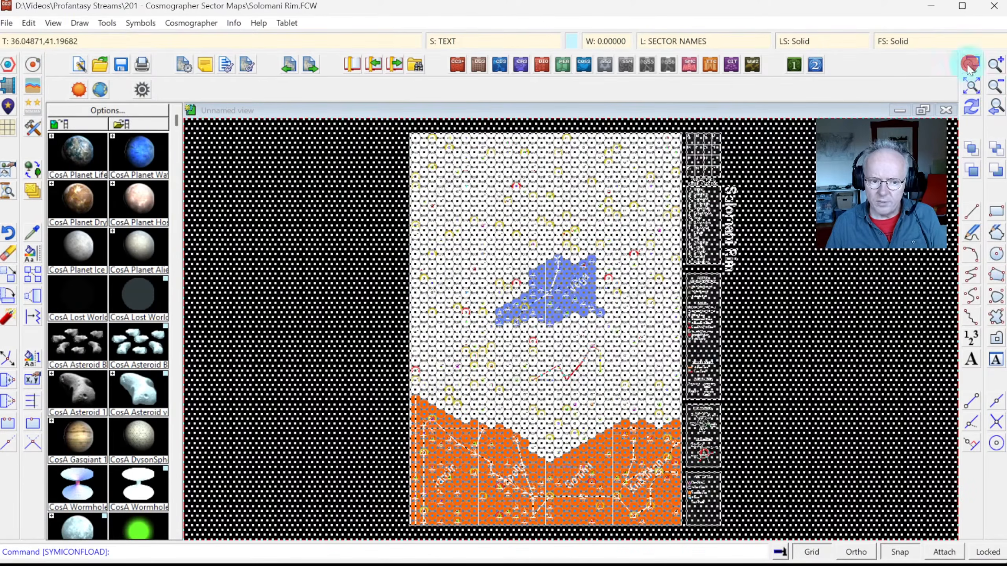
click(506, 318)
click(638, 437)
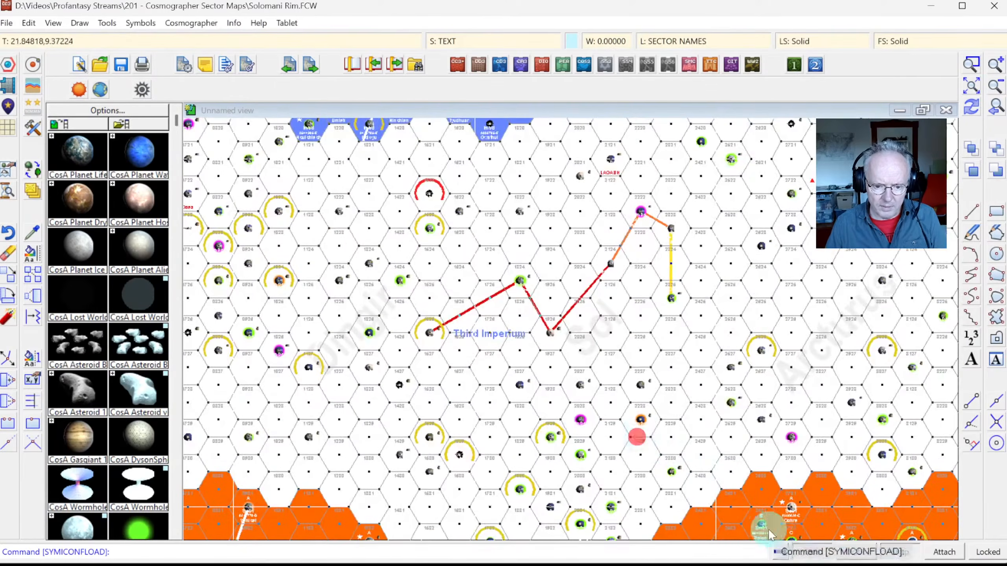
right_click(780, 550)
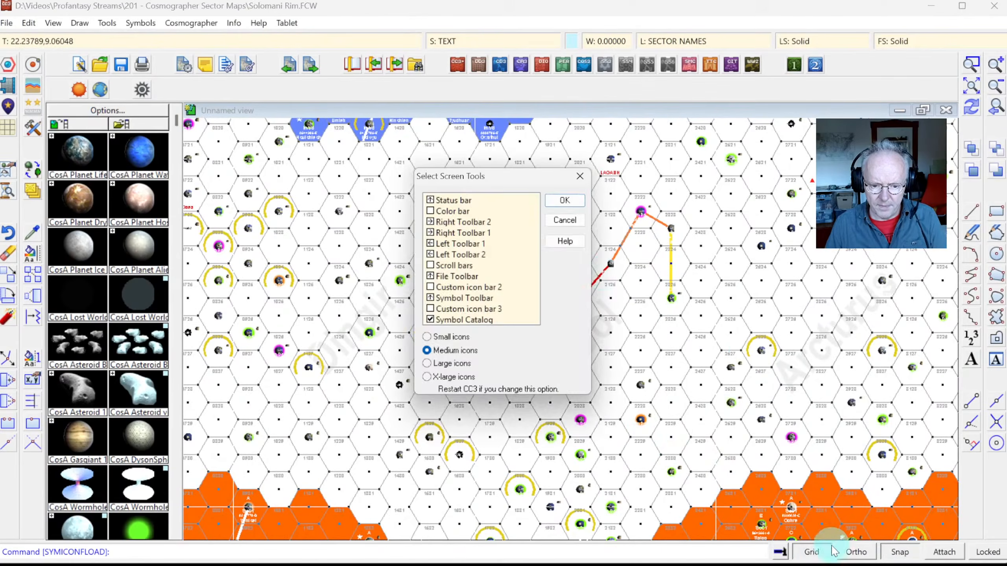
key(Escape)
click(814, 549)
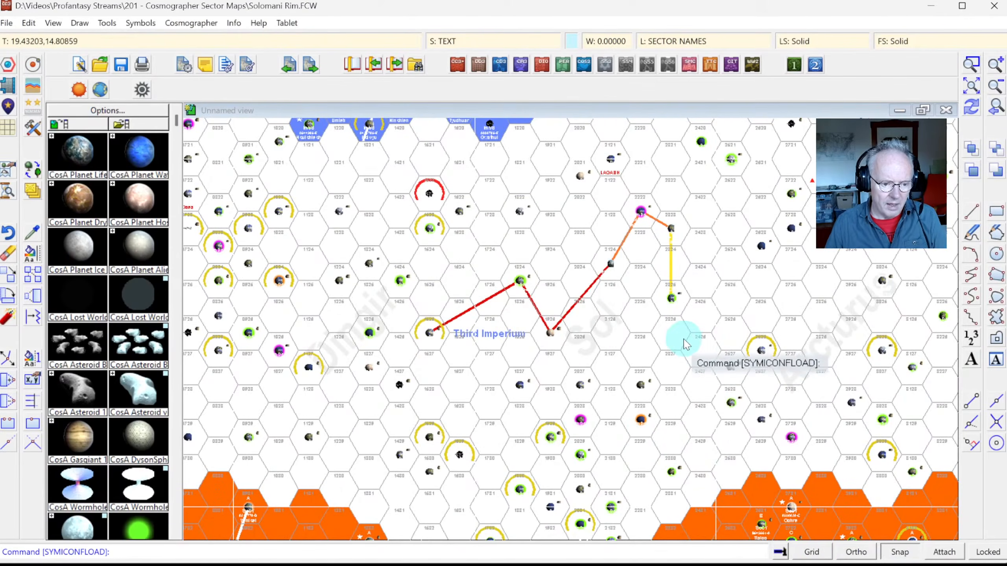
Activate the sheet effects for the Solomani Rim drawing and redraw it.
click(599, 48)
click(522, 42)
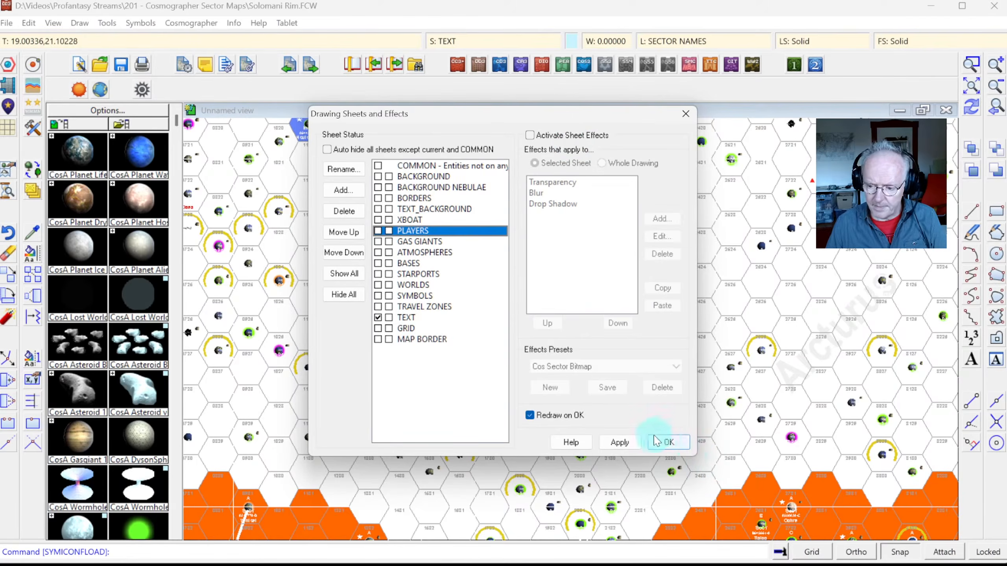
click(666, 439)
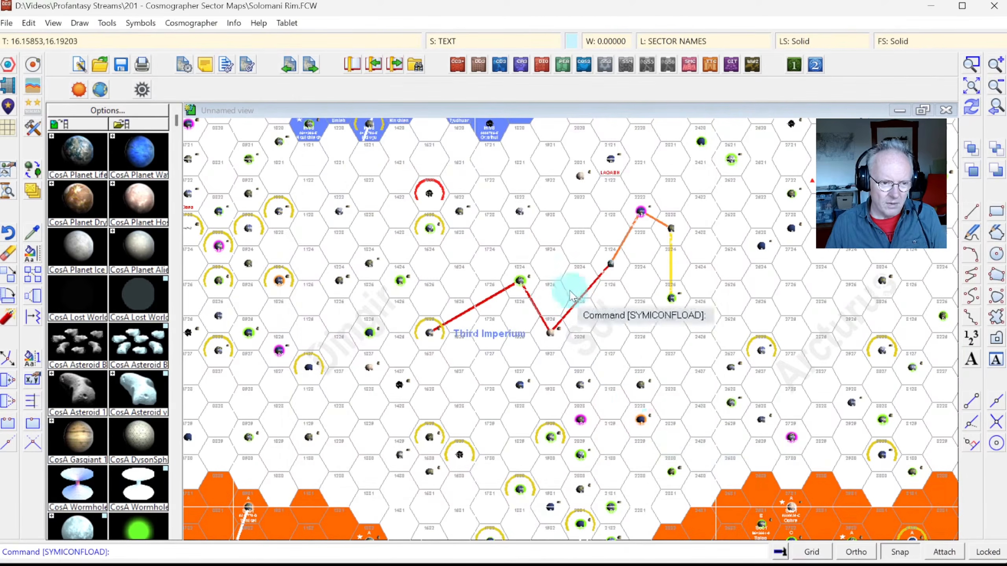
click(483, 41)
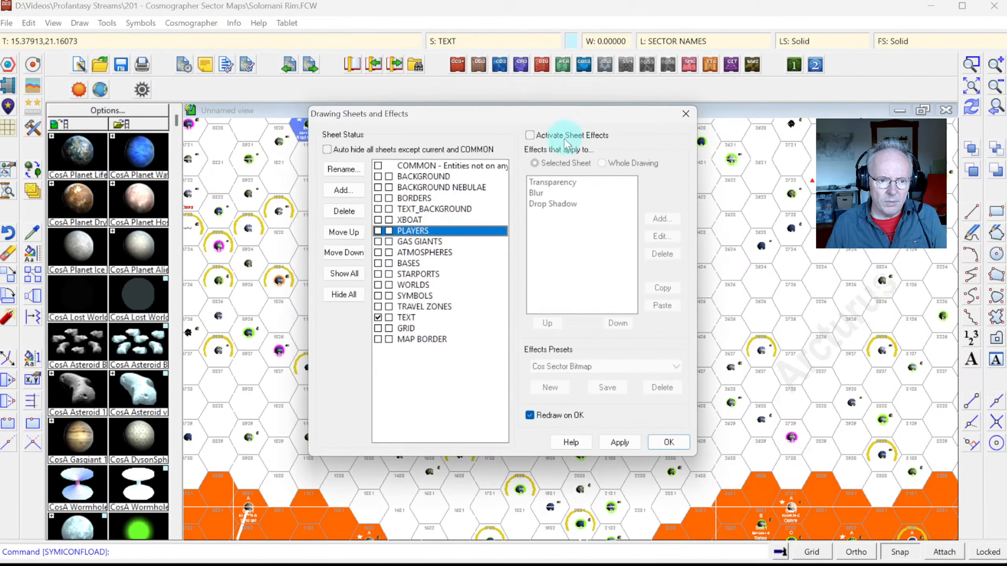
click(654, 438)
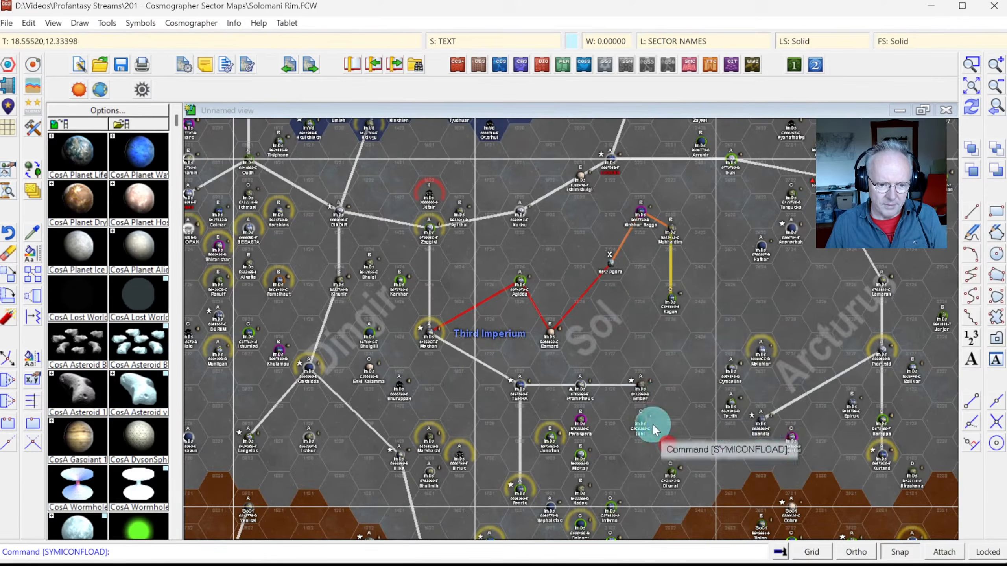
click(484, 165)
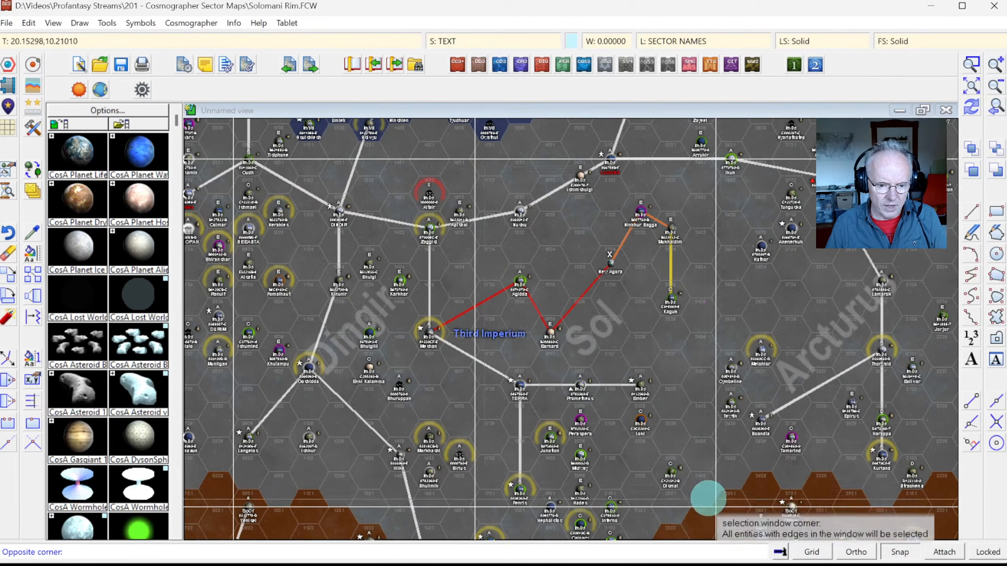
click(706, 494)
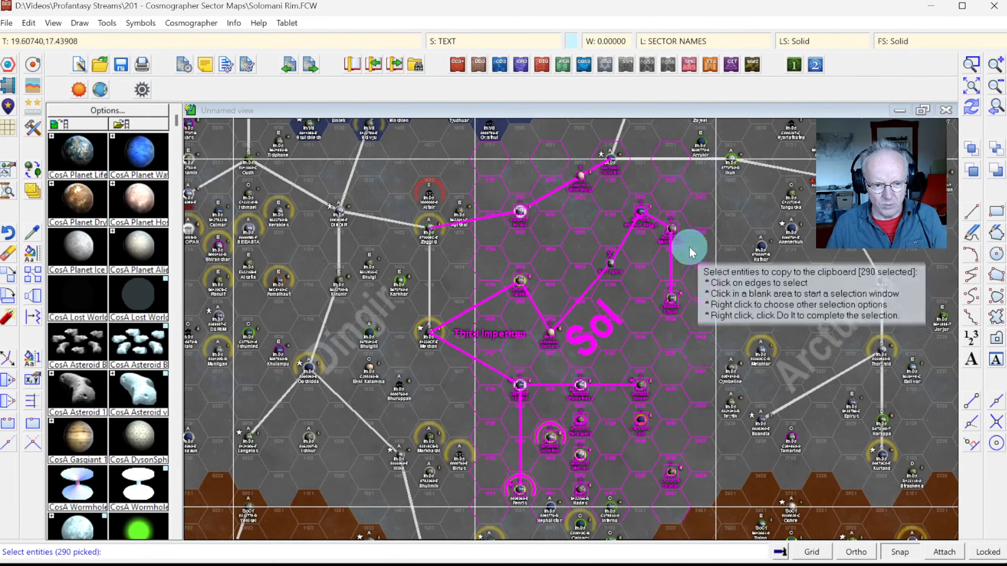
key(d)
Hide the HEX/SQUARE GRID layer.
click(705, 40)
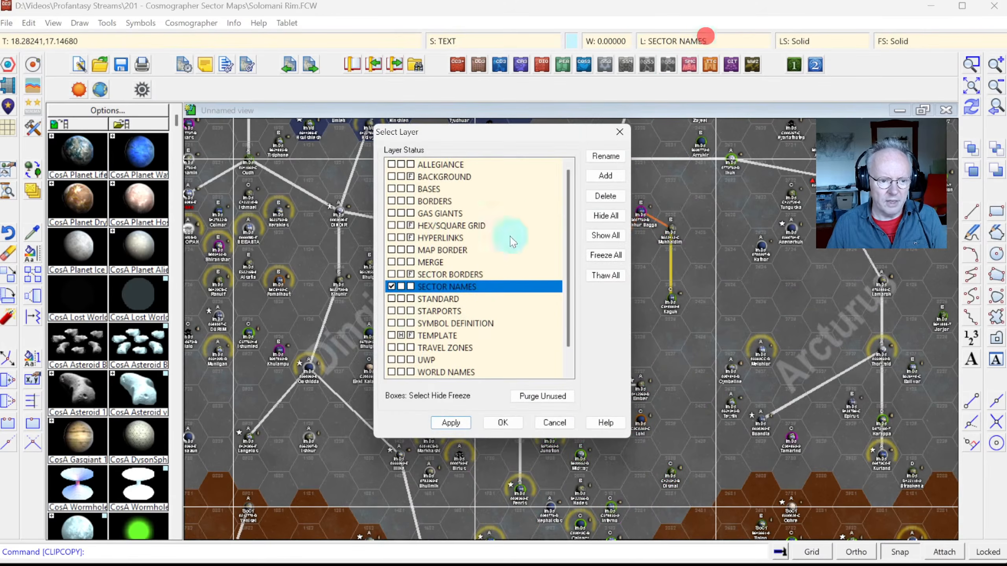
click(401, 225)
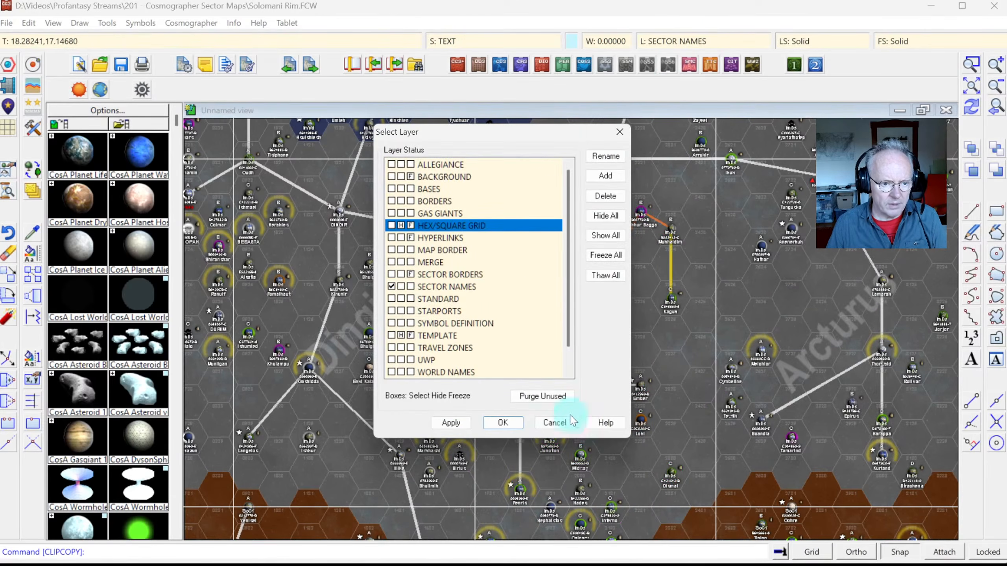
click(503, 423)
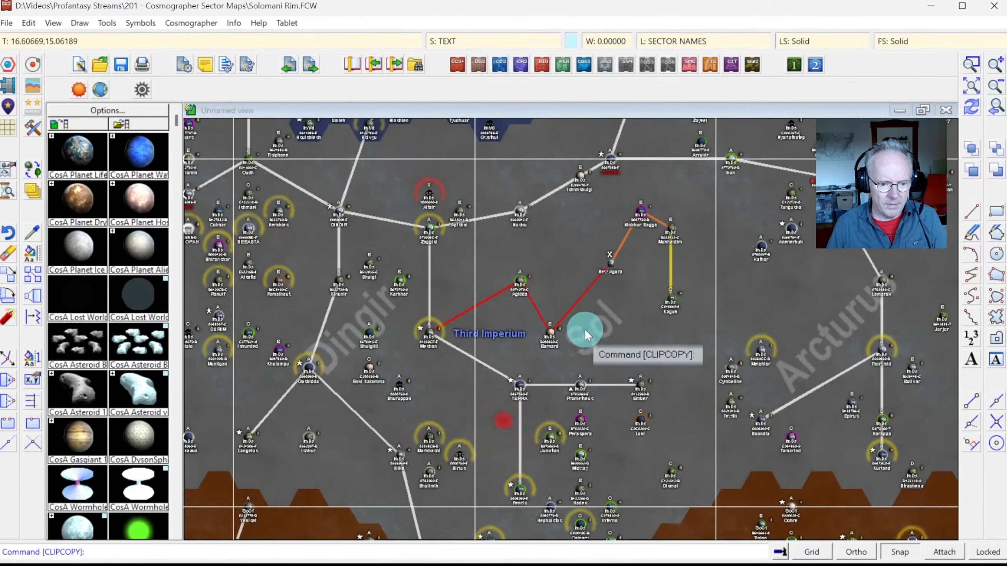
Show the HEX/SQUARE GRID layer again.
click(684, 45)
click(401, 288)
click(401, 225)
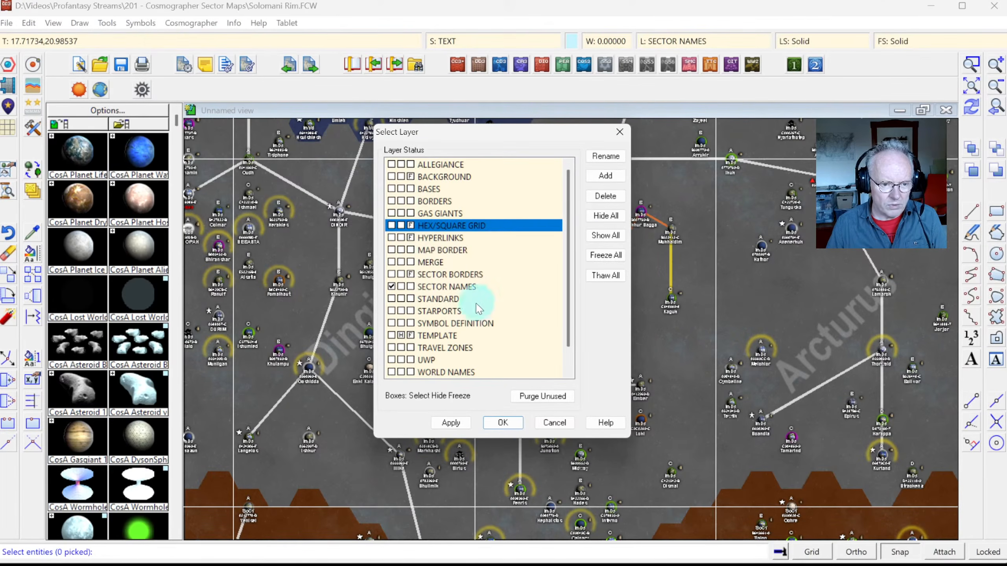
click(502, 423)
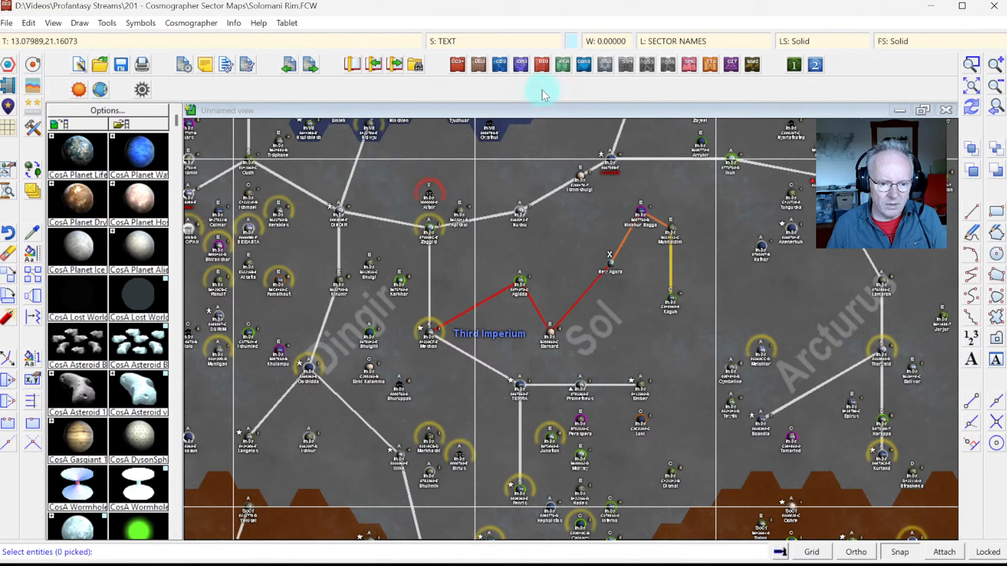
click(666, 41)
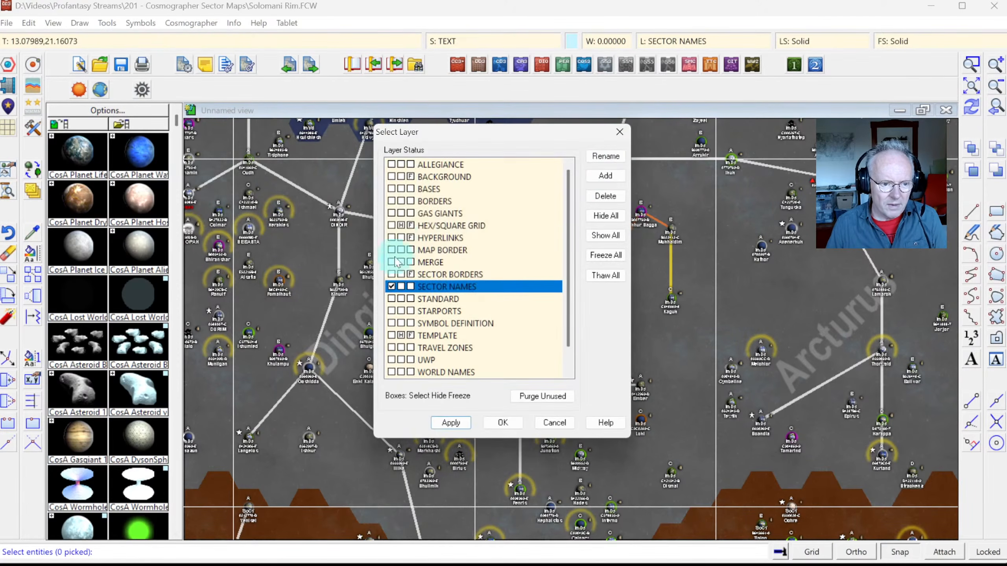
click(406, 227)
click(520, 414)
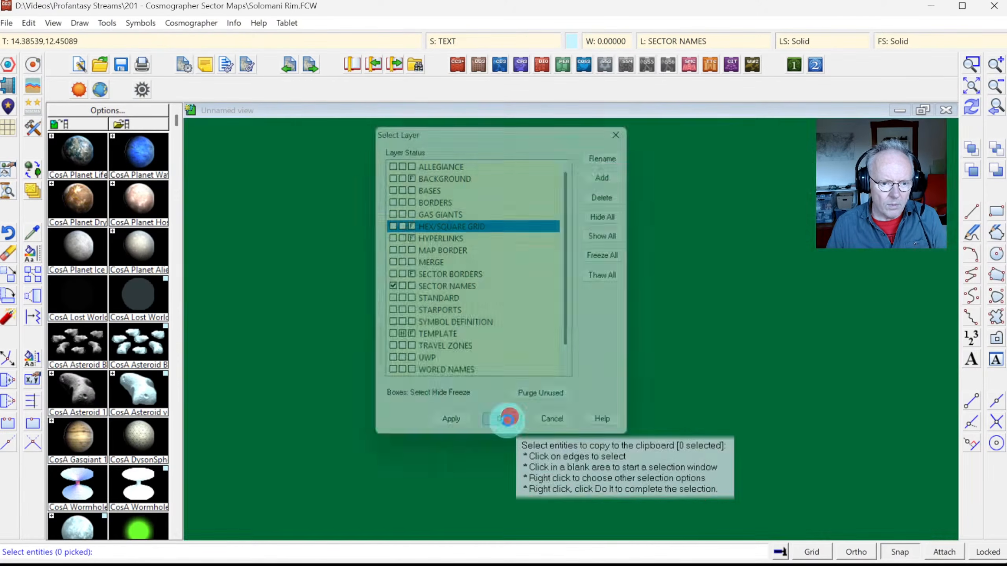
click(38, 231)
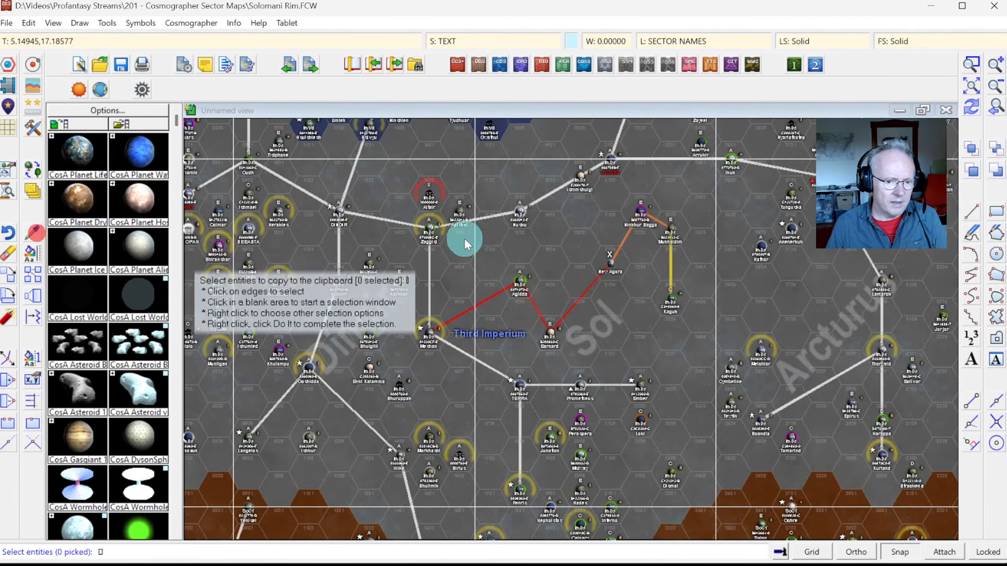
click(538, 243)
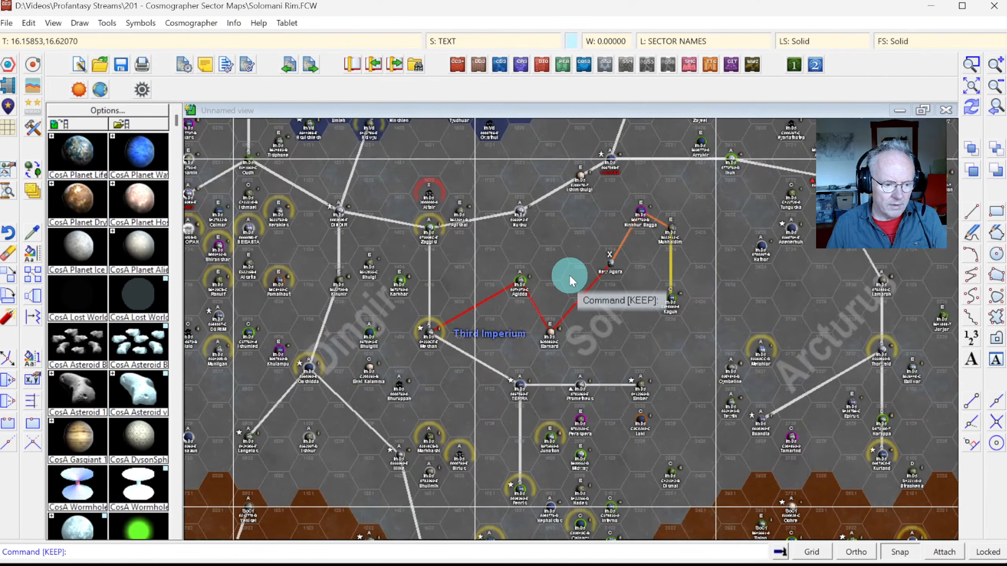
Turn snapping off and select the Sol subsector's entities with a selection window for copying to the clipboard.
click(898, 552)
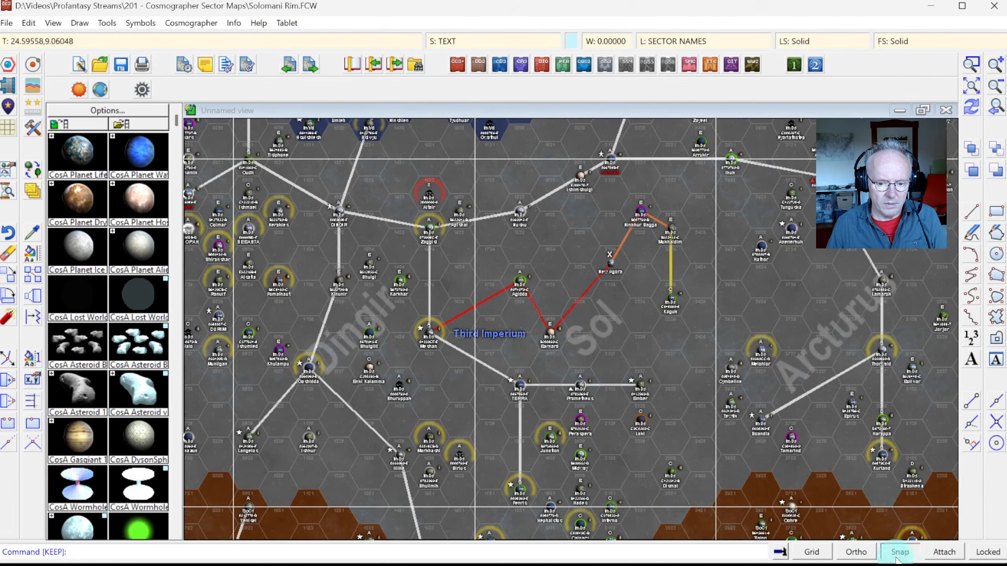
key(ctrl+c)
click(483, 166)
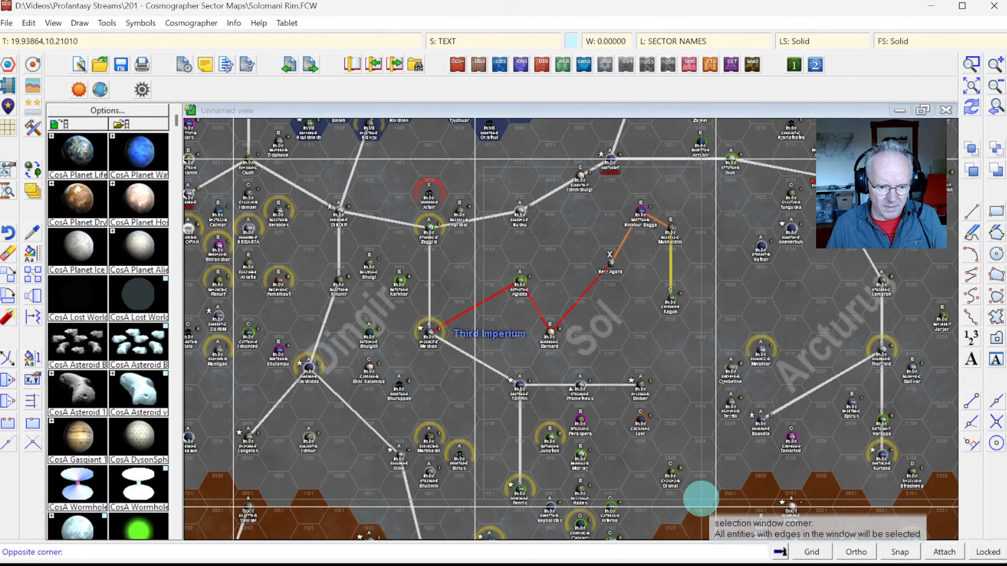
click(702, 500)
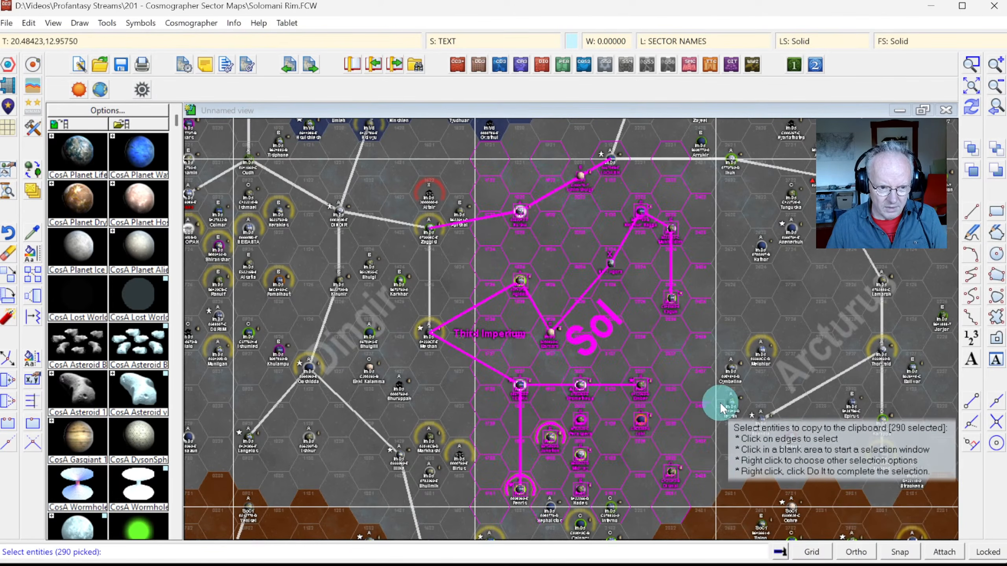
Exclude entities on the HEX/SQUARE GRID layer from the copy selection and redraw the map.
right_click(558, 203)
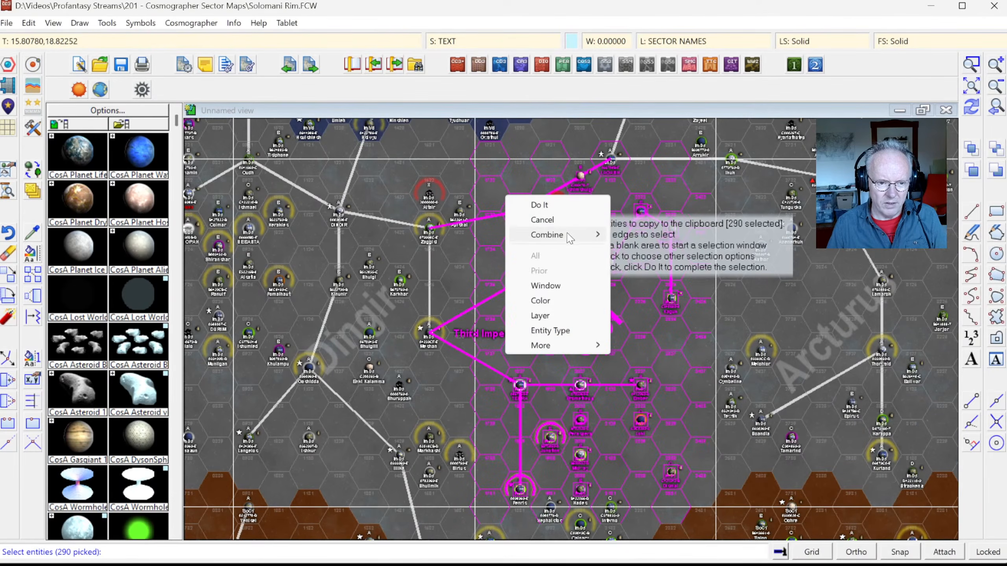
mouse_move(568, 236)
click(641, 264)
right_click(642, 263)
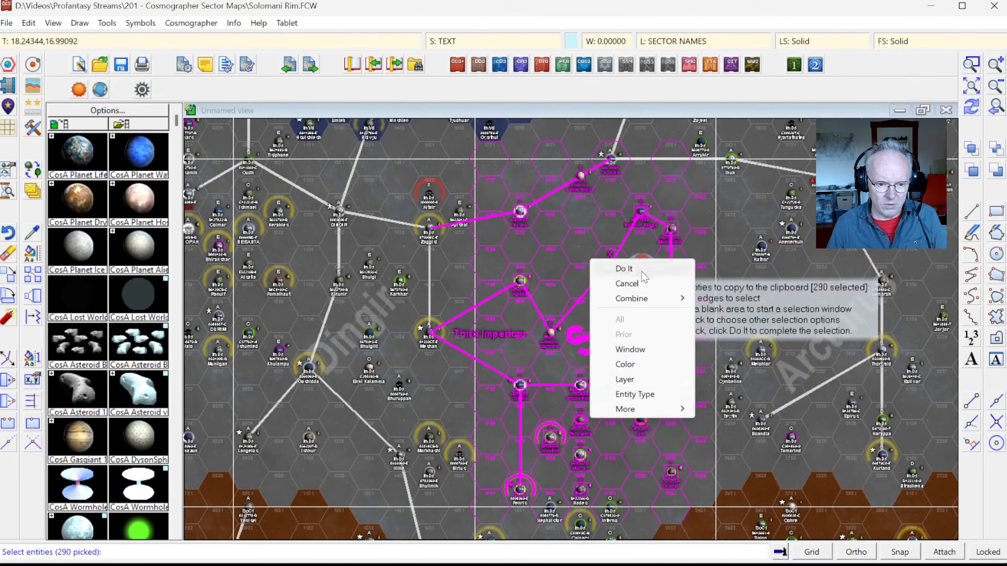
click(643, 378)
right_click(613, 267)
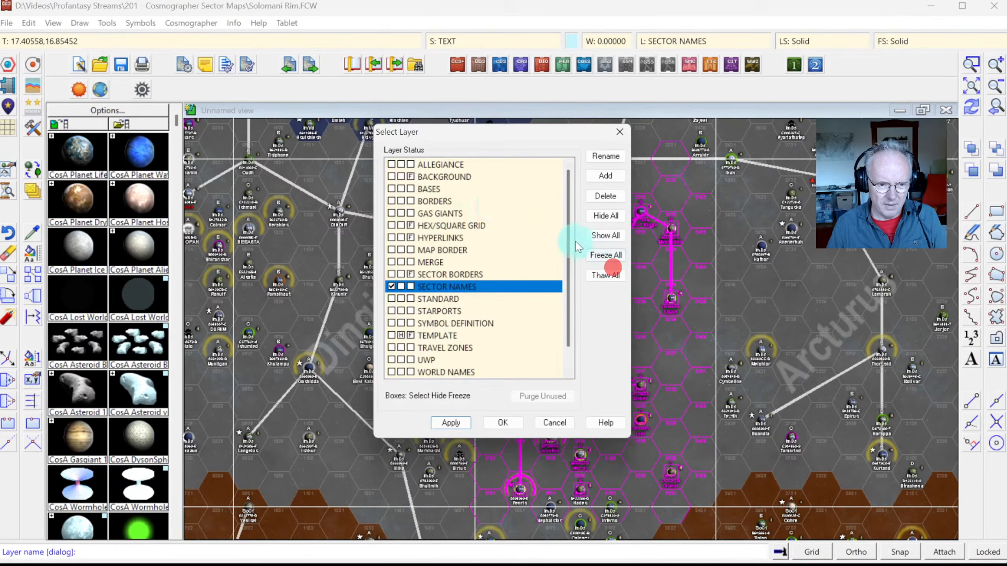
click(476, 226)
click(503, 422)
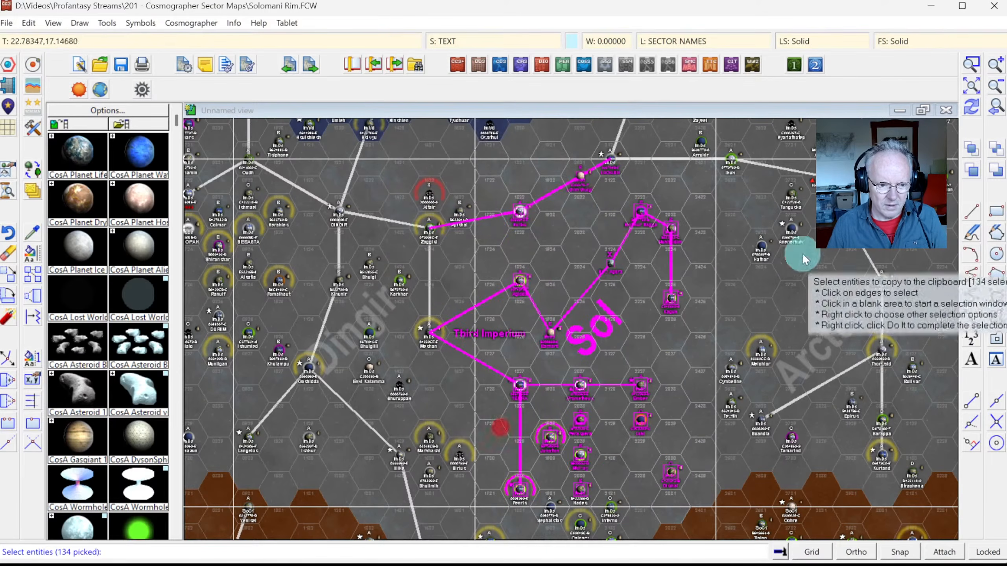
click(970, 110)
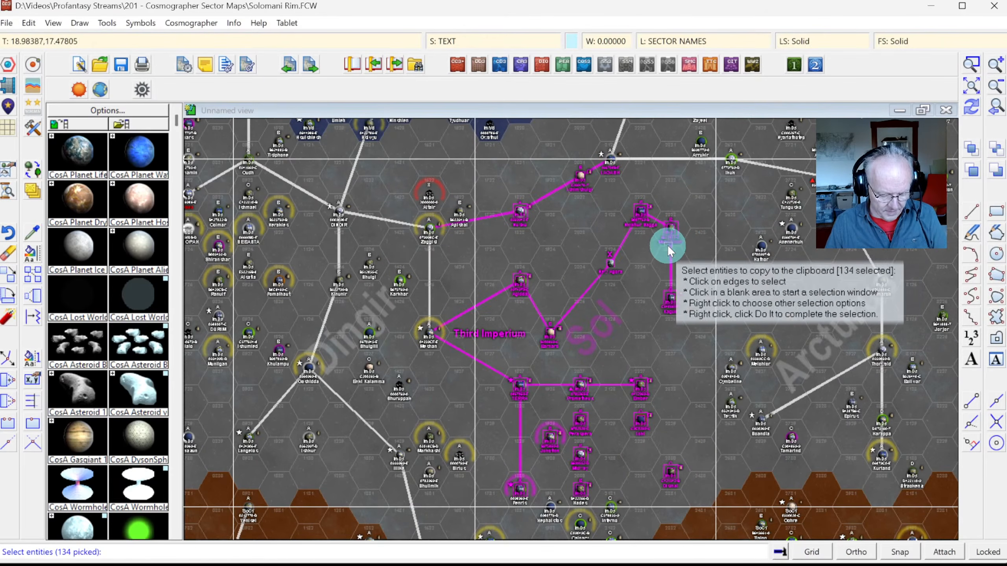
Restart the clipboard copy and window-select the Sol subsector's entities, leaving out those on the HEX/SQUARE GRID layer.
key(ctrl+c)
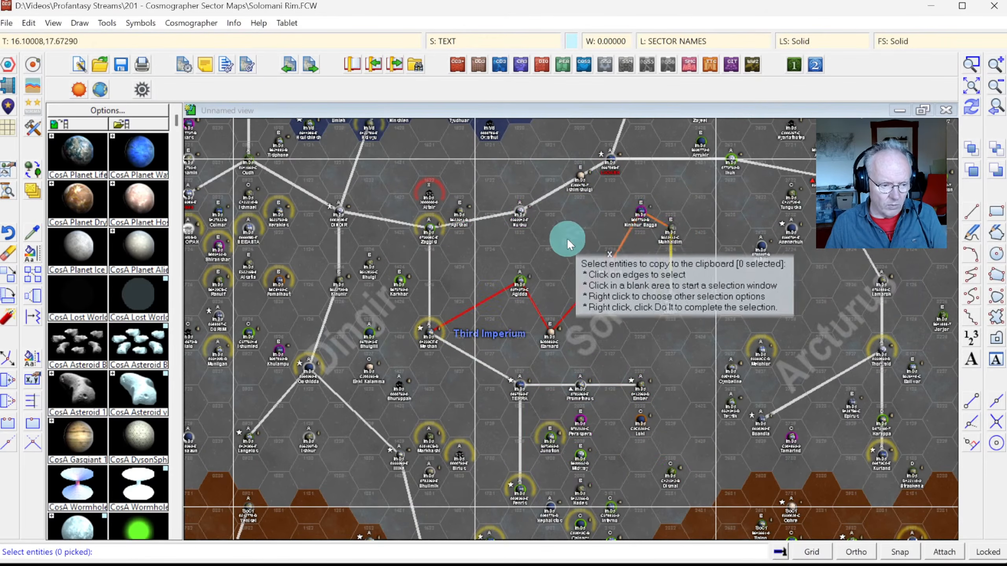
click(485, 167)
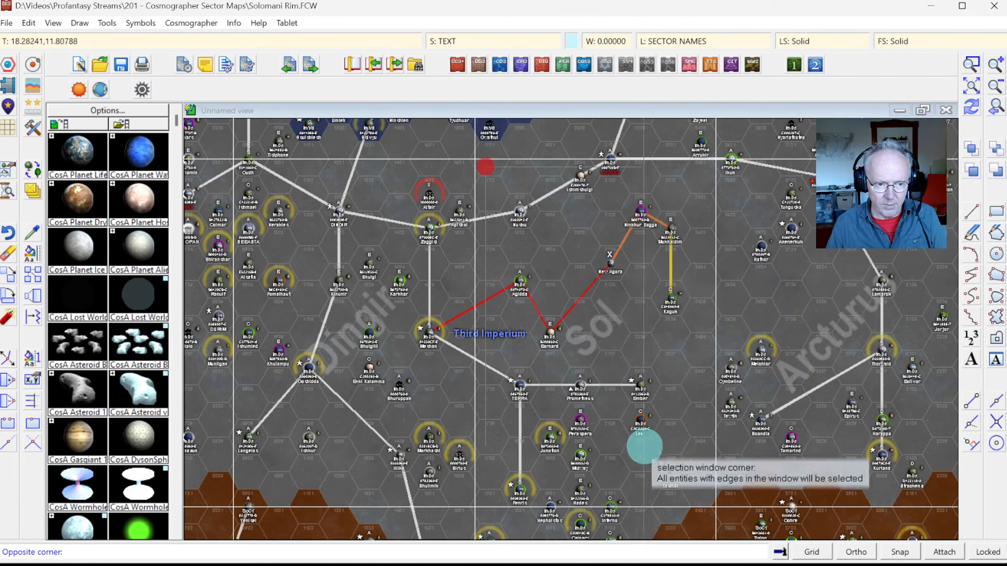
click(701, 500)
right_click(609, 313)
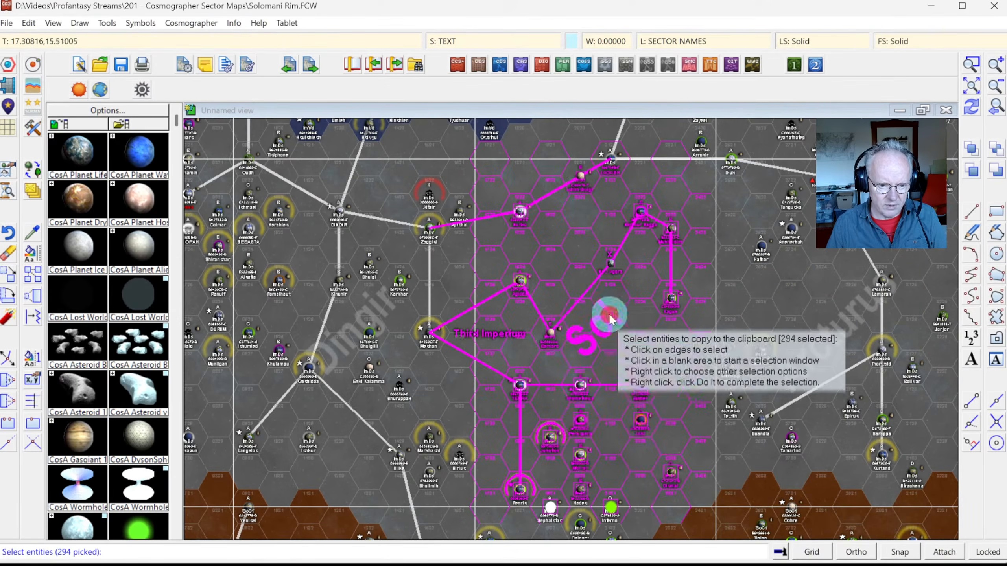
mouse_move(610, 351)
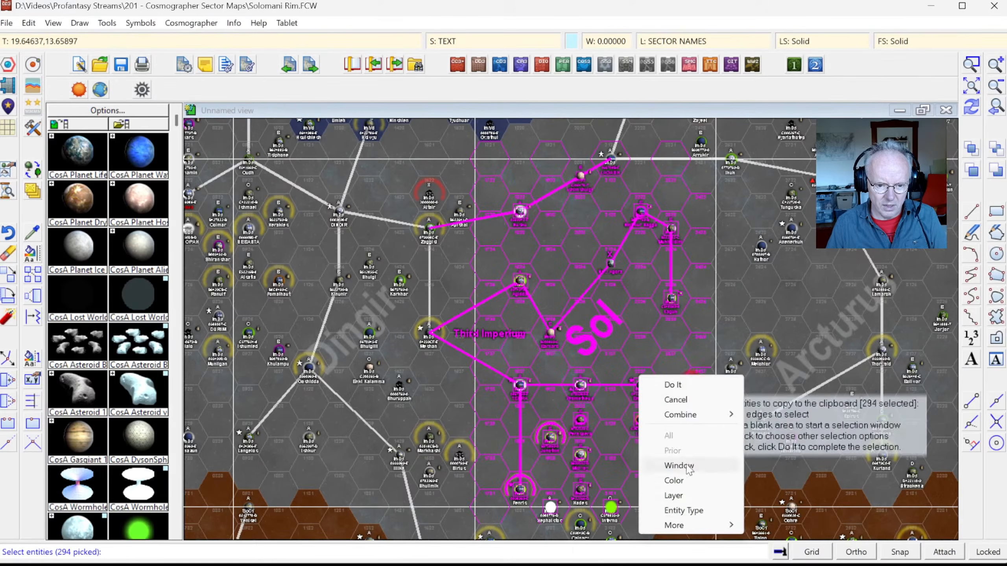
click(685, 497)
right_click(686, 416)
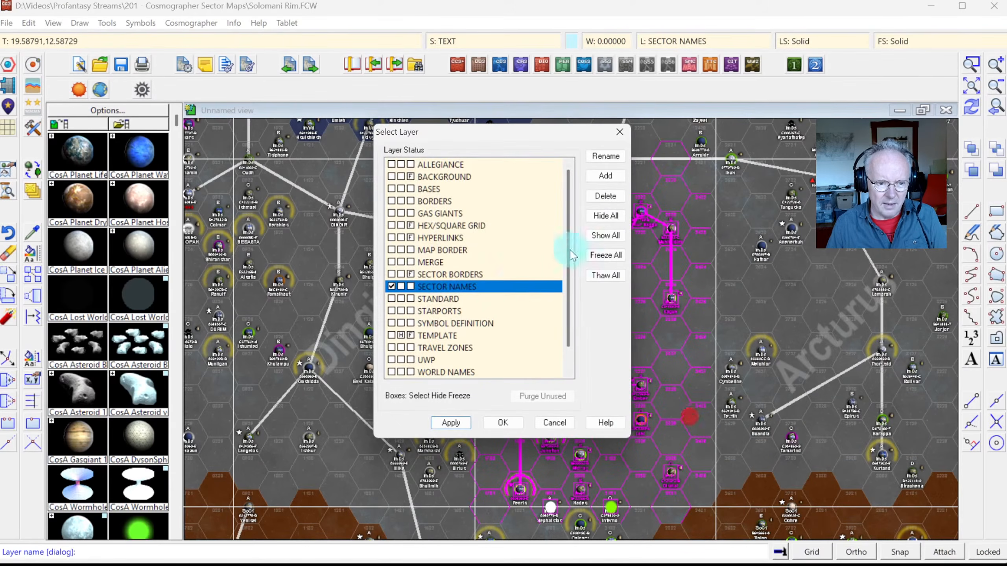
click(466, 227)
click(502, 422)
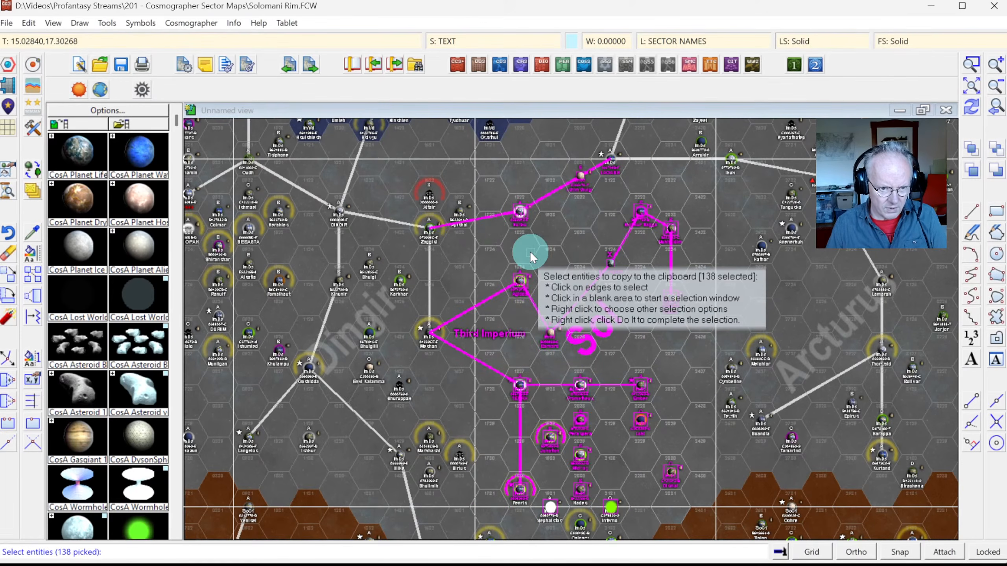
Complete the copy with grid display and snapping on, setting the clipboard origin near the Sol subsector's lower-right corner.
right_click(530, 251)
click(511, 256)
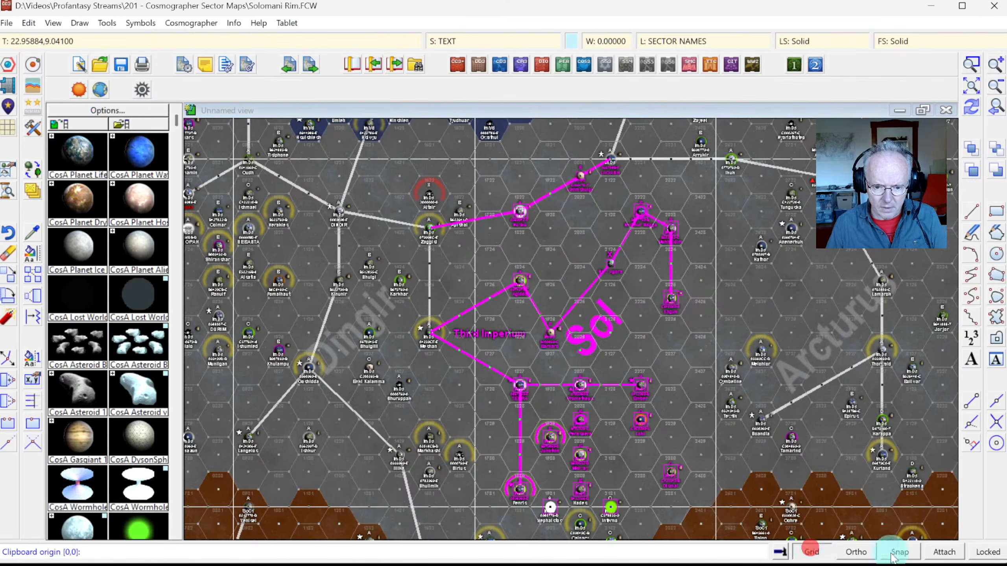
click(701, 481)
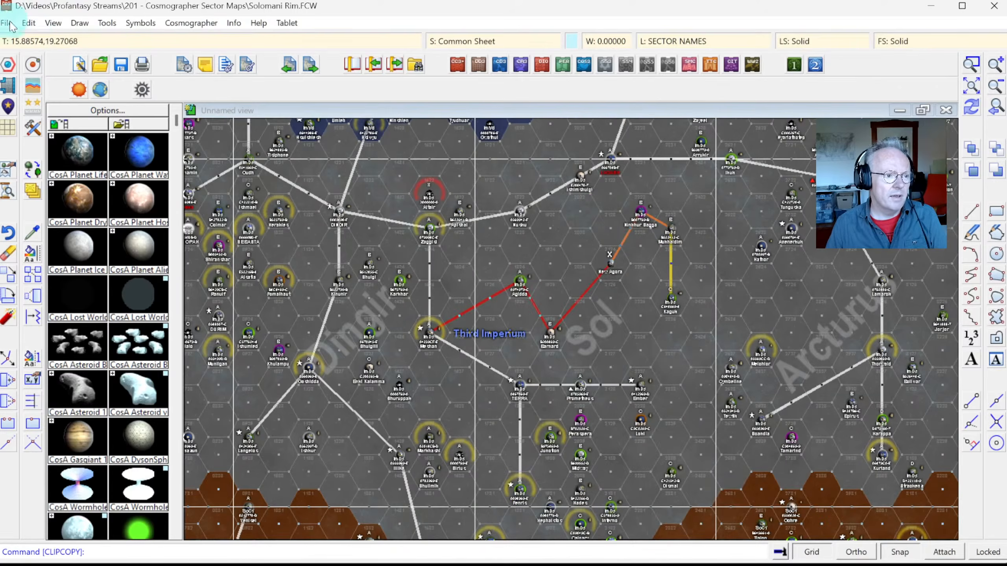
Start a new Cosmographer map from the predefined Traveller Subsector Bitmap template.
click(7, 23)
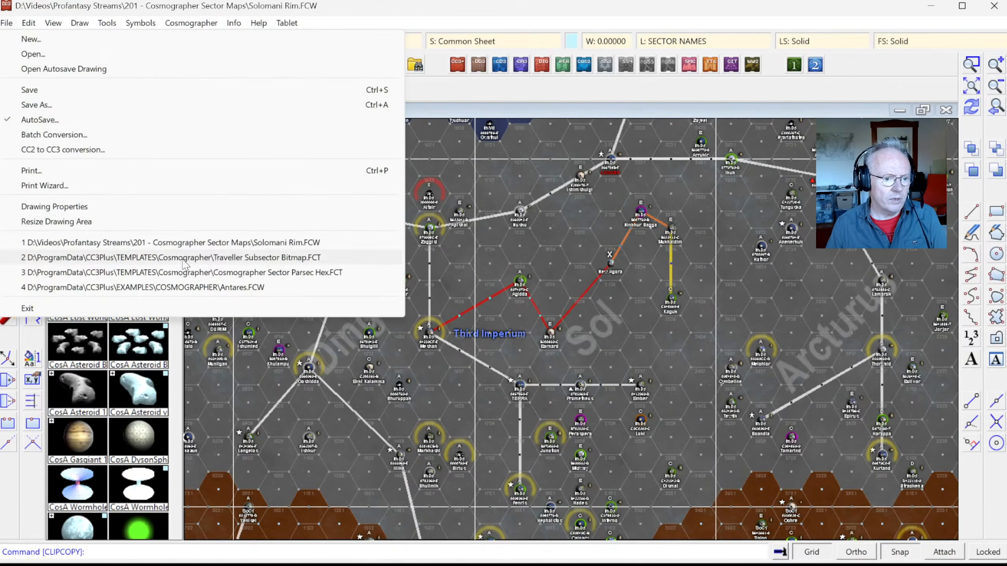
click(31, 38)
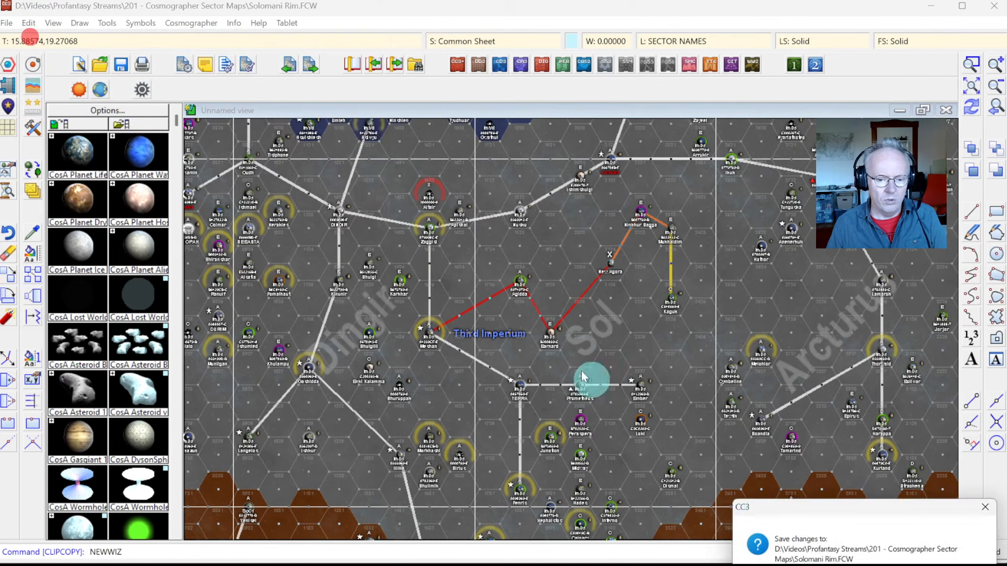
click(872, 565)
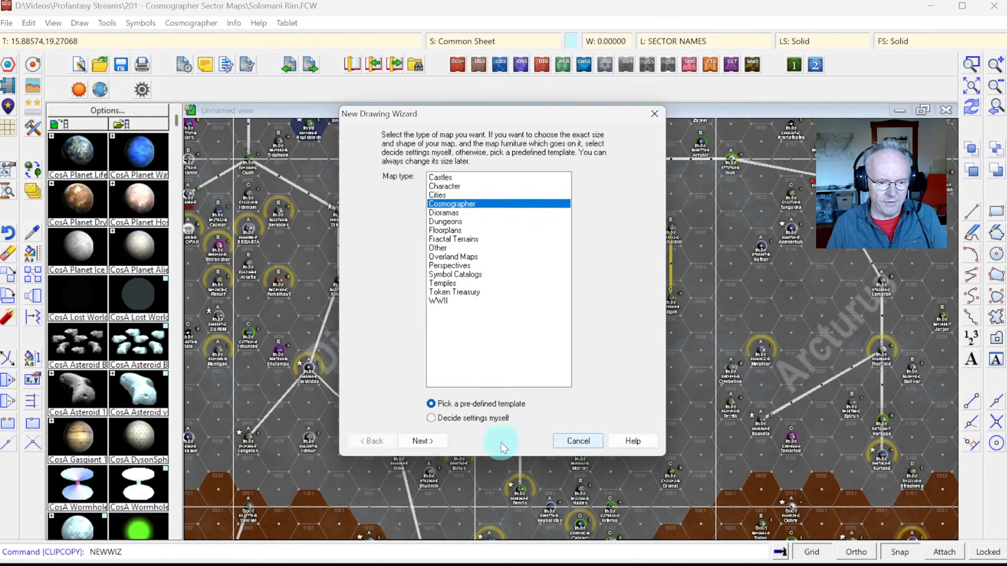
click(438, 443)
scroll(386, 376, down, 3)
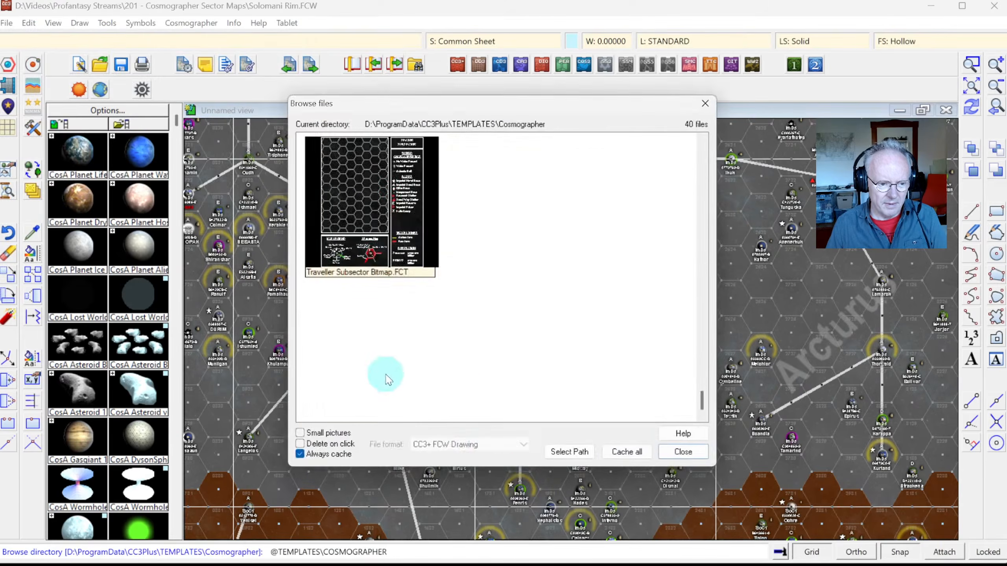
click(369, 253)
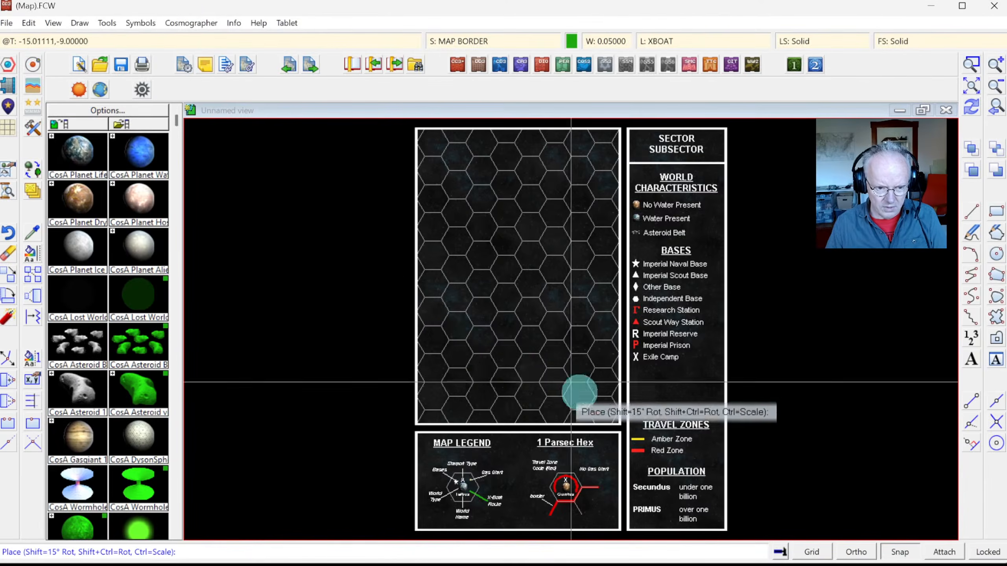
Paste the copied Sol subsector with its origin near the hex grid's lower-right corner, redraw the map and activate sheet effects.
click(599, 413)
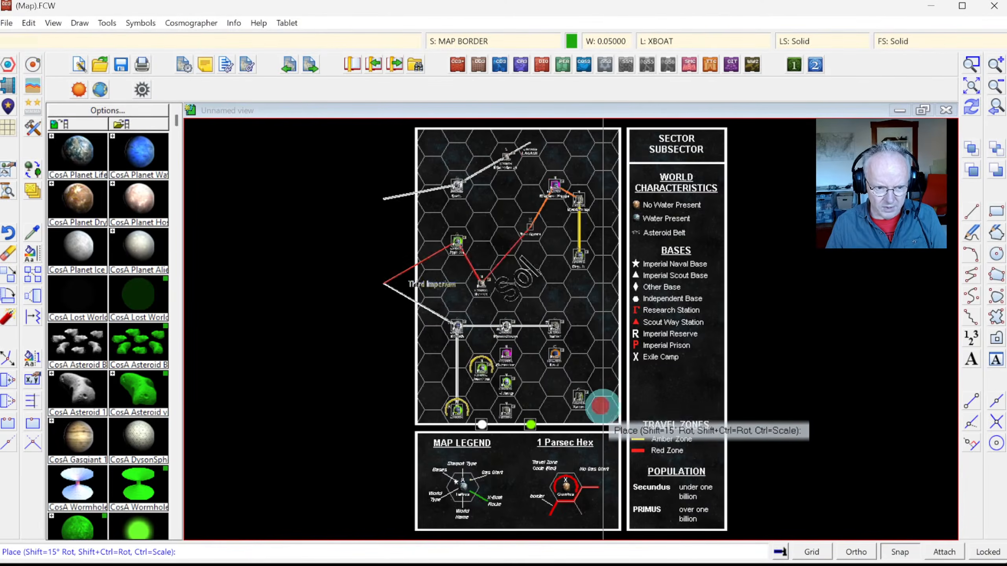
click(971, 108)
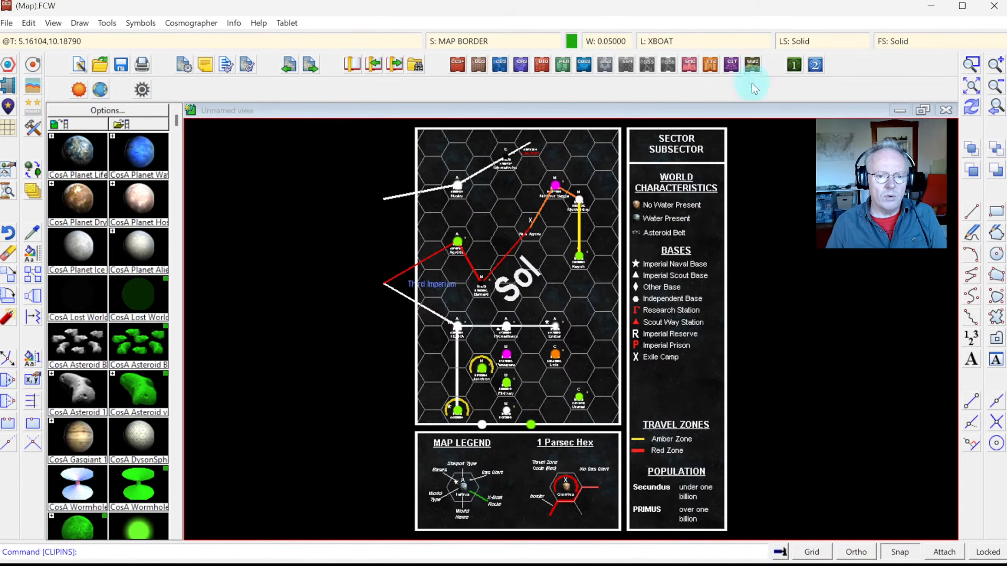
click(472, 41)
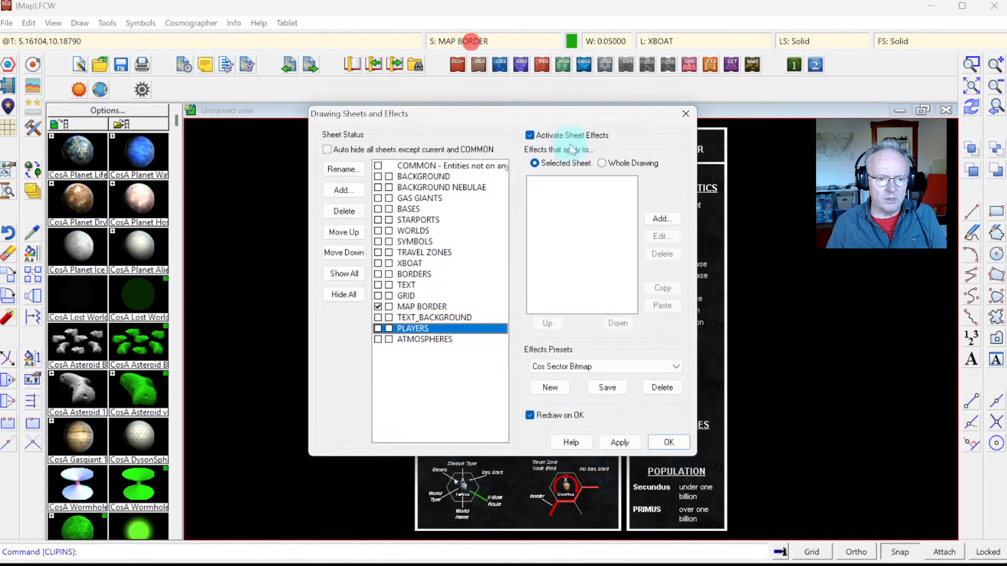
click(664, 434)
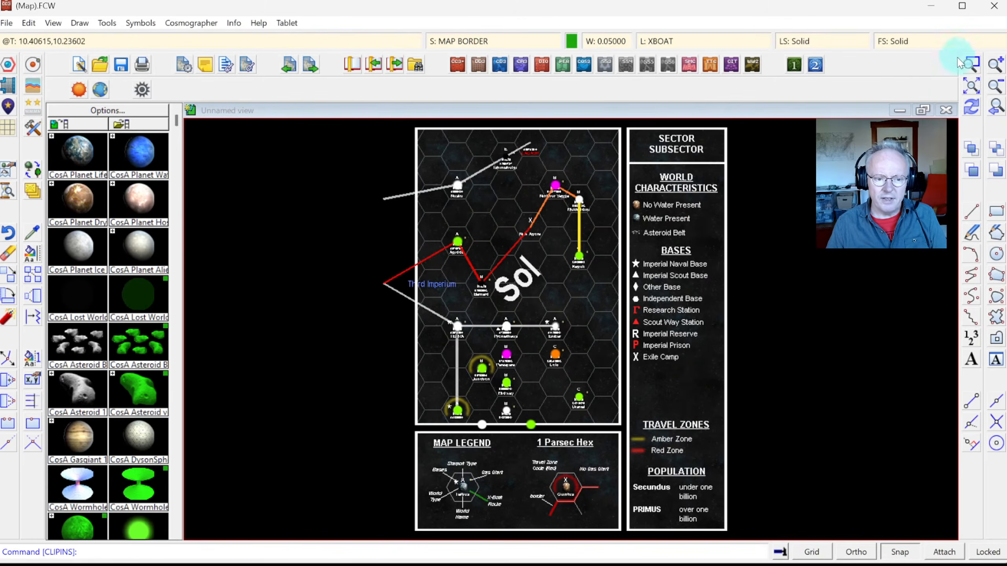
Reorder the drawing sheets so that ATMOSPHERES sits between STARPORTS and WORLDS.
click(970, 66)
click(366, 256)
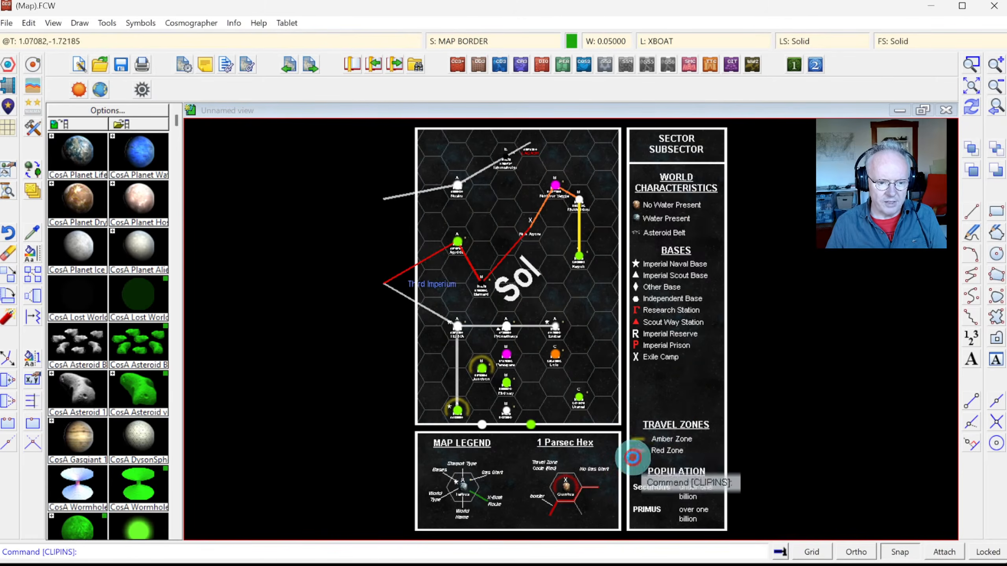
click(637, 452)
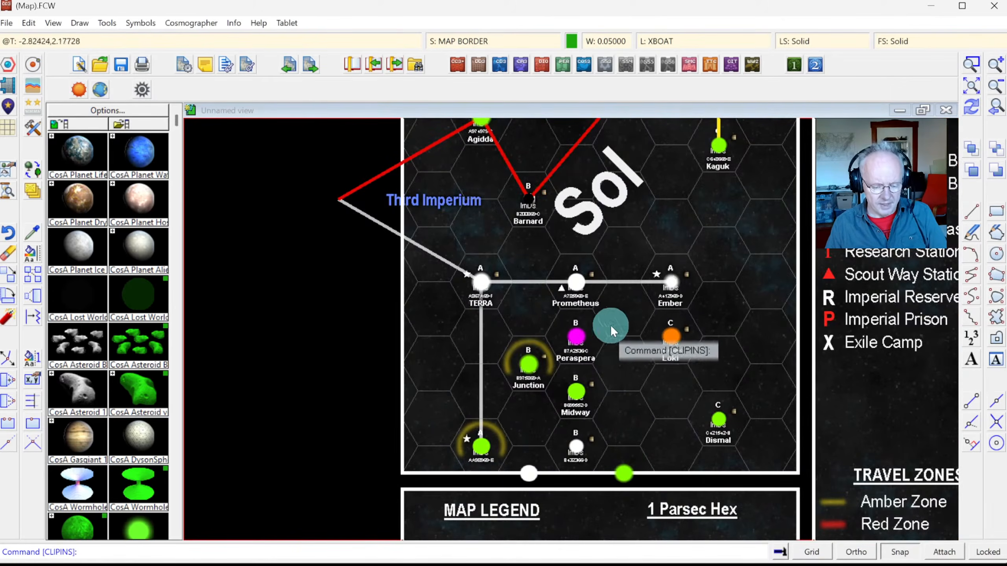
click(499, 44)
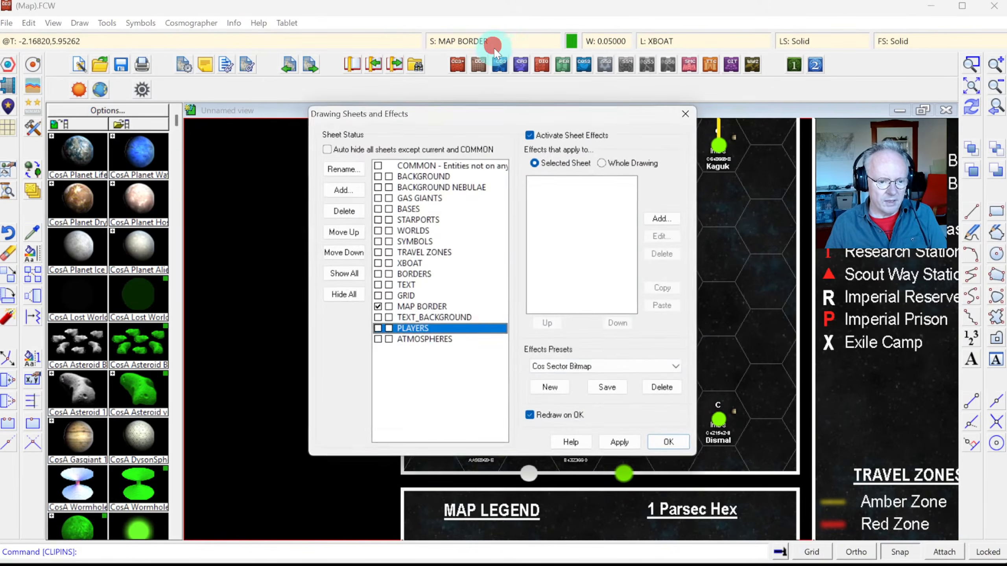
click(420, 339)
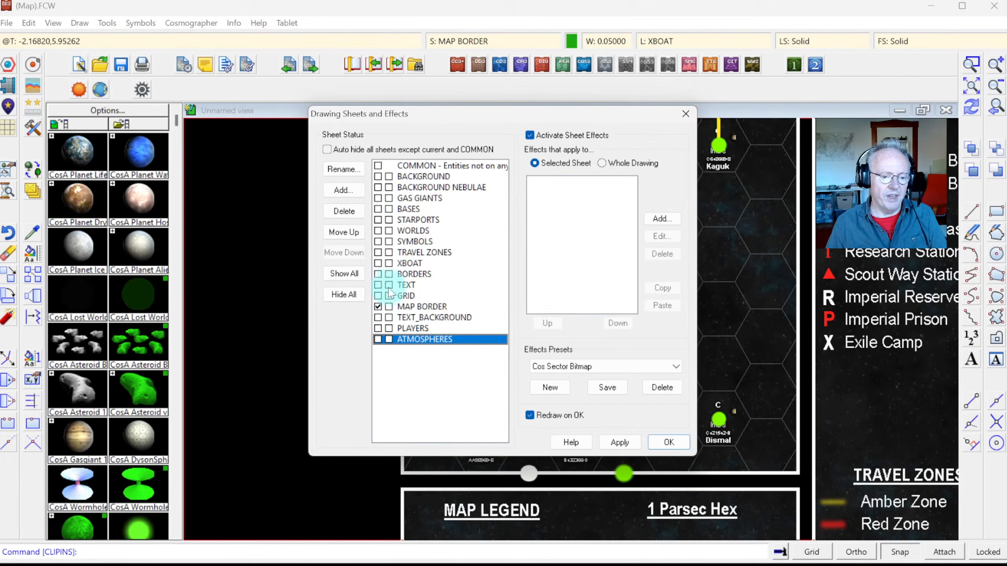
click(356, 232)
click(356, 231)
click(357, 232)
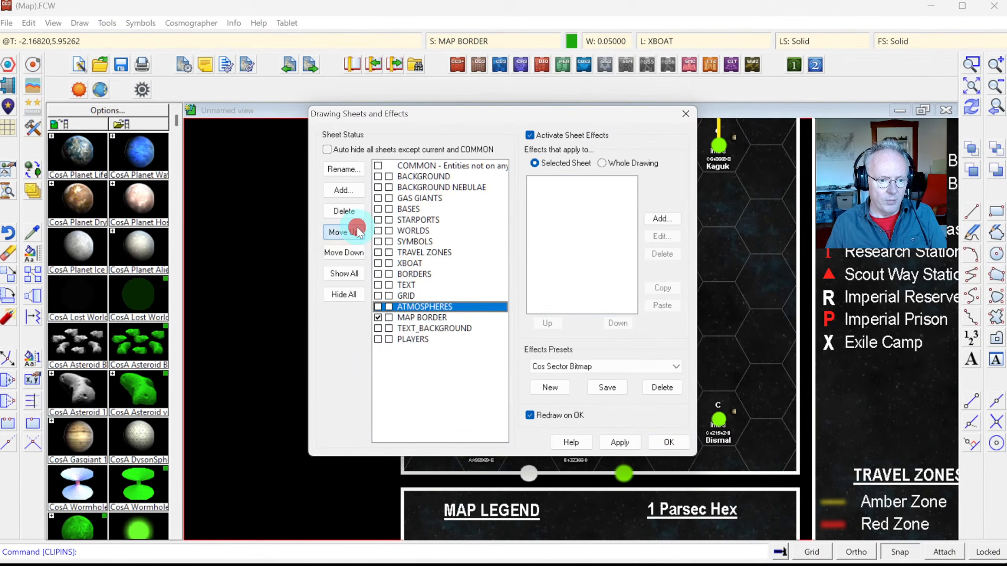
click(357, 232)
click(357, 232)
click(357, 232)
click(357, 232)
click(357, 232)
click(356, 232)
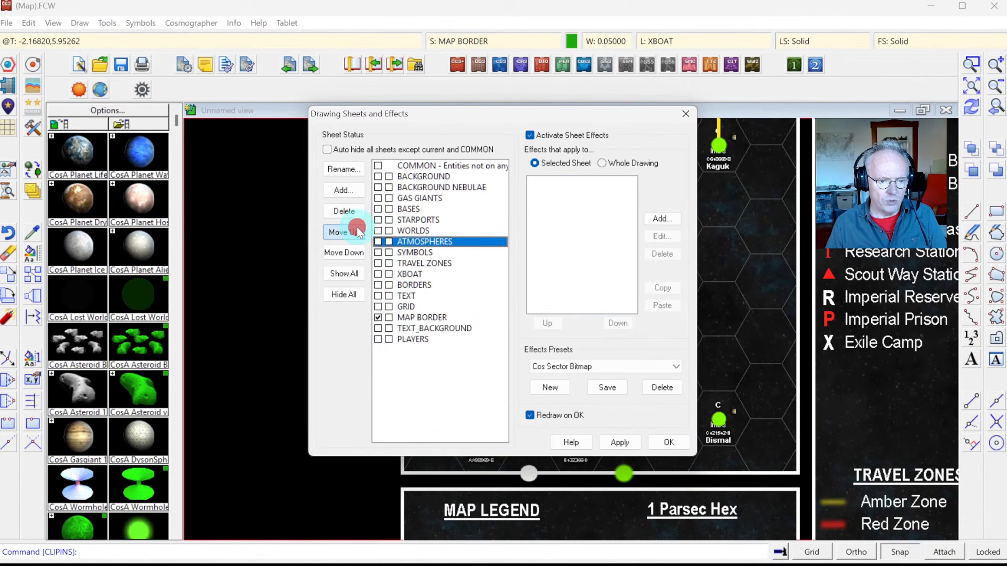
click(357, 232)
click(357, 232)
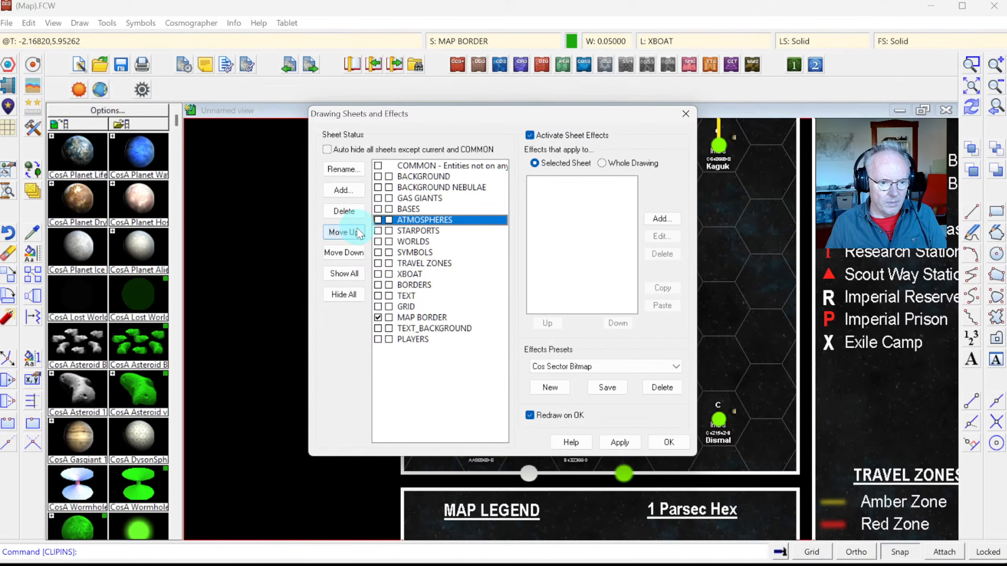
click(345, 253)
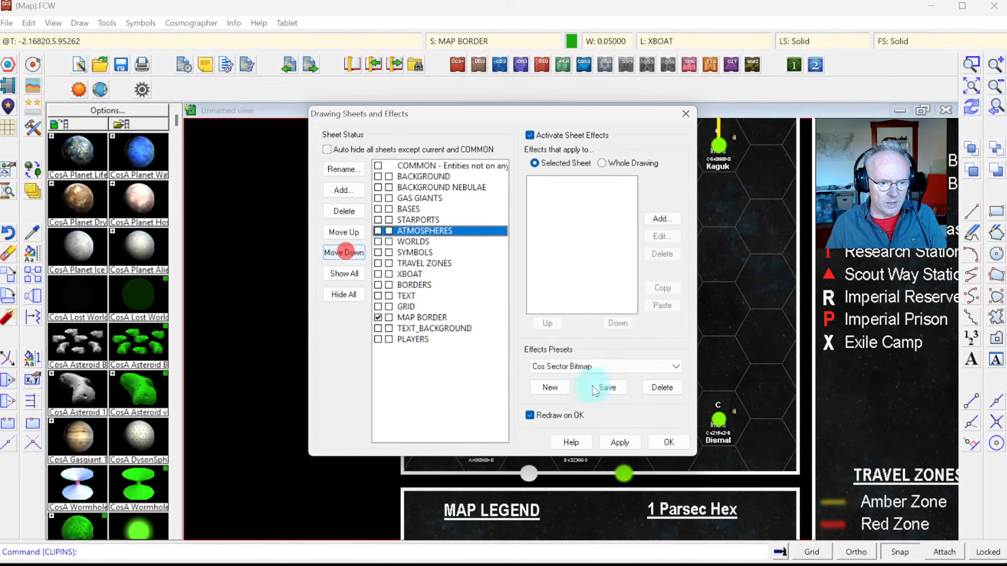
click(674, 444)
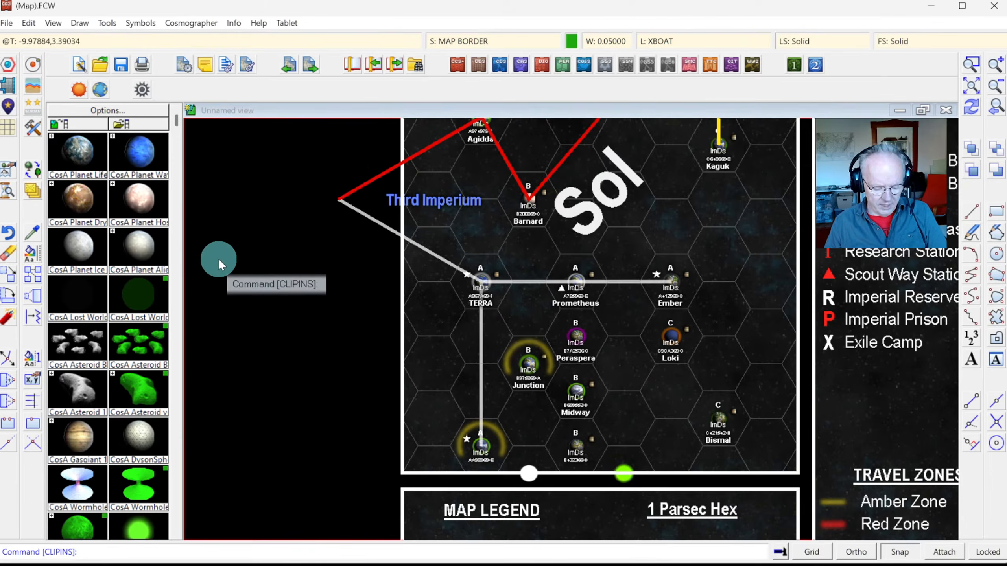
Undo the paste of the Sol subsector and show the whole empty subsector map.
key(ctrl+z)
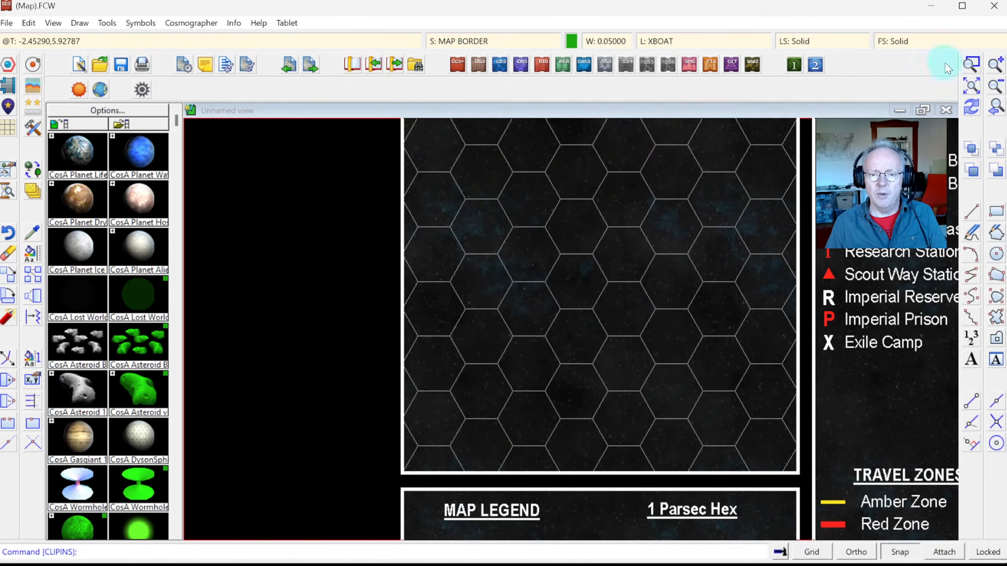
click(971, 87)
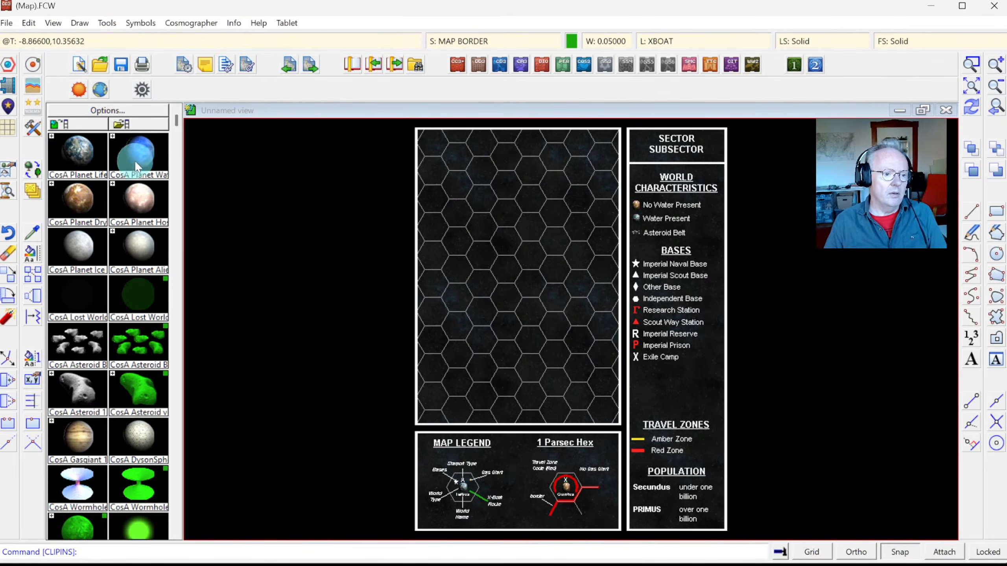
Choose the CosA Planet Life symbol for placement, expanding its collection to view the variants and collapsing it again.
click(87, 155)
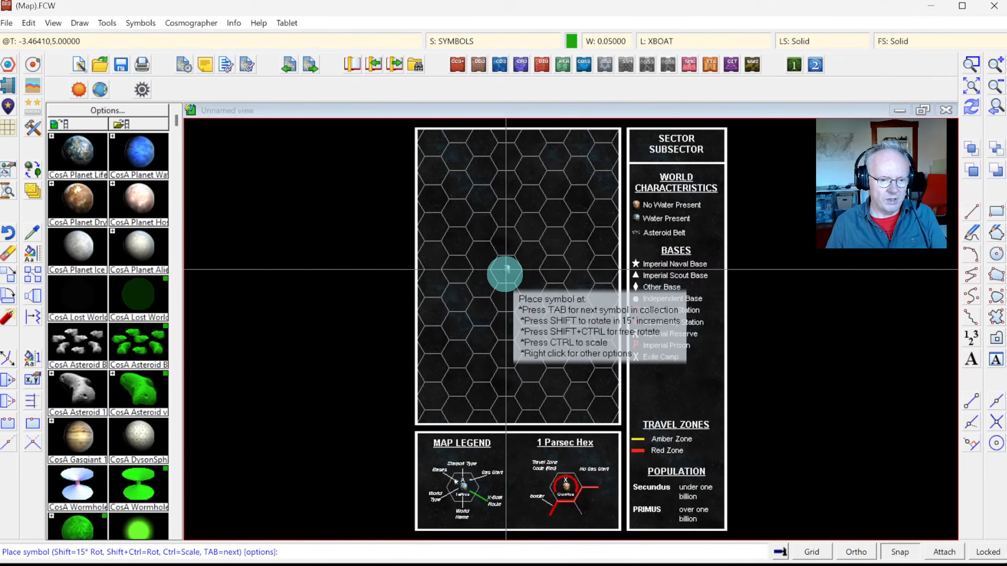
click(51, 136)
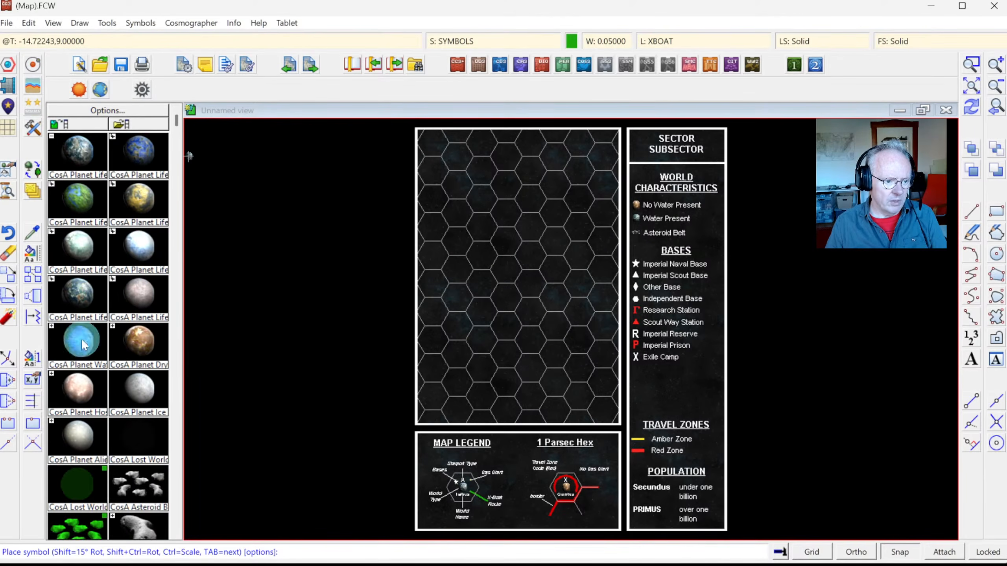
click(164, 181)
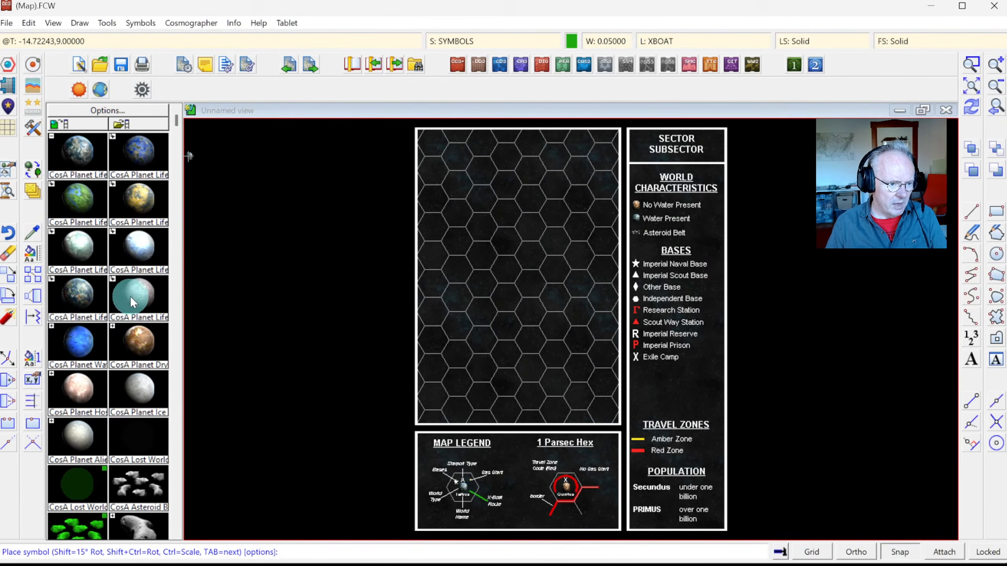
click(59, 144)
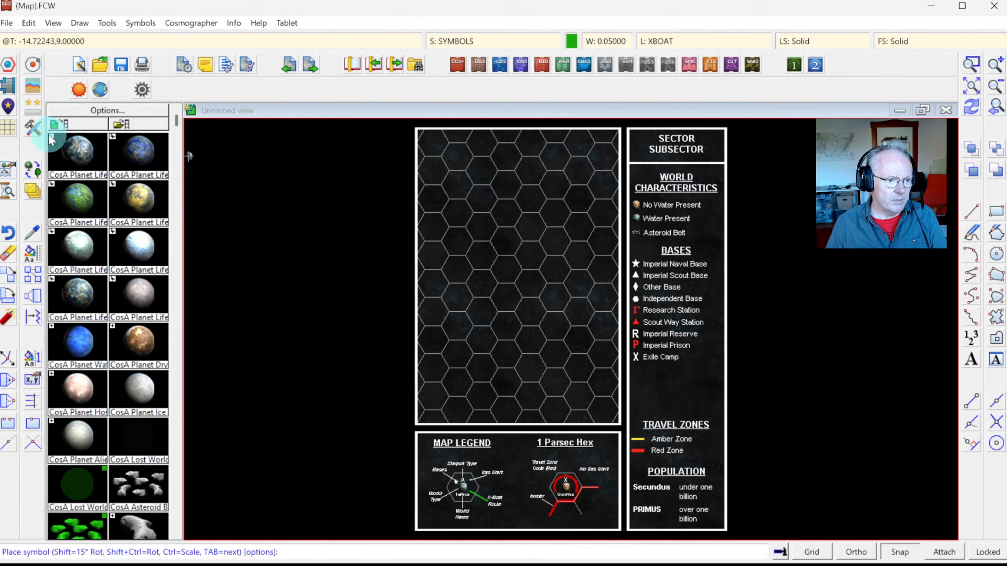
click(51, 136)
Place four CosA Planet Life symbols in separate hexes, three in the upper half of the grid and one in the lower half.
click(976, 68)
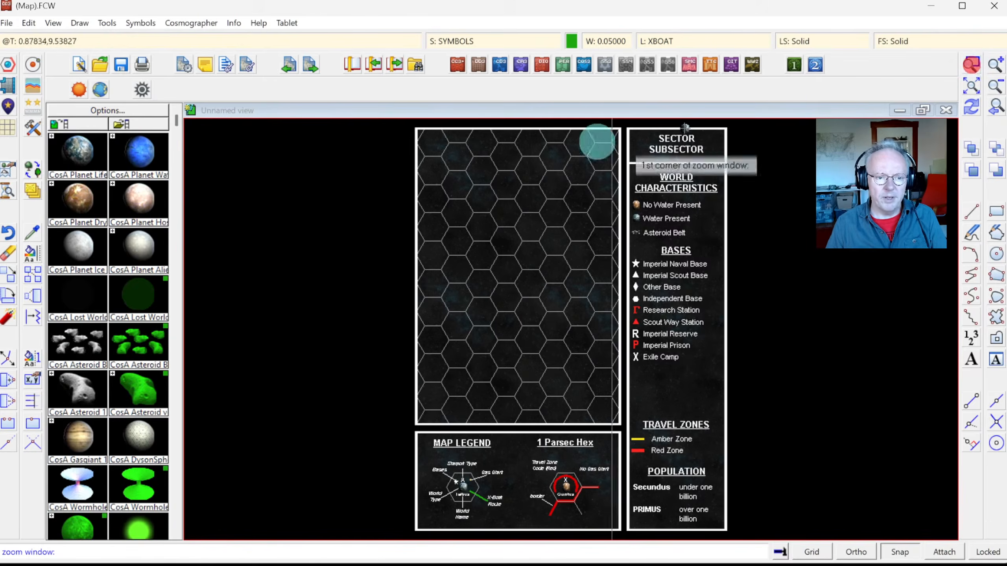
click(409, 125)
click(617, 419)
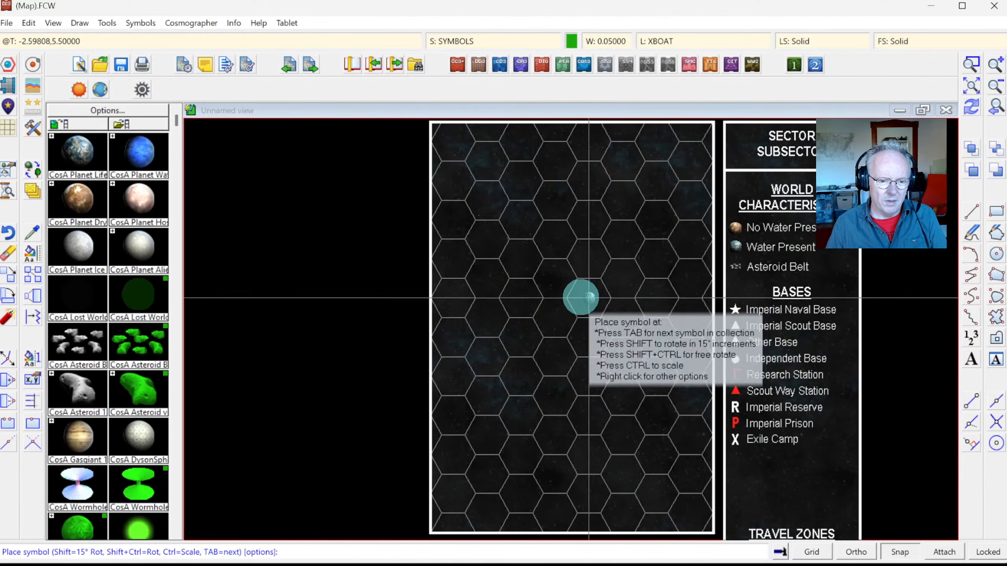
click(590, 257)
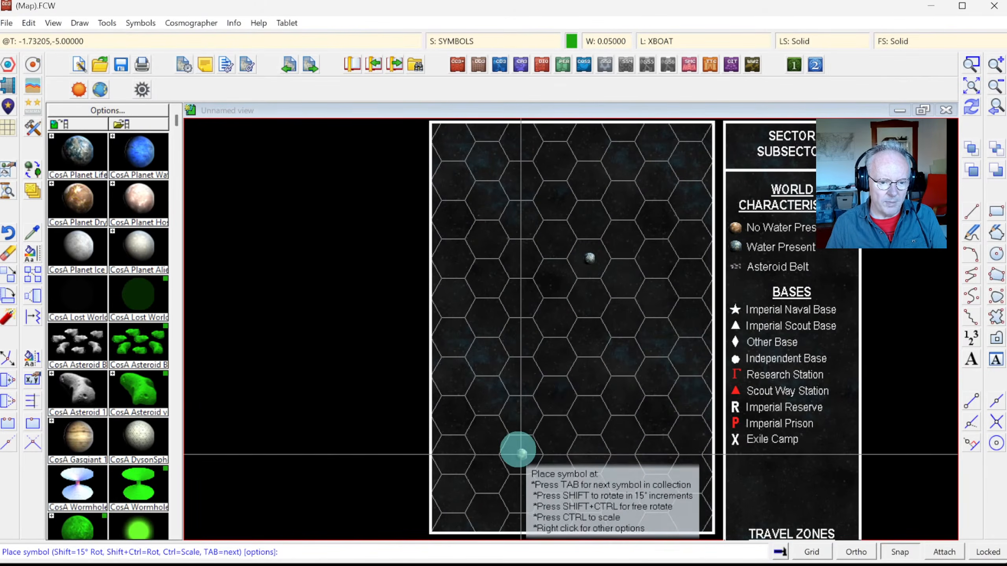
click(521, 454)
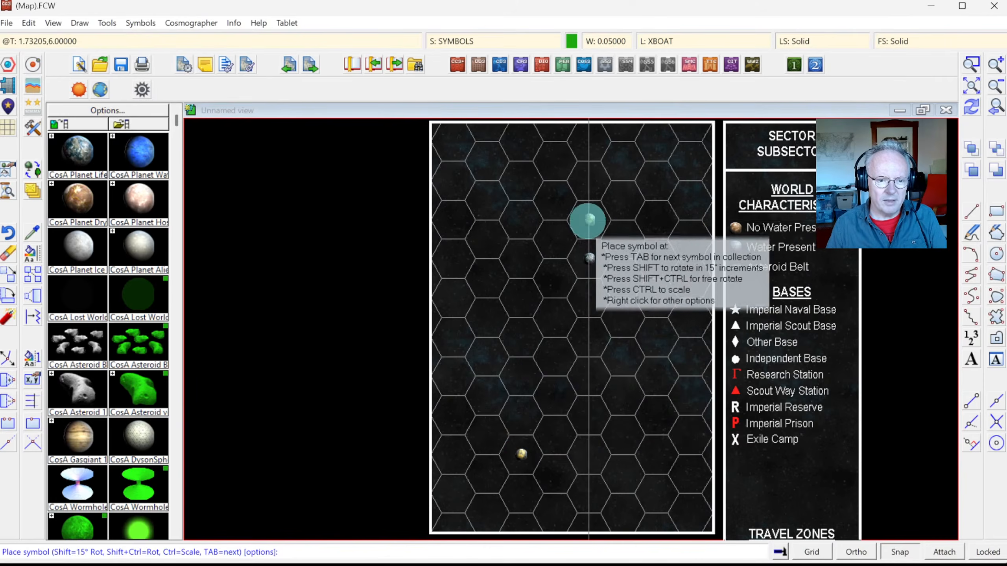
click(590, 219)
click(656, 221)
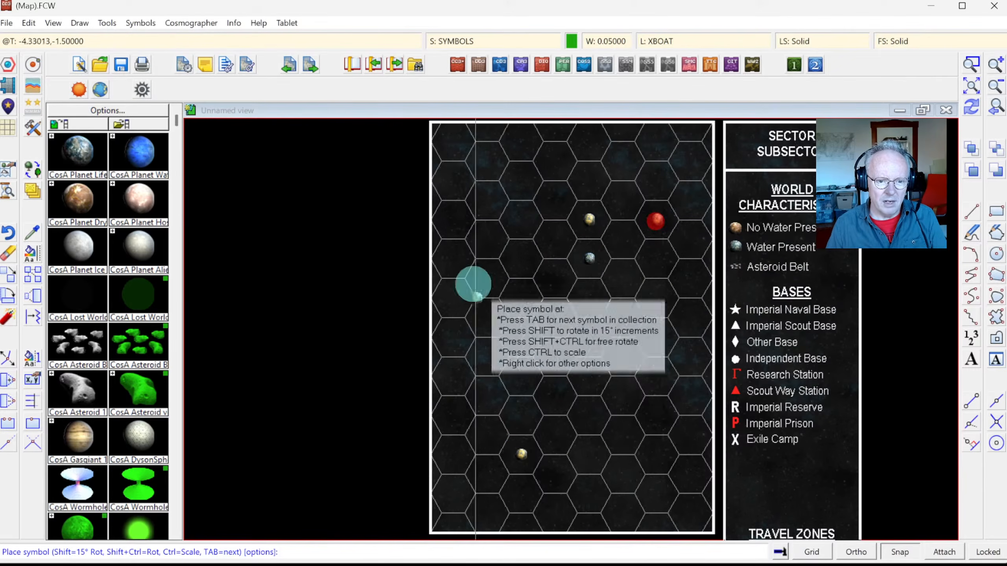
Try the CosA Planet Ice symbol, checking its scale parameters and the drawing's default symbol scale without changing them.
click(88, 244)
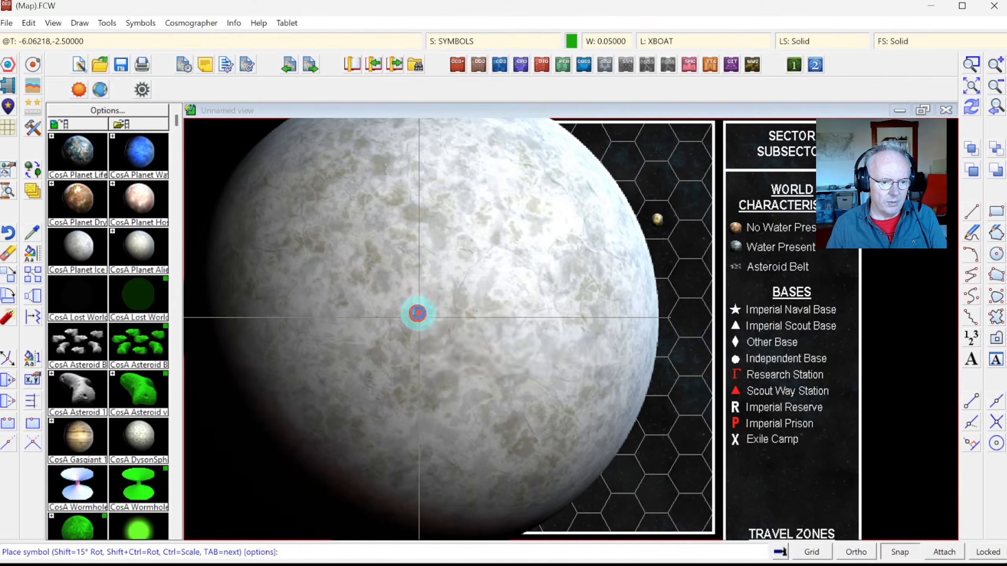
right_click(418, 314)
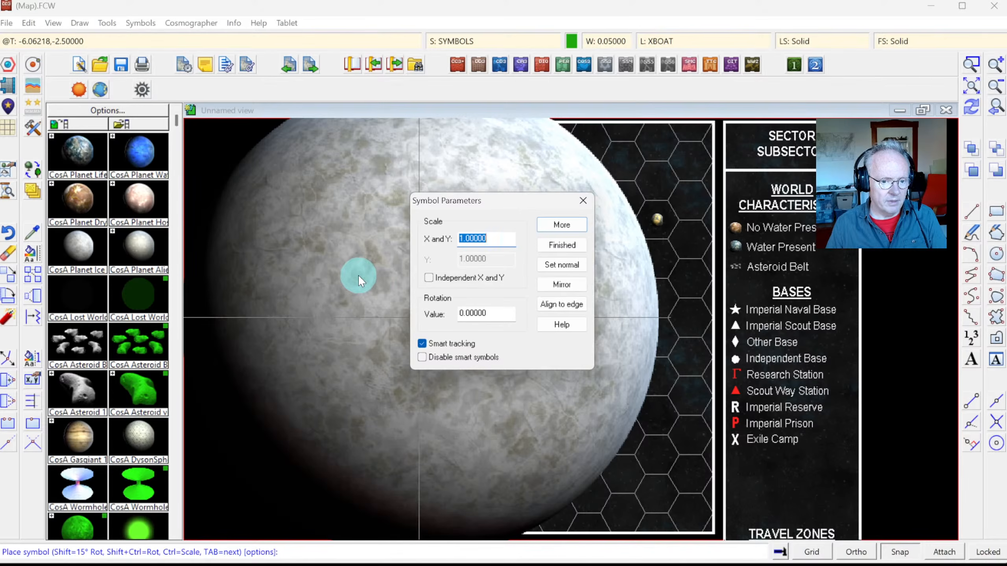
key(Escape)
click(183, 66)
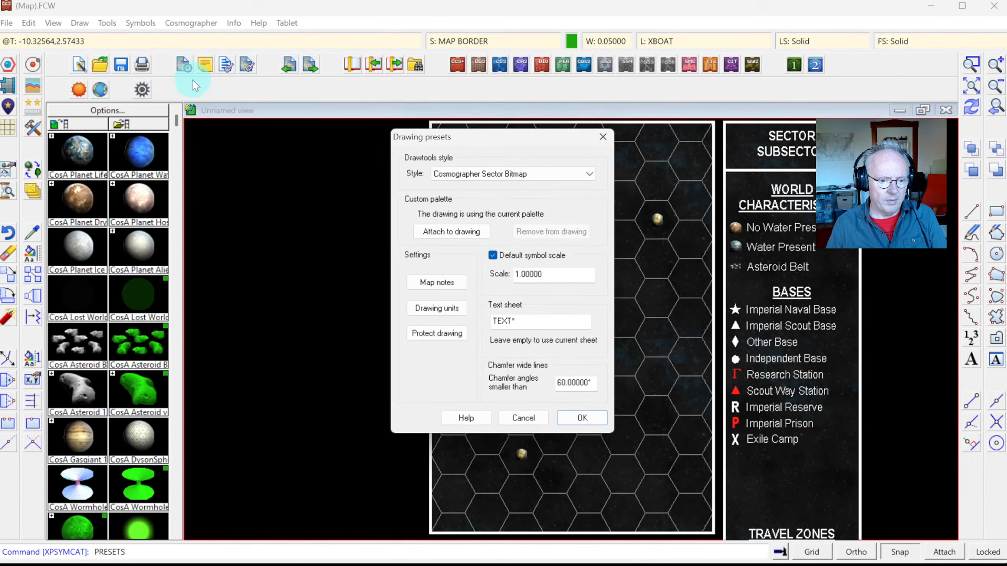
key(Escape)
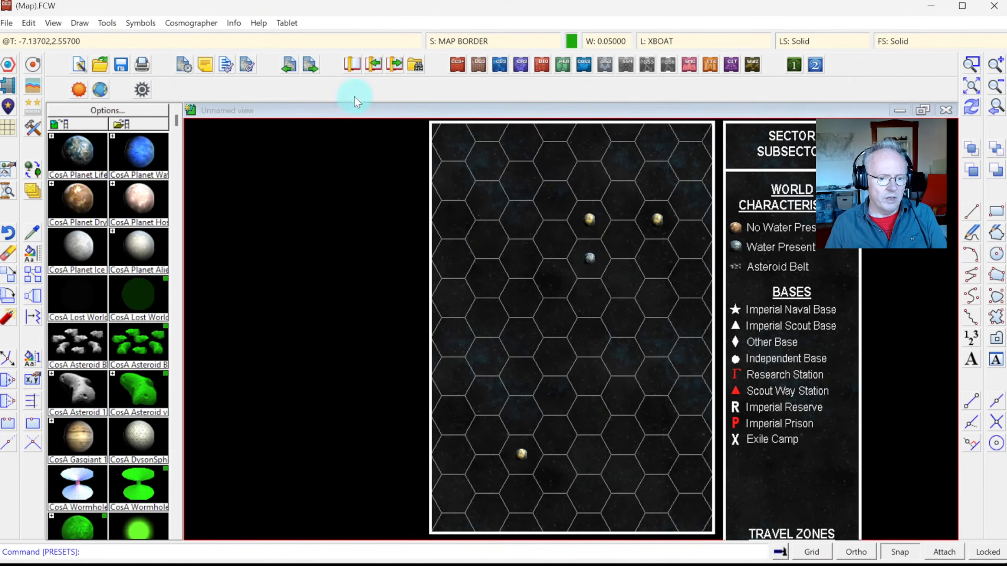
Look through the symbols defined in the drawing in the Symbol Manager, from the C-World symbols to the CosA planets, and close it.
click(141, 22)
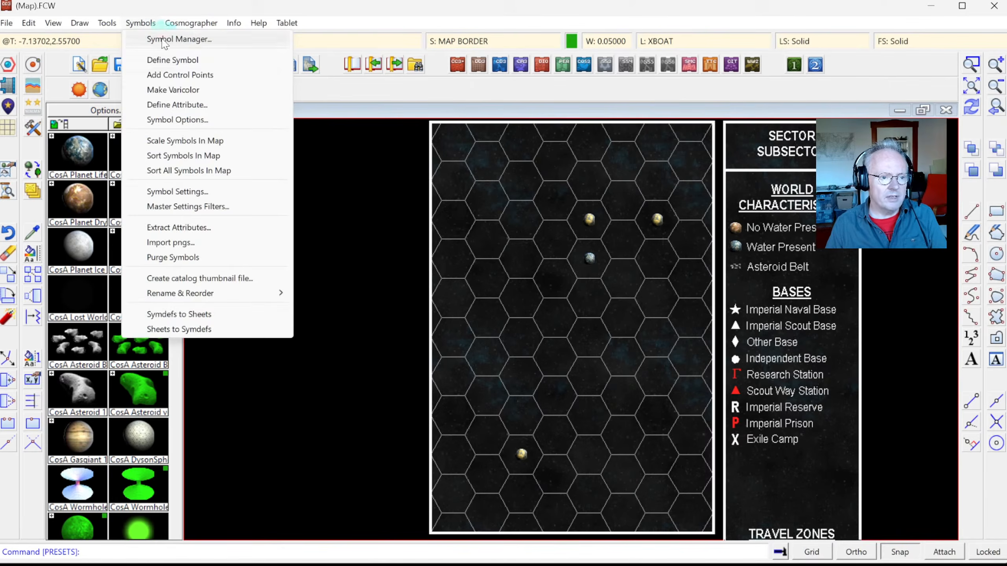
click(161, 38)
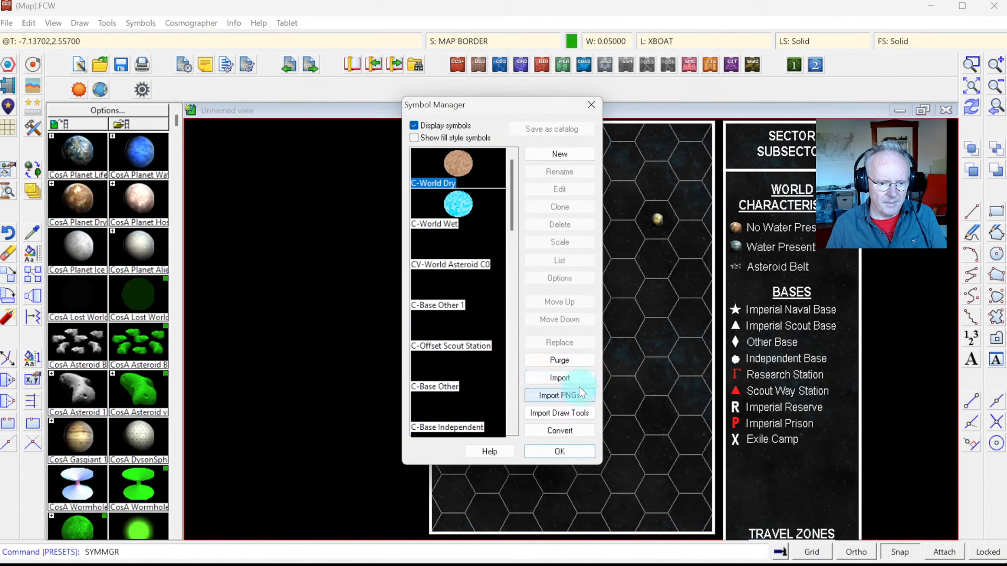
drag(515, 197, 523, 385)
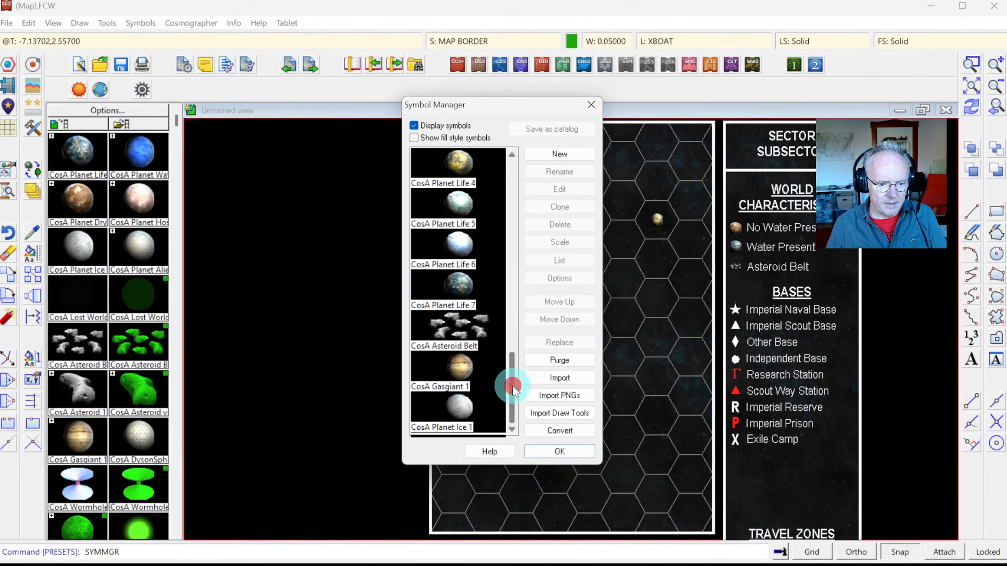
drag(514, 380, 517, 326)
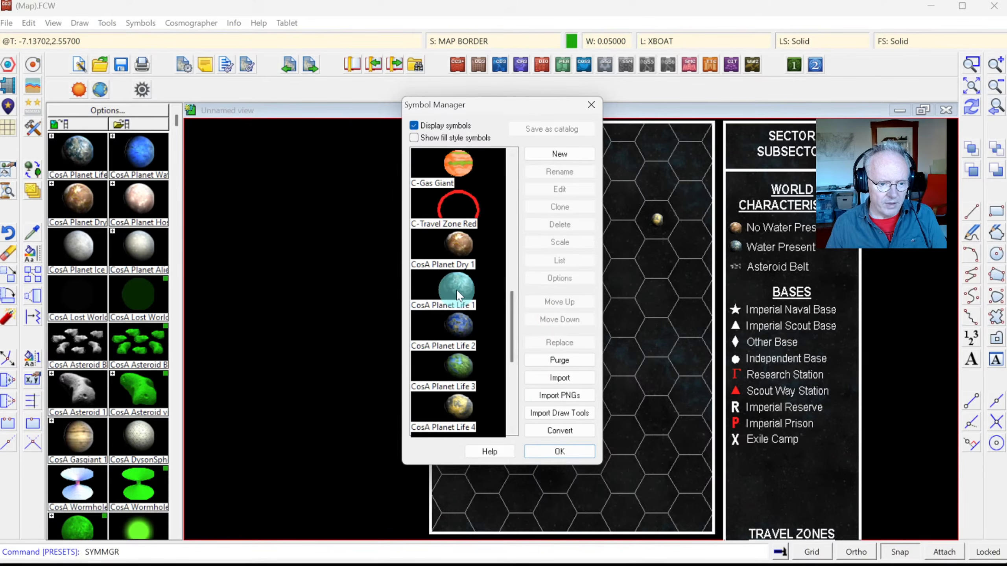
click(487, 361)
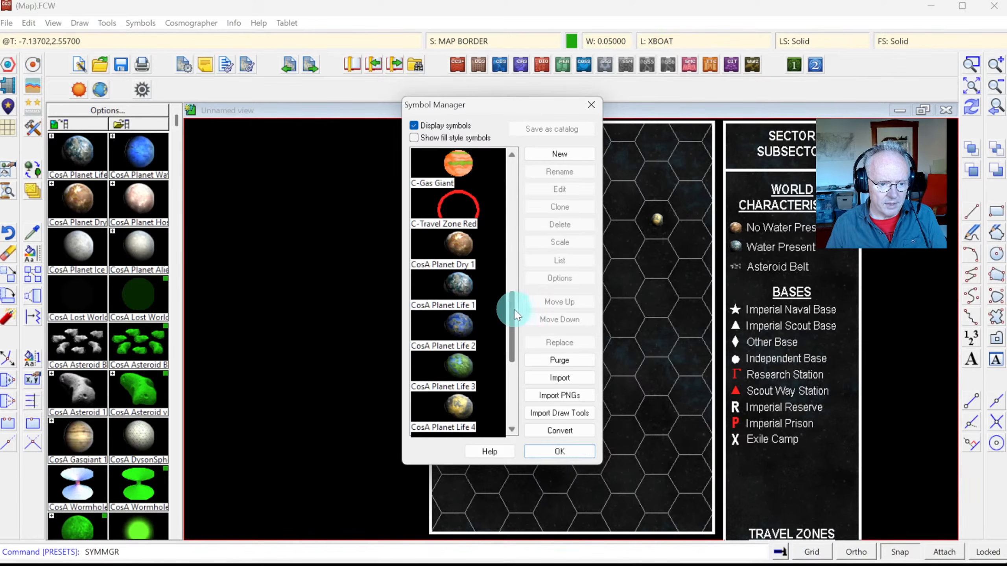
drag(515, 313, 531, 374)
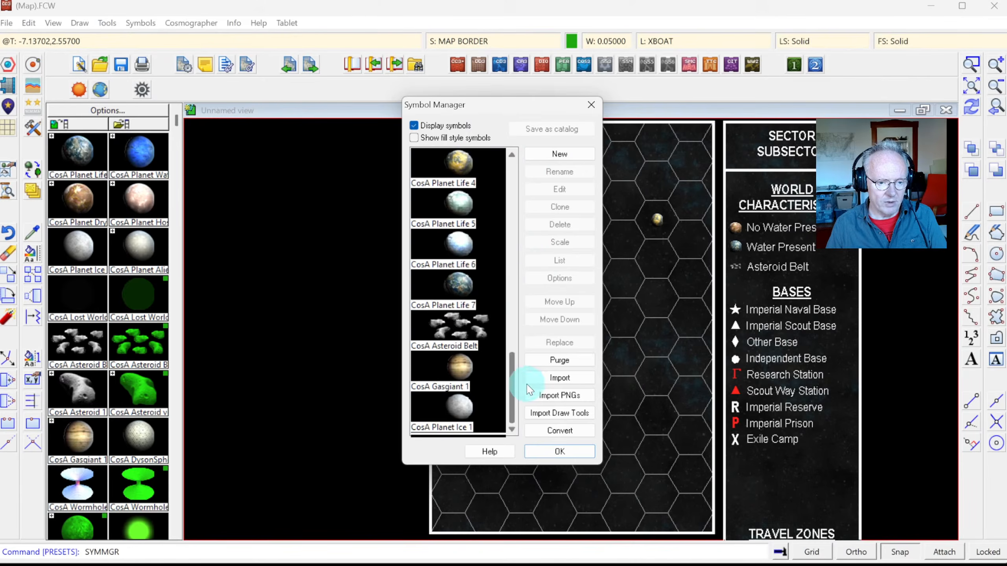
click(571, 453)
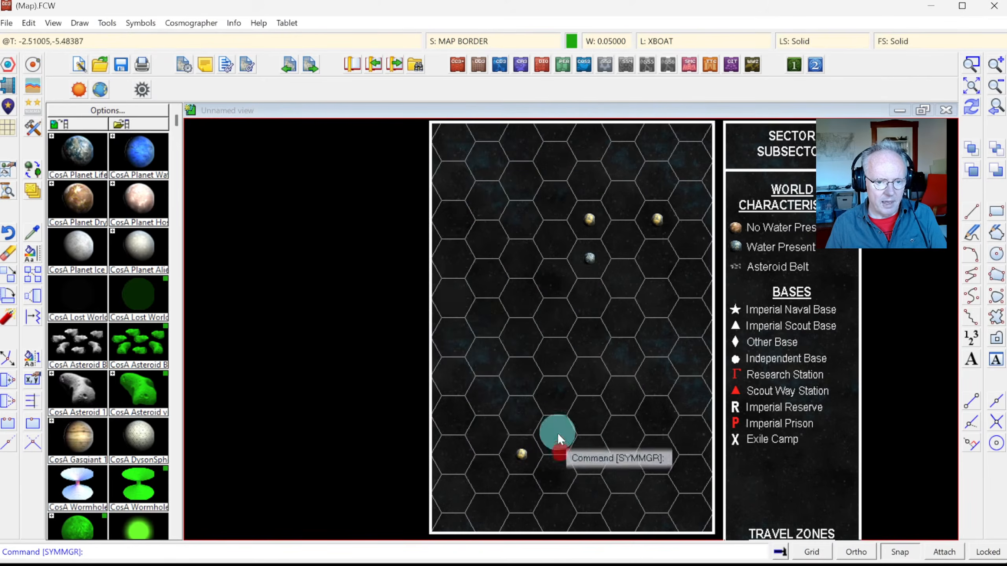
Scale down the CosA Planet Ice symbol through its symbol parameters and place one in a hex near the grid's lower-right corner.
click(88, 262)
right_click(421, 307)
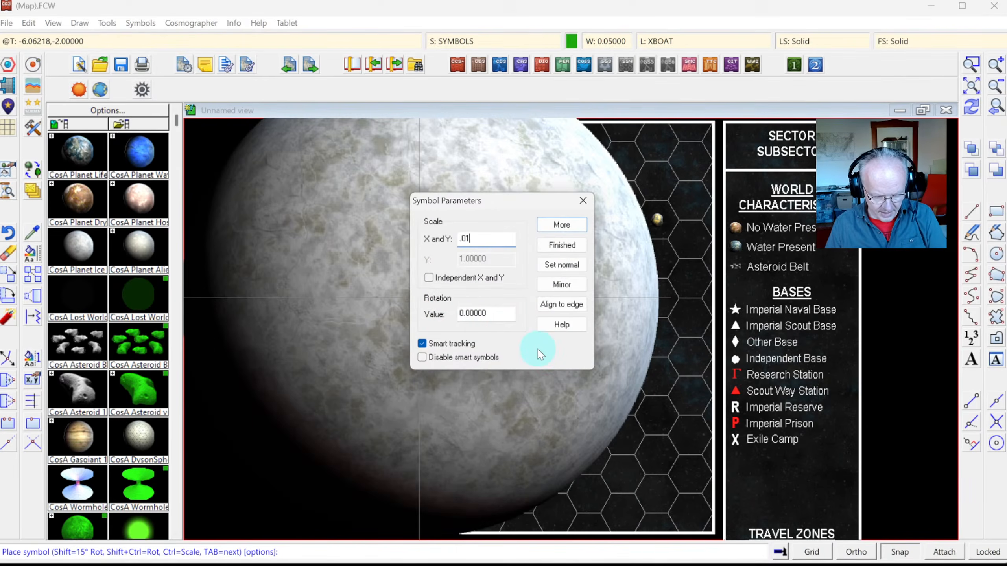
click(541, 229)
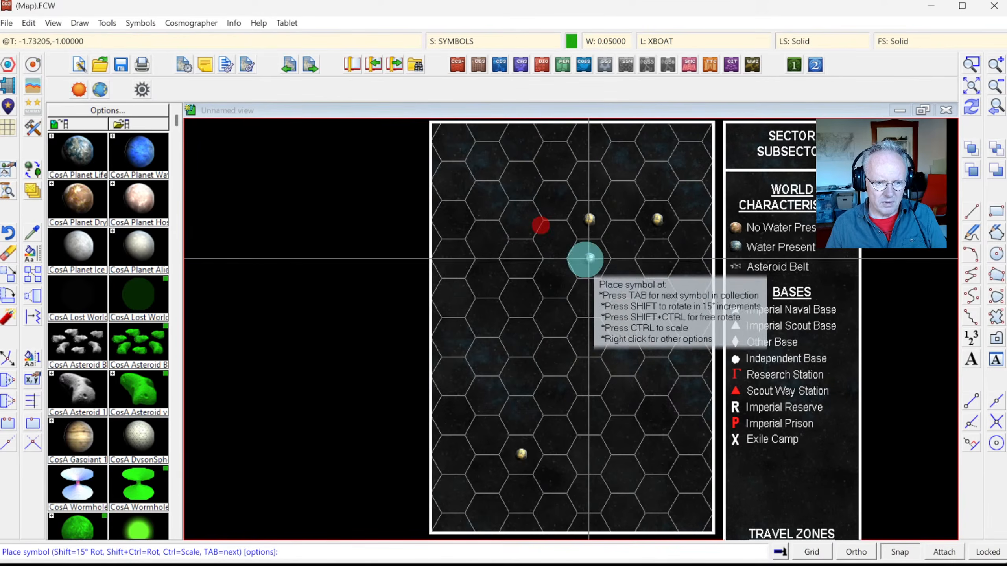
click(658, 414)
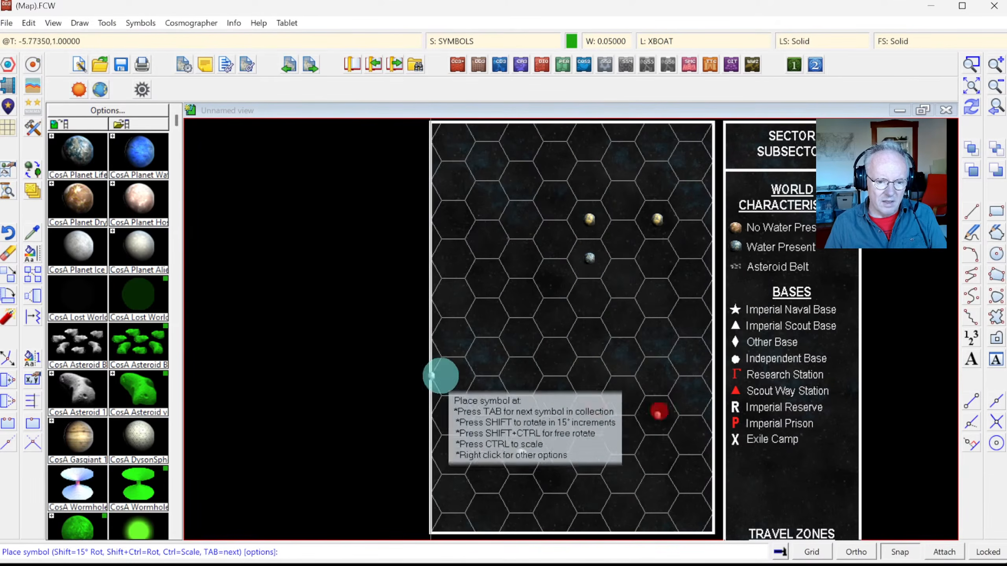
Place a CosA Asteroid Belt symbol at normal scale, 1.00000, in a hex of the second column, just below the grid's middle.
click(83, 341)
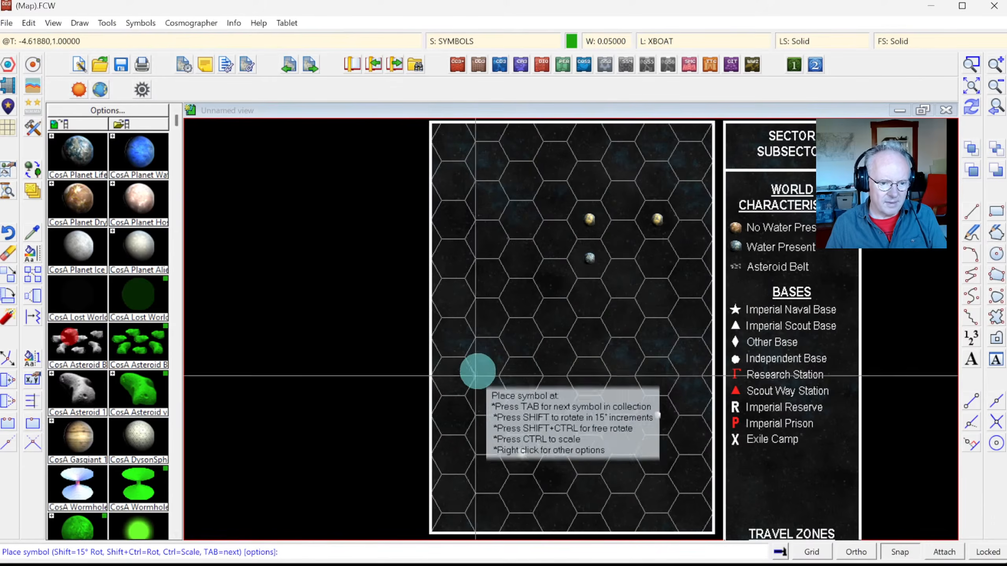
right_click(486, 357)
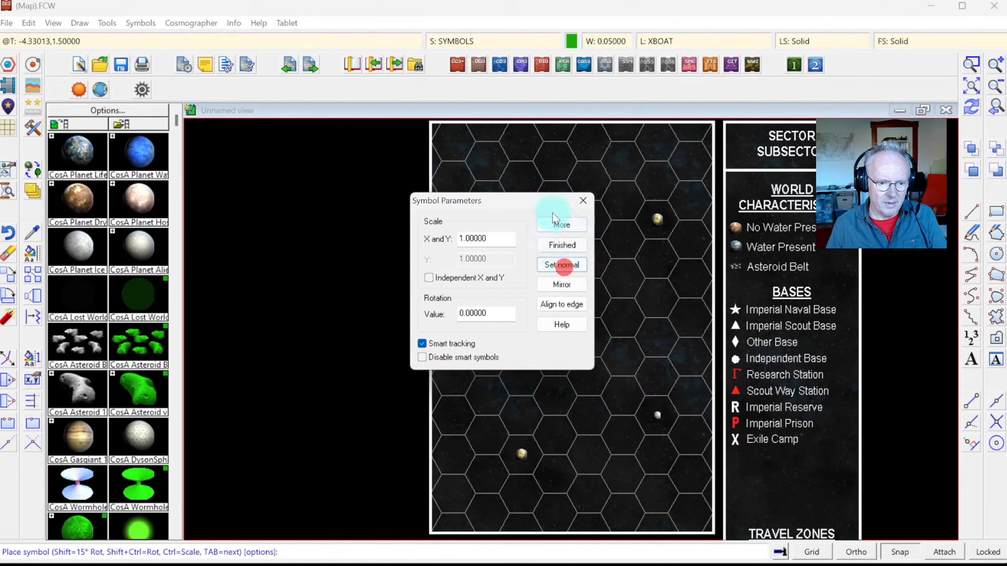
click(546, 228)
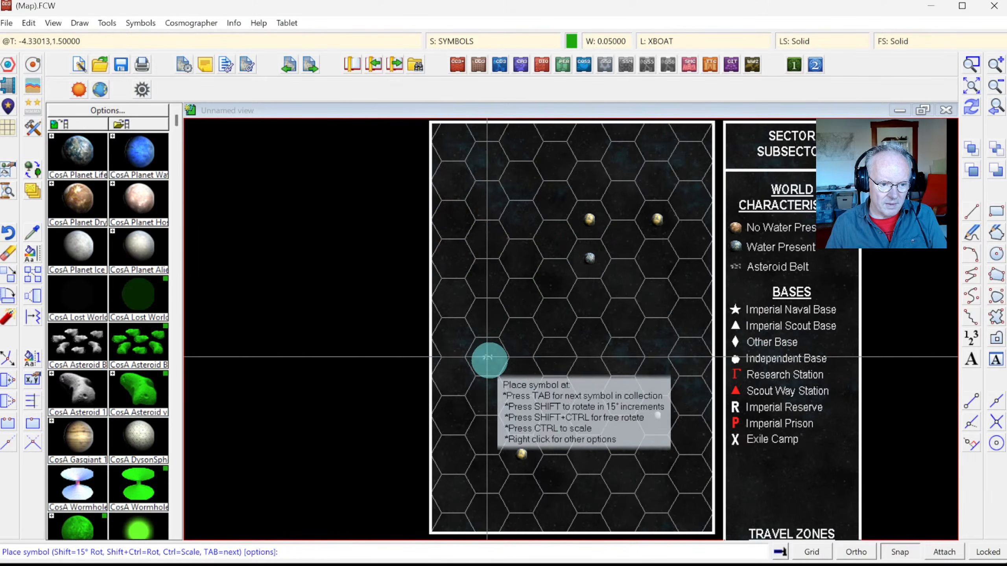
click(489, 360)
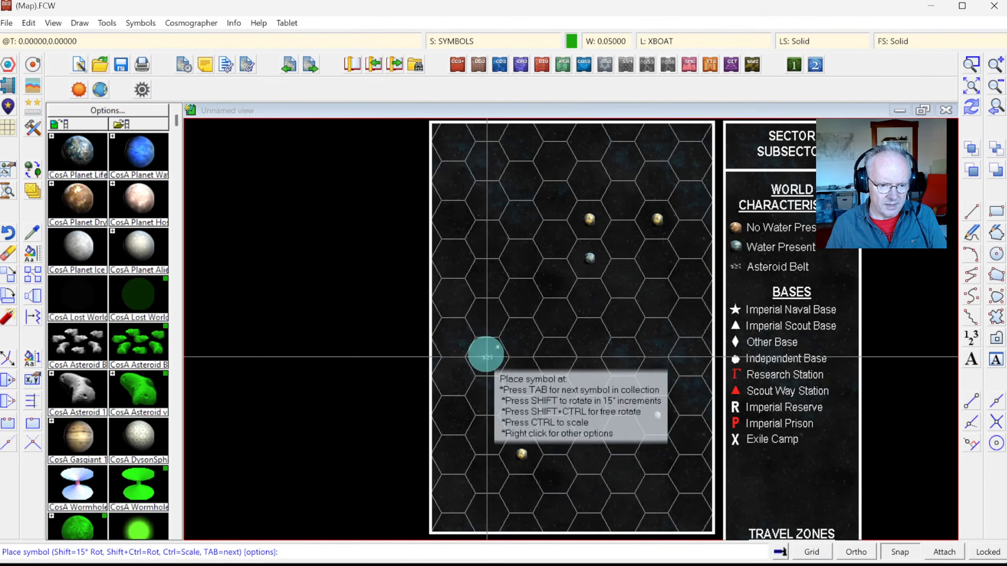
Place a CosA Planet Hot symbol at scale 0.0175 in the grid's upper-left area and a CosA Wormhole at the same scale below the centre.
click(150, 205)
right_click(462, 217)
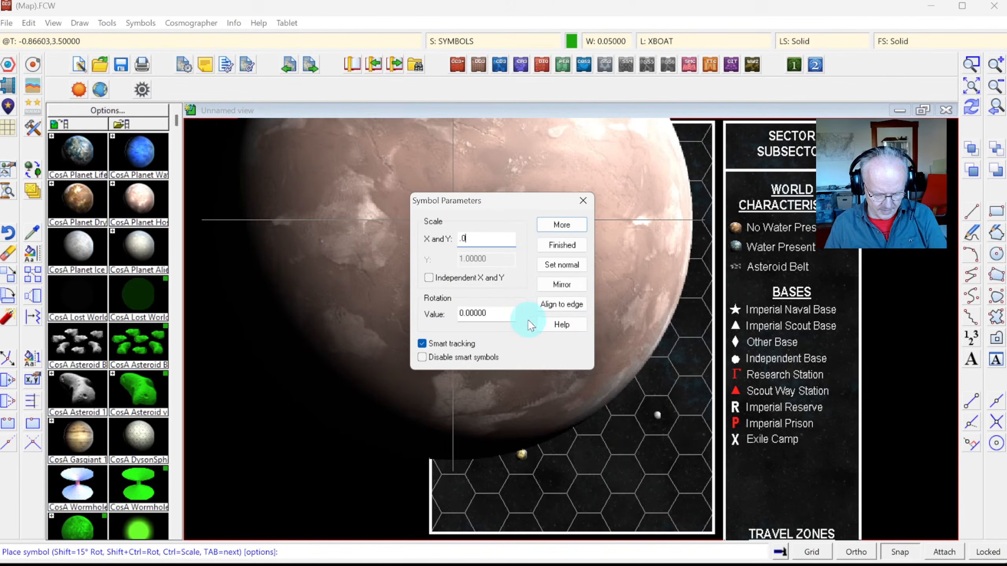
click(559, 224)
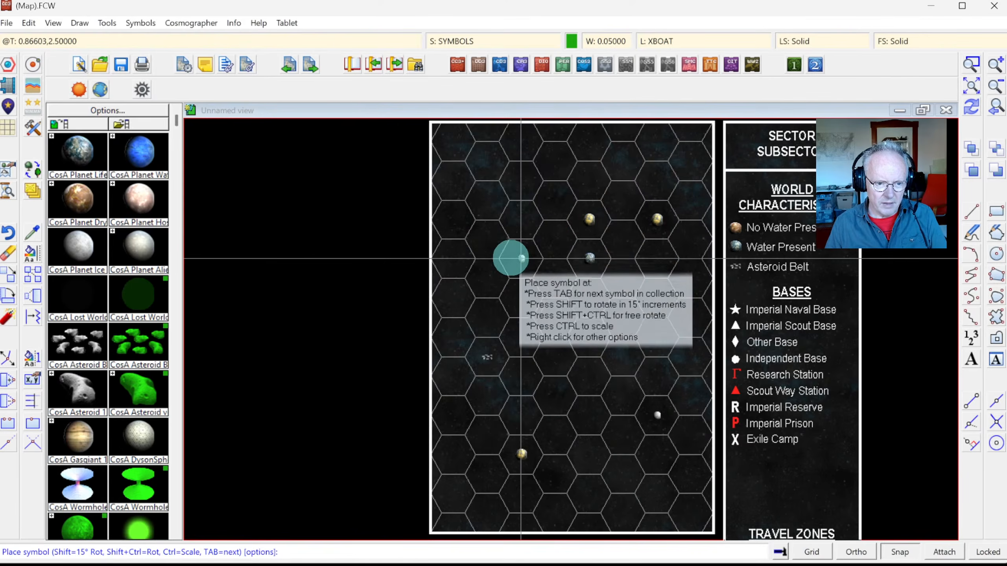
click(488, 238)
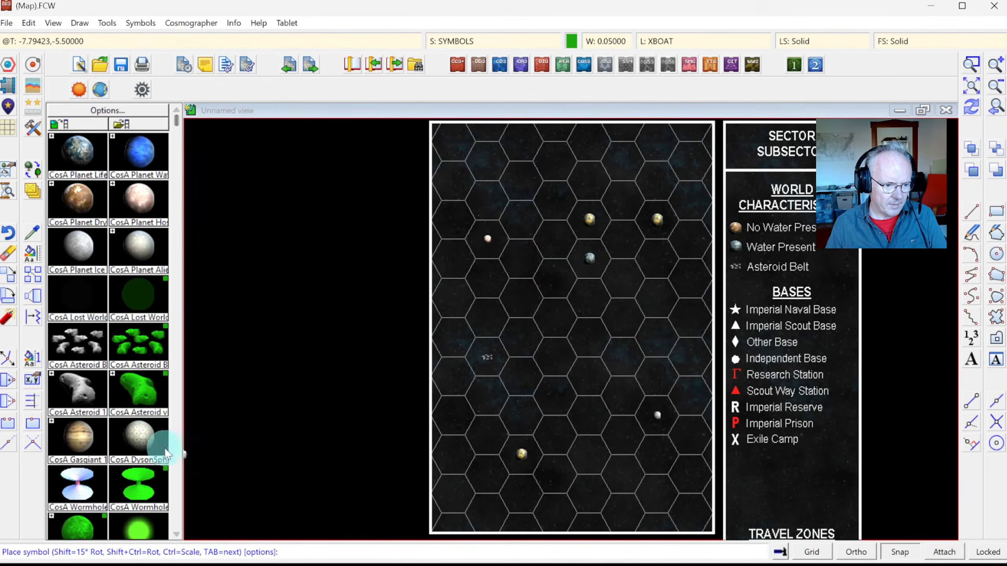
click(85, 485)
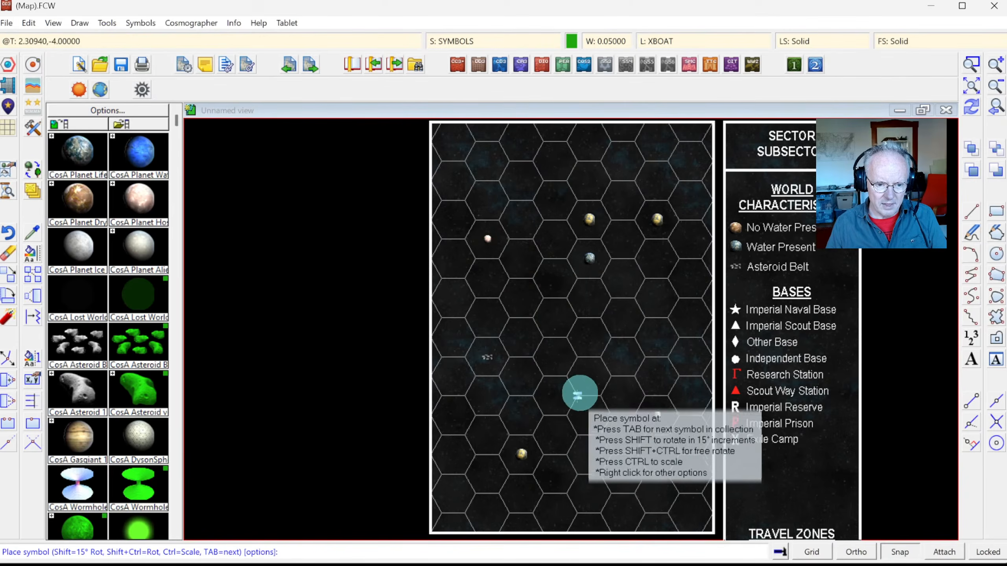
click(584, 379)
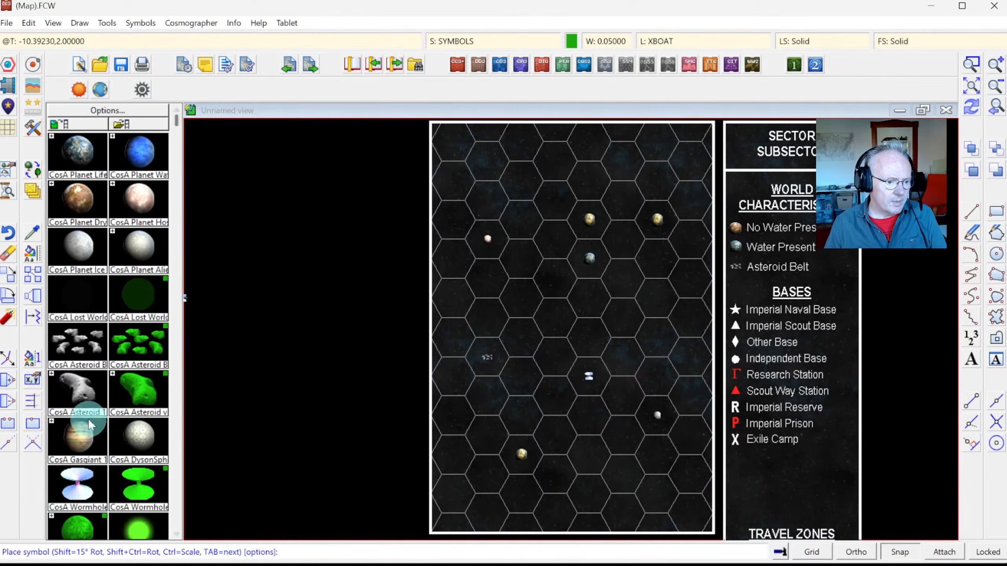
Place CosA Gasgiant markers at normal scale beside five worlds: the hot planet, the ice planet and three of the life planets.
right_click(388, 352)
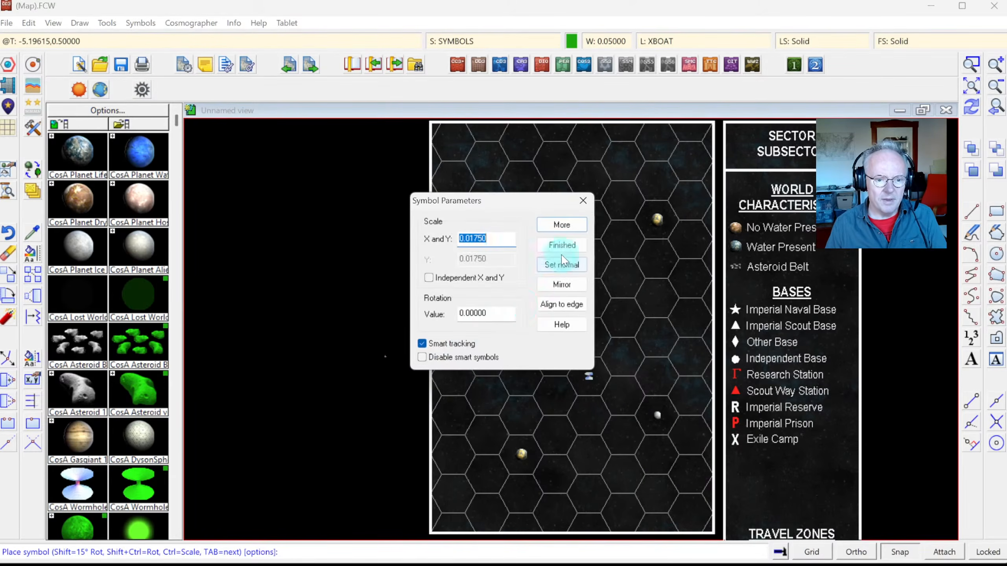
click(561, 265)
click(562, 245)
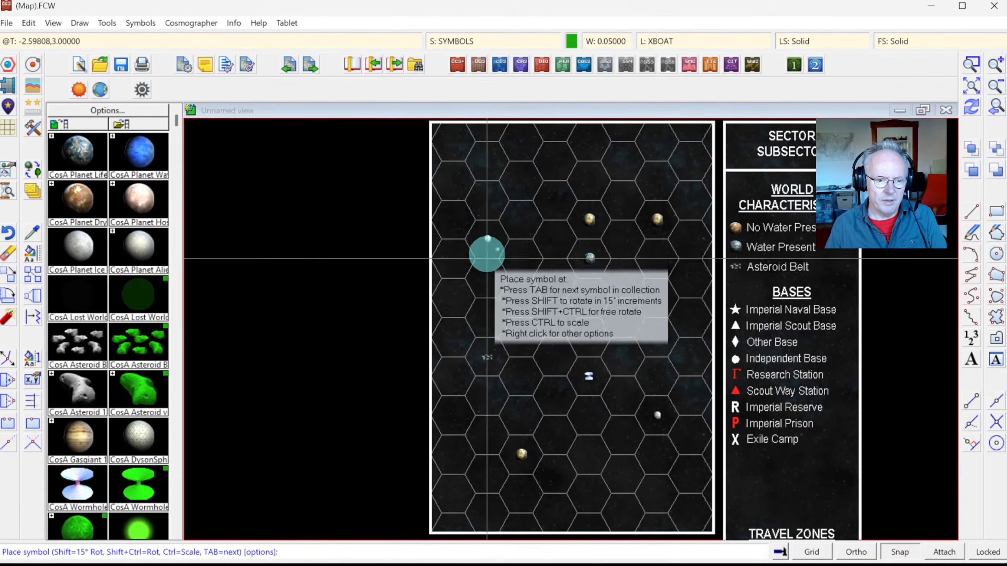
click(488, 238)
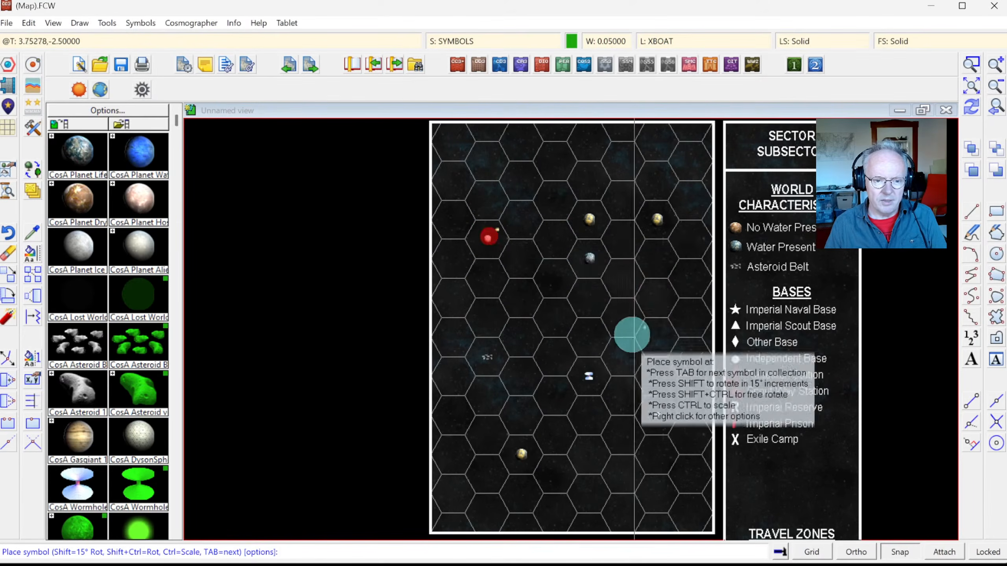
click(590, 257)
click(655, 217)
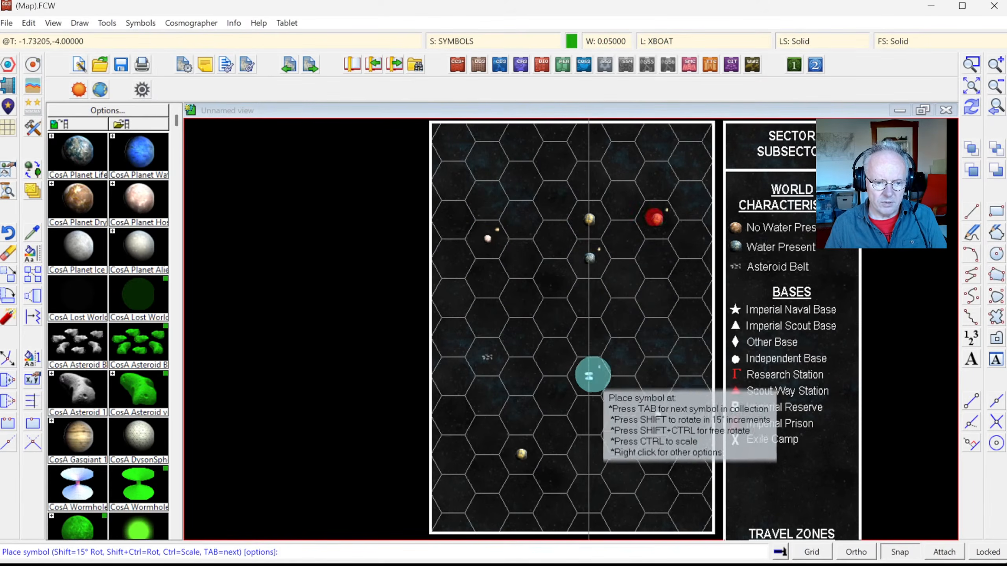
click(520, 455)
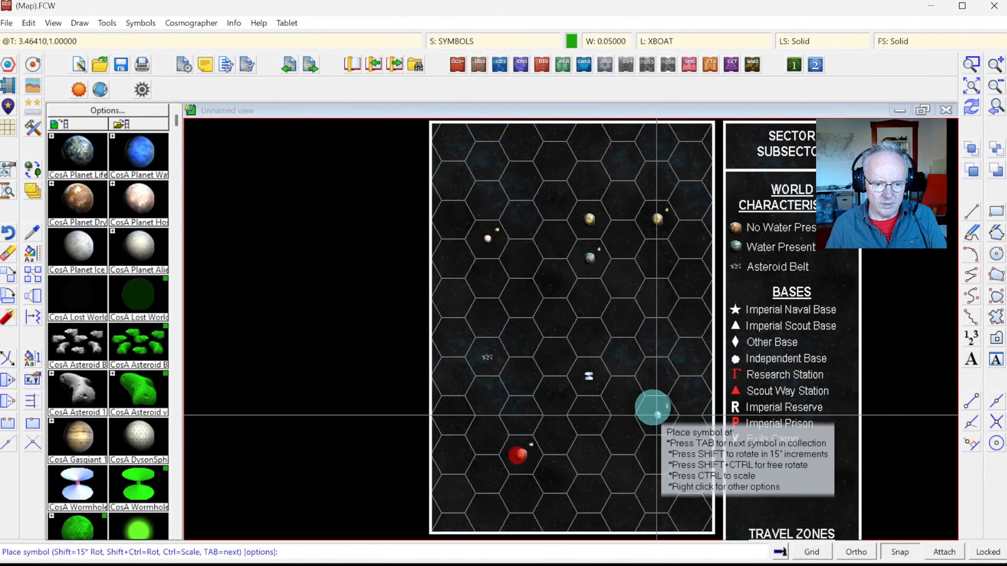
click(653, 409)
key(Escape)
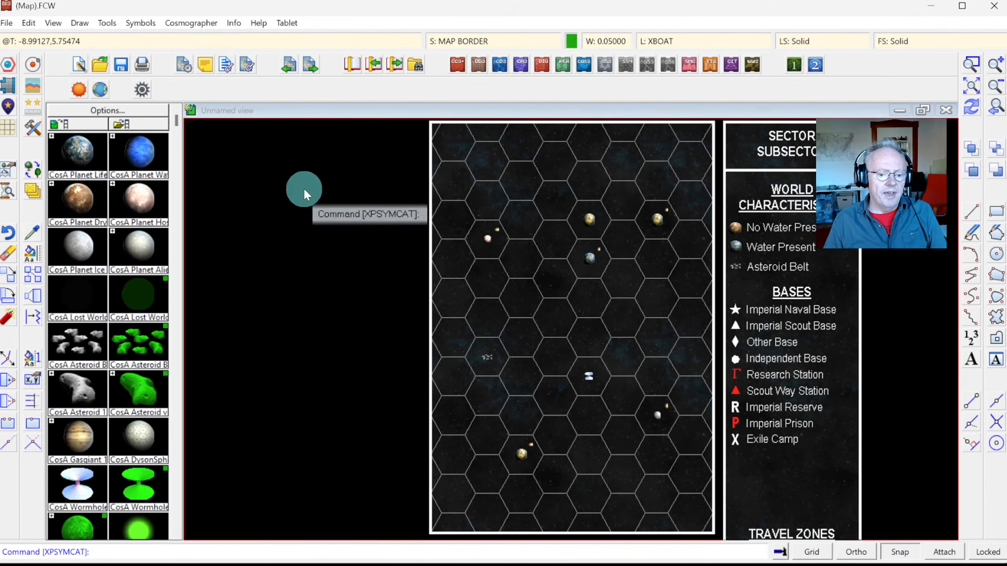
click(33, 129)
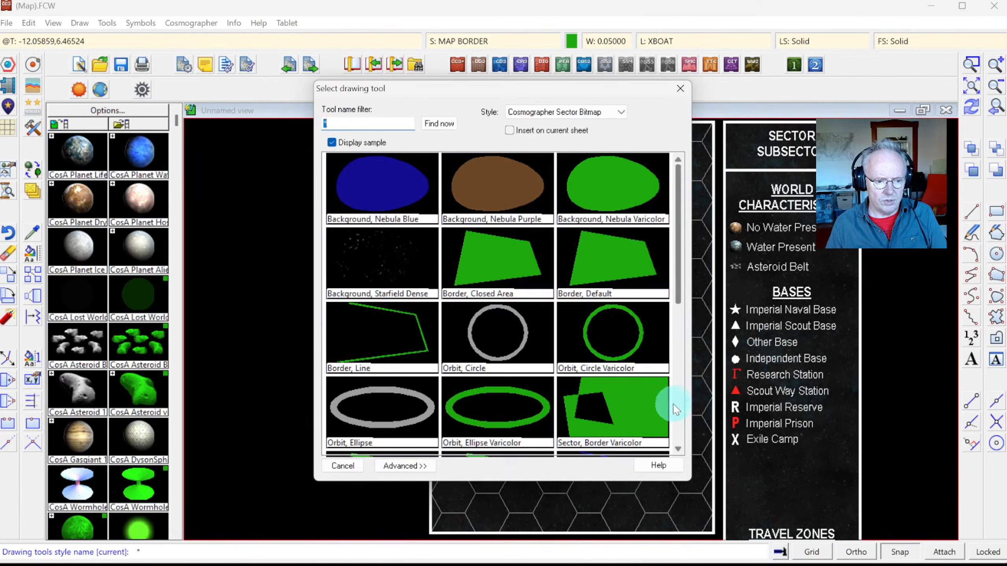
click(681, 405)
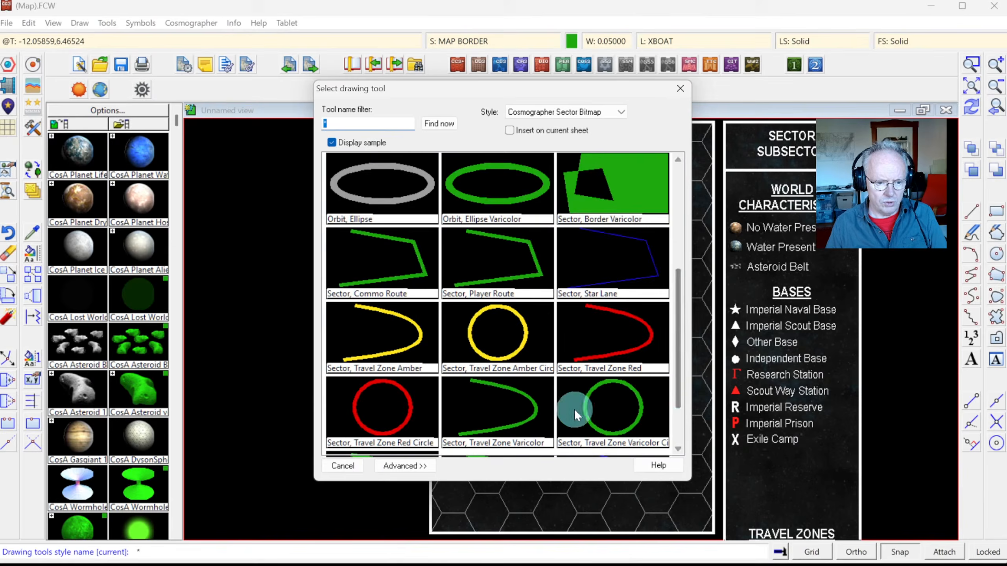
click(676, 420)
double_click(372, 404)
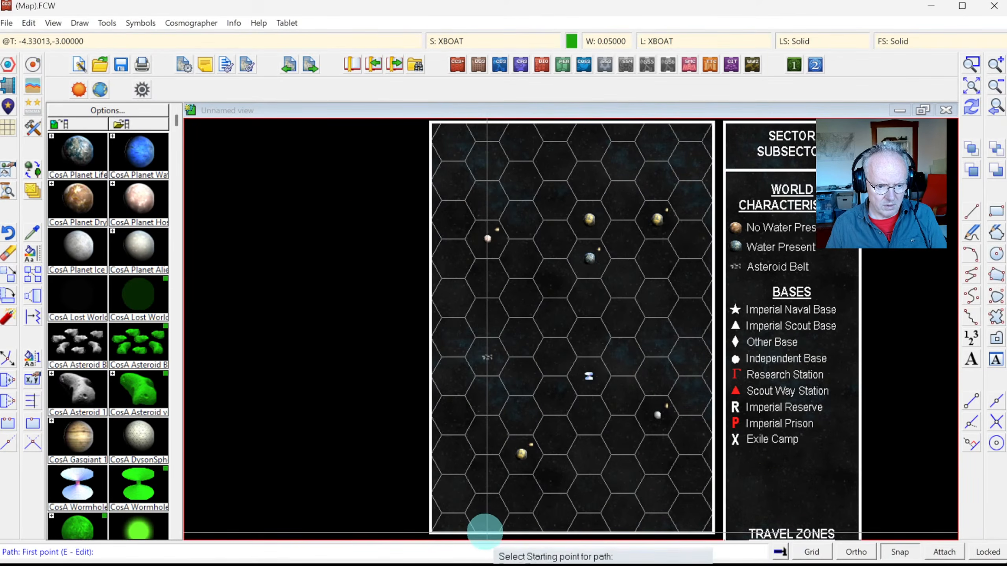
click(483, 506)
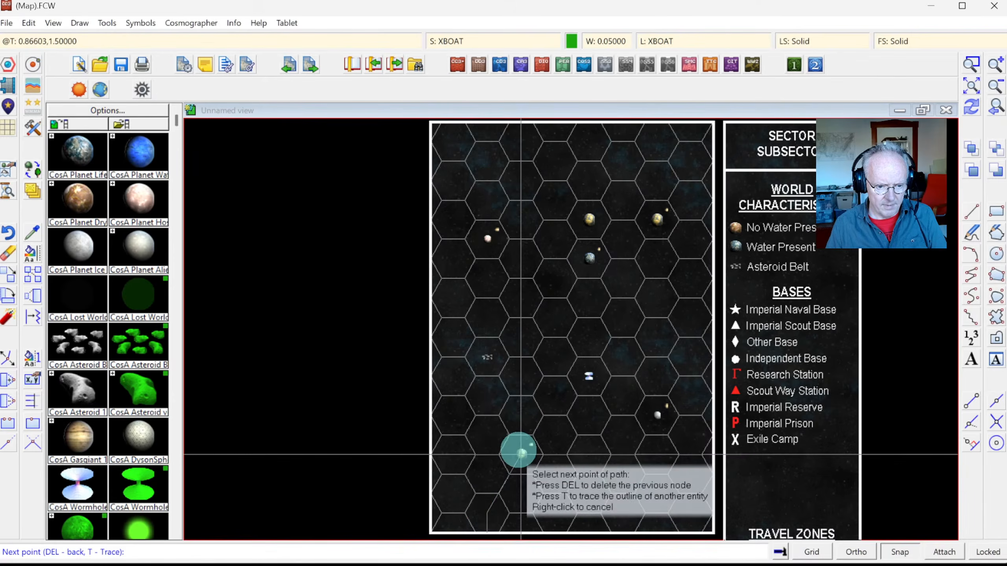
key(Escape)
Draw a green XBoat route from the grid's bottom border through the lower-left life planet to the ice planet.
right_click(486, 526)
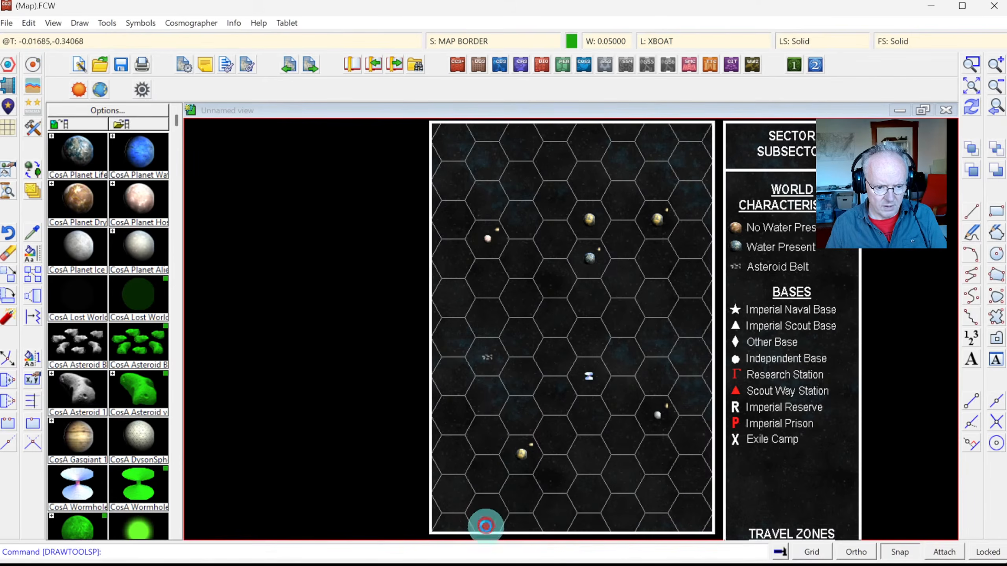
double_click(383, 414)
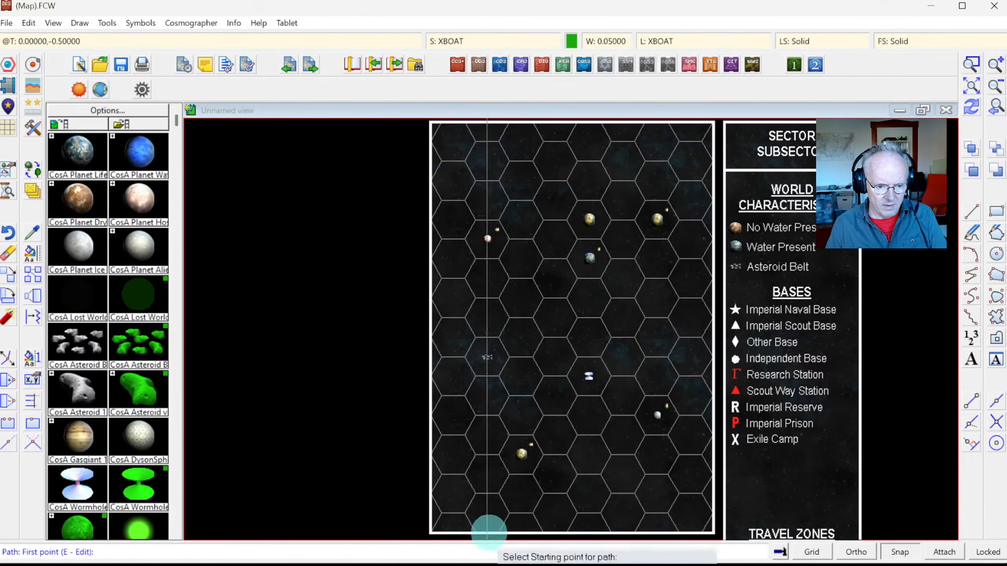
click(489, 530)
click(520, 455)
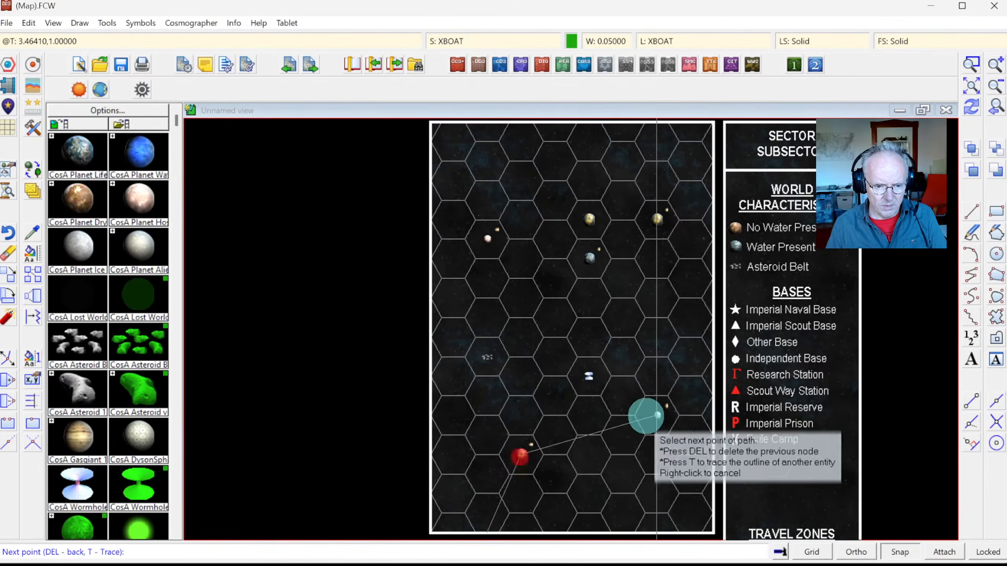
click(652, 417)
right_click(573, 427)
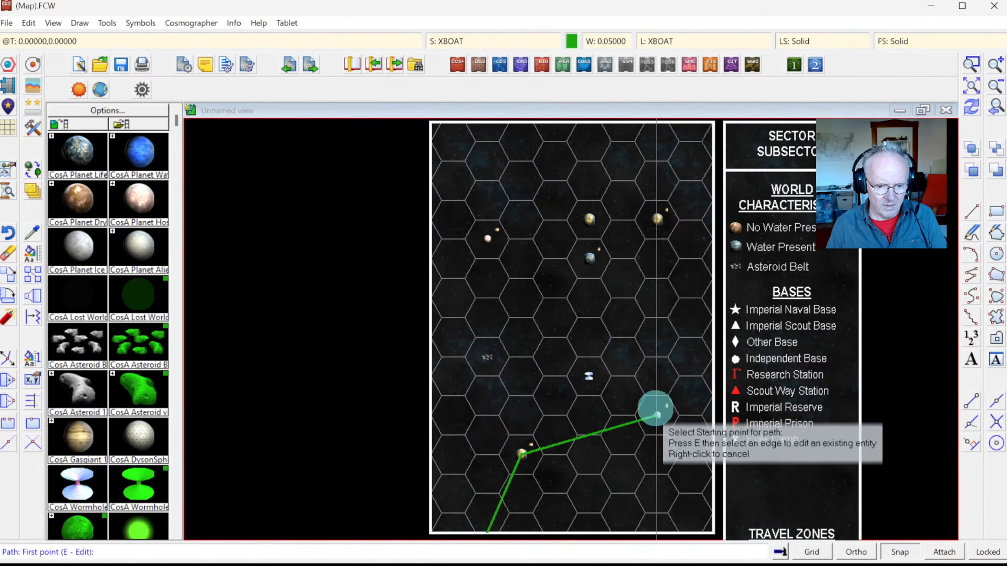
Draw a green XBoat route from the ice planet through the upper-right and central life planets and the hot planet to the grid's left border.
click(656, 414)
click(657, 220)
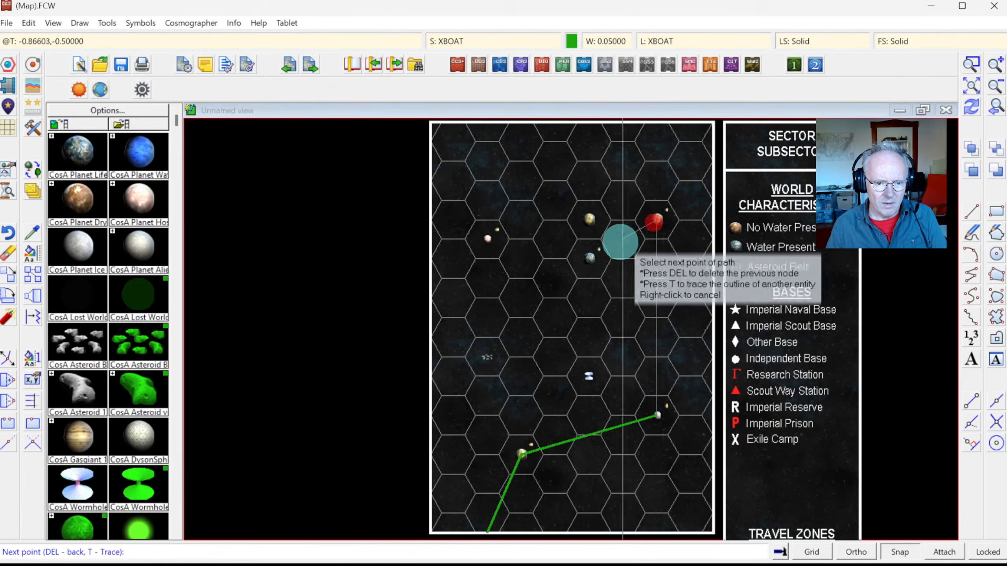
click(591, 256)
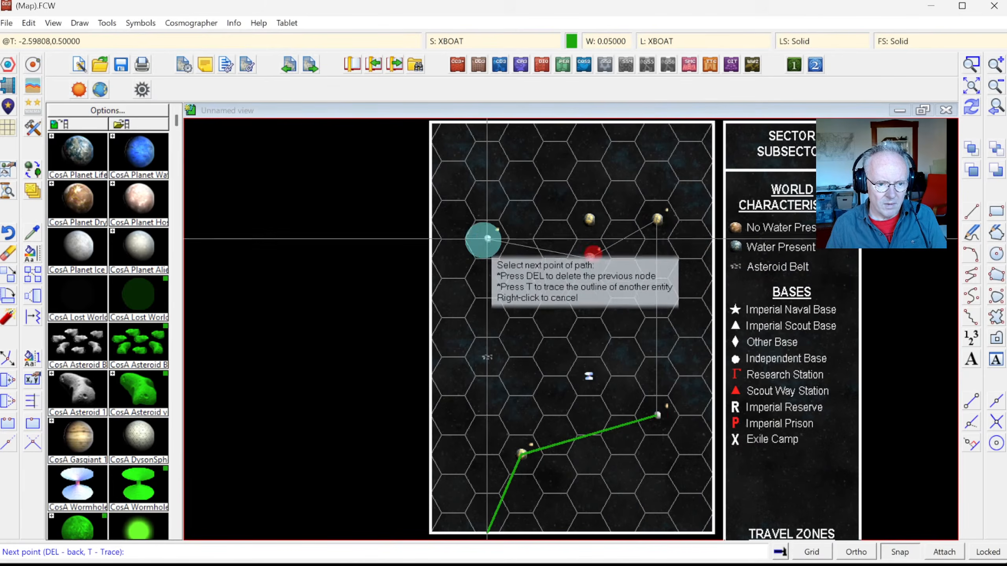
click(423, 208)
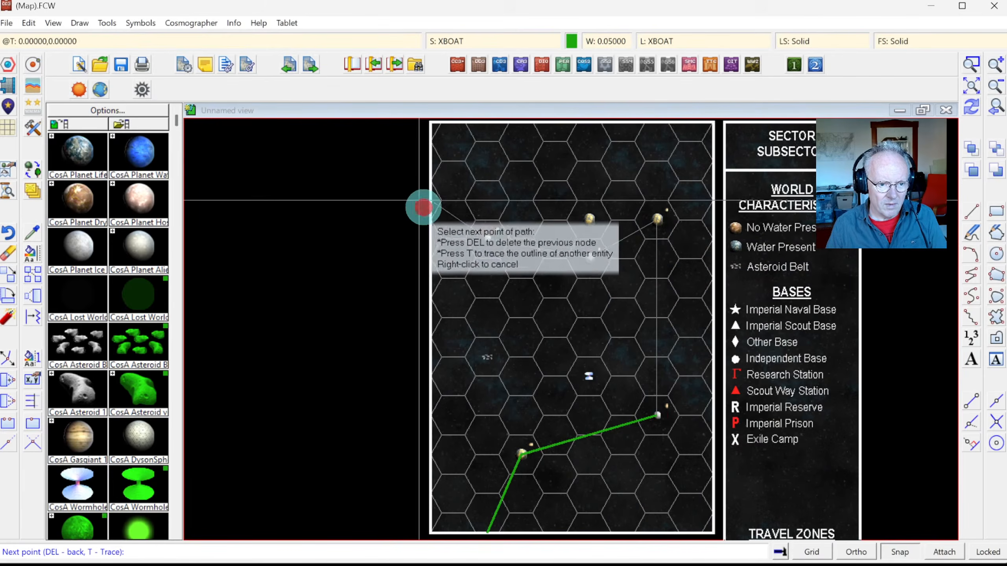
right_click(423, 207)
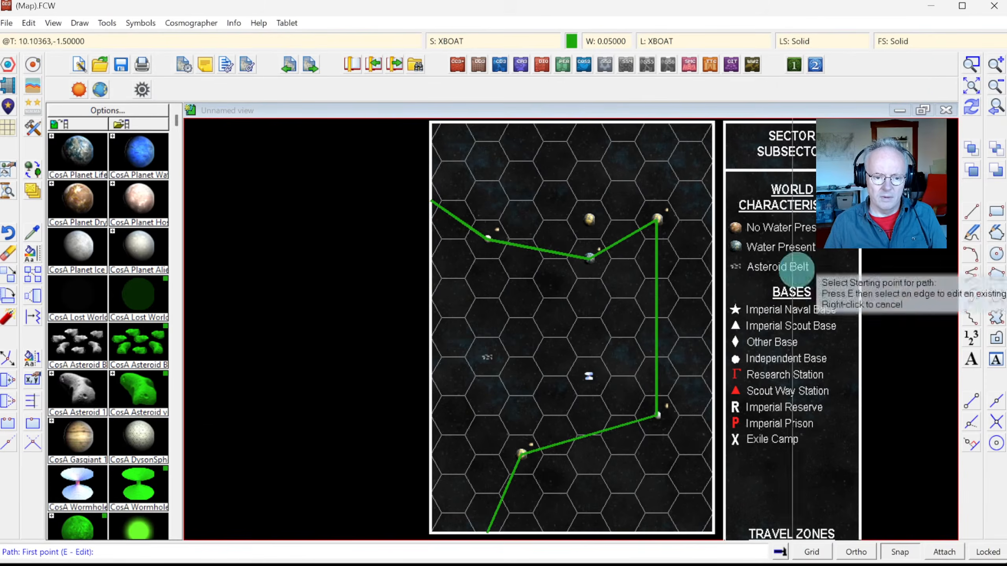
Draw two route branches, one from the ice planet to the grid's right border and one from the upper-right life planet to the top border.
click(655, 415)
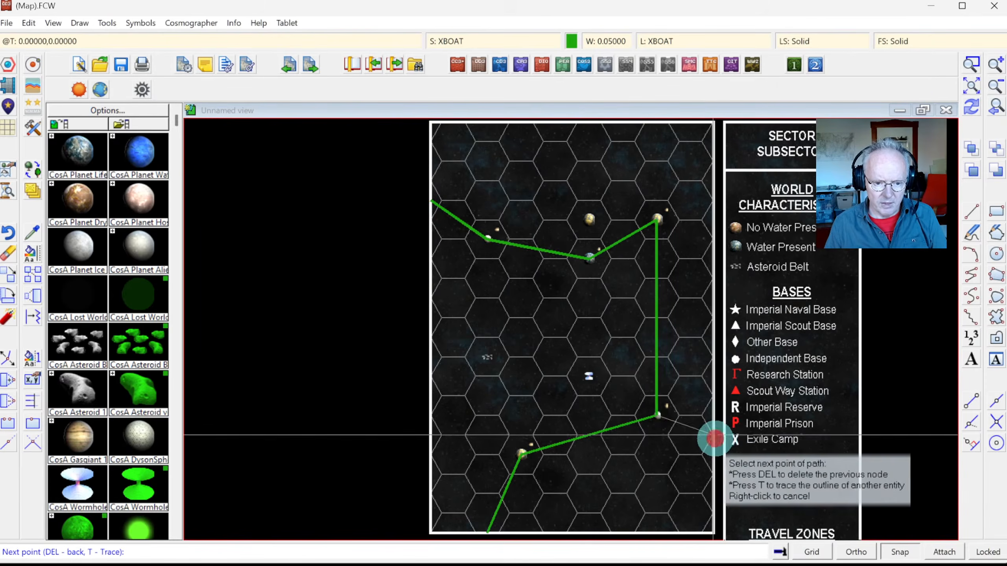
right_click(652, 396)
click(654, 220)
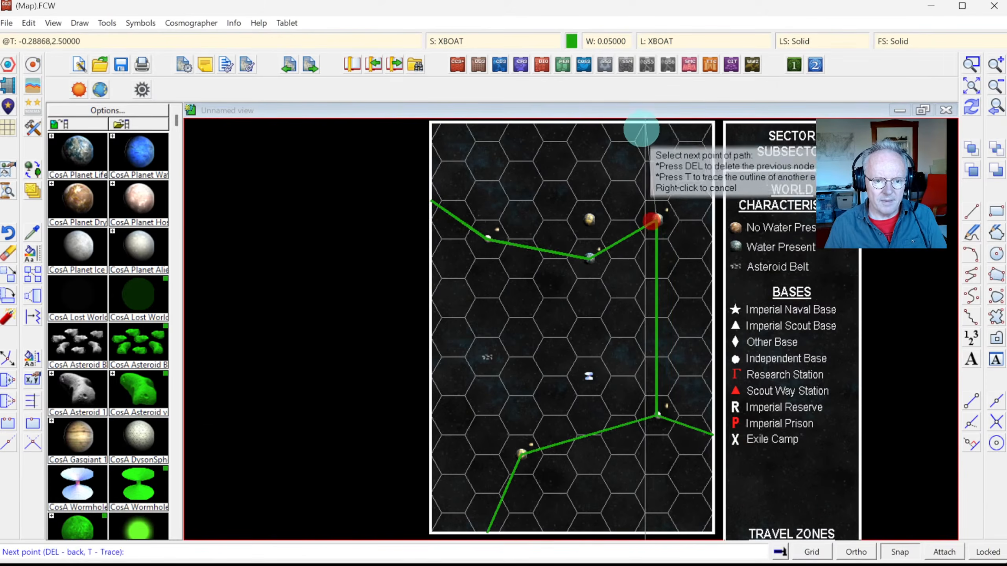
click(649, 129)
right_click(588, 152)
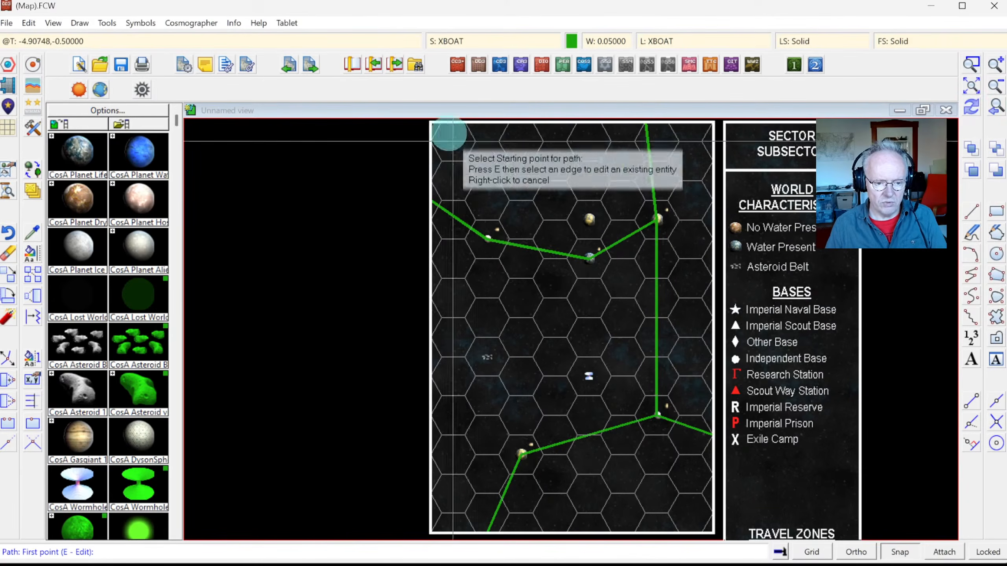
Review the effects assigned to the XBOAT sheet in the Drawing Sheets and Effects settings.
click(480, 43)
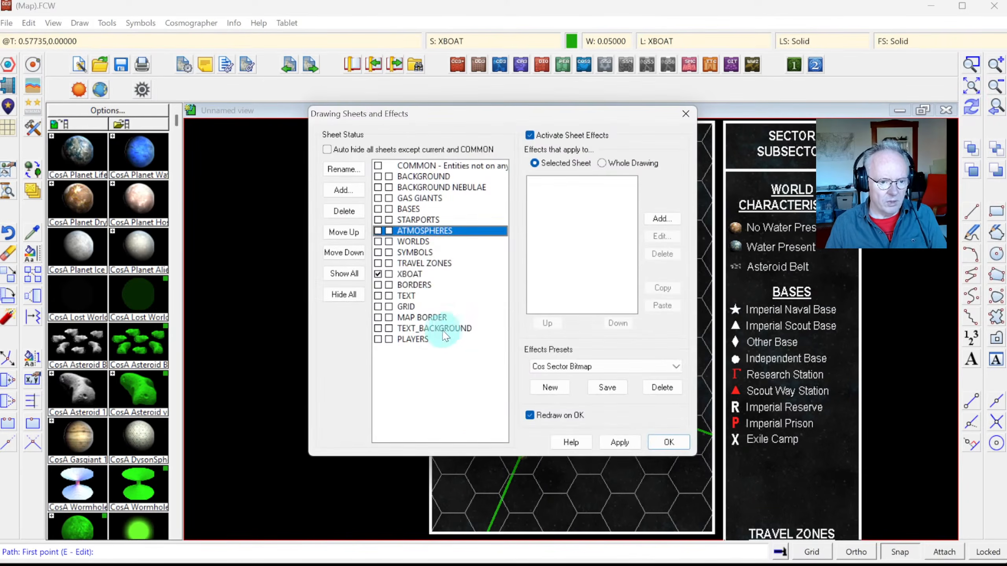
click(418, 274)
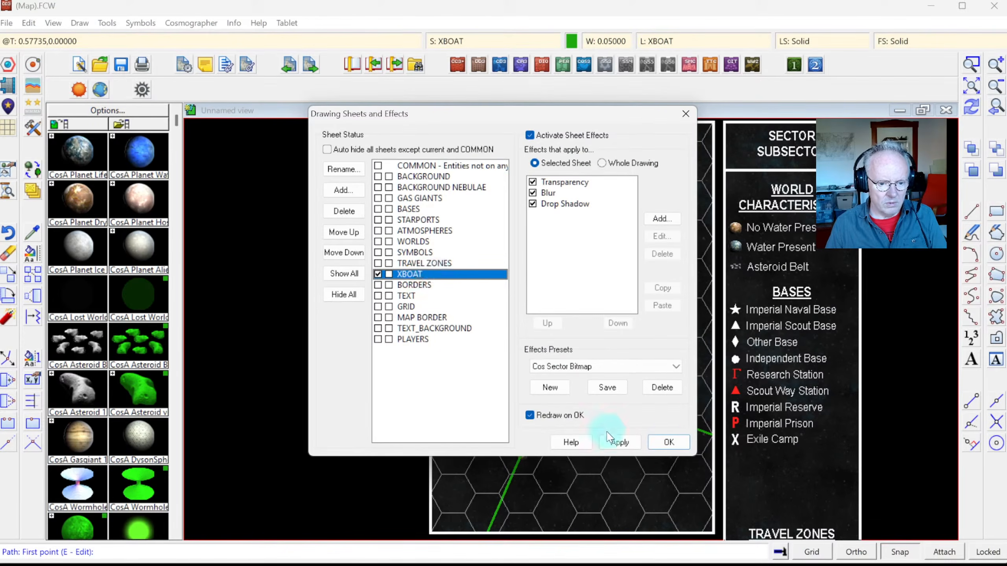
click(668, 441)
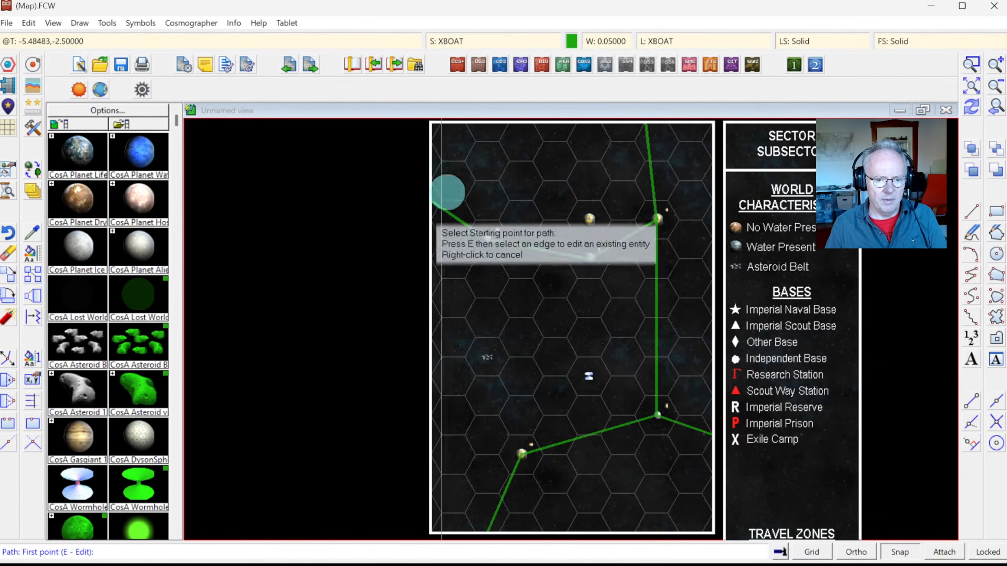
click(464, 41)
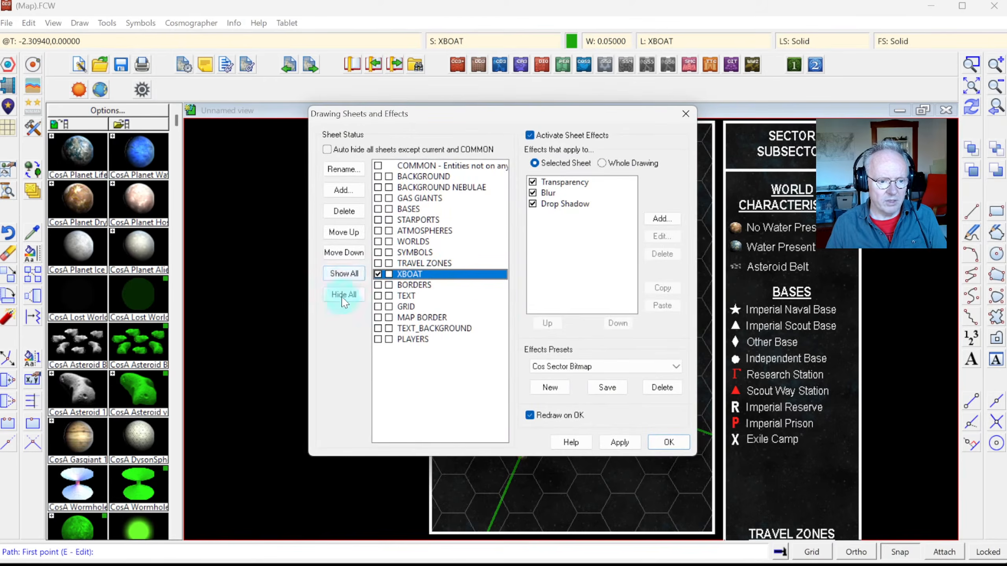
click(669, 442)
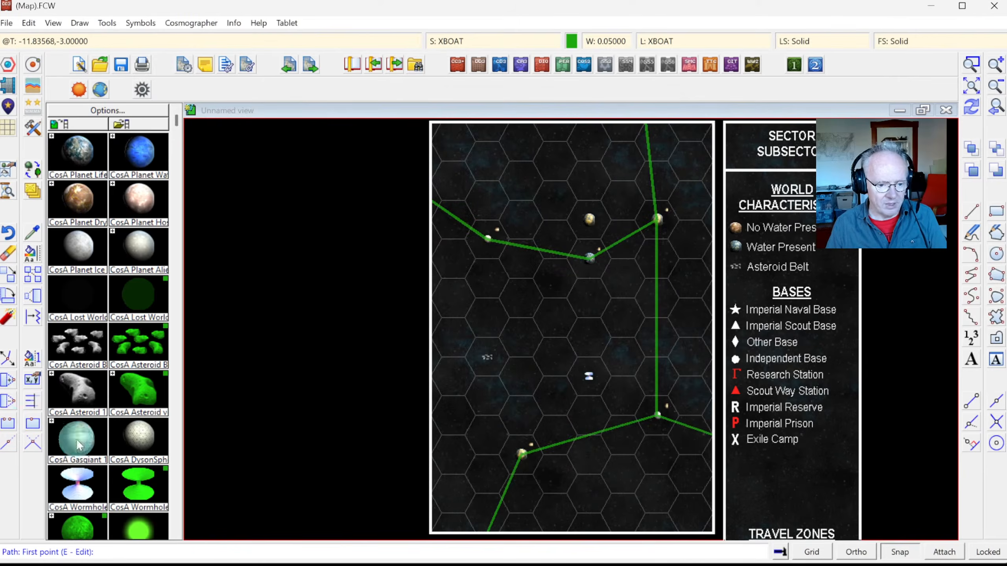
click(12, 423)
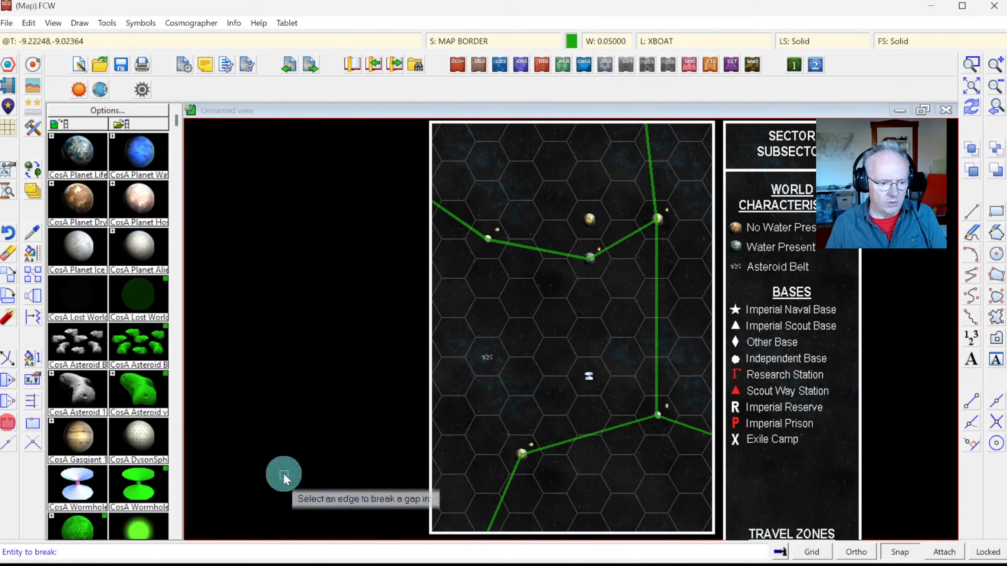
click(511, 491)
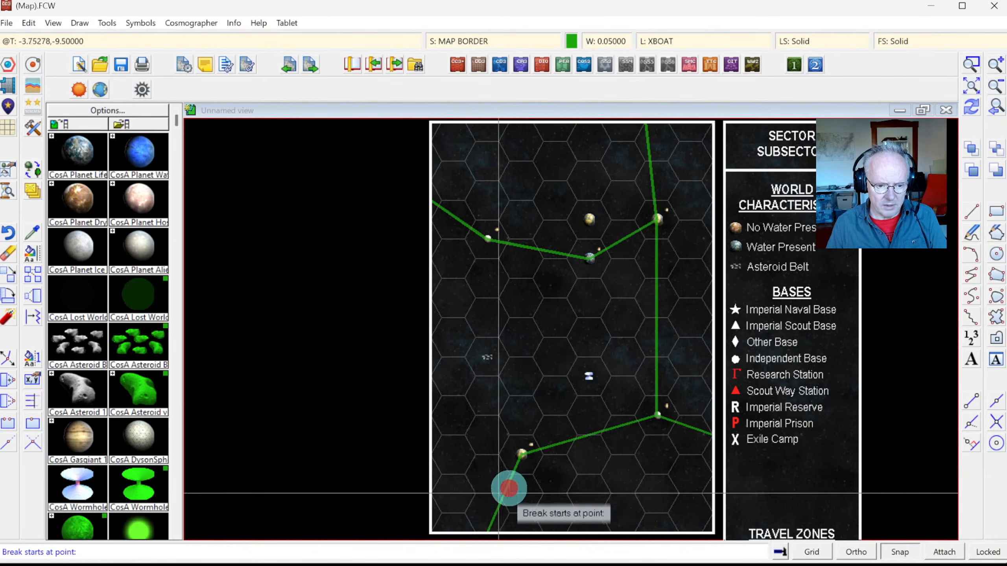
key(Escape)
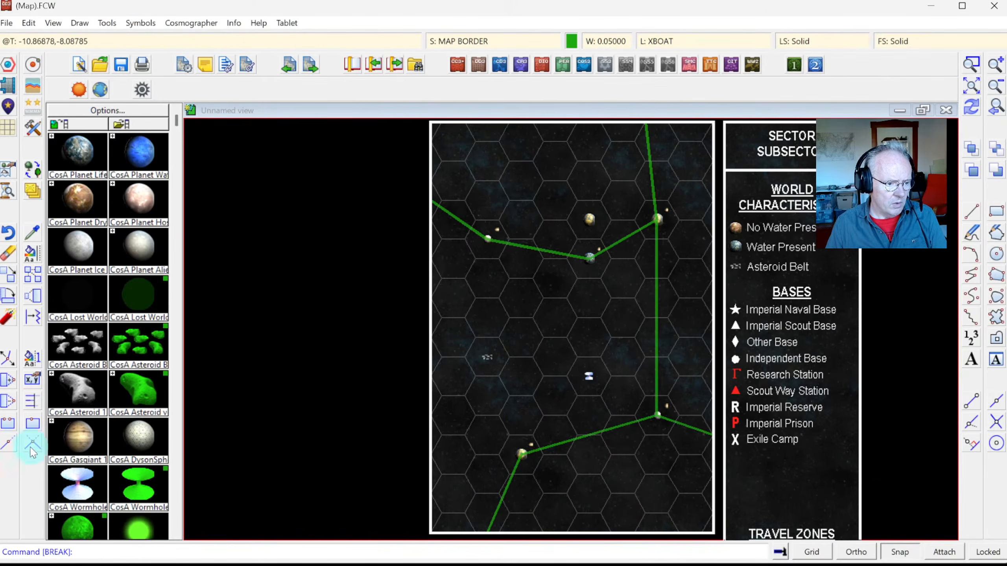
click(10, 439)
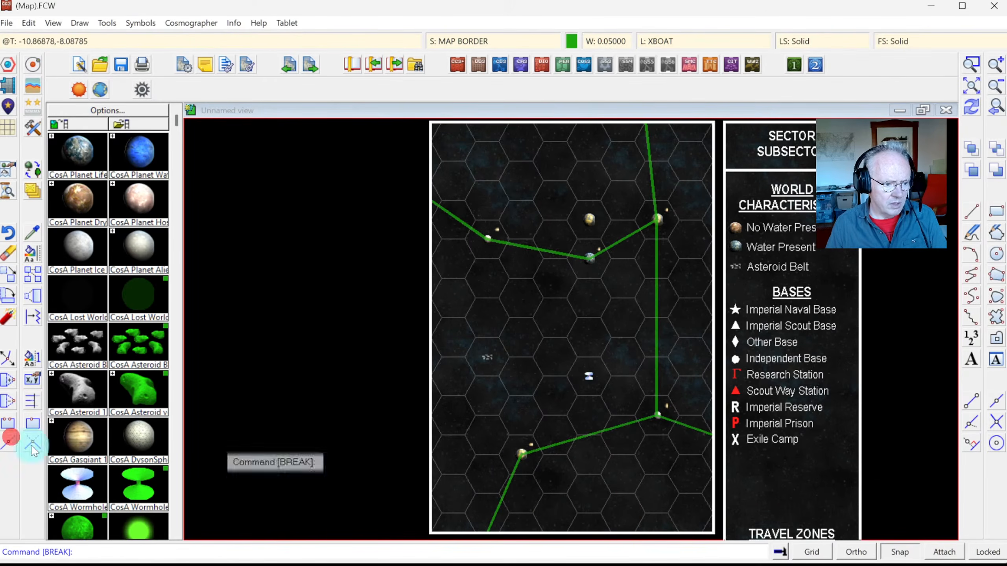
Try breaking a gap in the green route around the lower-left world with snap off, and undo the break.
click(6, 425)
click(509, 492)
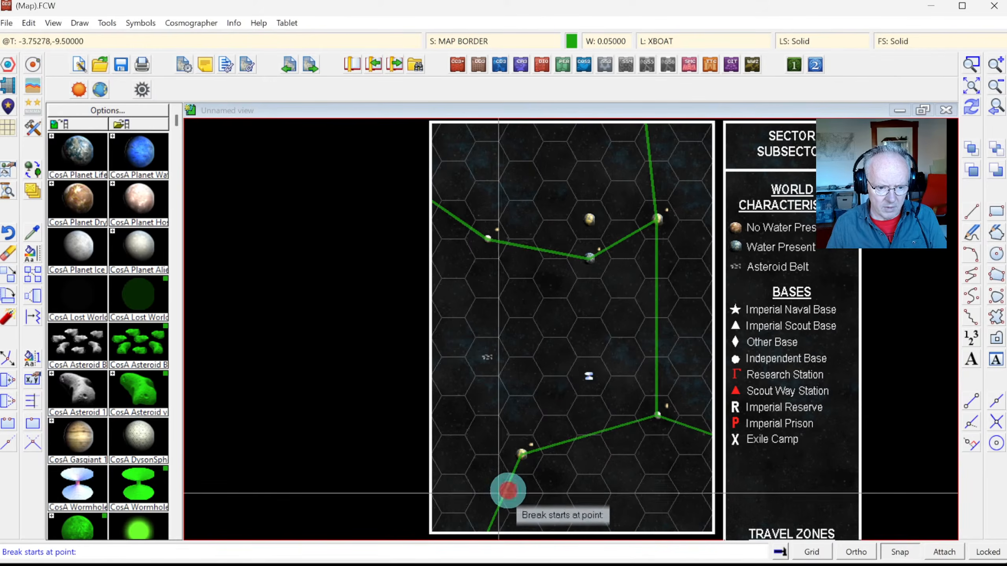
click(894, 553)
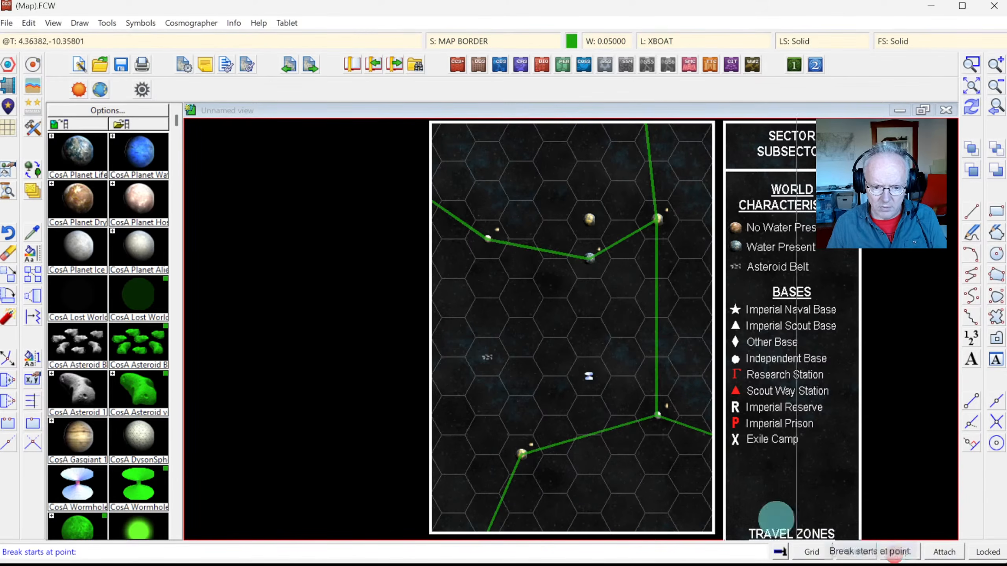
click(522, 452)
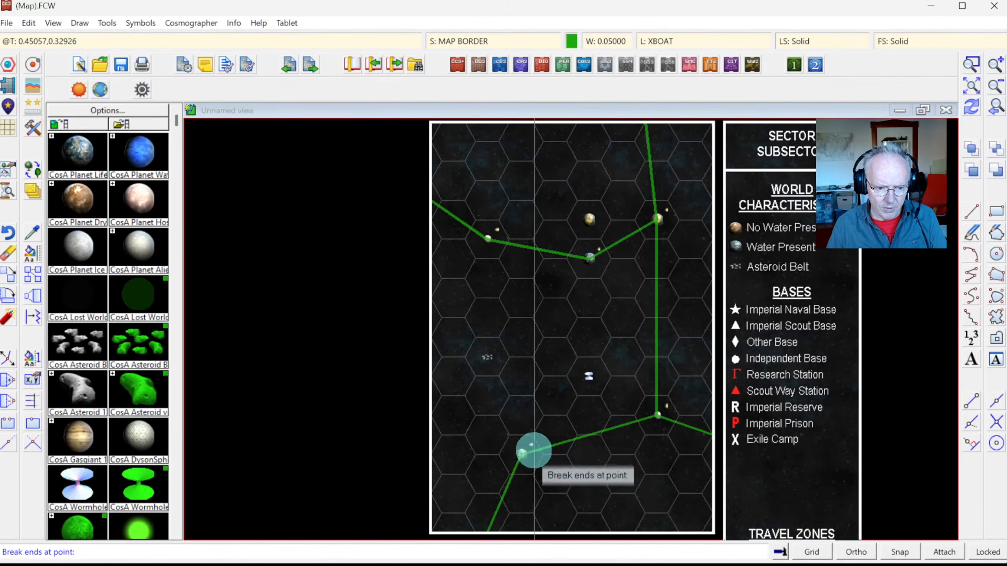
click(535, 451)
click(975, 114)
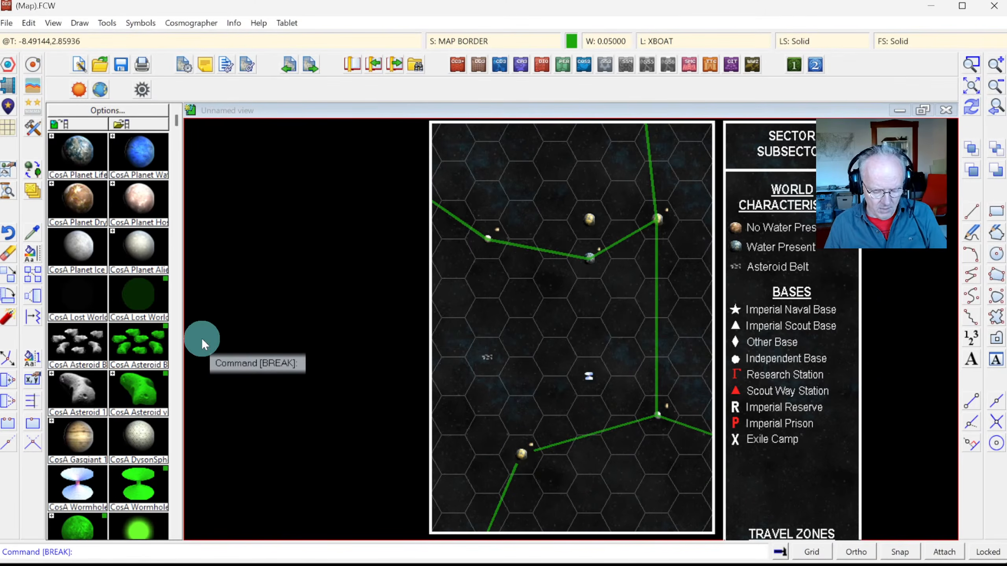
key(ctrl+z)
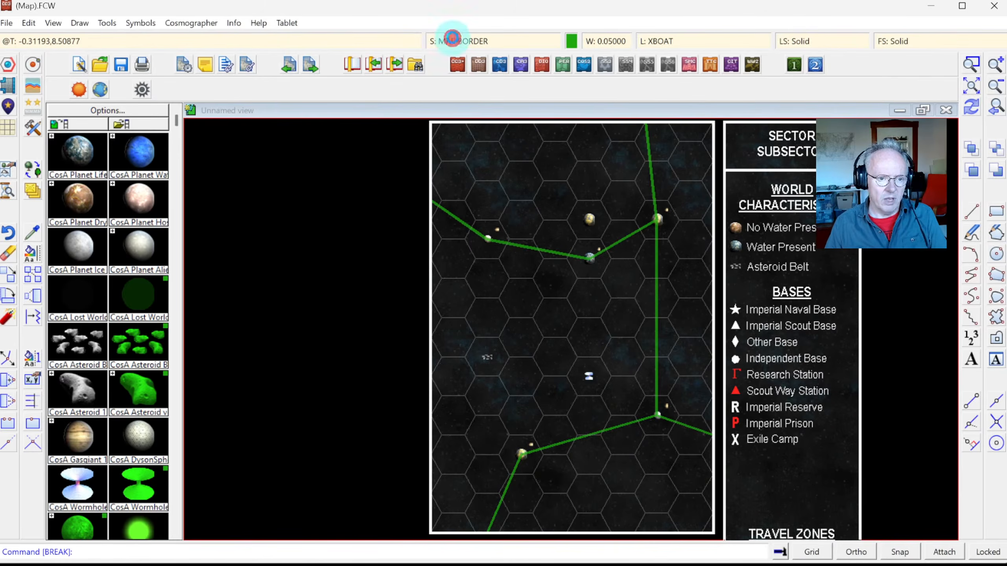
Reorder the drawing sheets so that XBOAT sits directly after BACKGROUND NEBULAE and before GAS GIANTS.
click(452, 38)
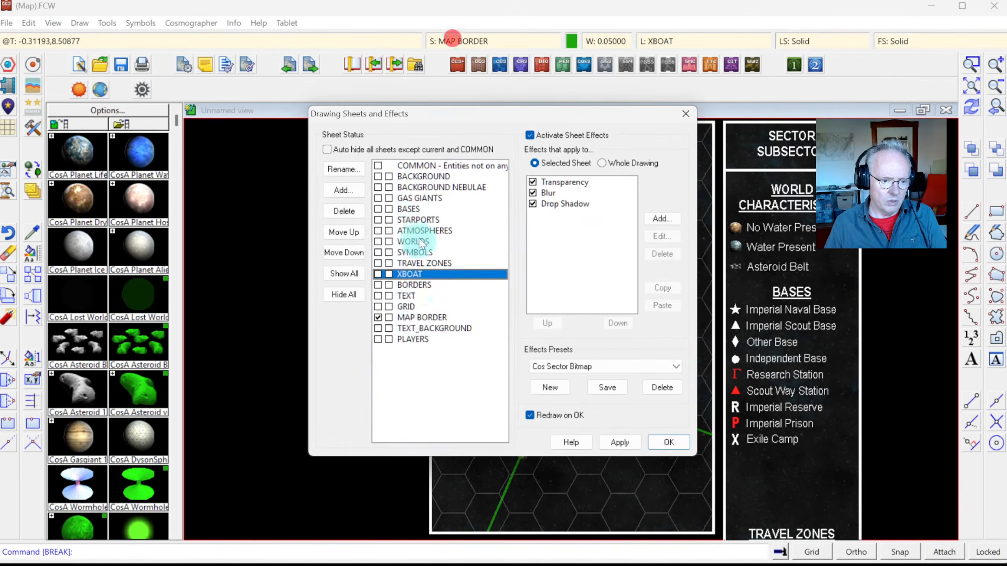
double_click(341, 234)
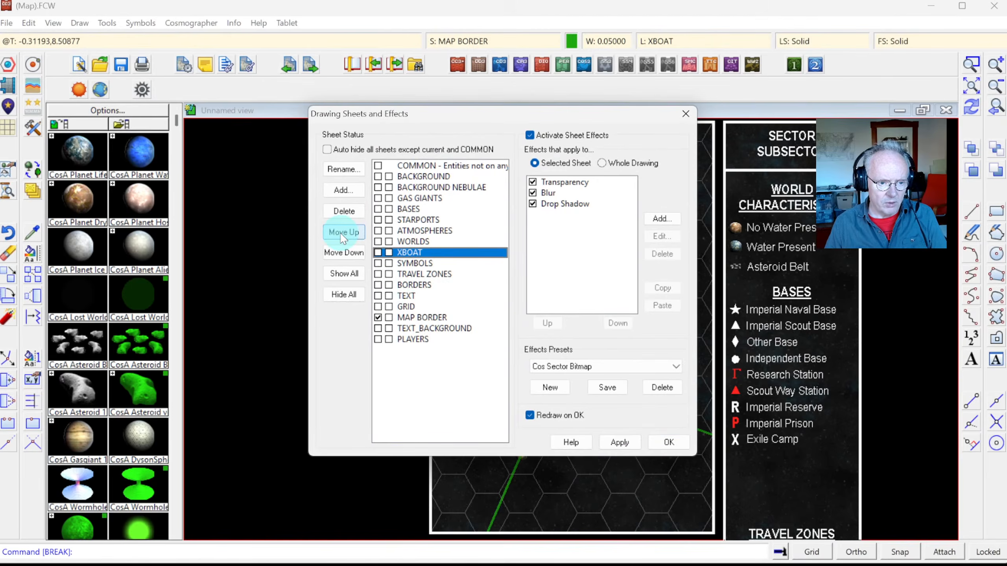
click(344, 233)
click(343, 233)
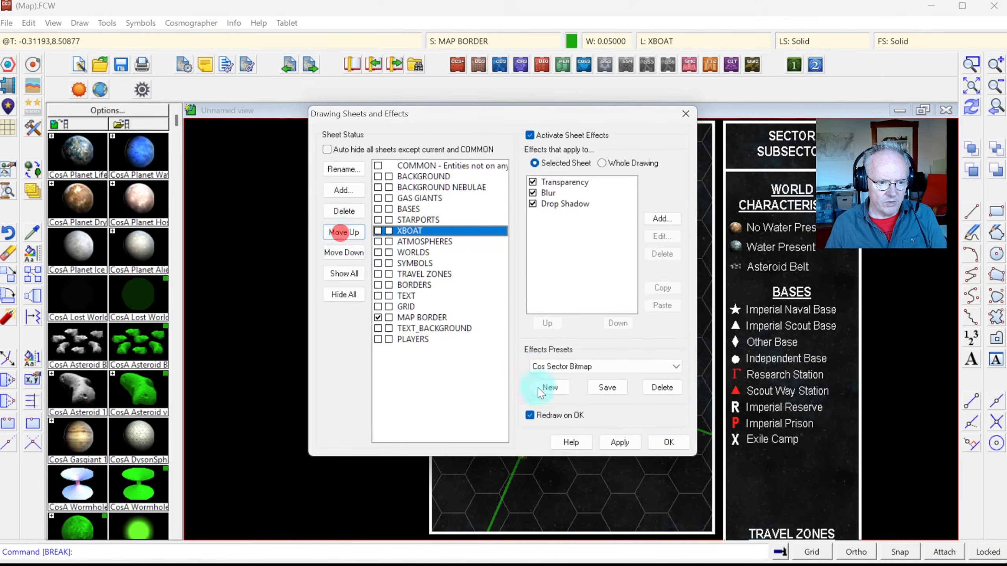
click(344, 232)
click(344, 232)
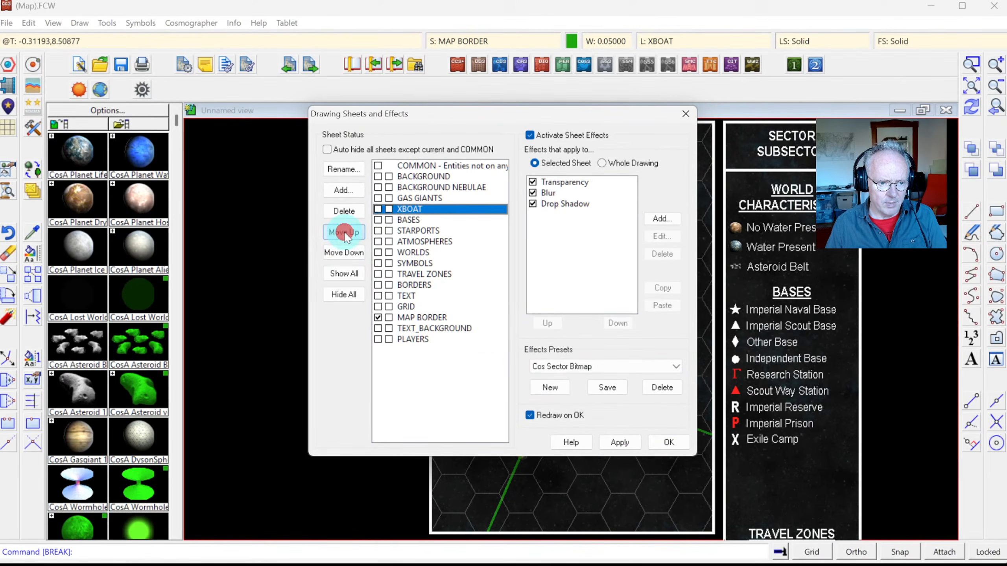
click(344, 232)
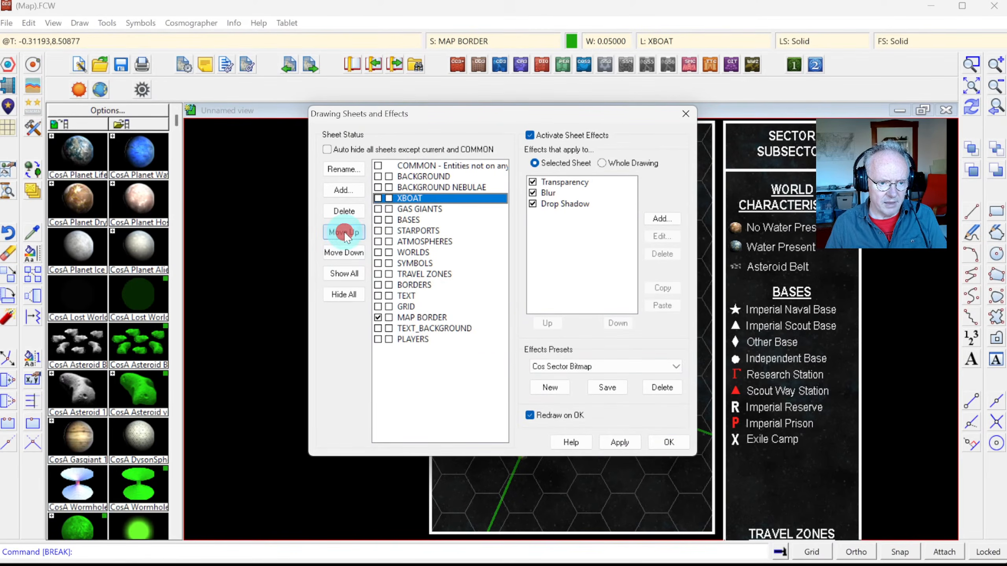
click(667, 440)
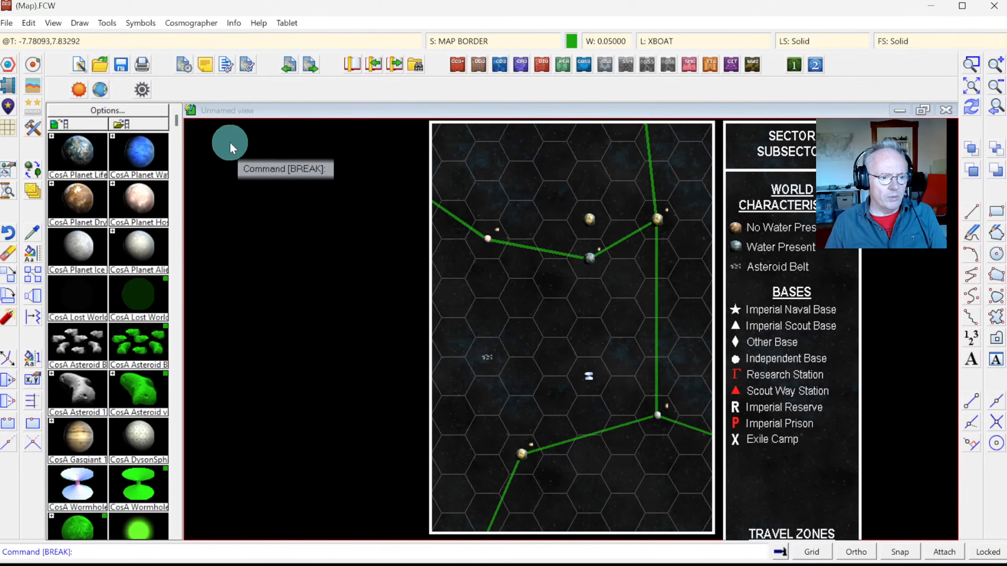
Load the Cosmo Bitmap A Traveller Symbols catalog and switch back to Cosmo Bitmap A Traveller Systems.
click(141, 90)
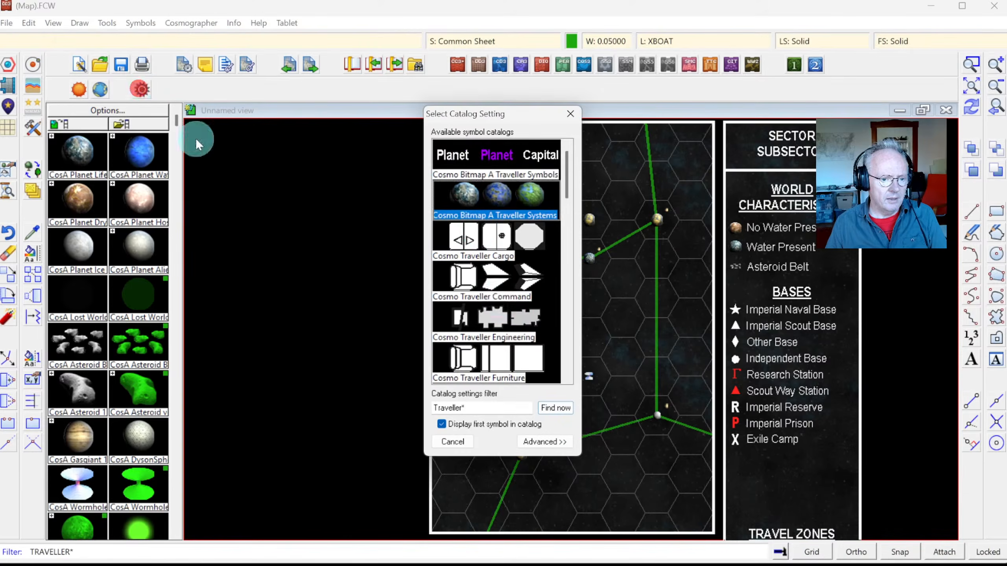
double_click(470, 156)
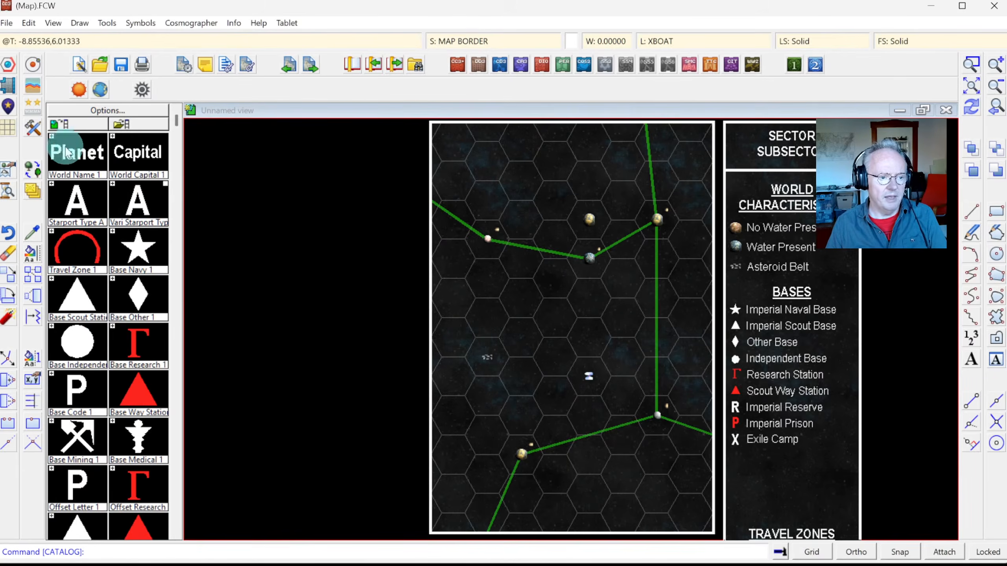
click(139, 89)
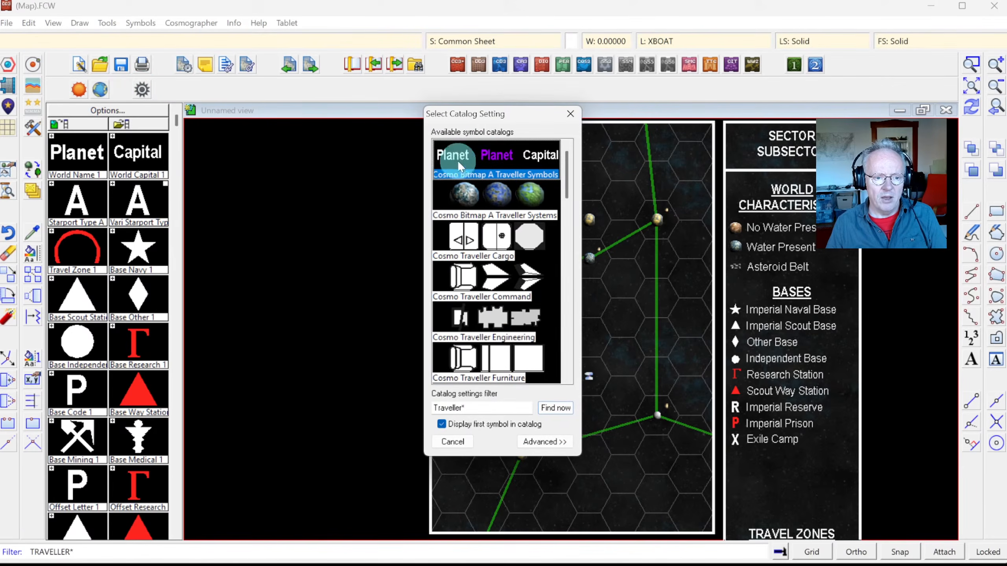
click(169, 185)
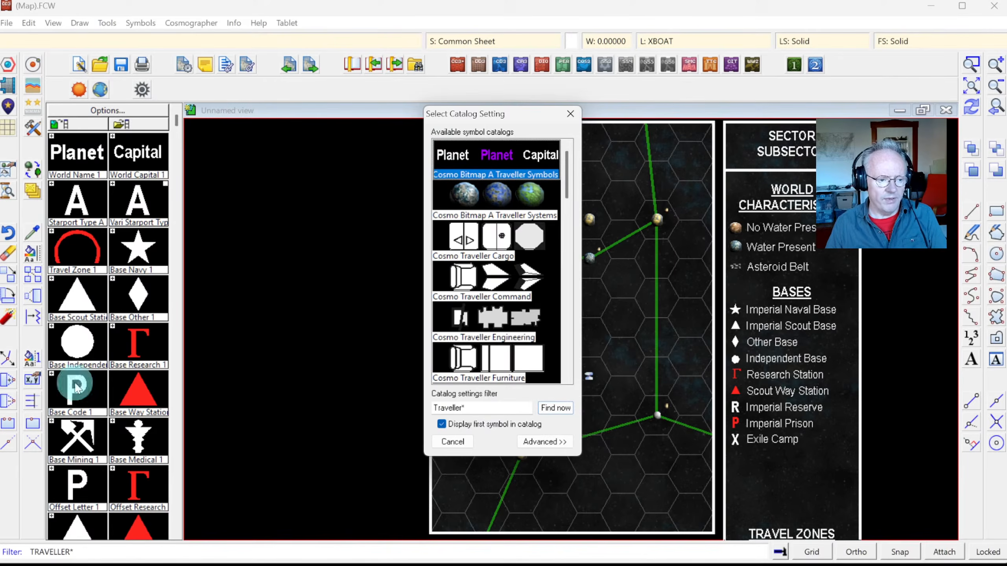
click(112, 205)
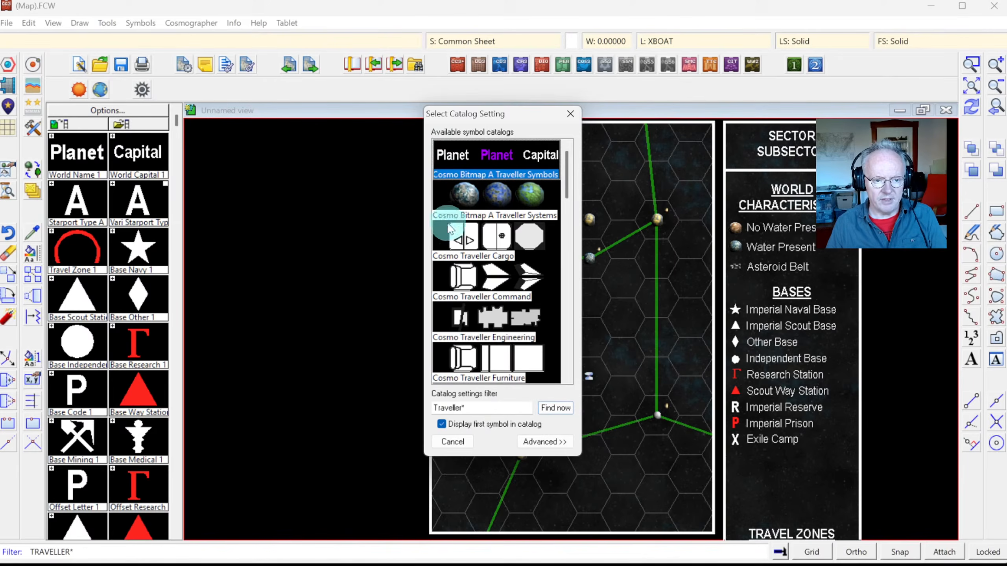
double_click(495, 199)
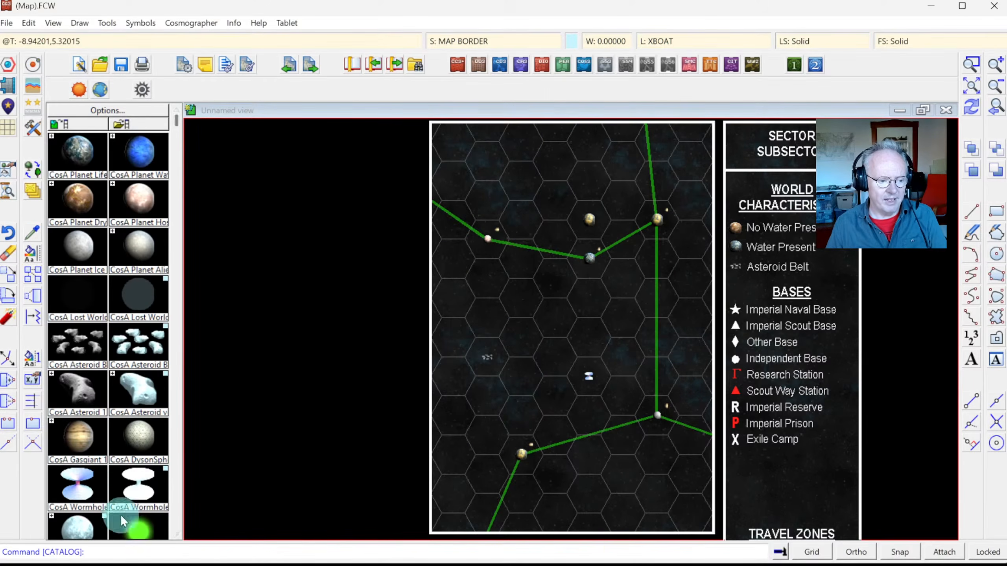
click(172, 394)
click(210, 95)
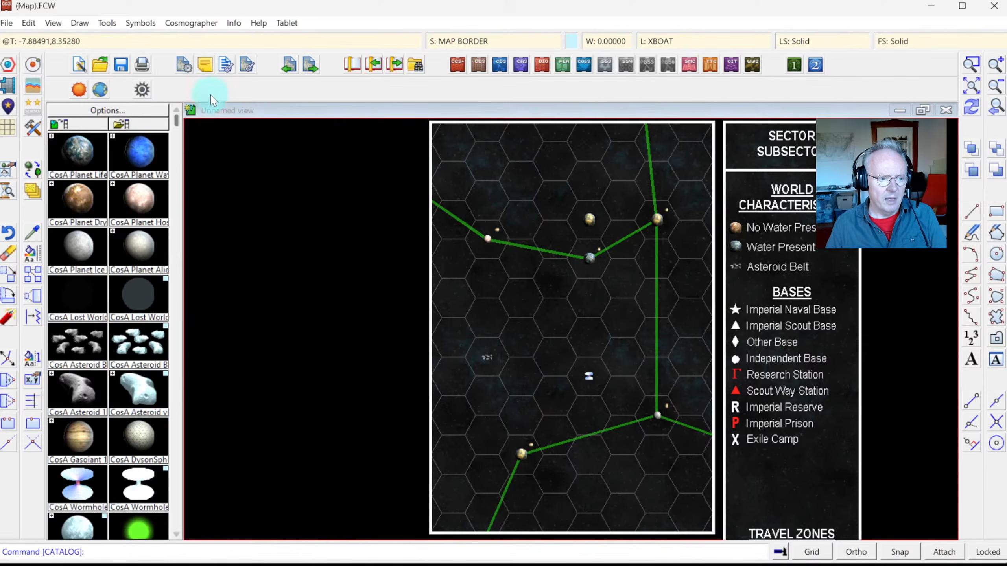
Load the Cosmo Bitmap A Traveller Symbols catalog and place a World Name 1 label "Xergon" on the world without a route.
click(137, 91)
double_click(492, 153)
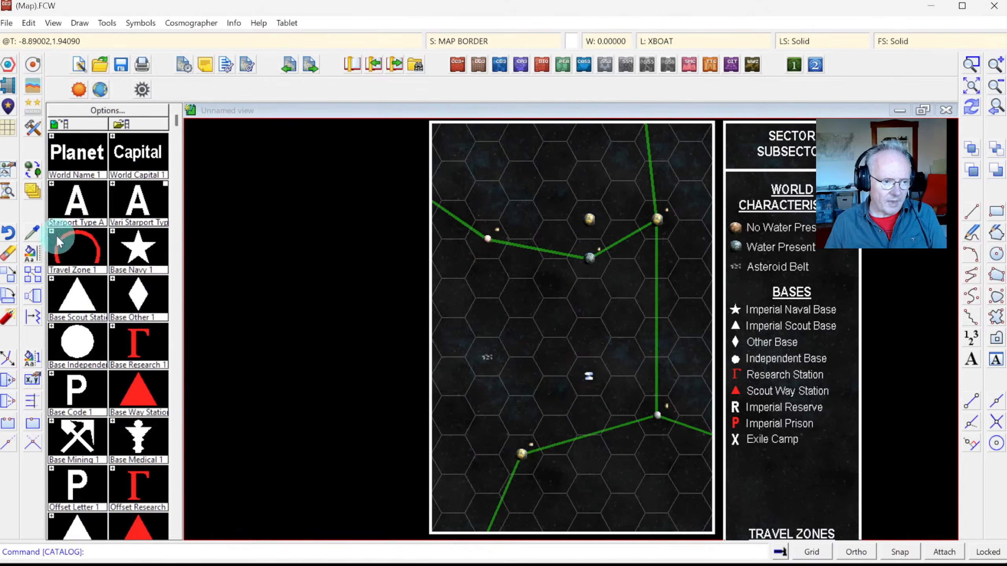
click(78, 151)
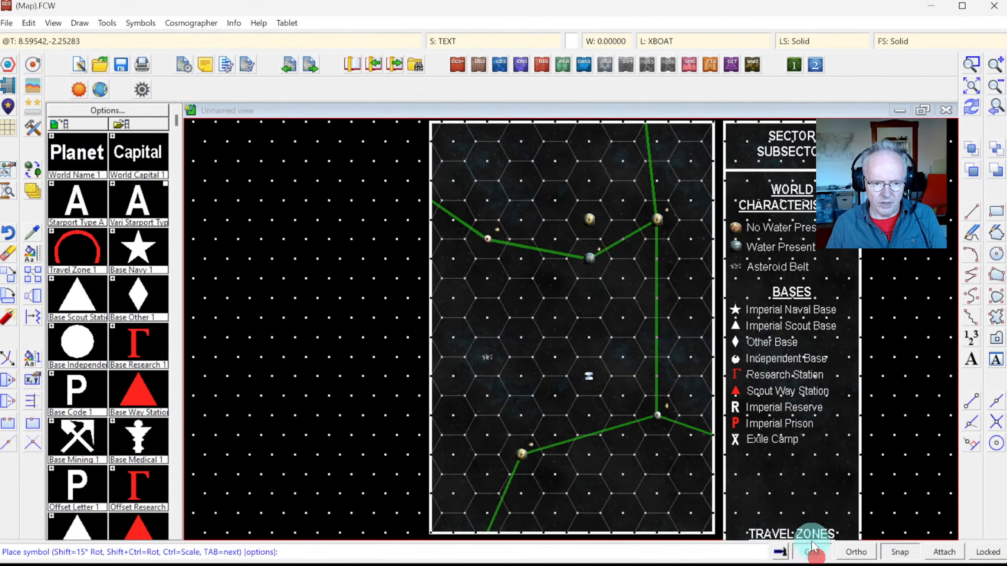
click(589, 220)
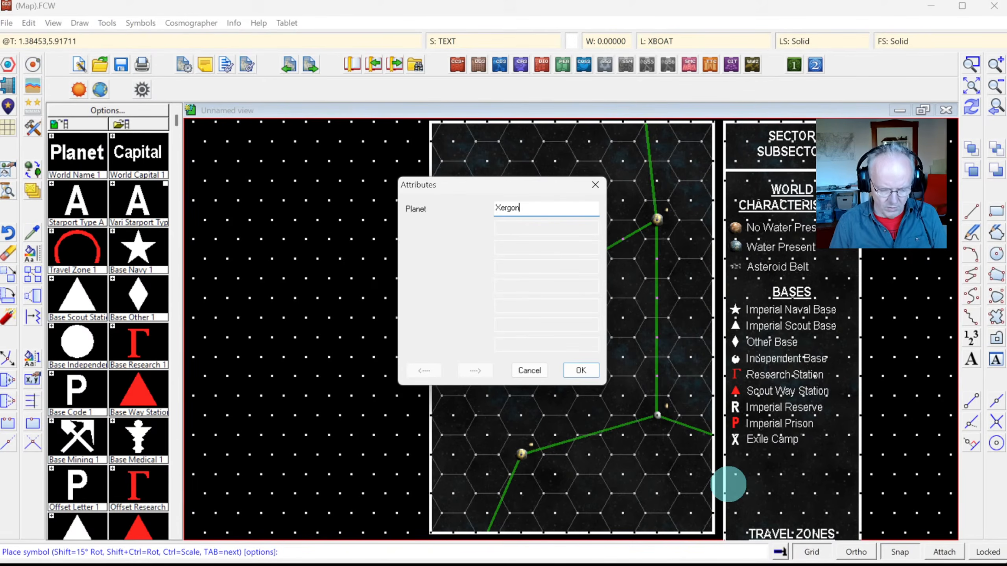
key(Return)
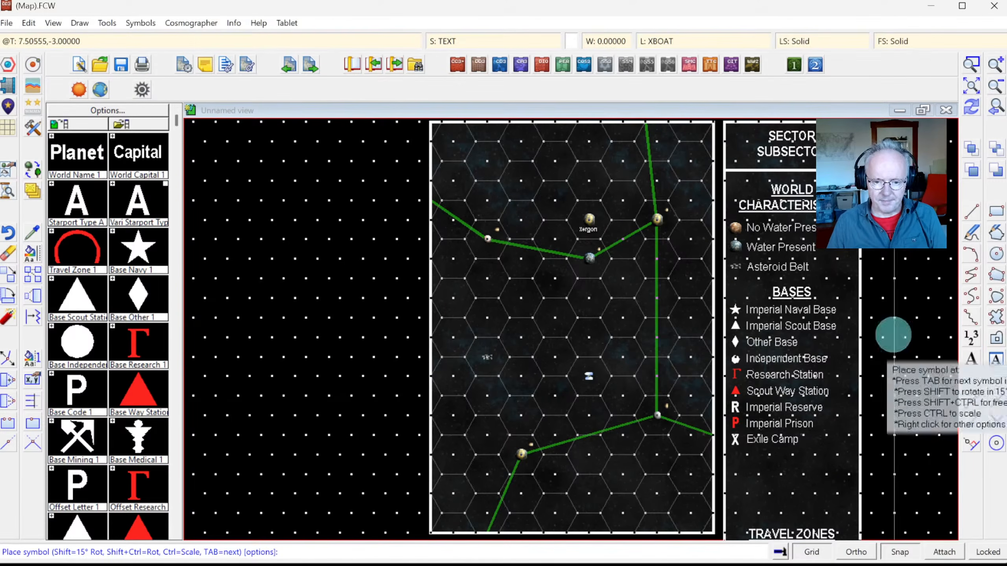
click(969, 363)
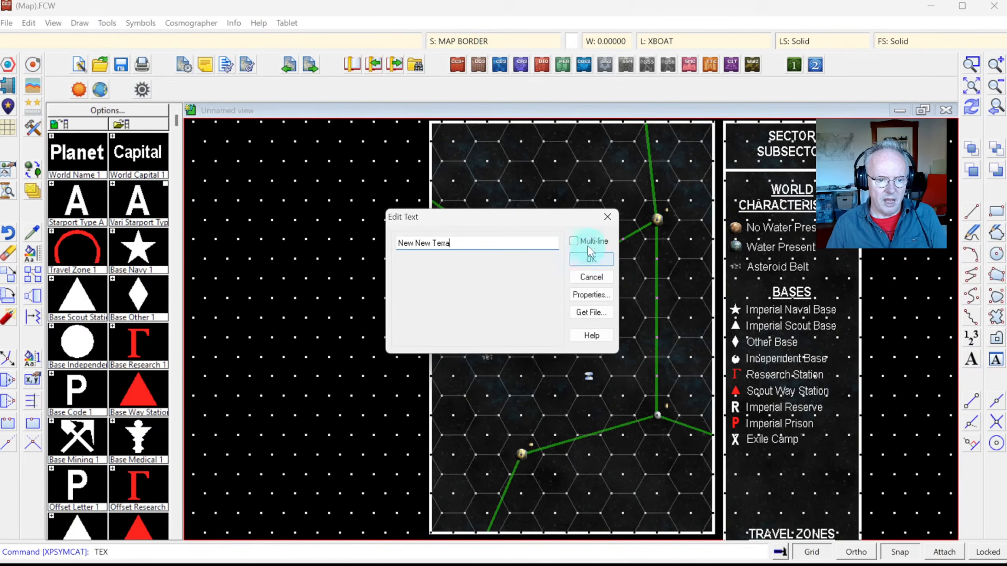
click(586, 243)
click(588, 260)
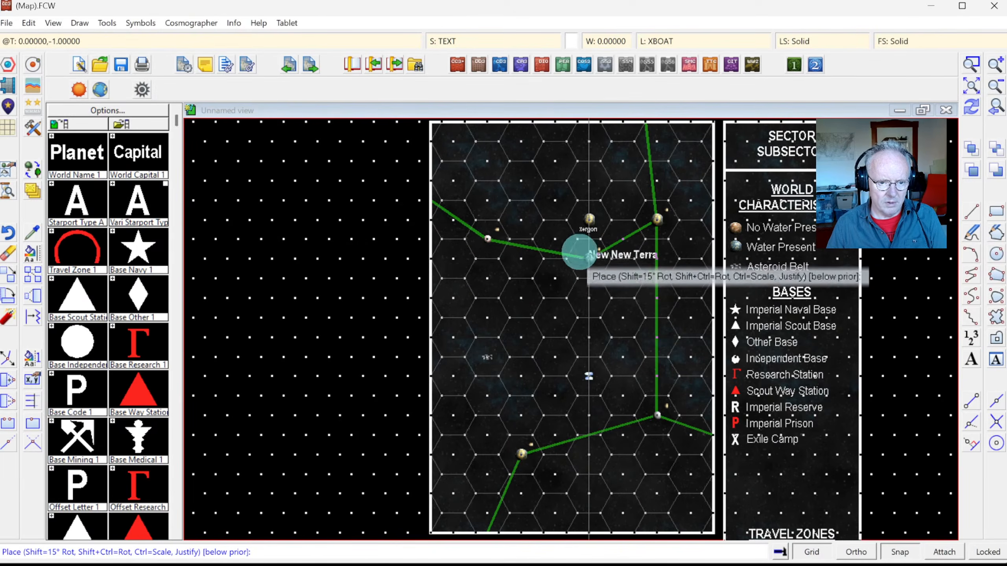
key(Escape)
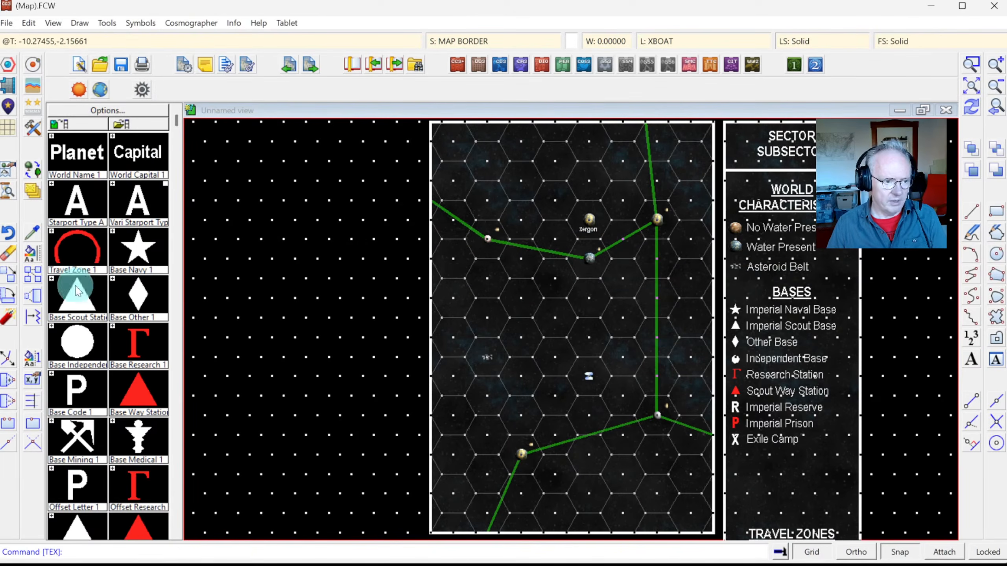
Place a World Name 1 label "New New Terra" on the water world just below Xergon.
click(103, 153)
click(581, 255)
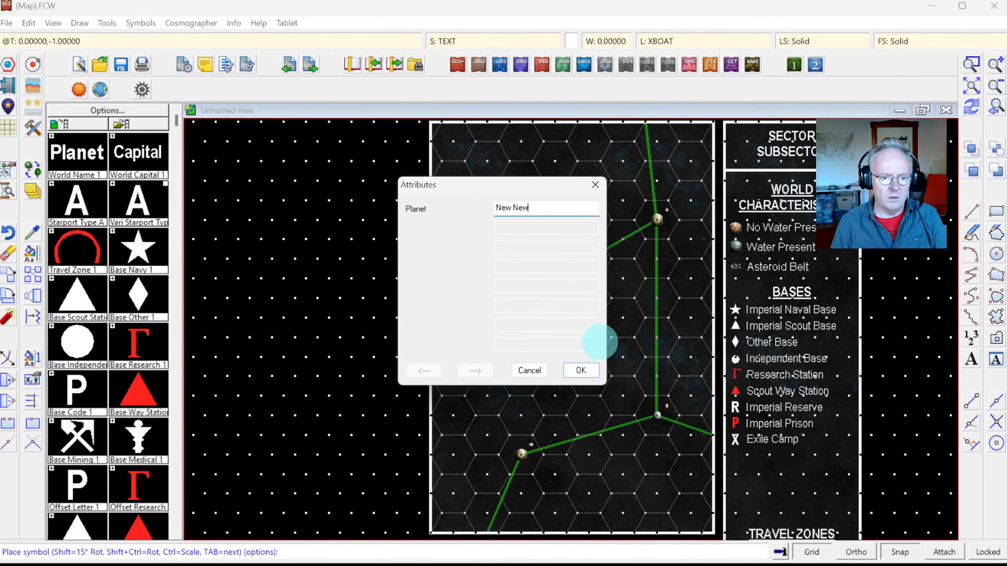
key(Return)
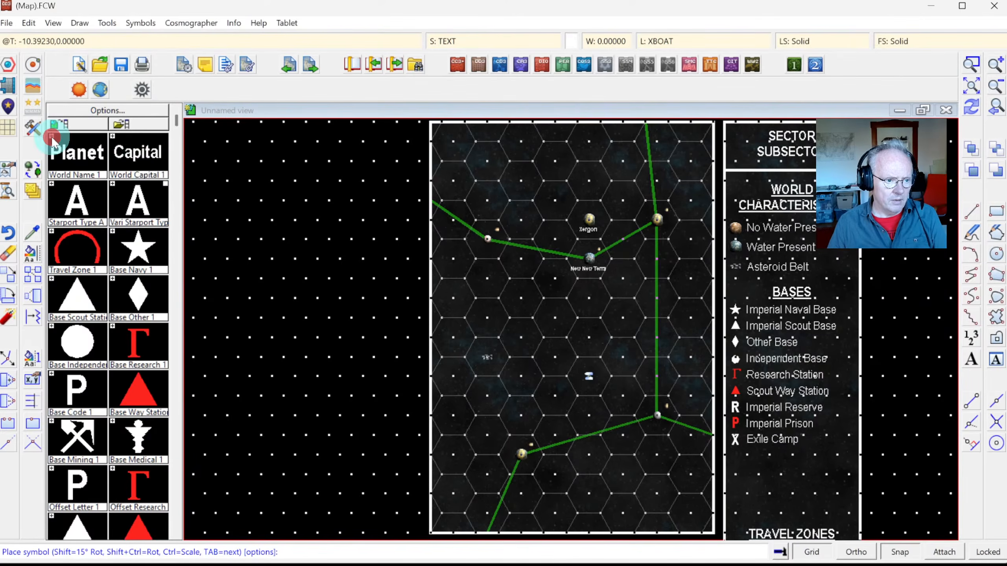
Place a World Capital 1 label "Hyperion" on the upper-right world where the green routes meet.
click(132, 161)
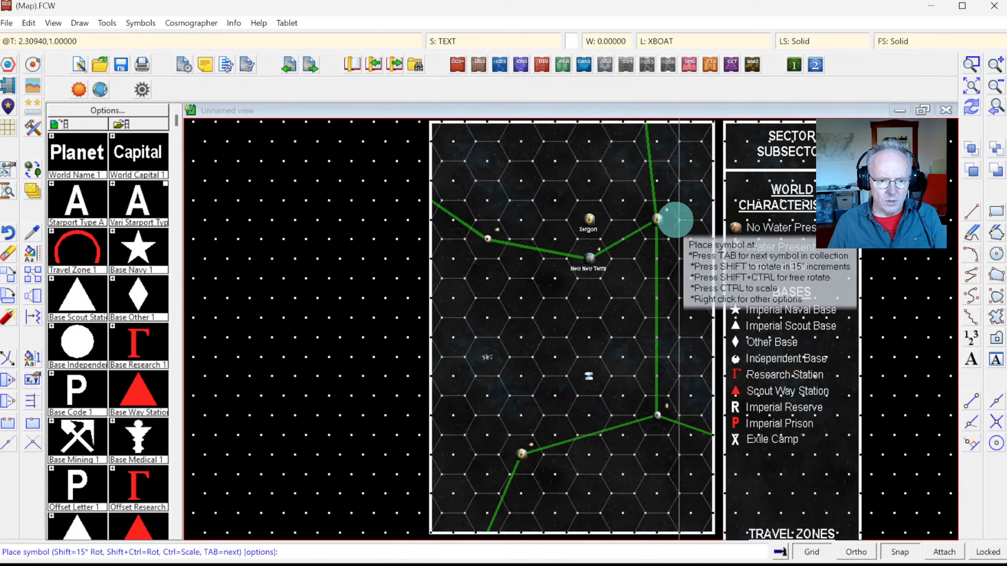
click(656, 219)
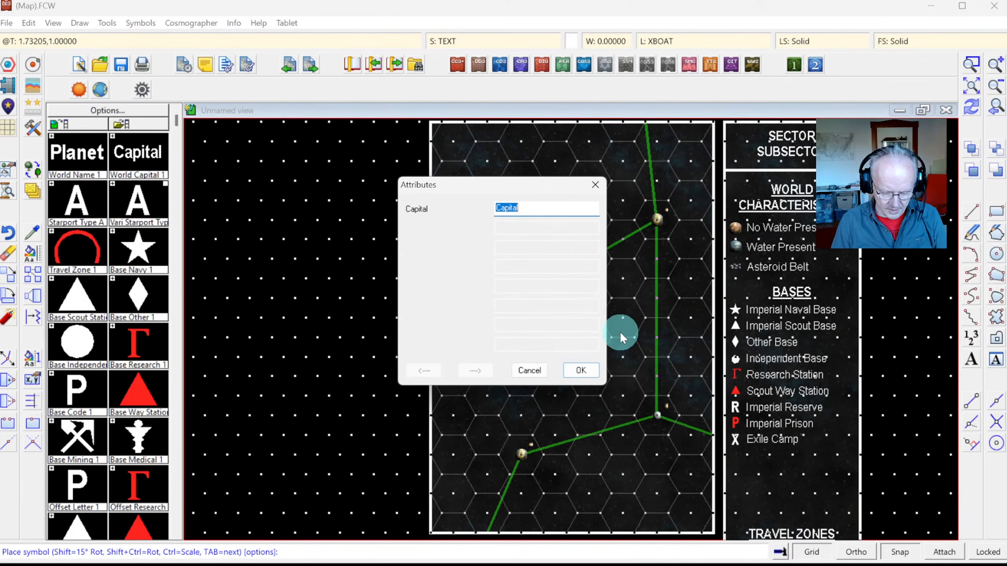
text(Hyper)
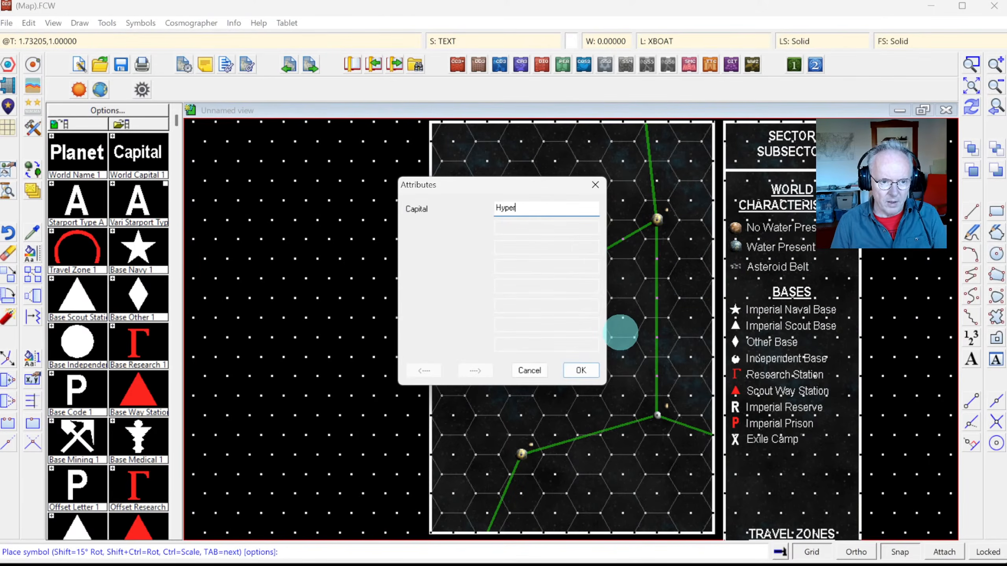
text(ion)
key(Return)
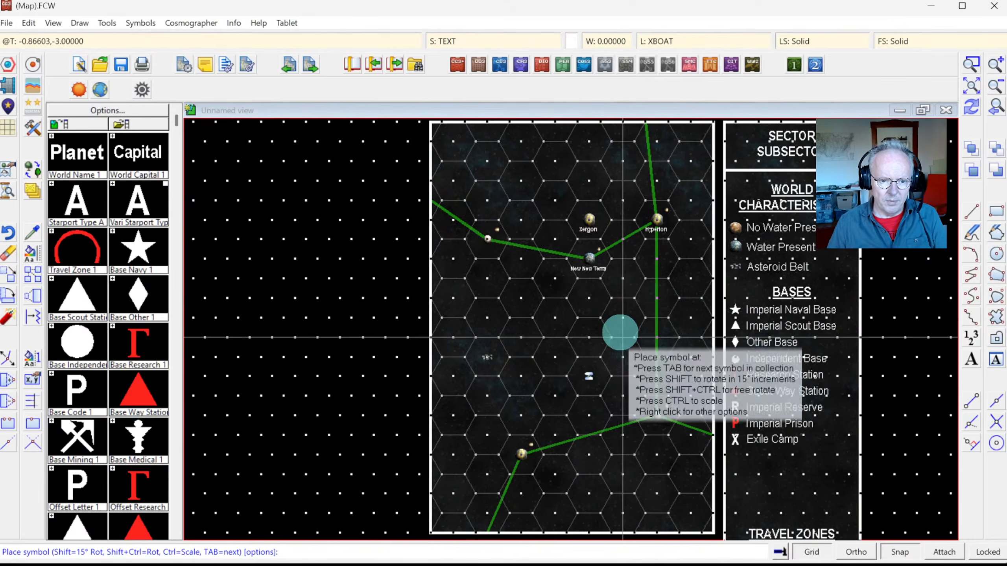
Check which sheet and layer the Hyperion and New New Terra labels use by picking up their properties with the Keep command.
click(986, 63)
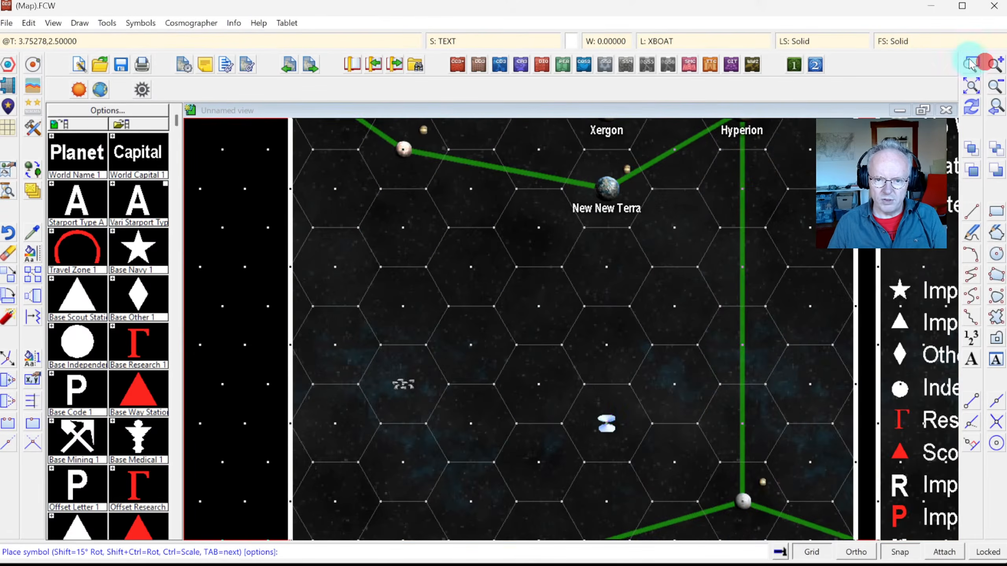
click(970, 62)
click(1000, 106)
click(971, 69)
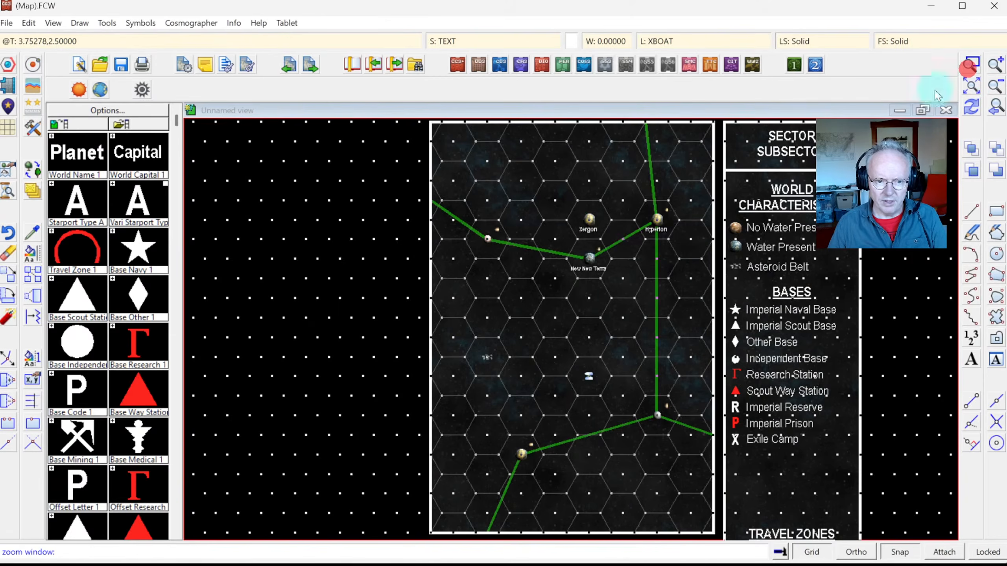
click(568, 204)
click(673, 281)
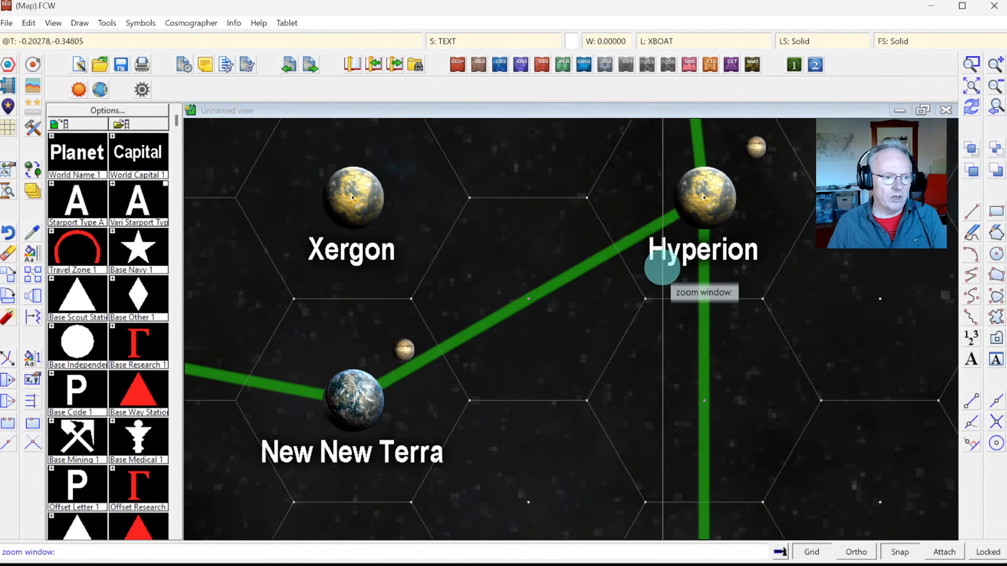
right_click(660, 270)
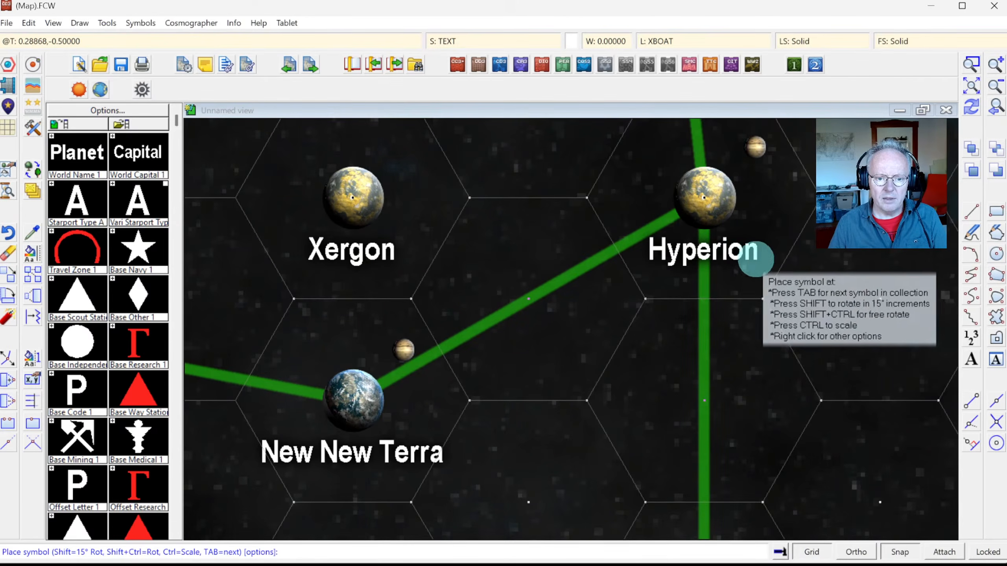
click(33, 232)
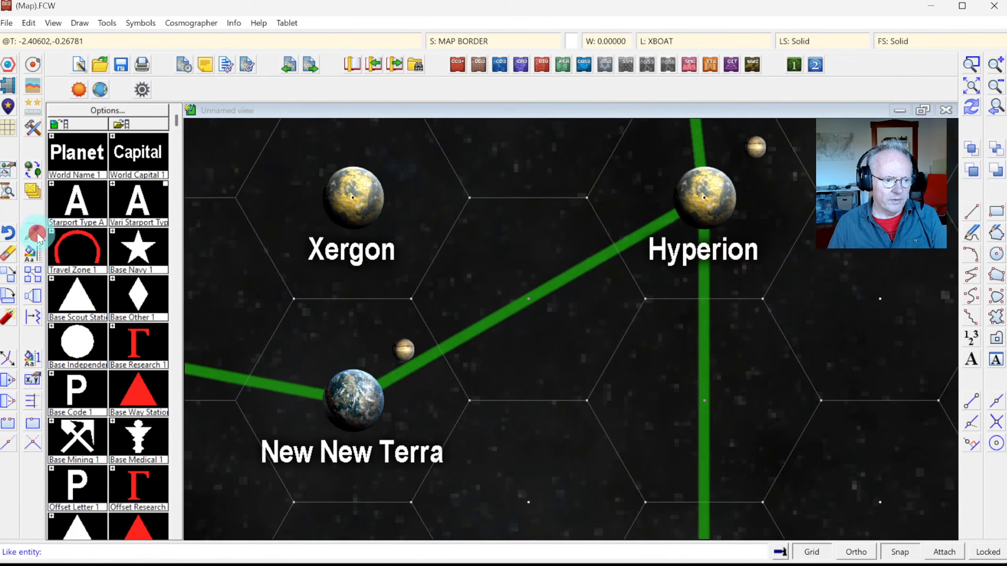
click(730, 263)
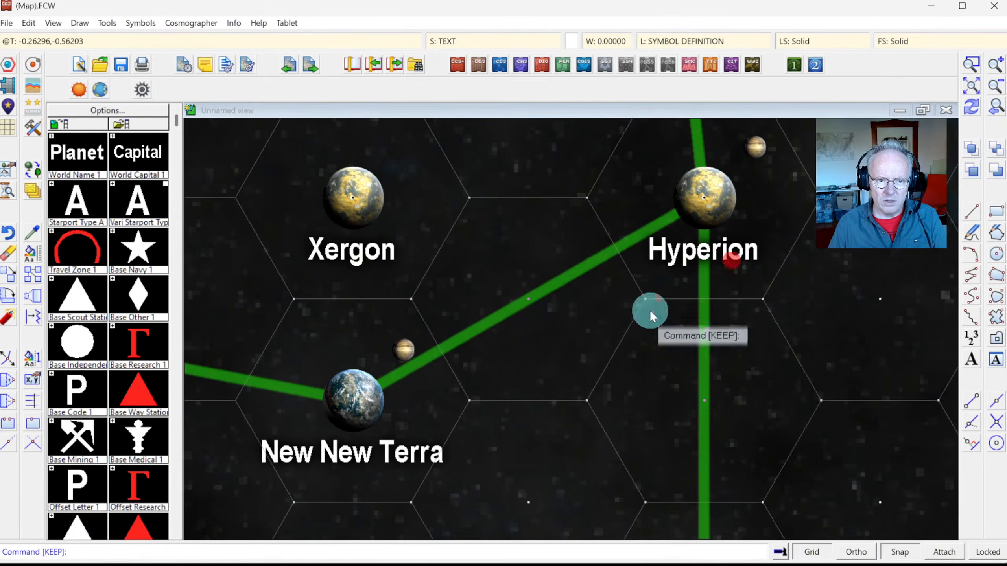
key(Return)
click(375, 458)
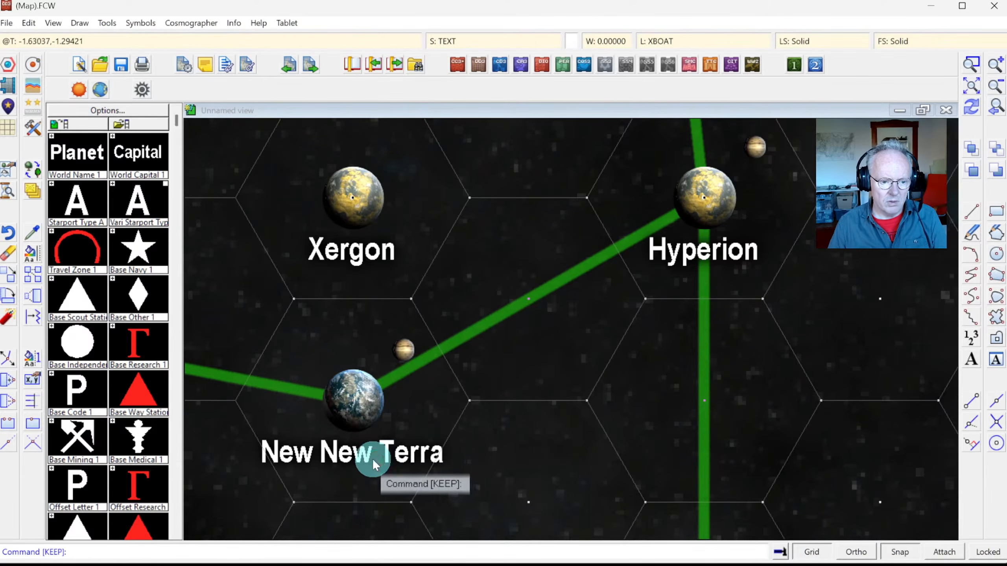
right_click(390, 458)
click(391, 460)
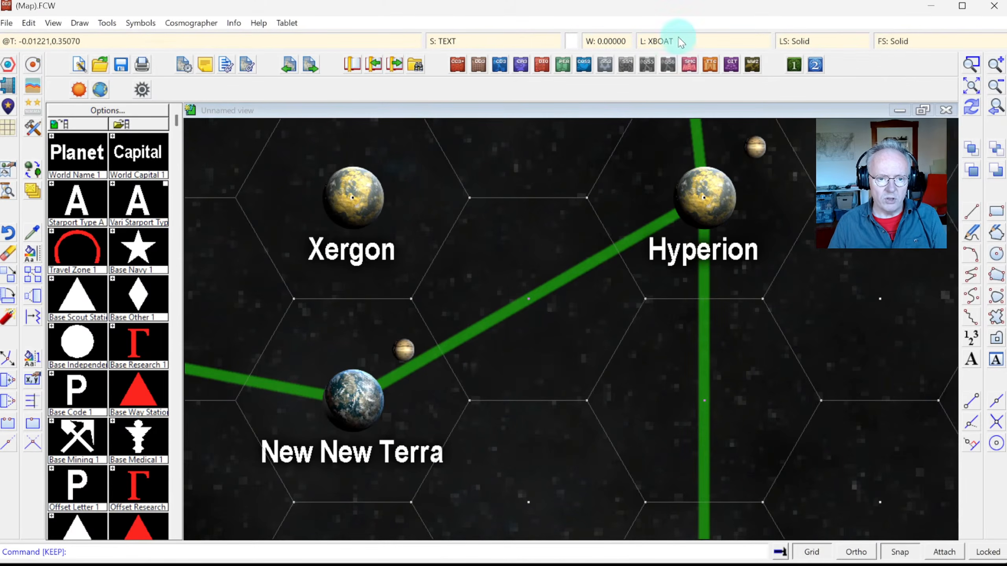
Make WORLD NAMES the current layer.
click(655, 42)
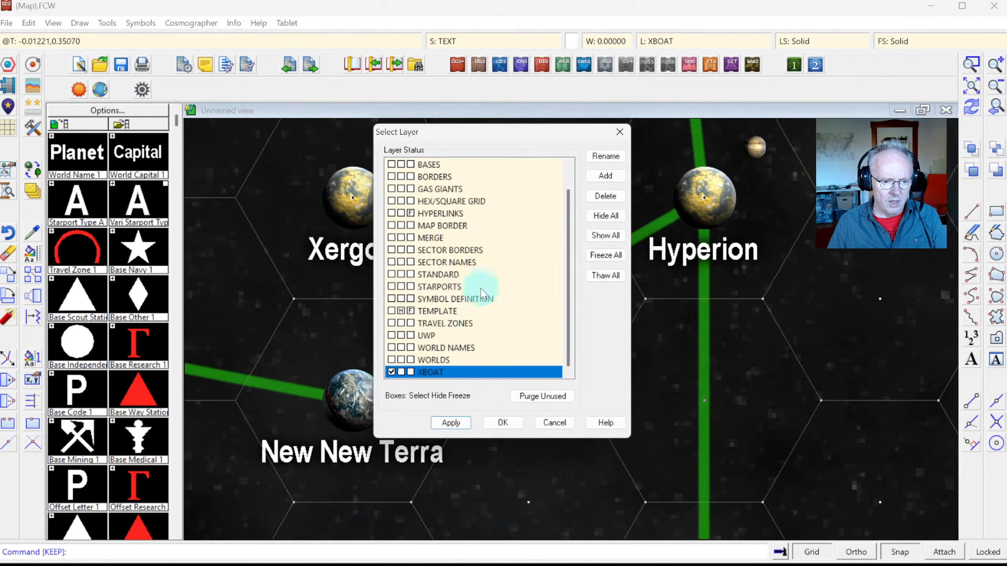
click(392, 346)
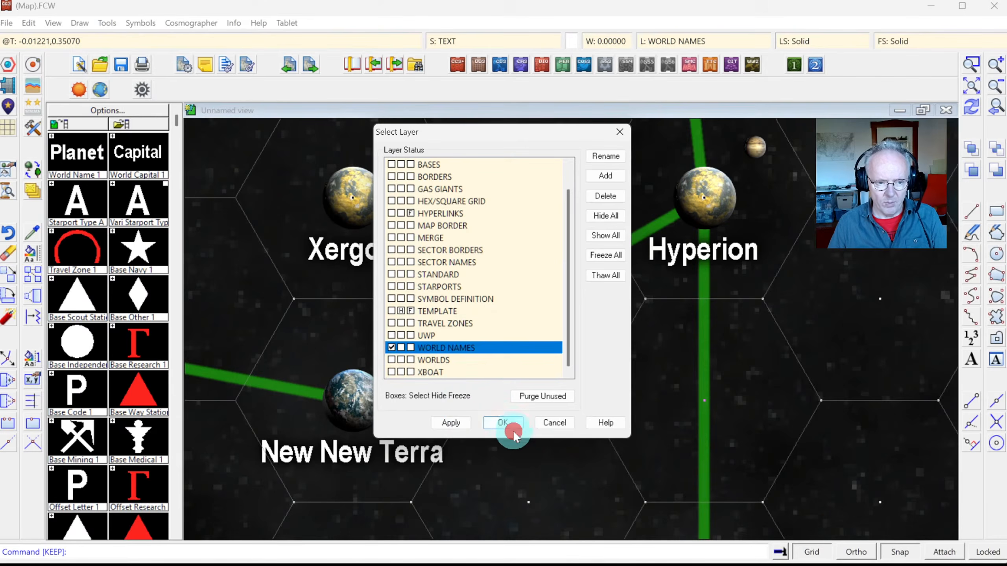
click(504, 423)
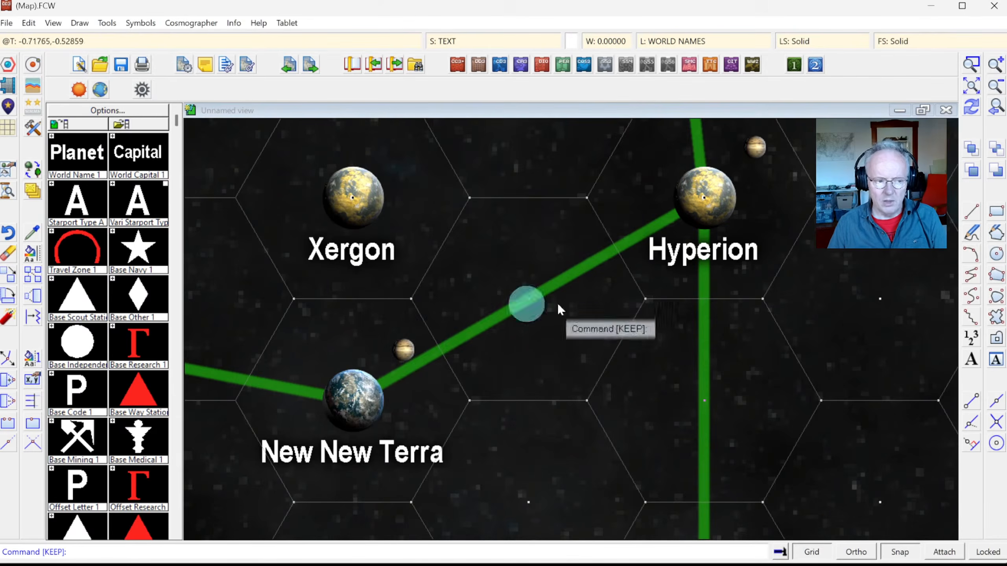
Change the layer of the New New Terra, Xergon and Hyperion labels to WORLD NAMES.
click(30, 253)
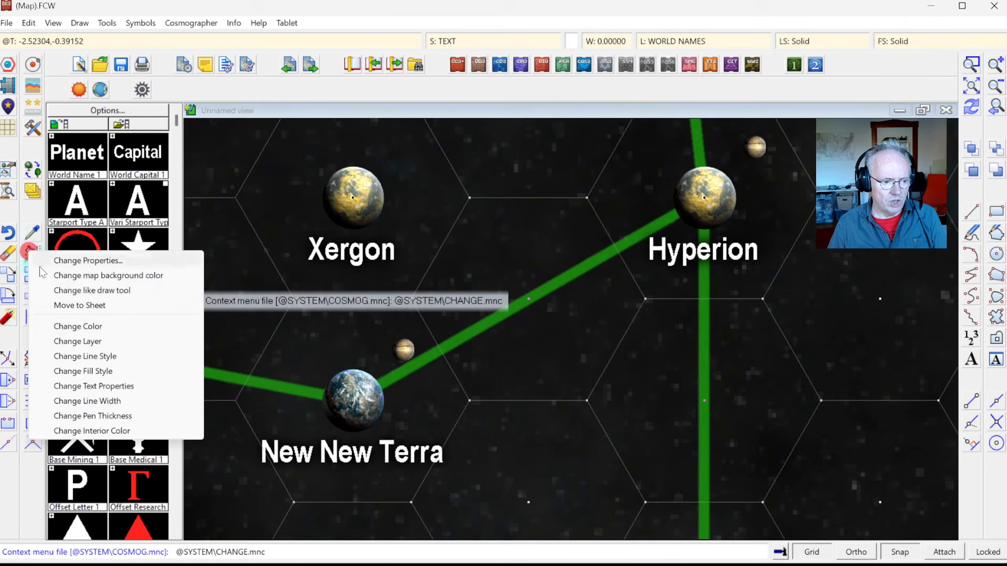
click(86, 340)
click(320, 463)
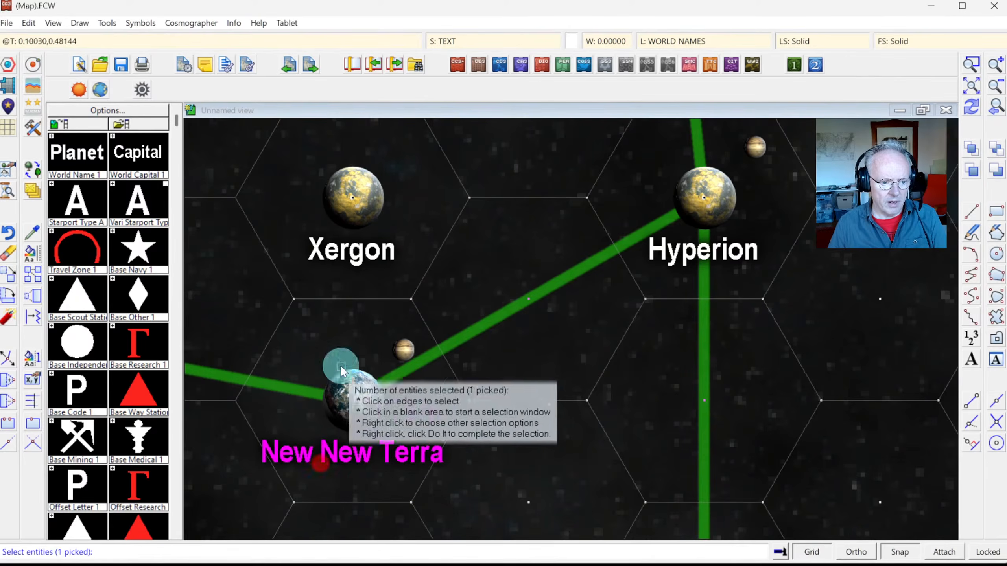
click(357, 257)
click(739, 253)
right_click(755, 261)
click(757, 265)
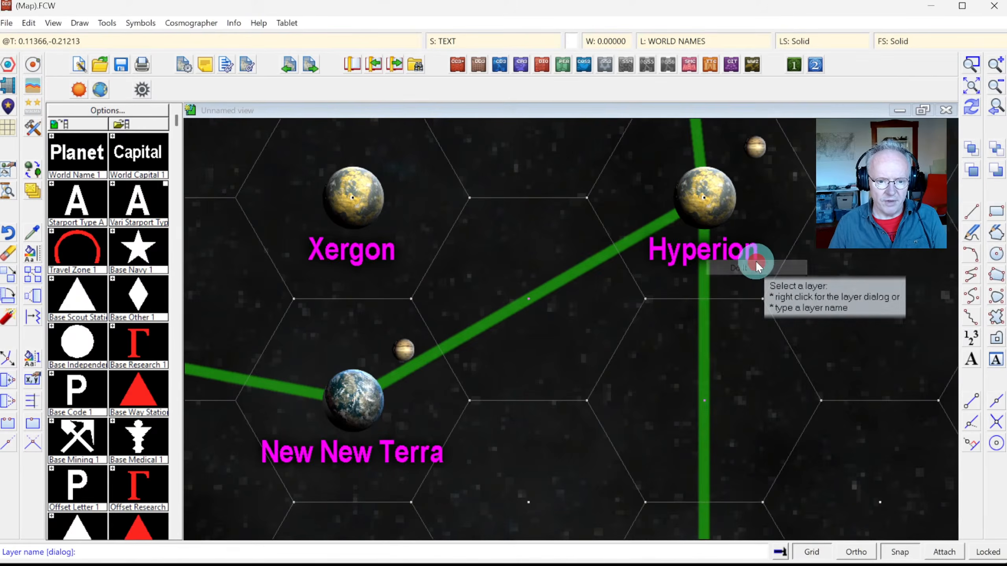
right_click(755, 262)
click(513, 427)
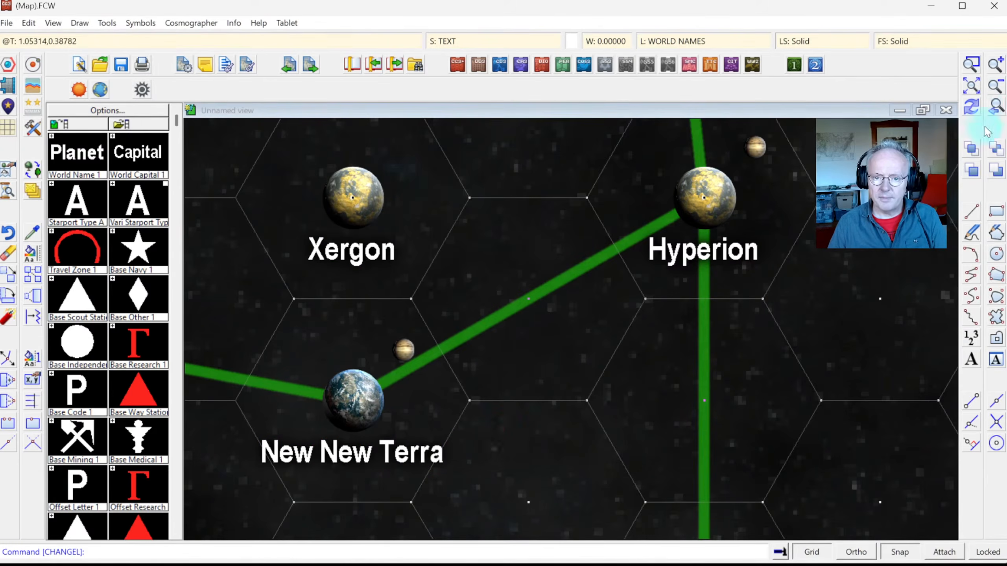
Place a World Name 1 label "Junction X" on the lower-right world where the three routes meet.
click(992, 110)
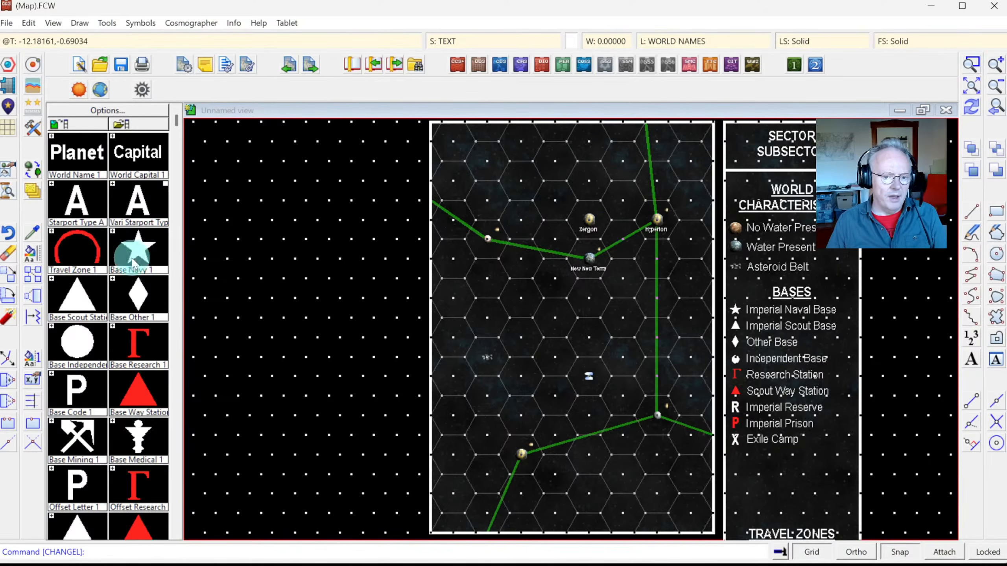
click(87, 156)
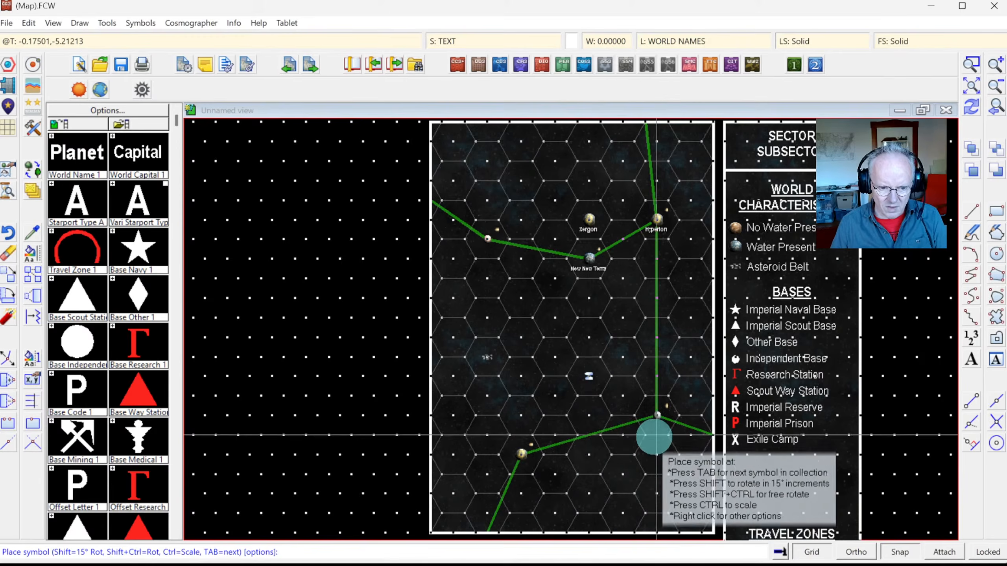
click(651, 416)
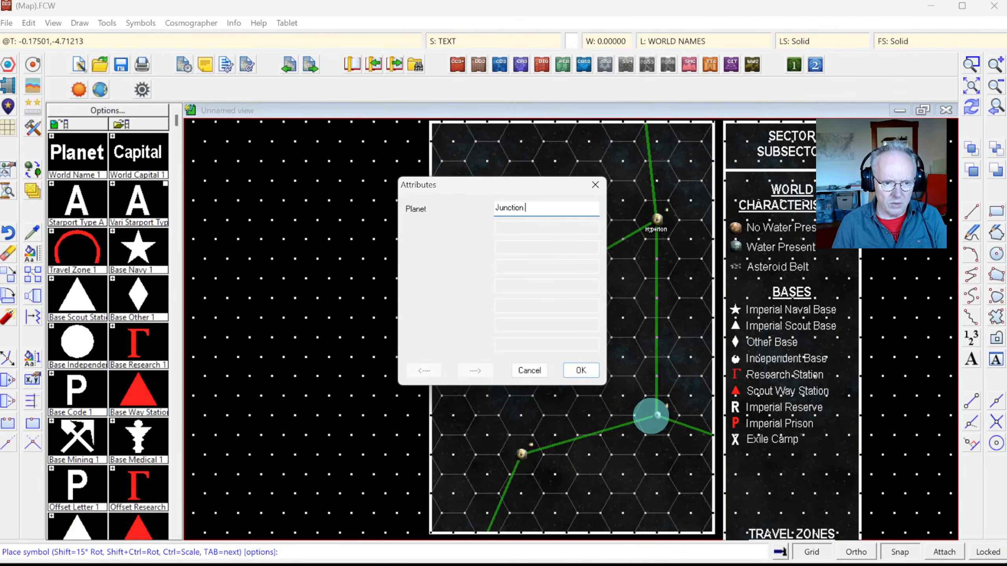
text(Junction X)
key(Return)
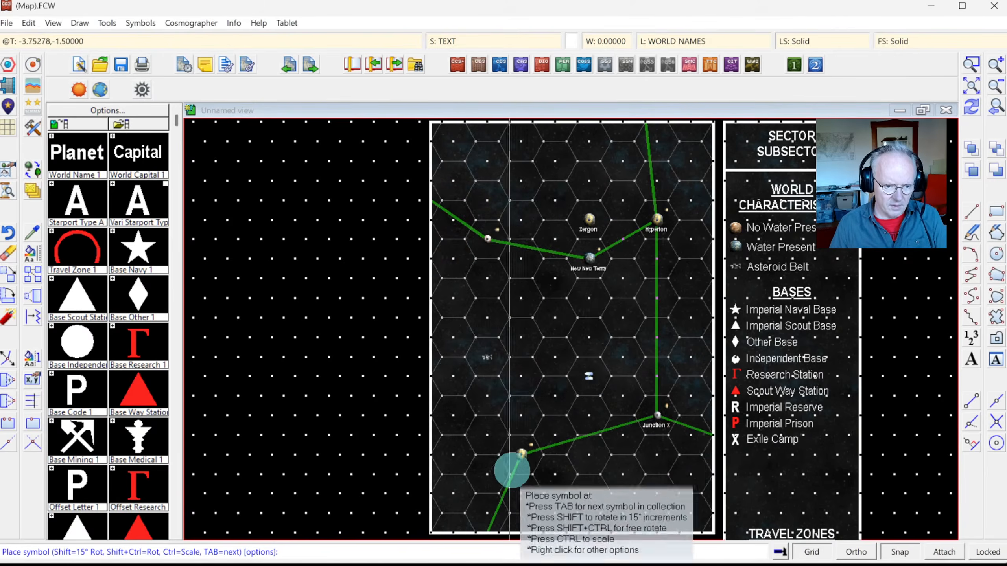
Place World Name 1 labels "Titanfall" on the lower-left route world and "Stargleam" on the asteroid belt.
click(522, 454)
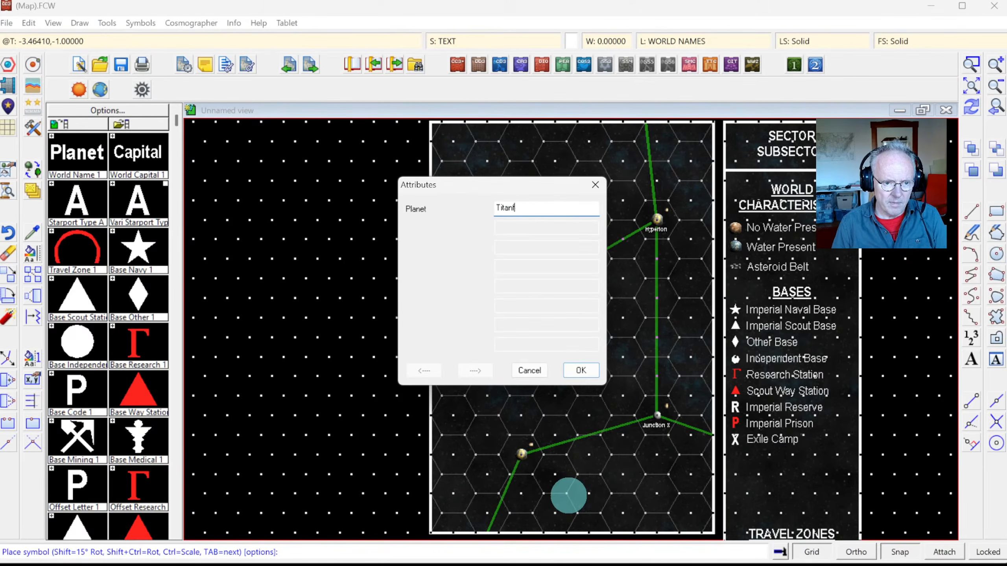
key(Return)
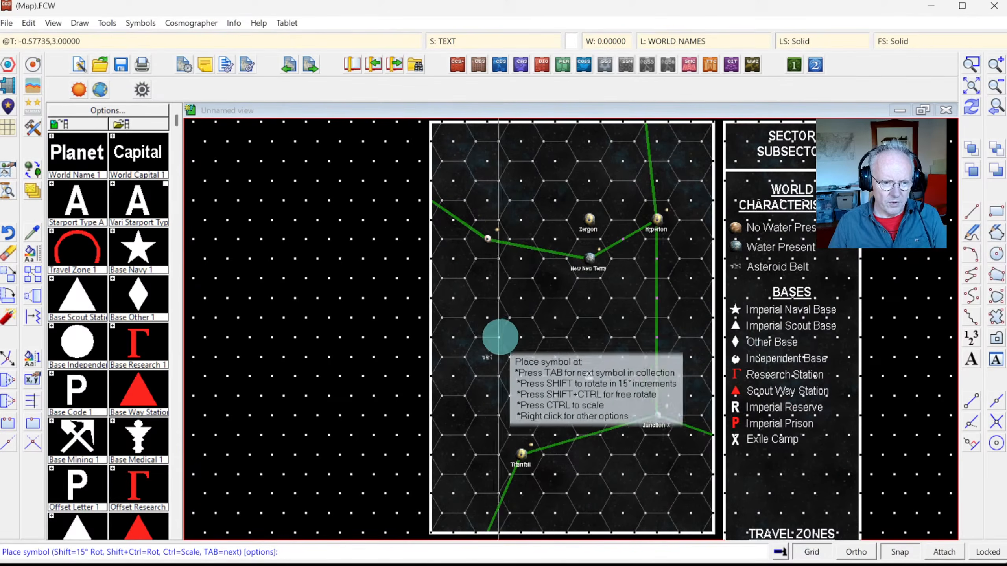
click(491, 362)
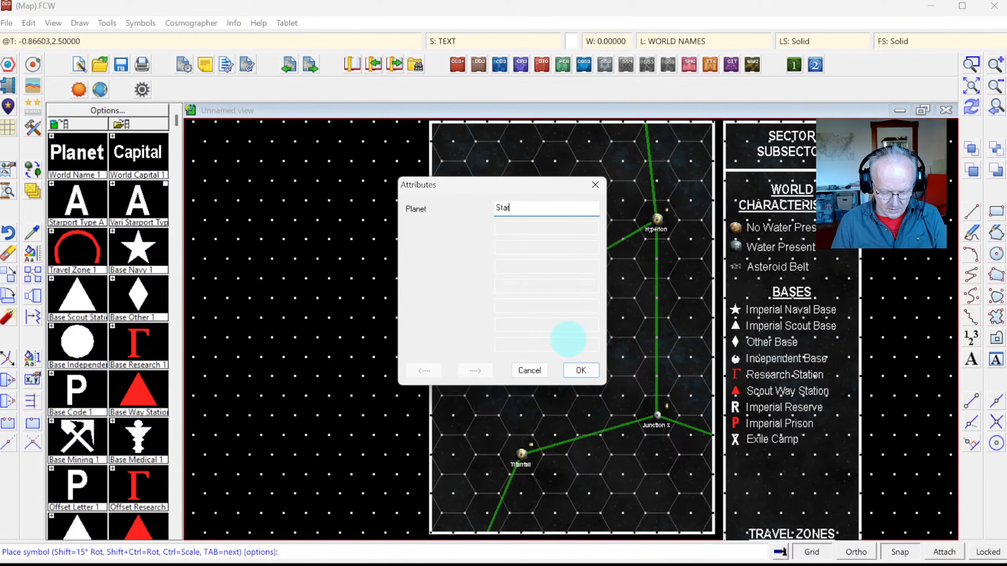
key(Return)
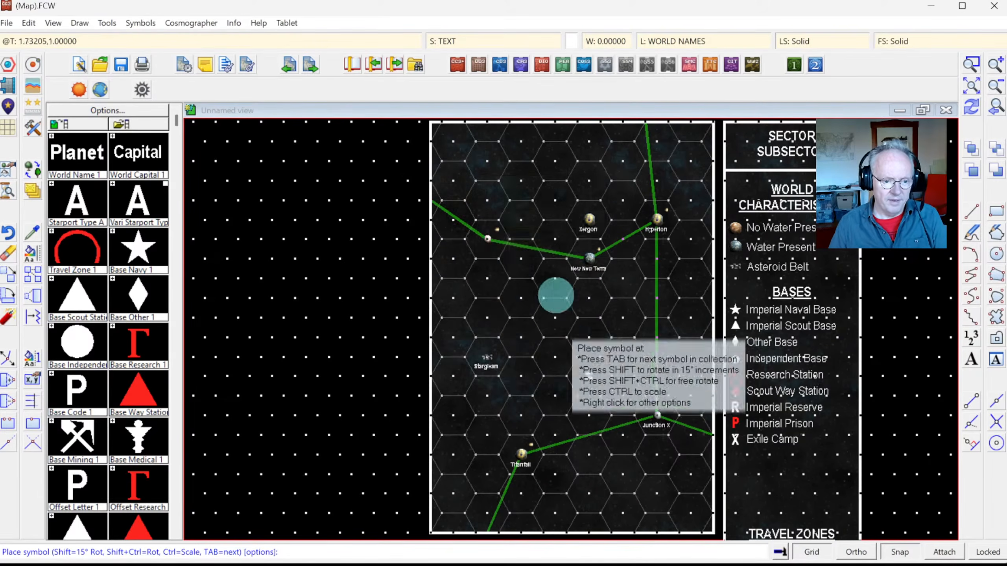
Place World Name 1 labels "Zrarux" on the upper-left route world and "The Rift" on the blue-white object in the lower middle.
click(485, 239)
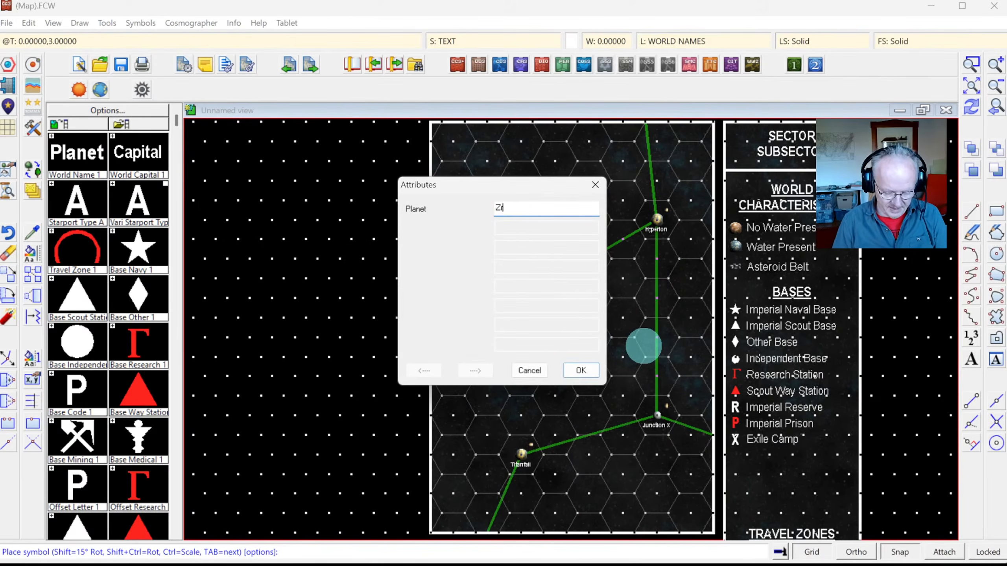
text(Zrarux)
key(Return)
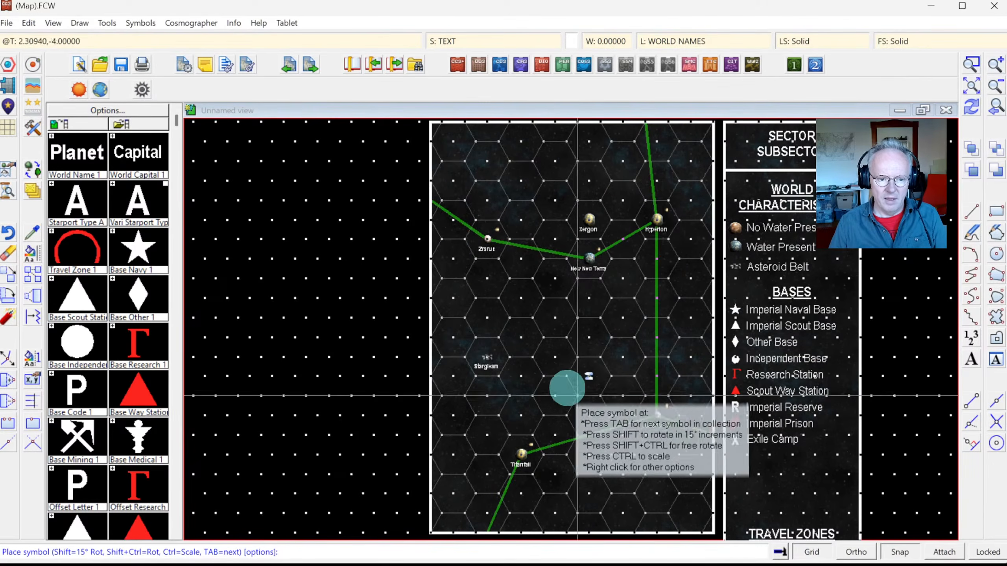
click(590, 380)
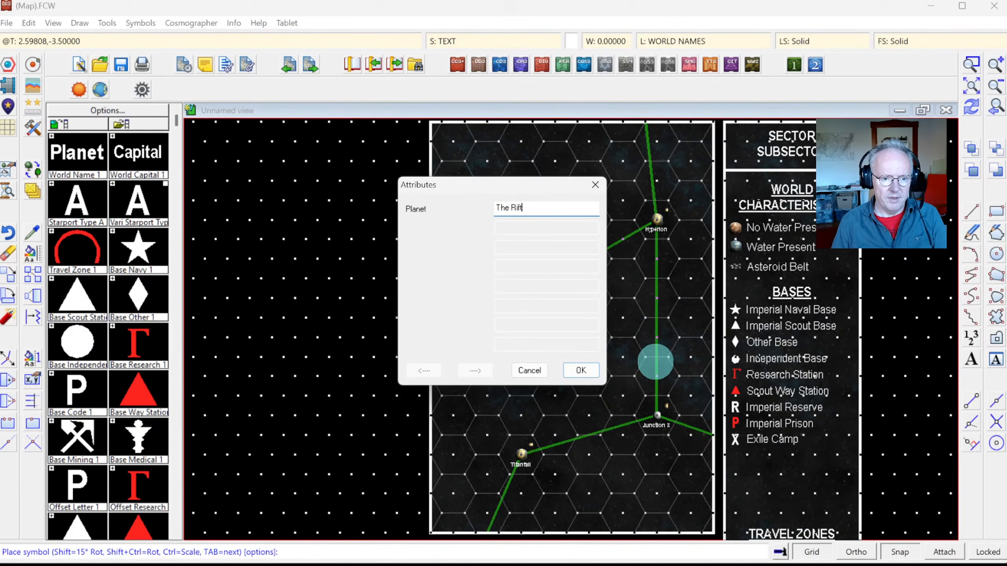
key(Return)
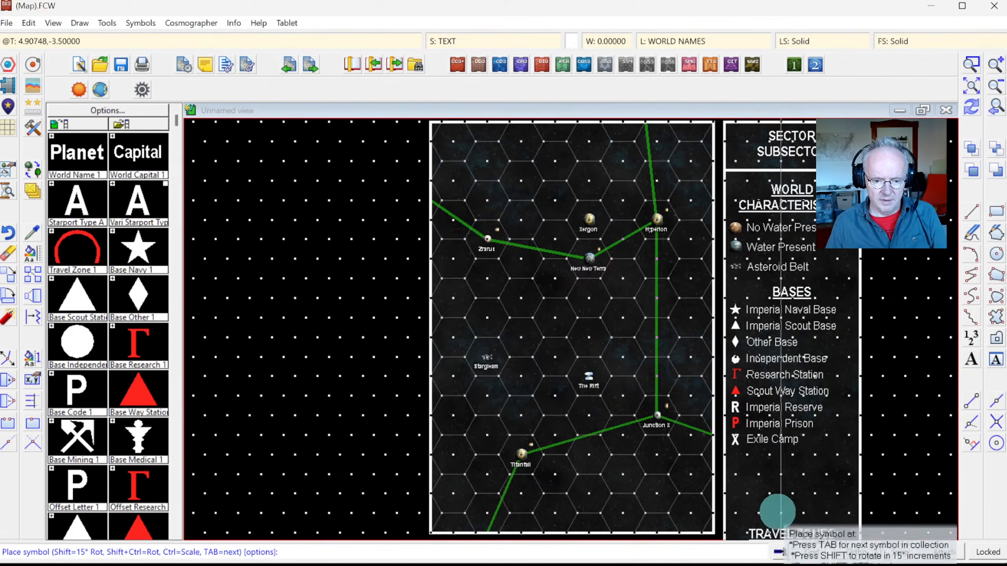
Hide the grid and place type A starport symbols on the Hyperion and Titanfall worlds.
click(810, 552)
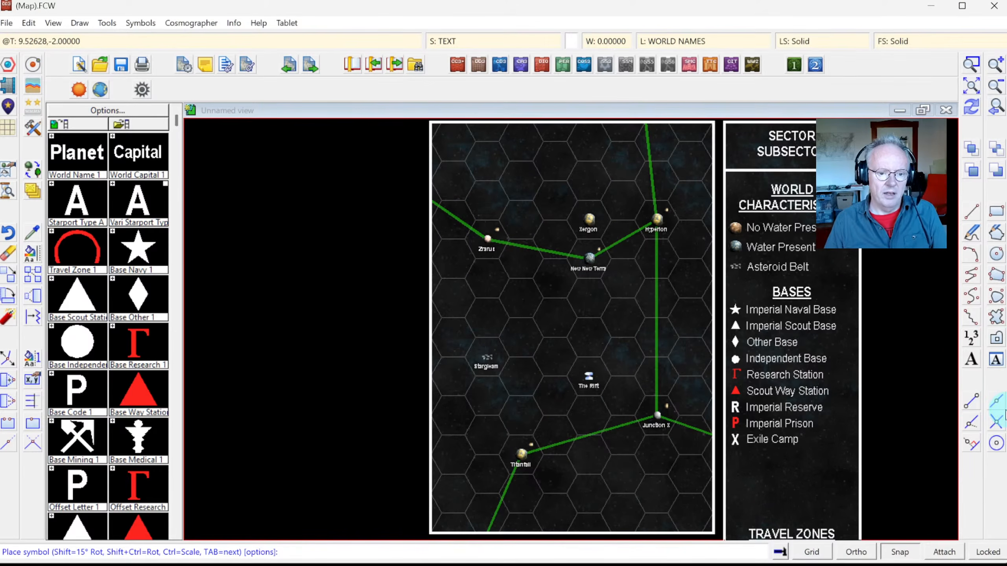
click(970, 66)
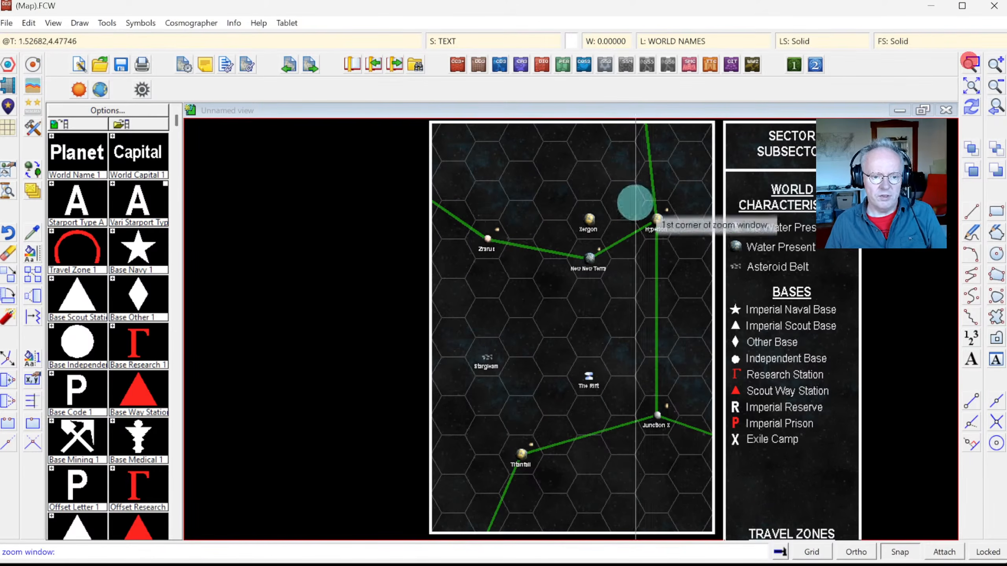
click(459, 215)
click(694, 465)
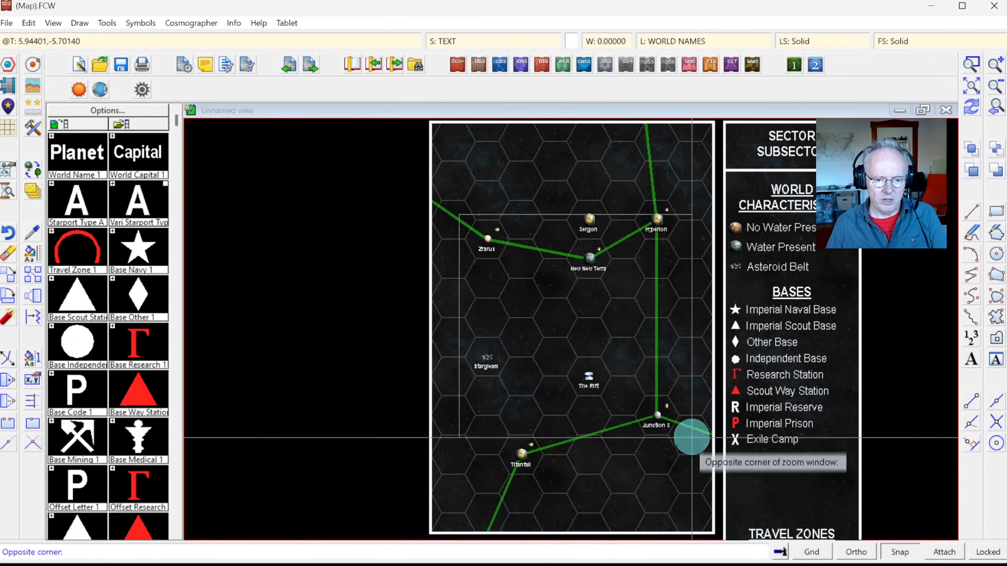
click(973, 66)
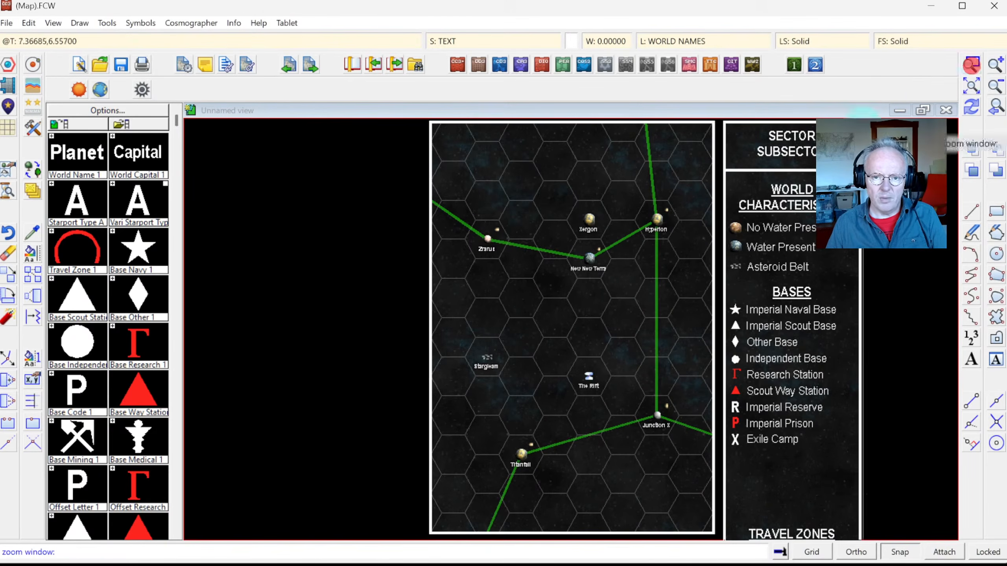
click(449, 186)
click(692, 477)
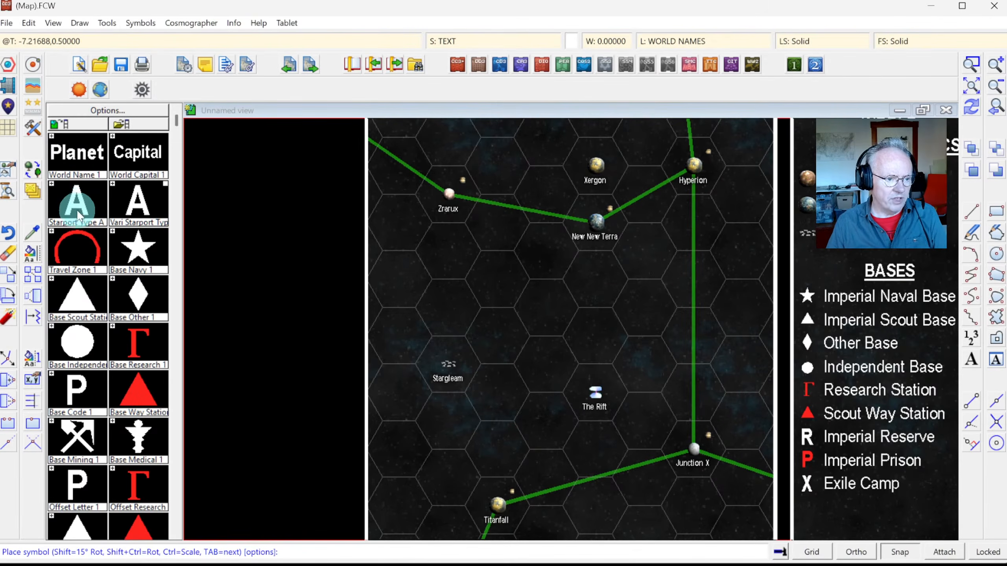
click(51, 184)
click(51, 184)
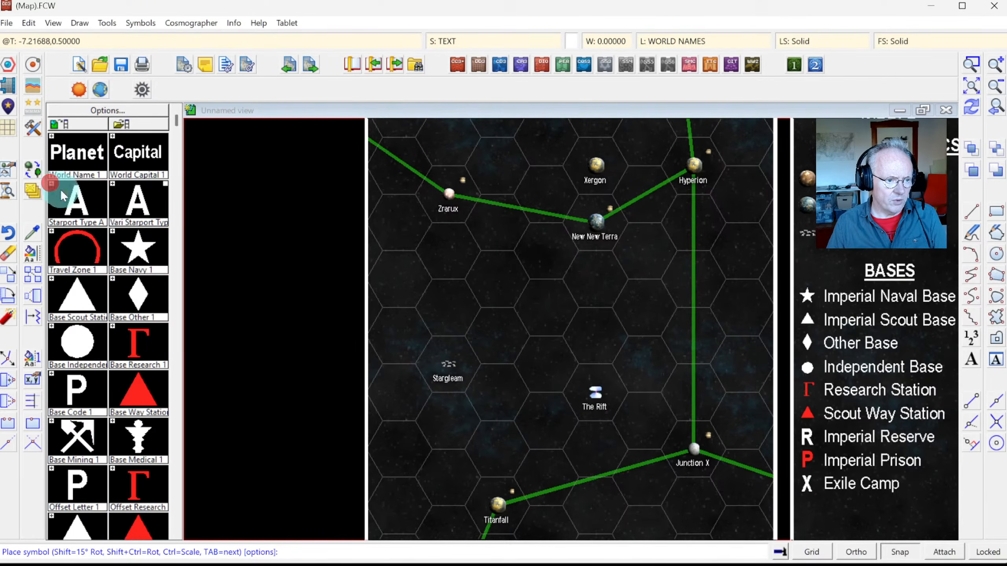
click(77, 202)
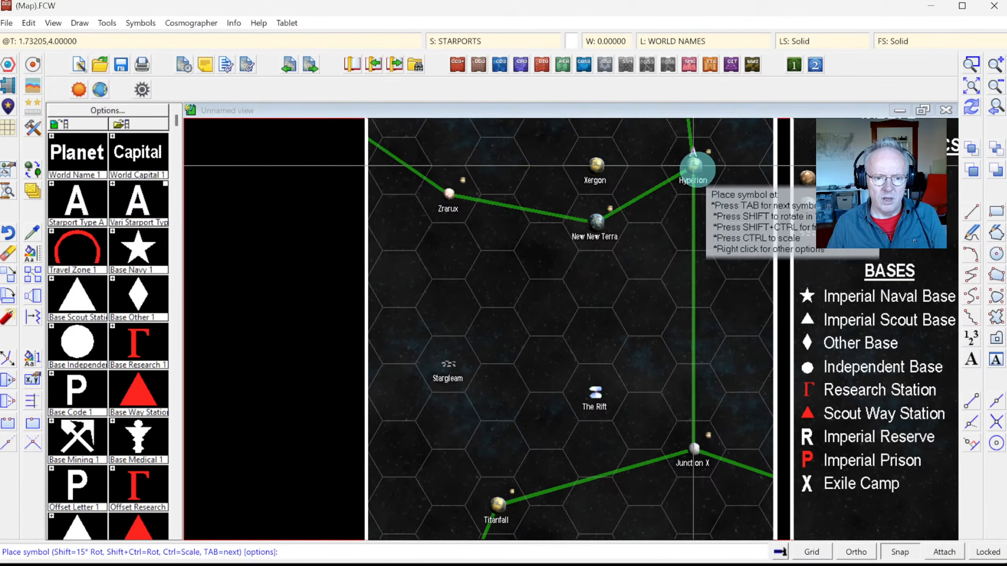
click(693, 166)
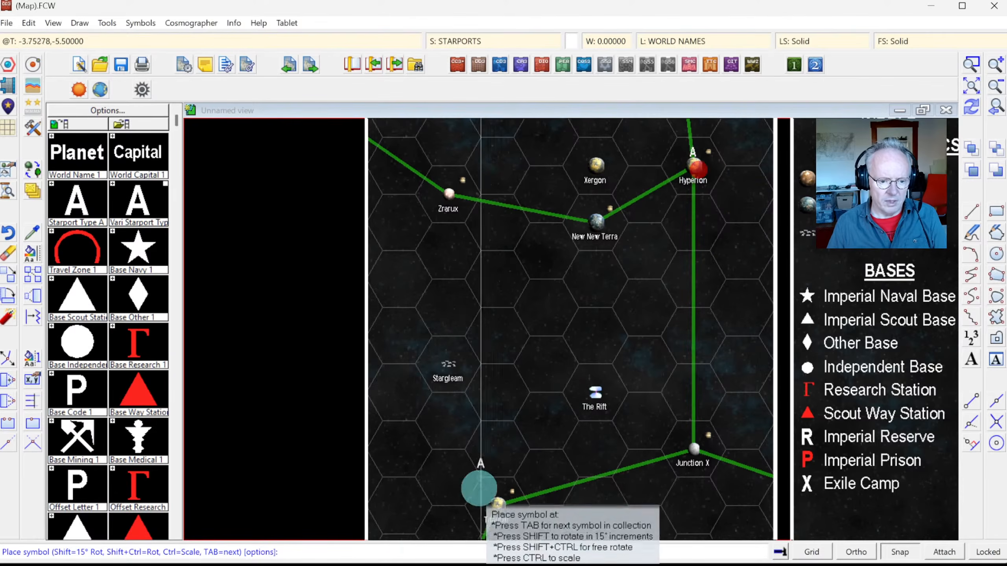
click(498, 504)
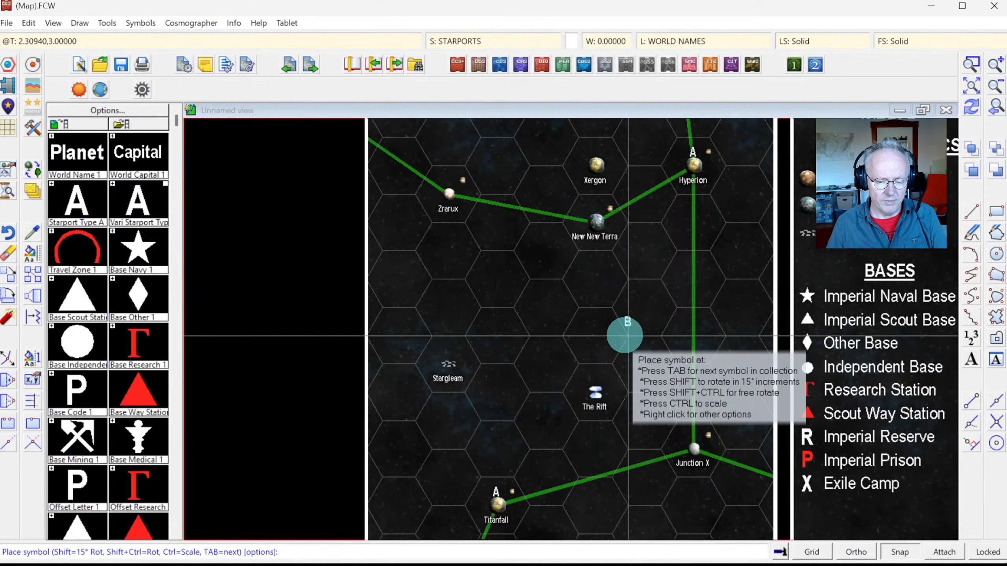
Place starport symbols of type B on Junction X, type C on New New Terra and type D on Zrarux.
click(694, 441)
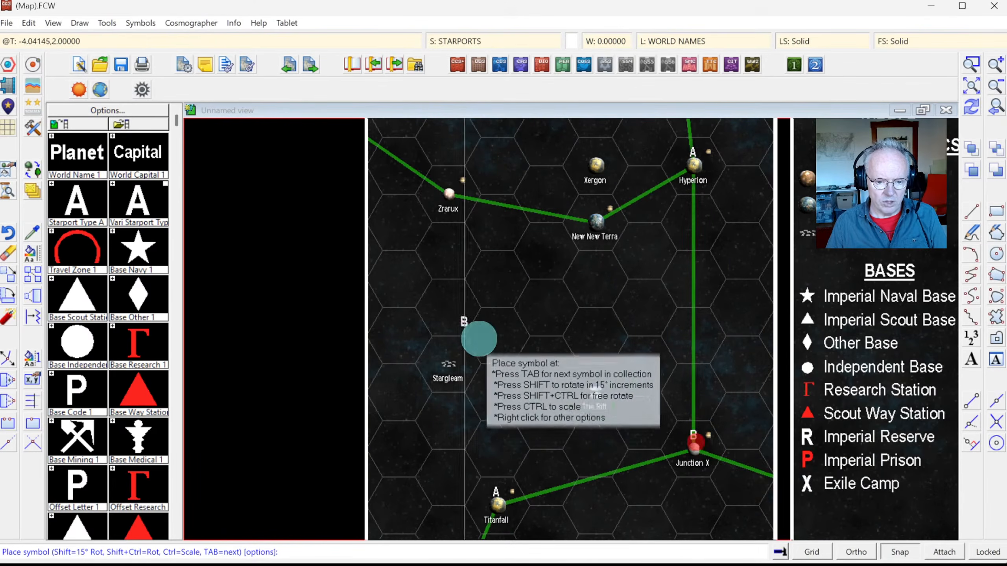
click(587, 225)
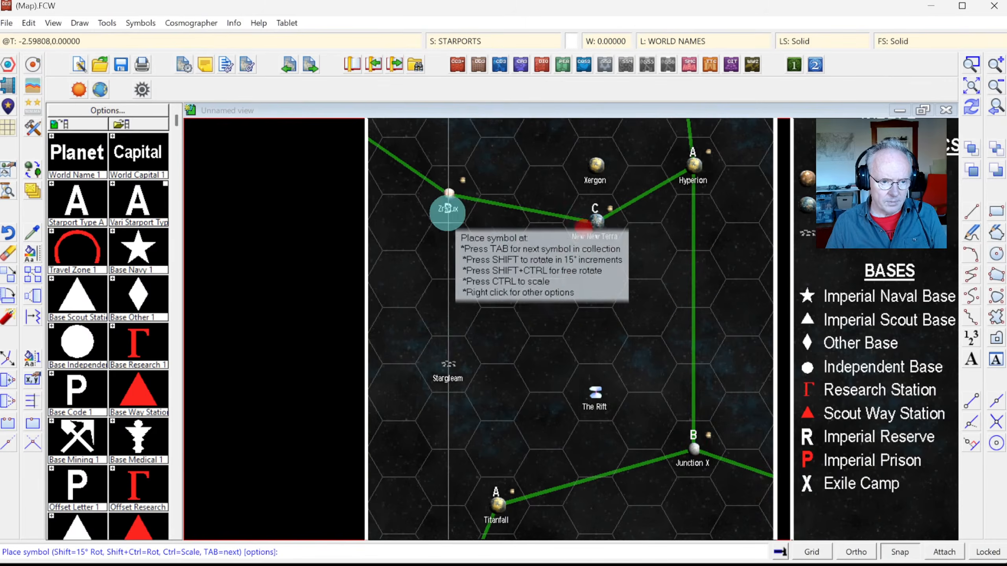
click(448, 193)
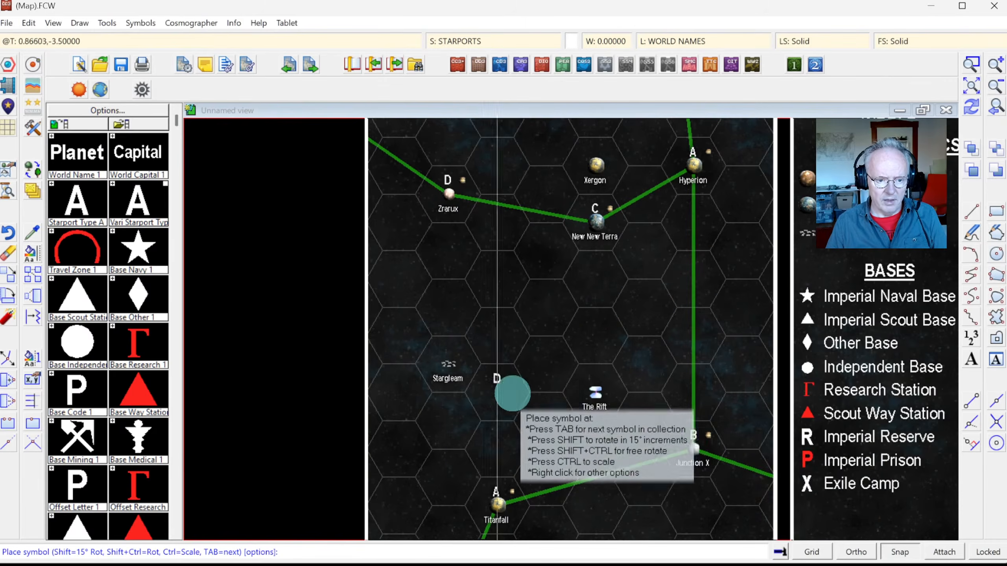
Place type X starport symbols on The Rift and Xergon, and a type C starport on Stargleam.
key(Tab)
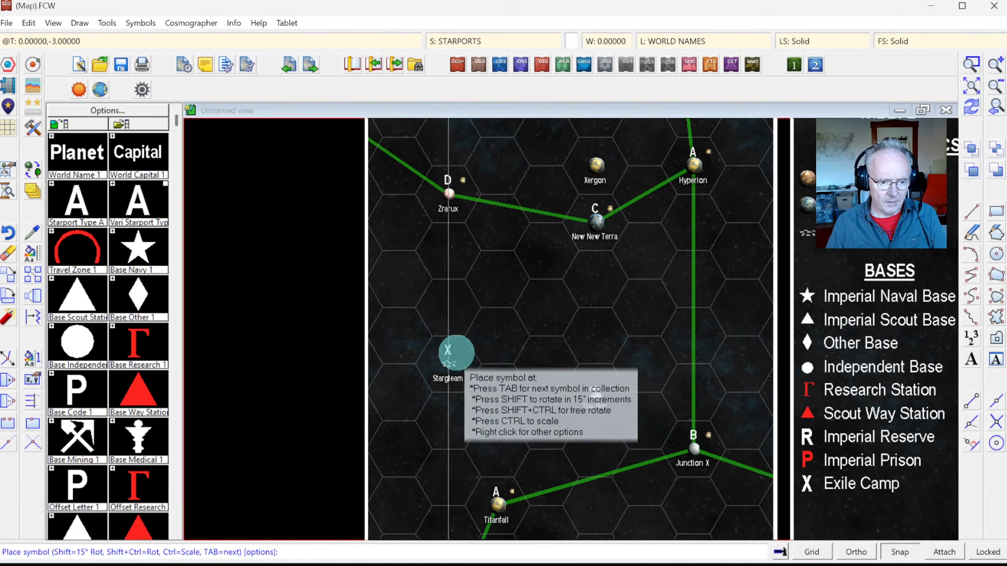
click(595, 380)
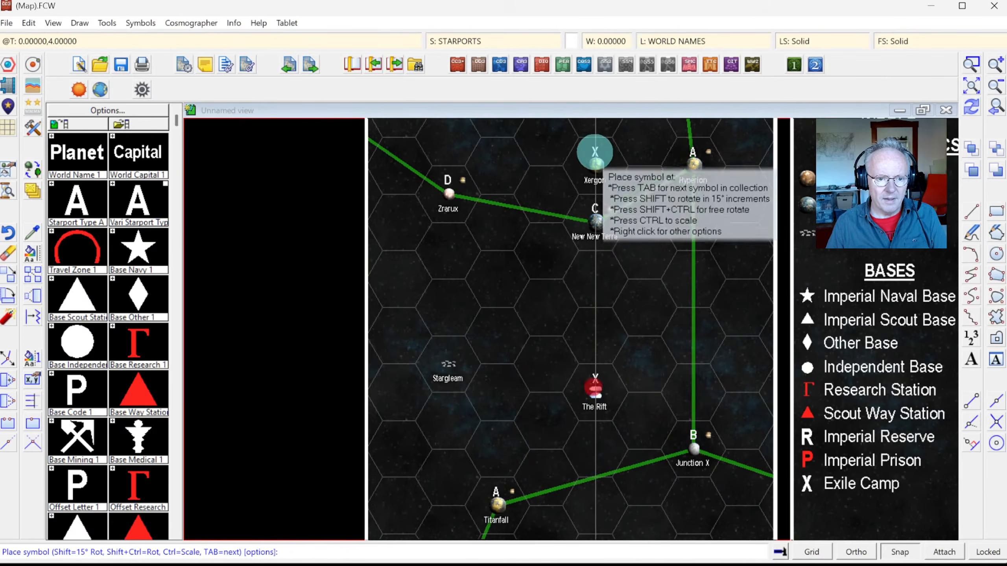
click(597, 159)
key(Tab)
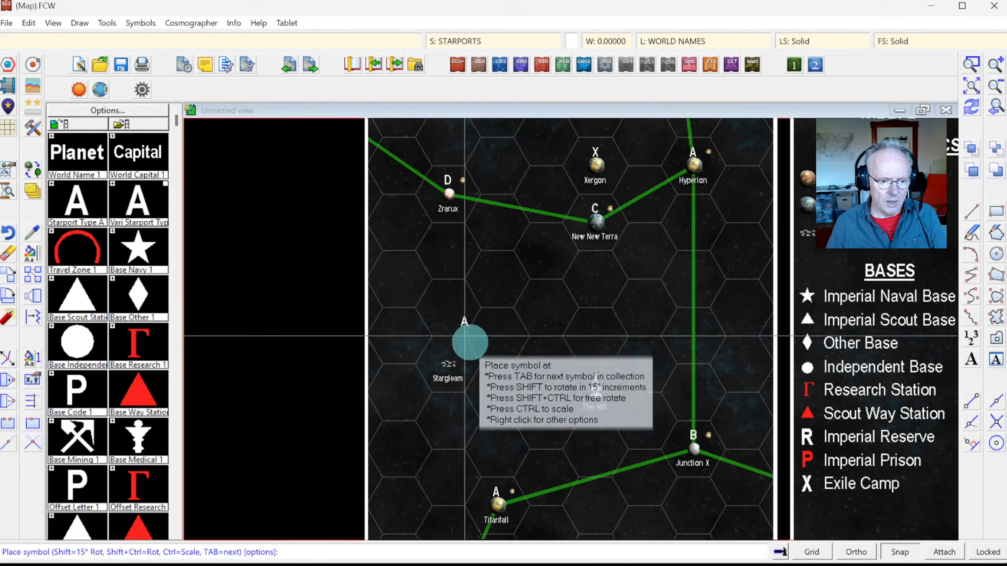
key(Tab)
key(Tab)
click(448, 364)
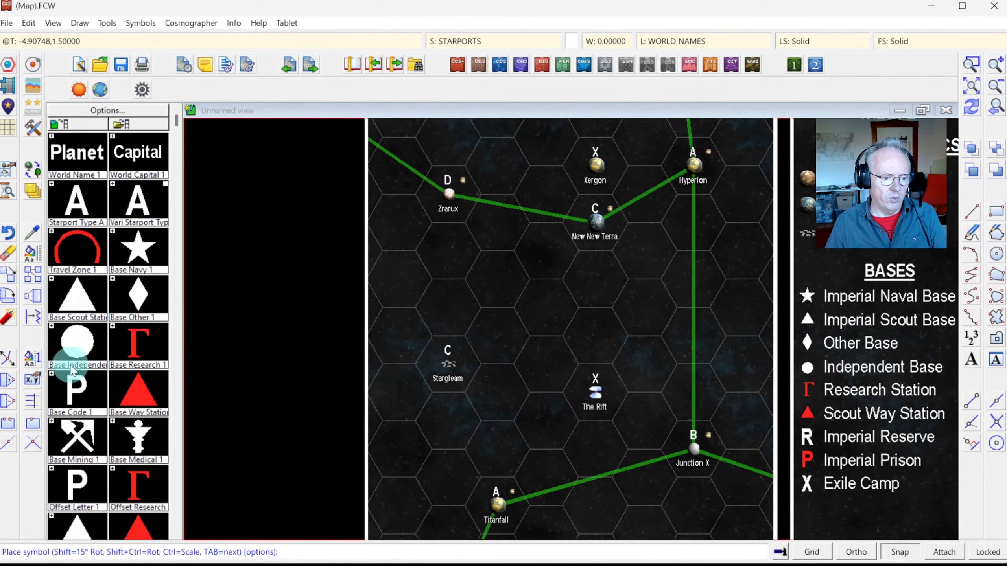
click(171, 477)
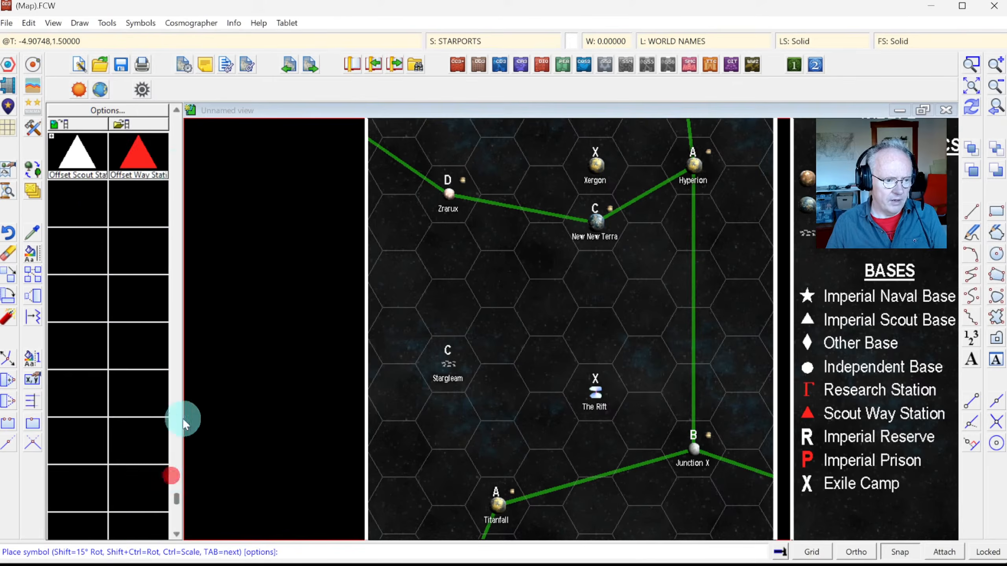
click(178, 164)
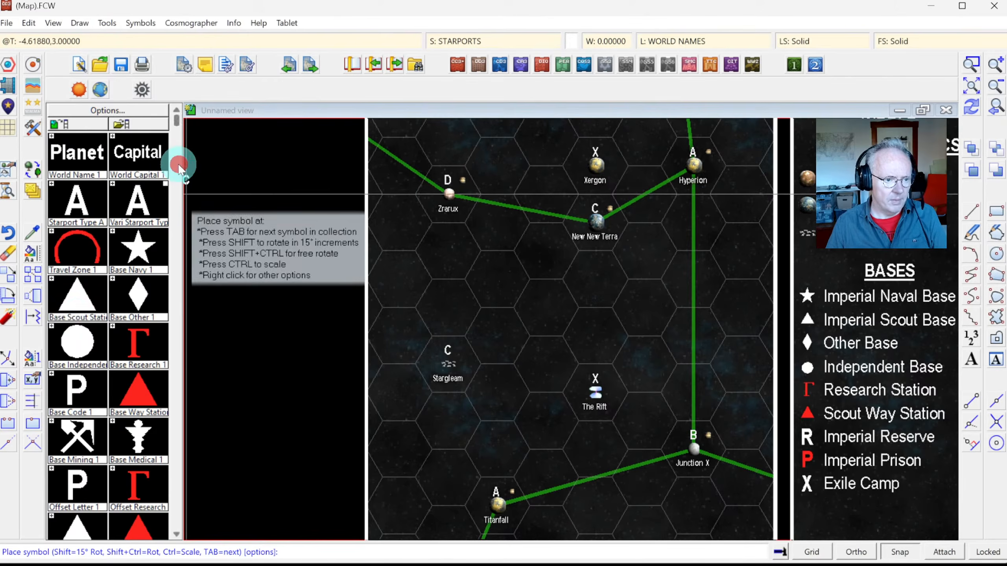
click(76, 248)
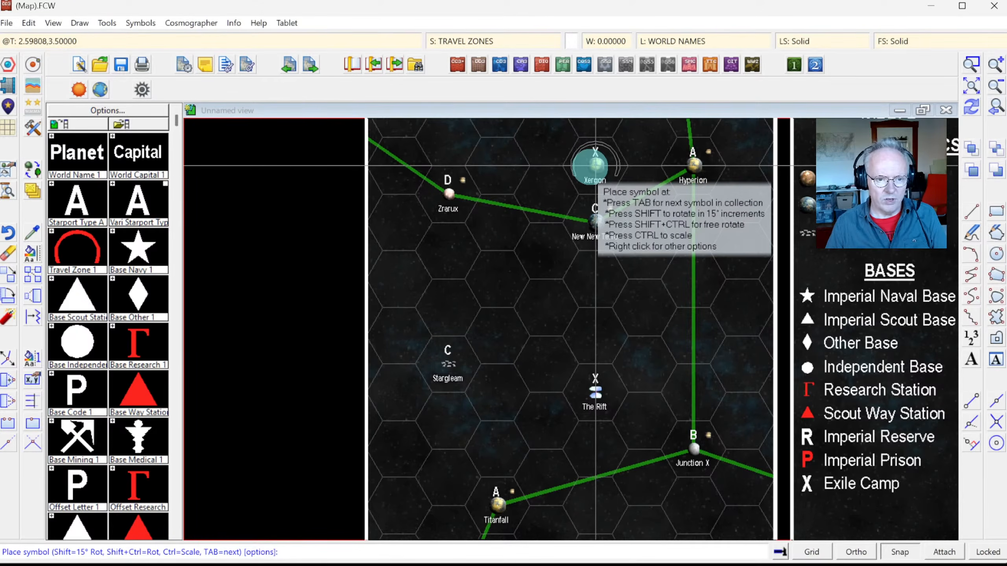
click(594, 164)
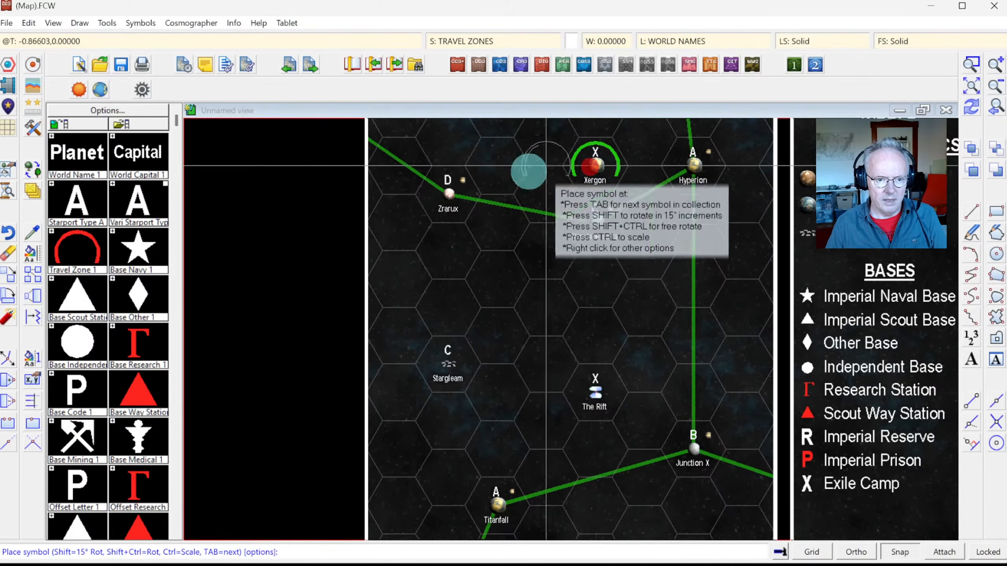
key(ctrl+z)
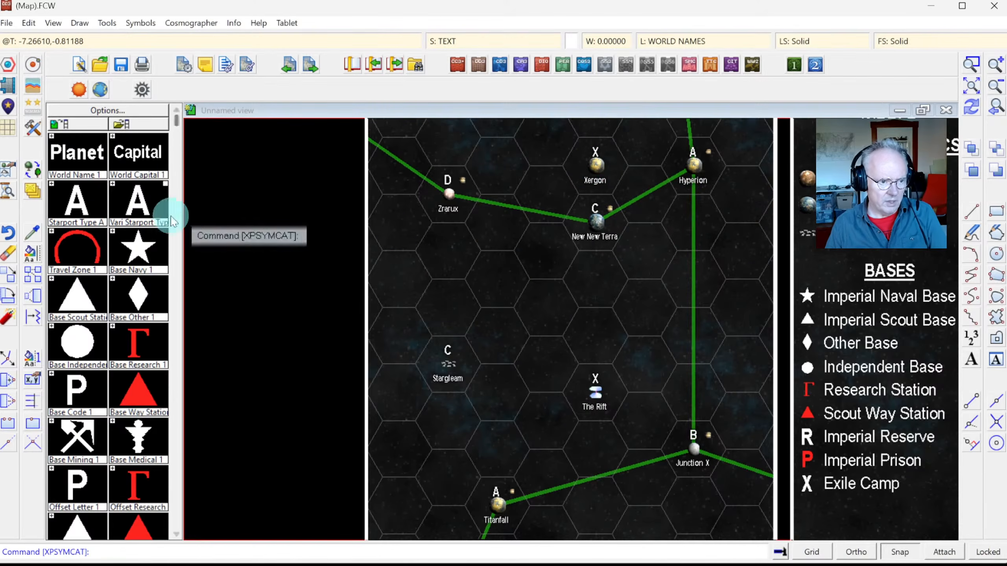
Place a red Travel Zone 1 arc around Xergon and a yellow Travel Zone 2 arc around Stargleam.
click(51, 231)
click(67, 241)
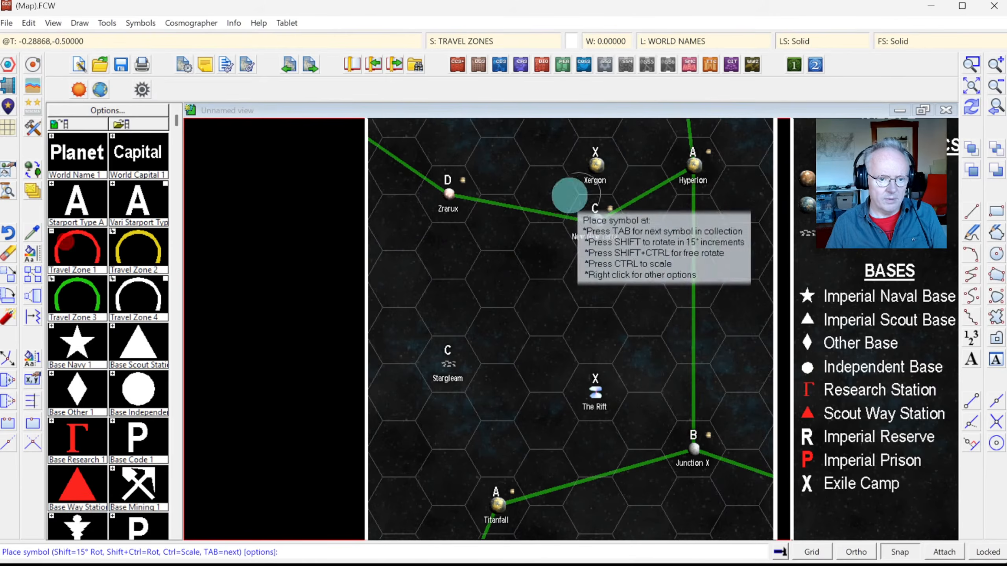
click(594, 164)
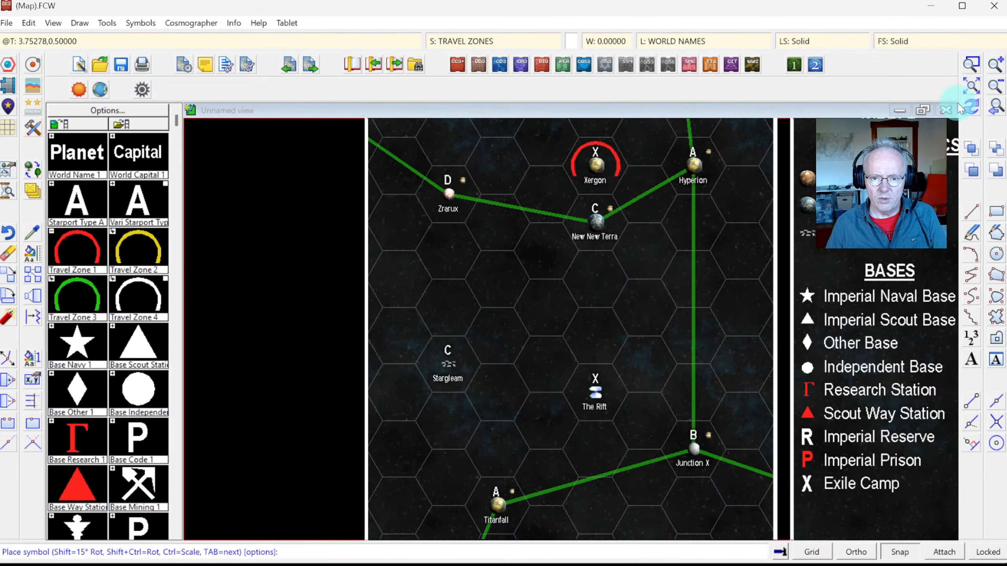
click(142, 250)
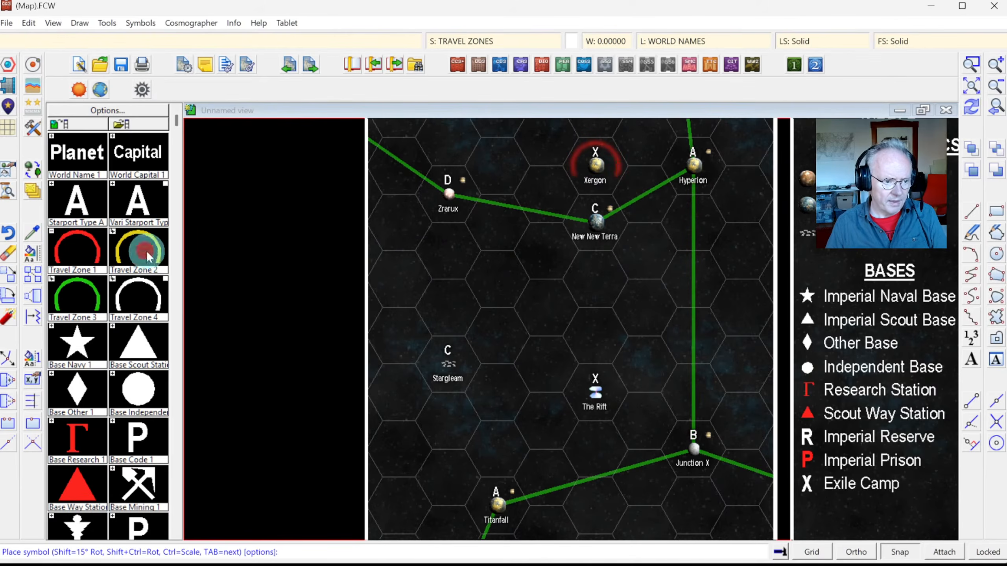
click(448, 364)
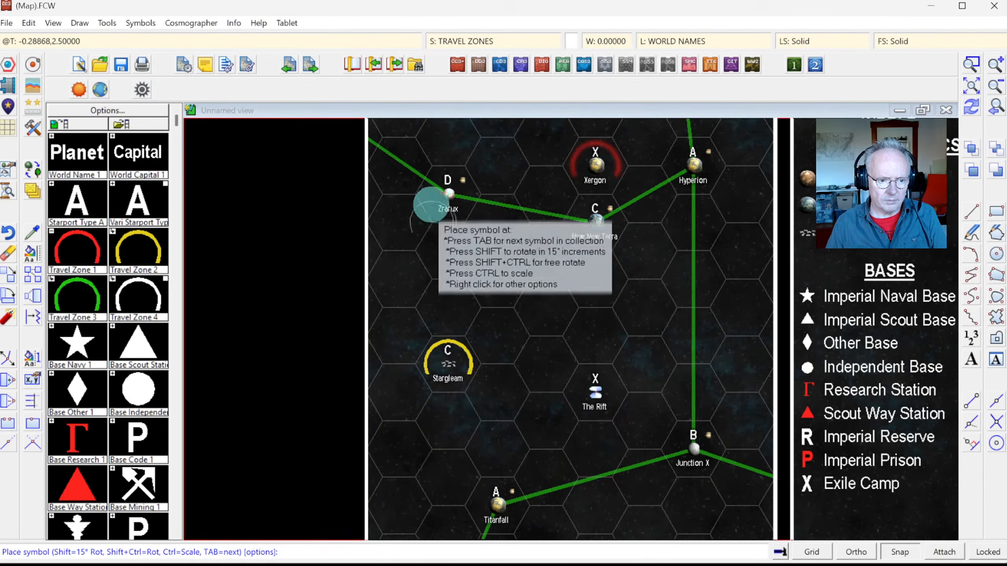
Place a red Travel Zone 1 arc around The Rift and redraw the map.
click(94, 245)
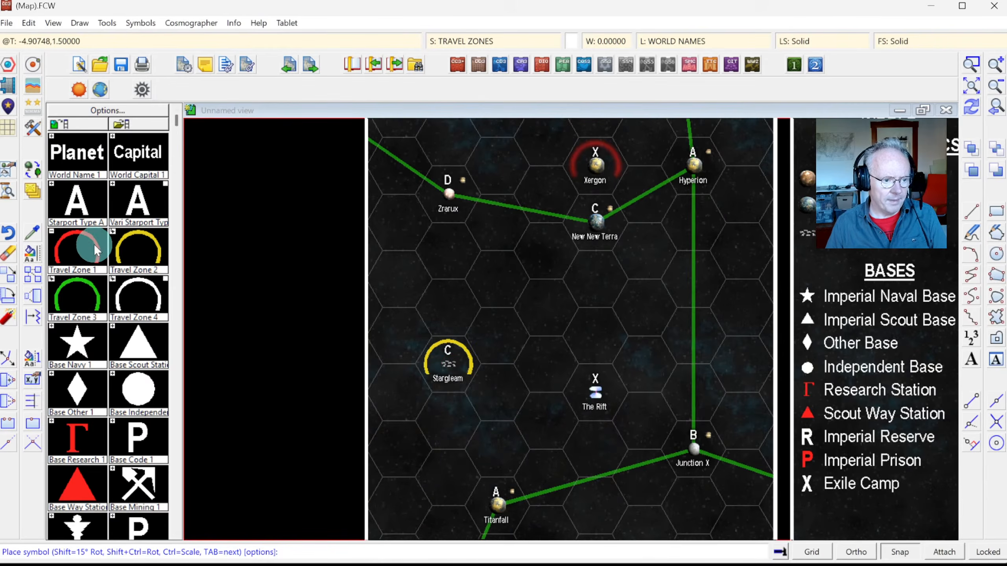
click(88, 241)
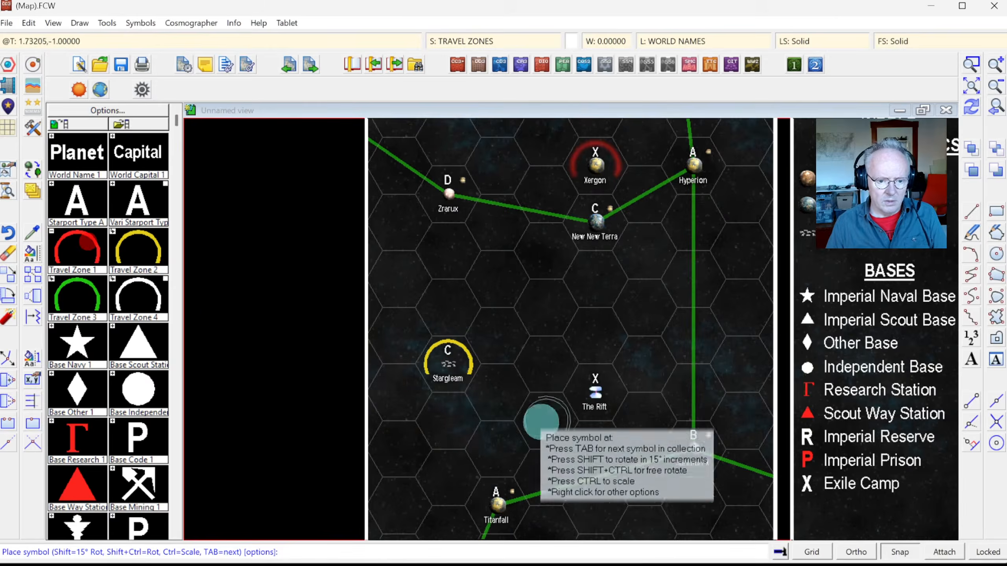
click(593, 392)
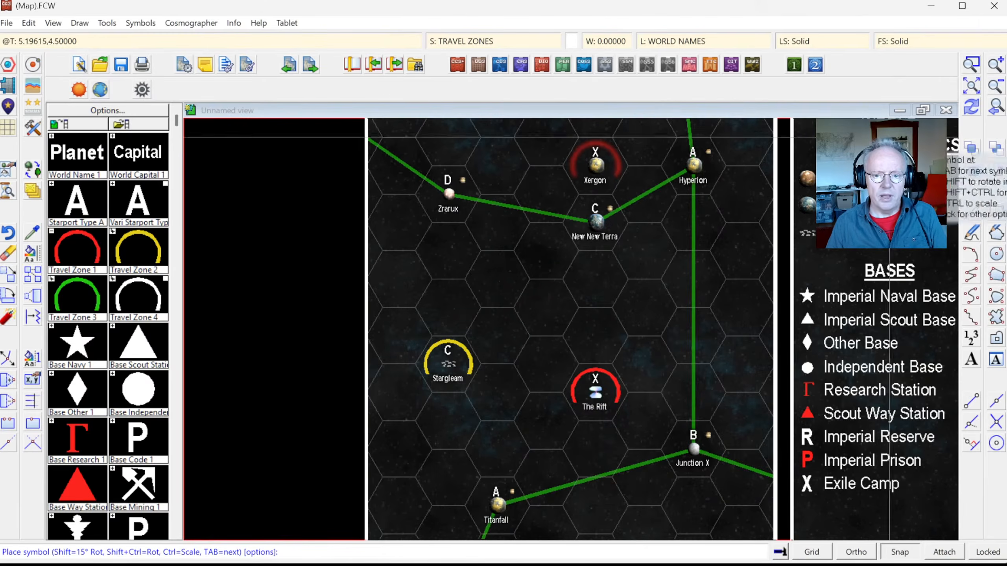
click(971, 107)
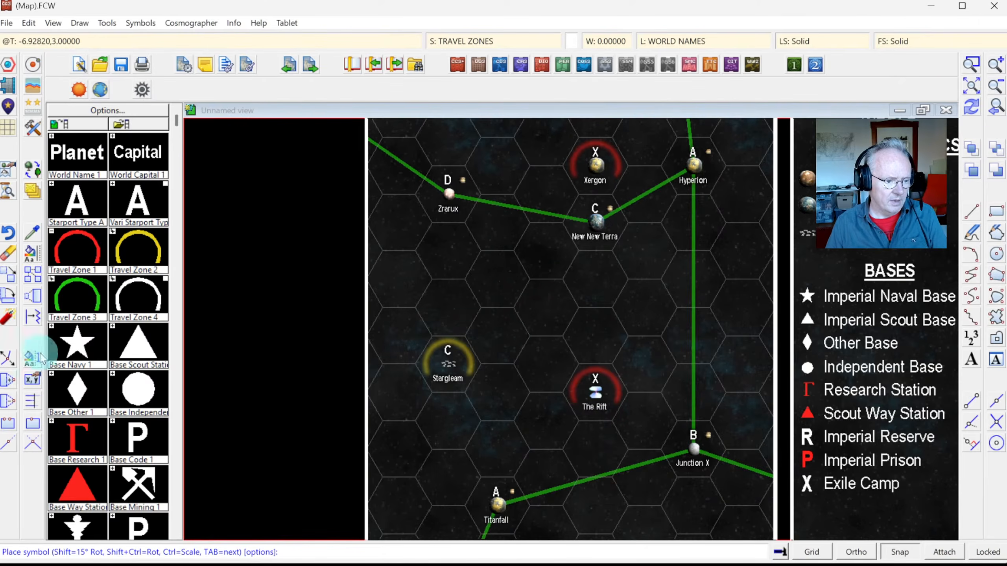
Place a Base Research 1 symbol on The Rift and a Base Navy 1 symbol on Hyperion.
click(80, 444)
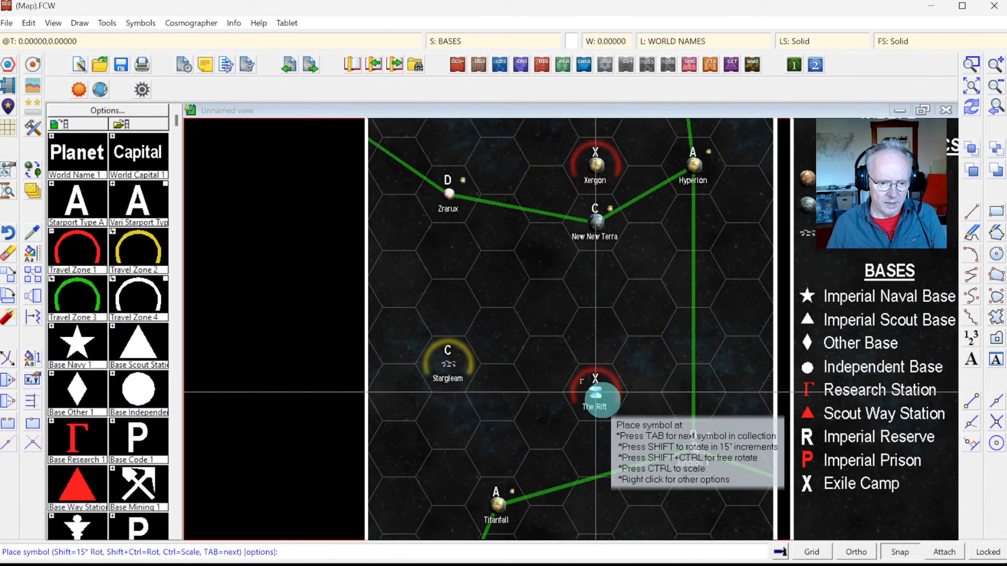
click(602, 400)
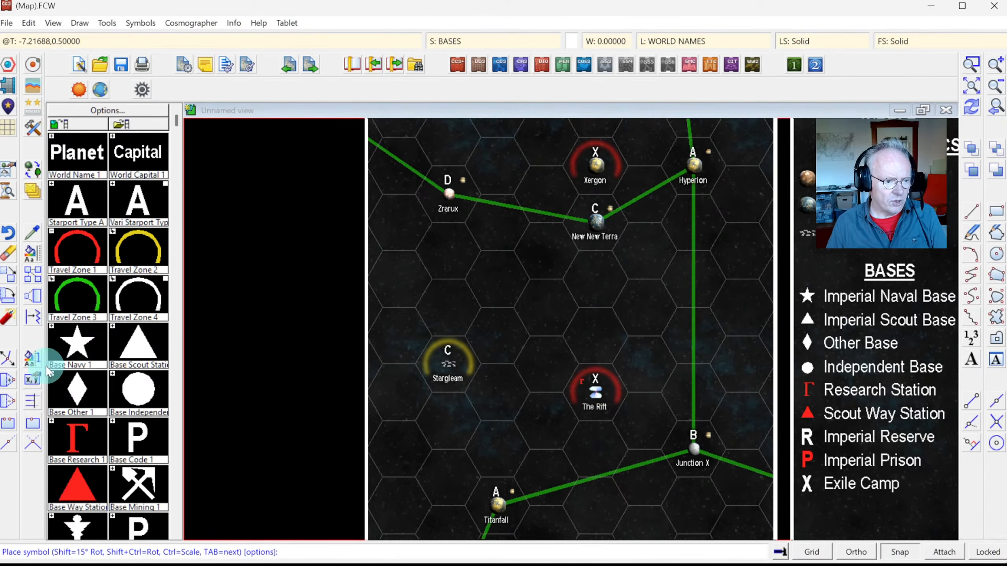
click(78, 342)
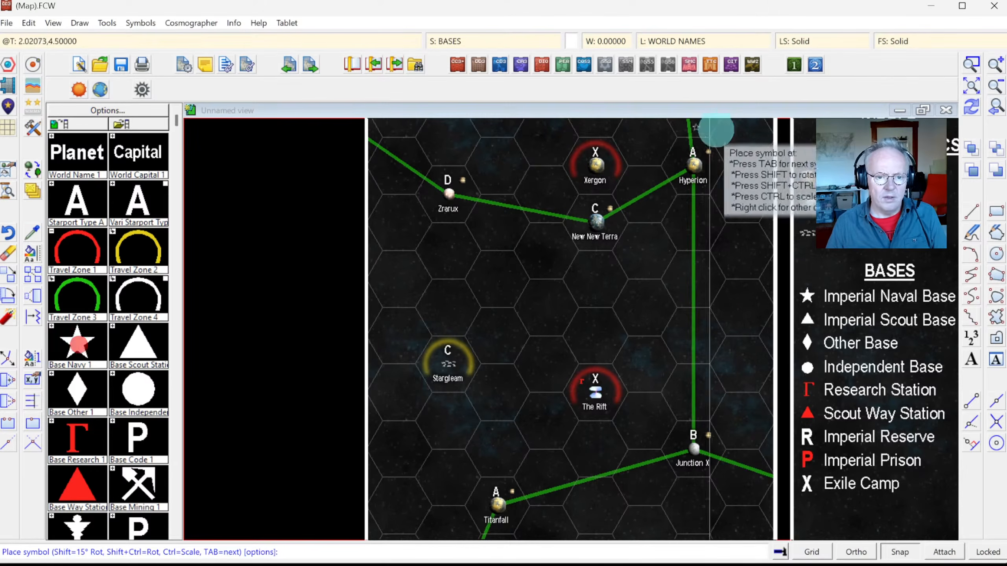
click(693, 163)
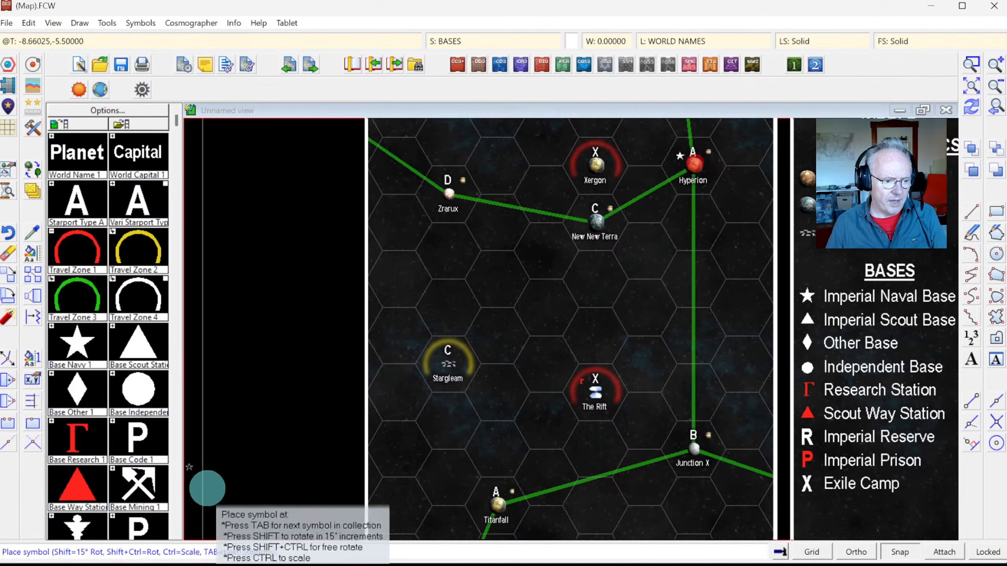
Place a Base Scout Station symbol on Titanfall and a Base Mining 1 symbol on Stargleam.
click(139, 347)
click(486, 493)
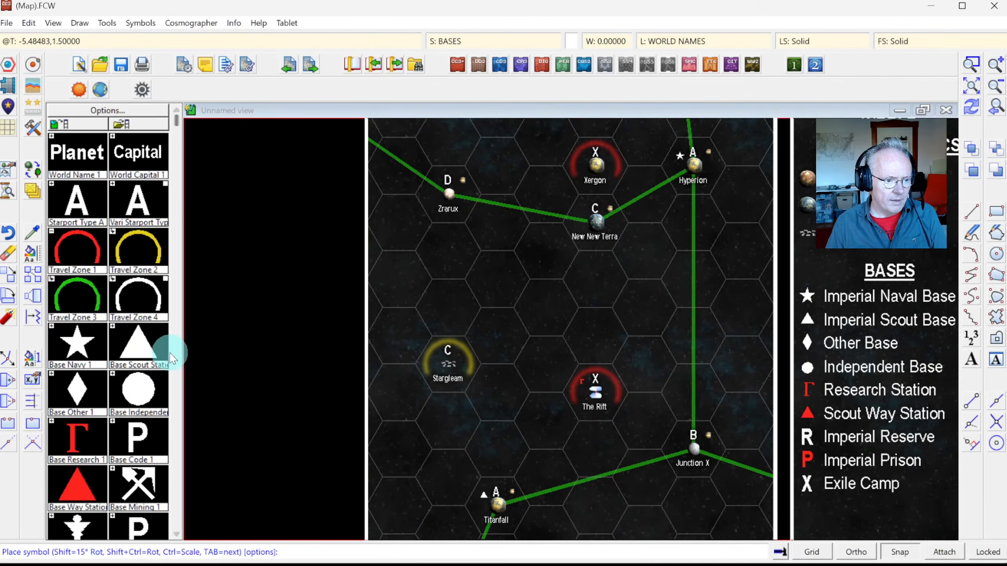
click(177, 533)
click(138, 436)
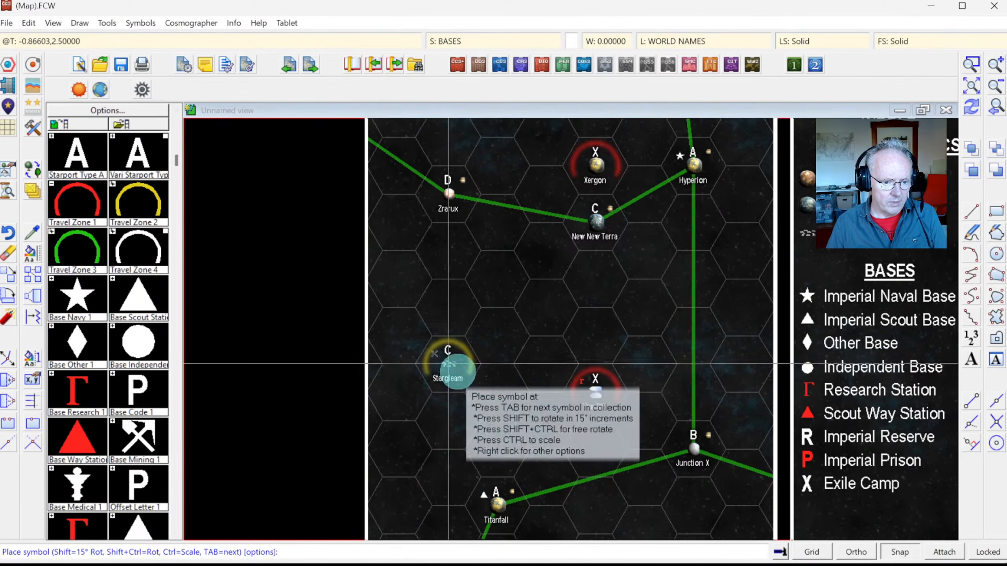
click(458, 370)
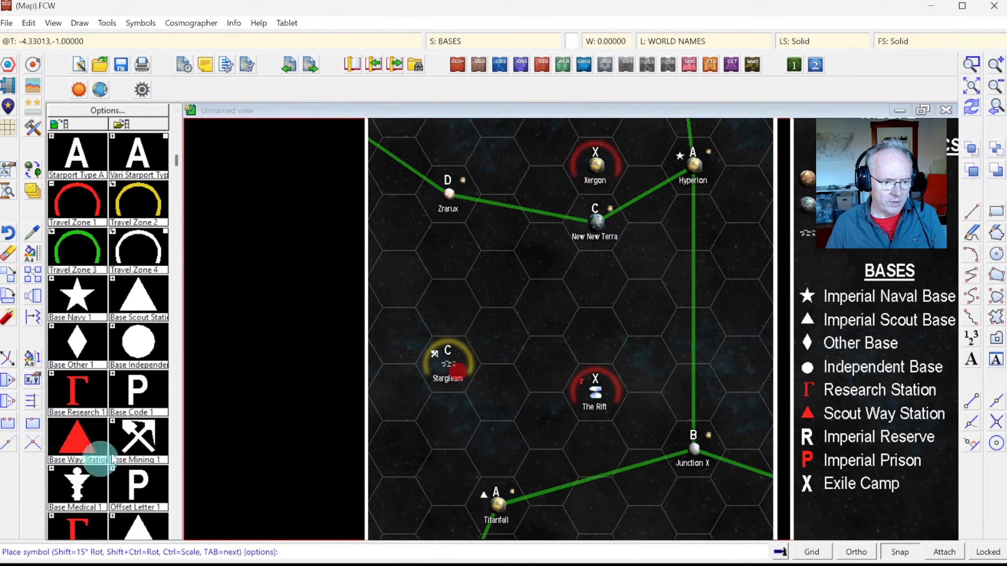
click(176, 535)
click(177, 536)
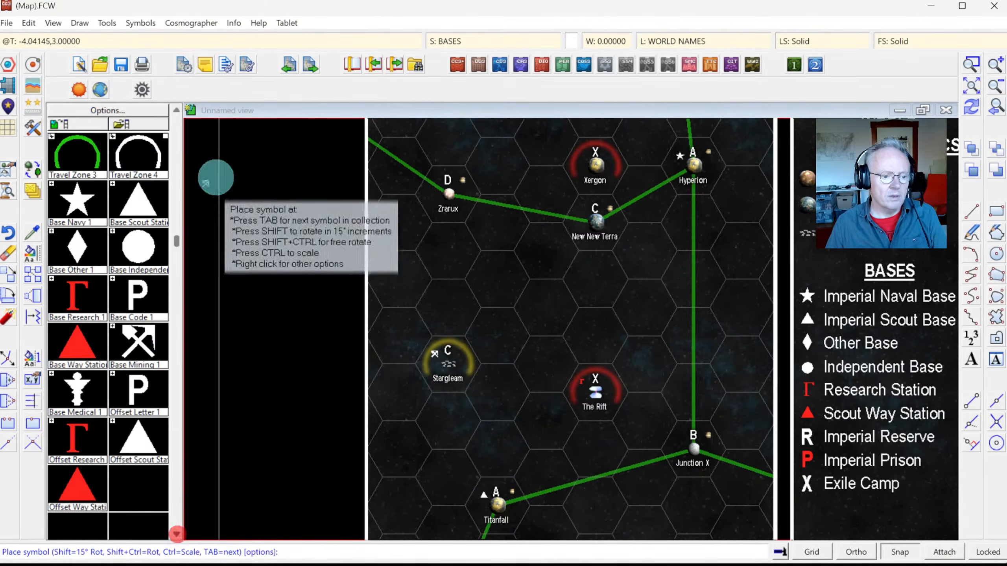
click(177, 128)
click(177, 128)
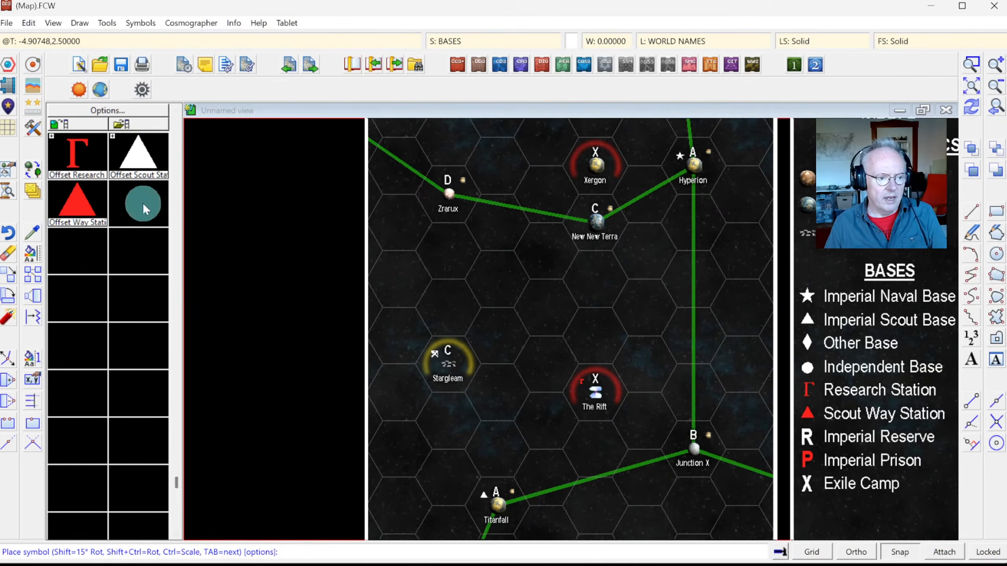
click(177, 138)
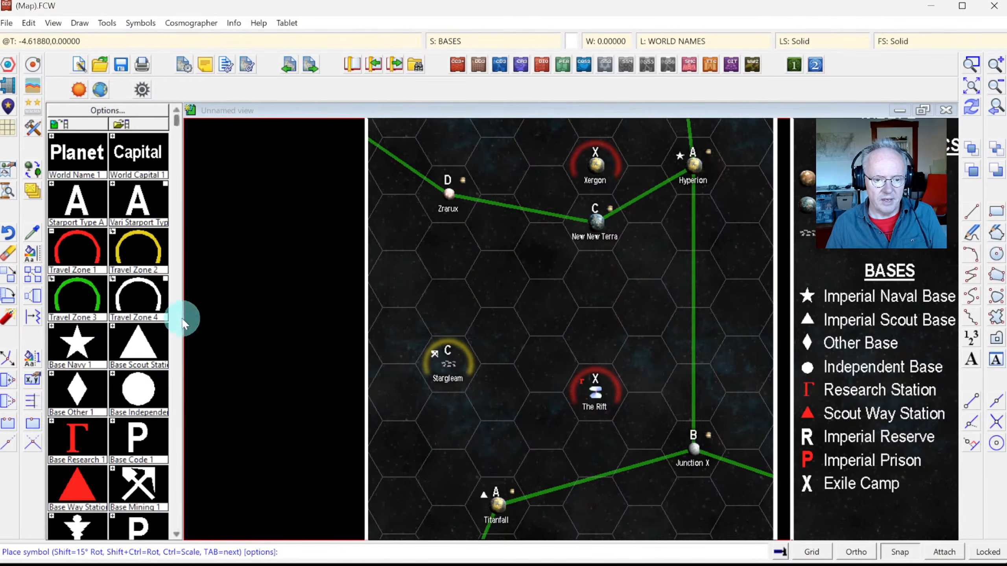
Measure the distance between two vertically adjacent hex centres in the subsector, with the snap grid displayed only while measuring.
click(973, 85)
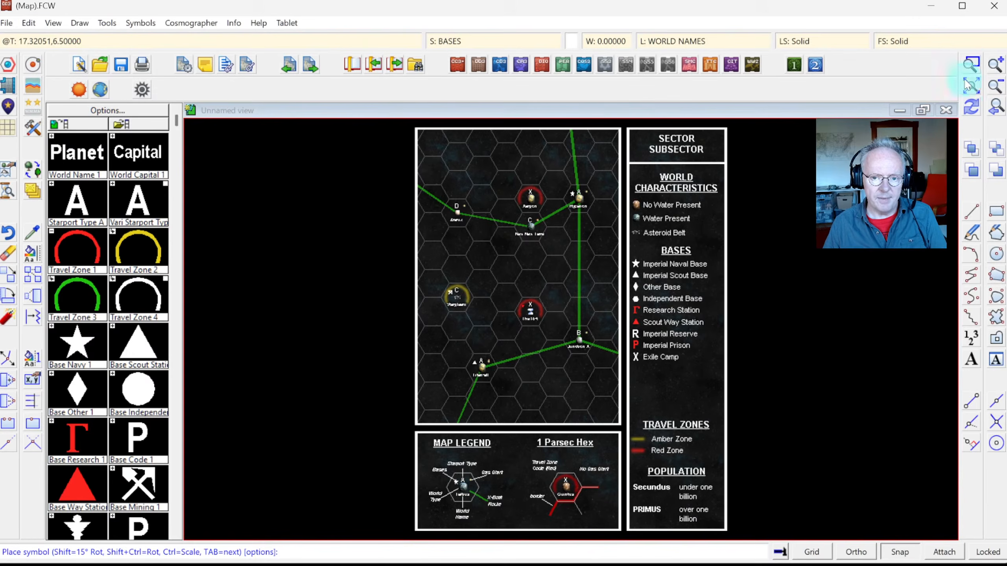
click(972, 63)
click(403, 122)
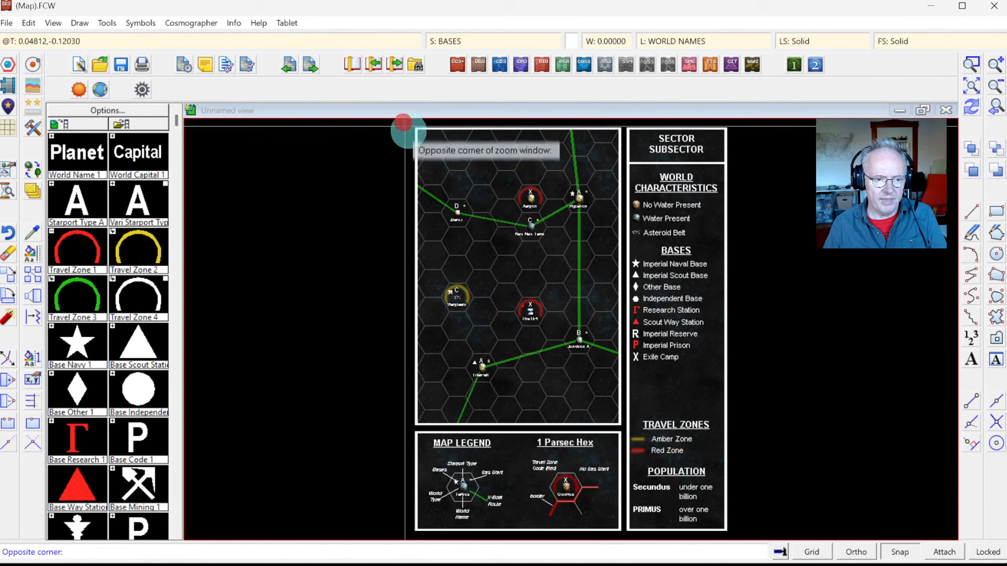
click(652, 438)
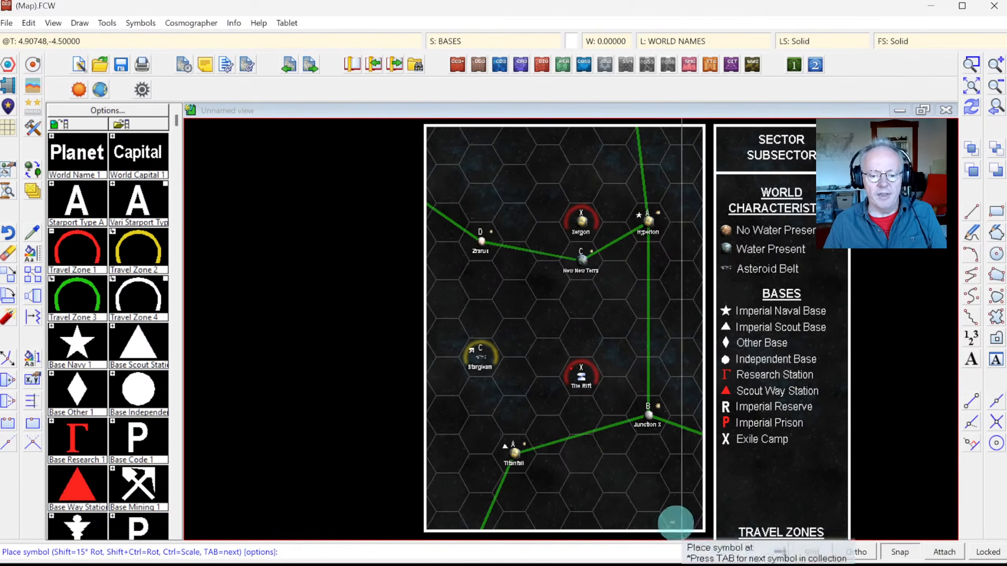
click(816, 554)
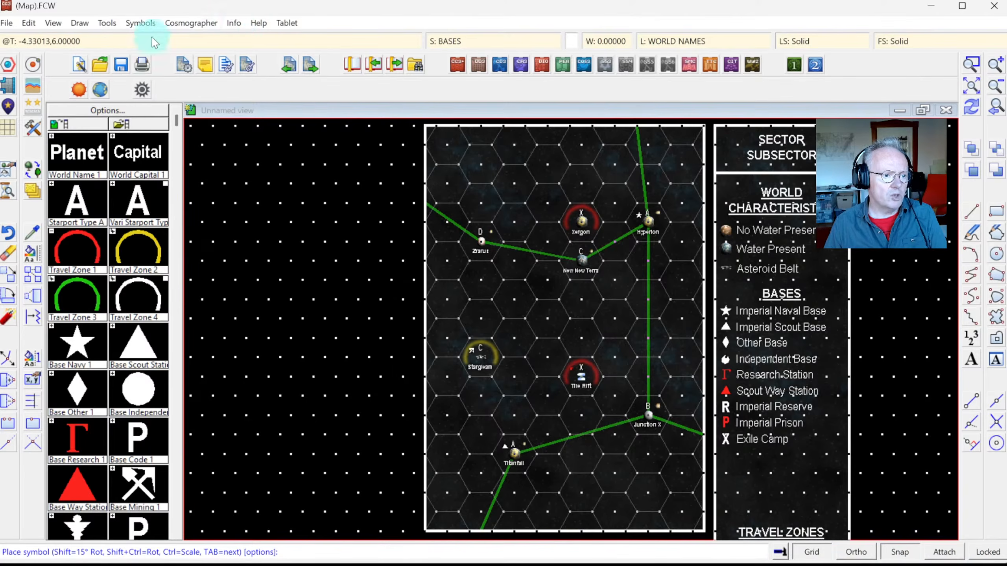
click(234, 23)
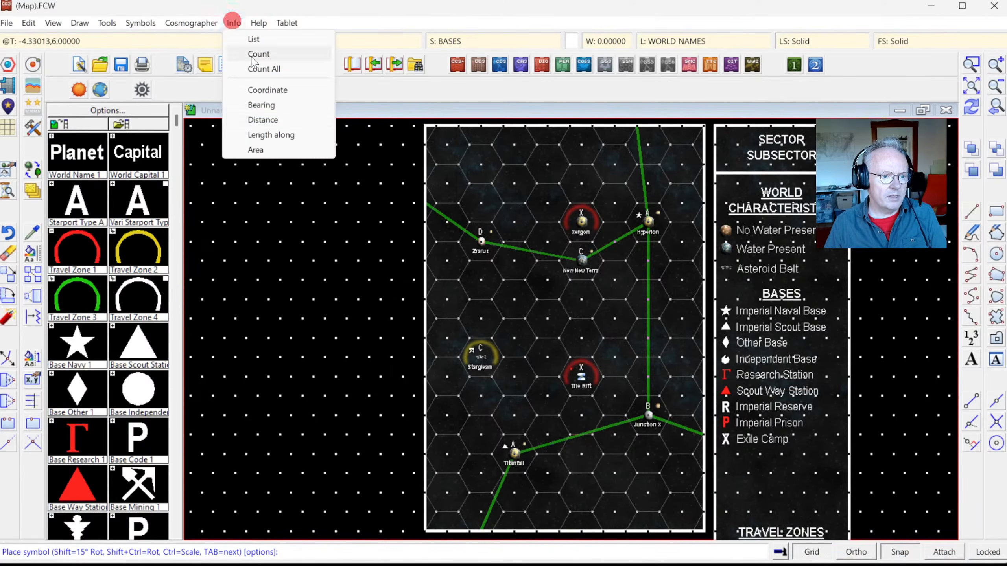
click(261, 120)
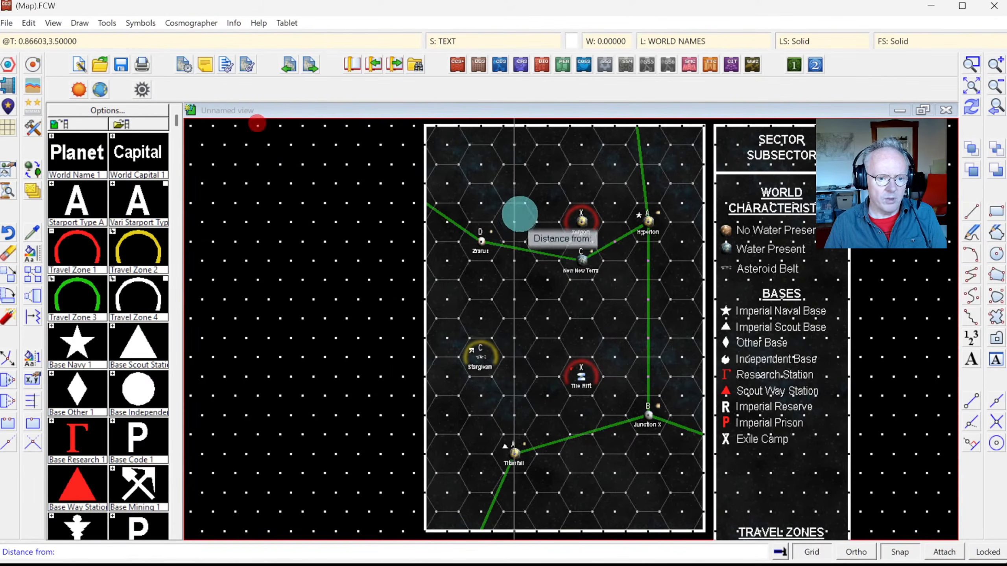
click(512, 228)
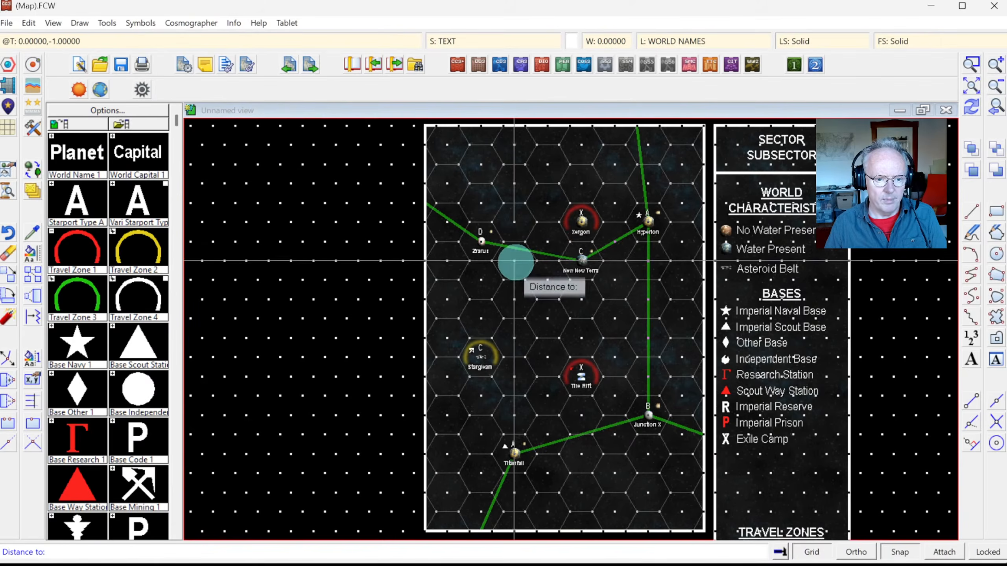
click(514, 261)
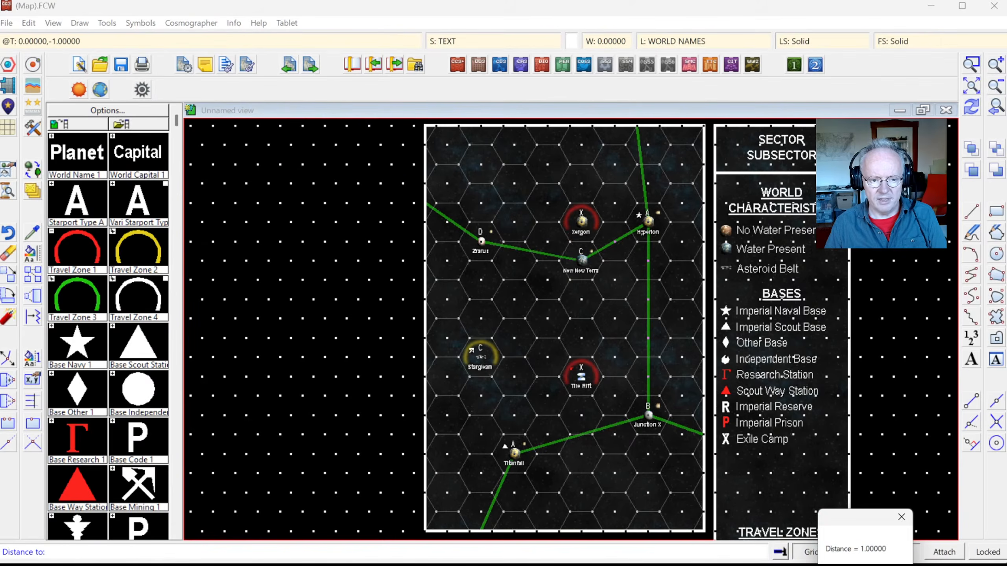
key(Return)
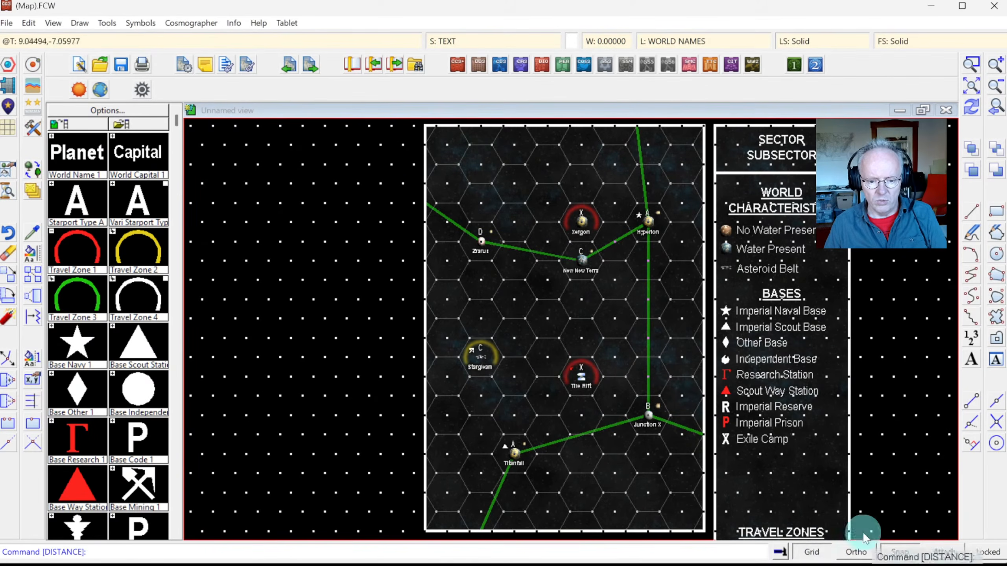
click(821, 553)
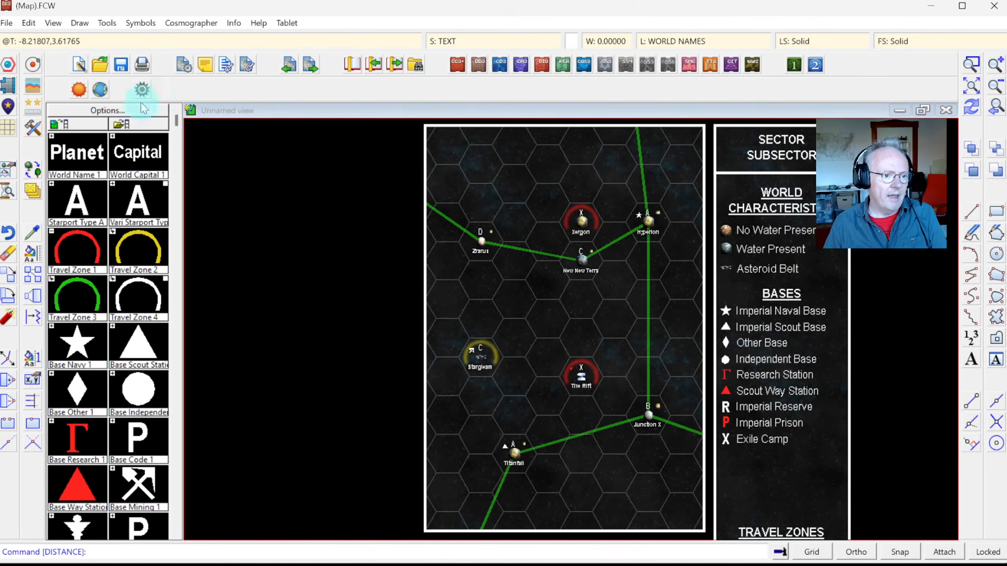
Adopt the sheet, layer, colour and line properties of the existing hex grid as the current drawing properties.
click(121, 66)
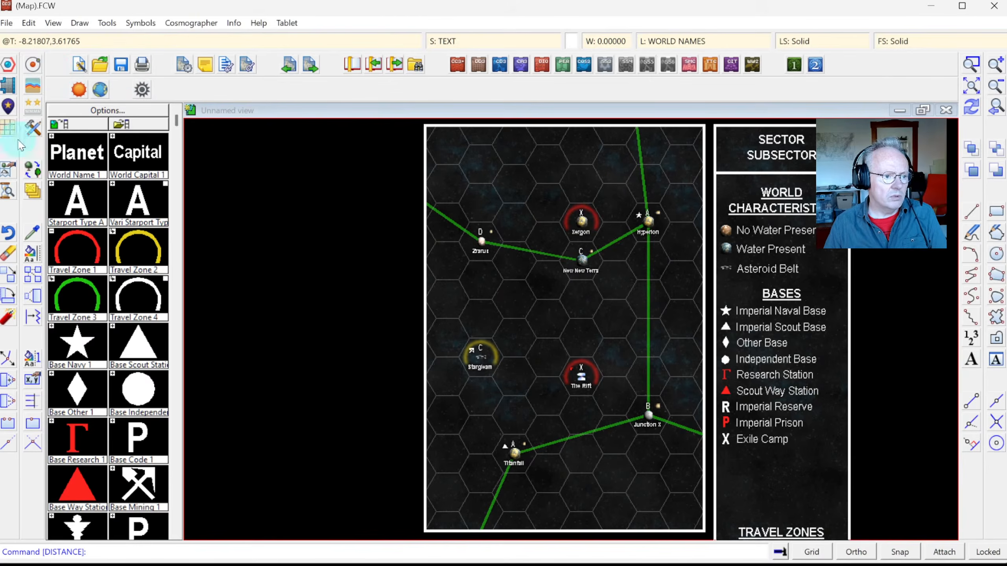
click(32, 233)
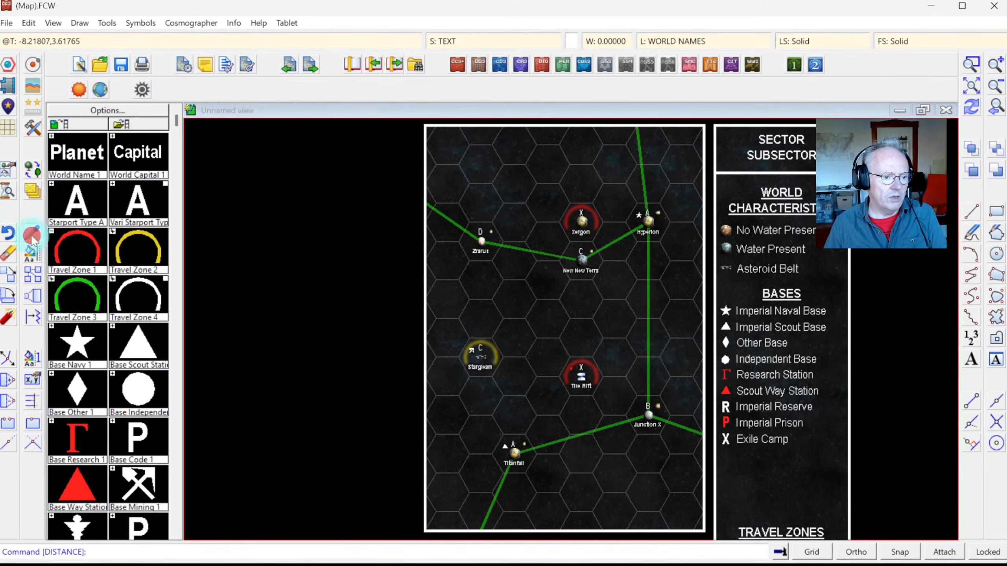
click(472, 184)
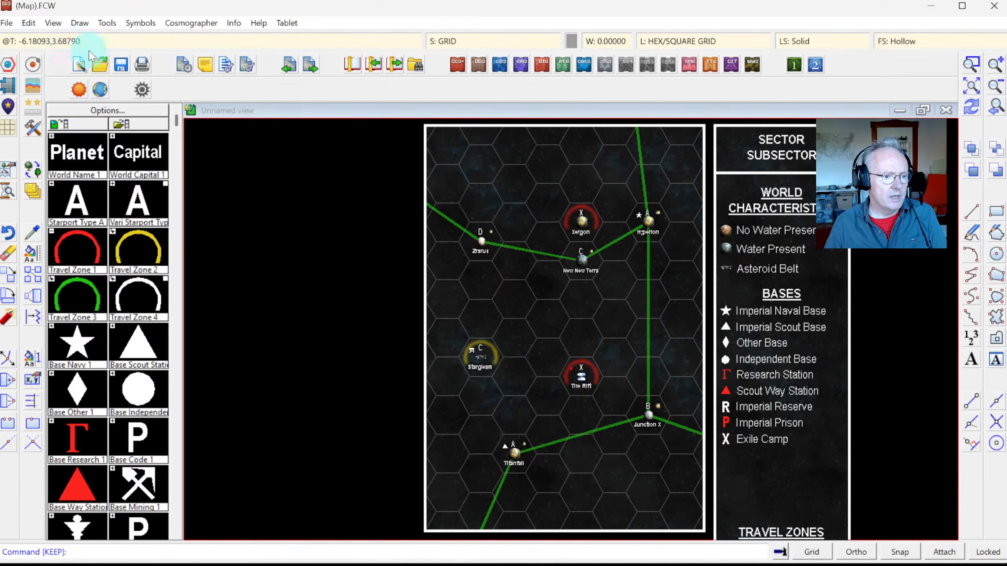
Try to overlay a labelled vertical hex grid with 2.00000 spacing across the subsector frame, with the snap grid displayed.
click(80, 23)
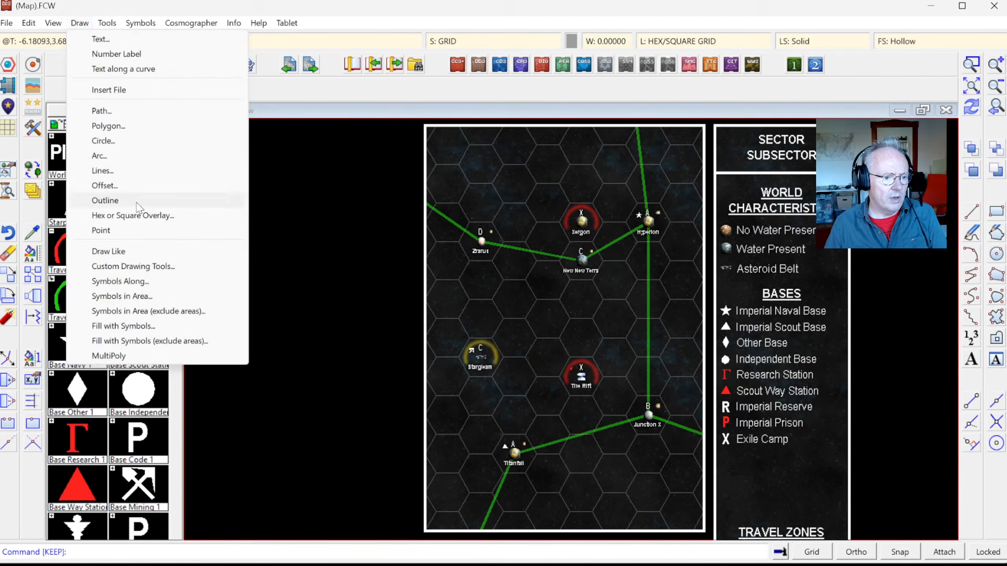
click(127, 216)
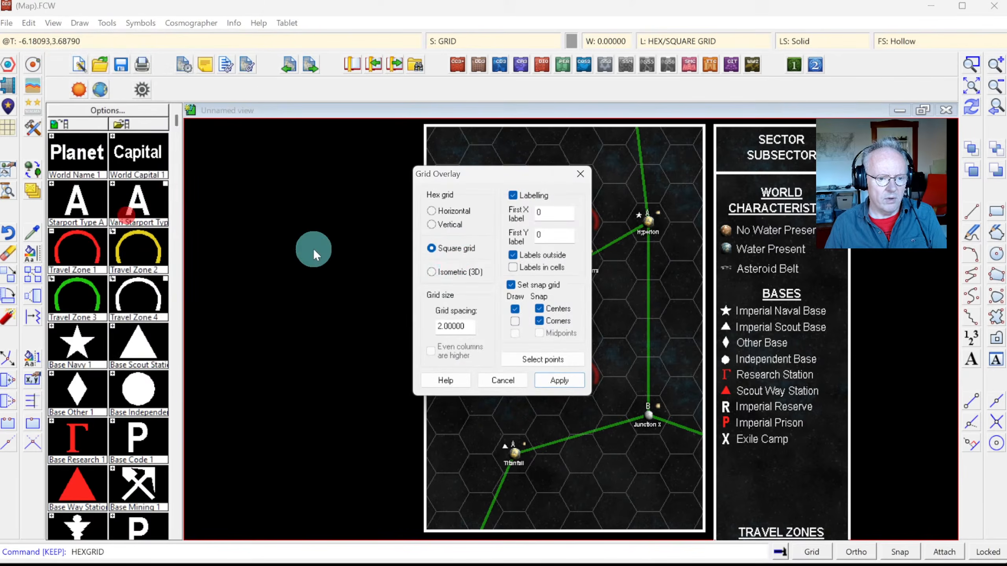
click(446, 225)
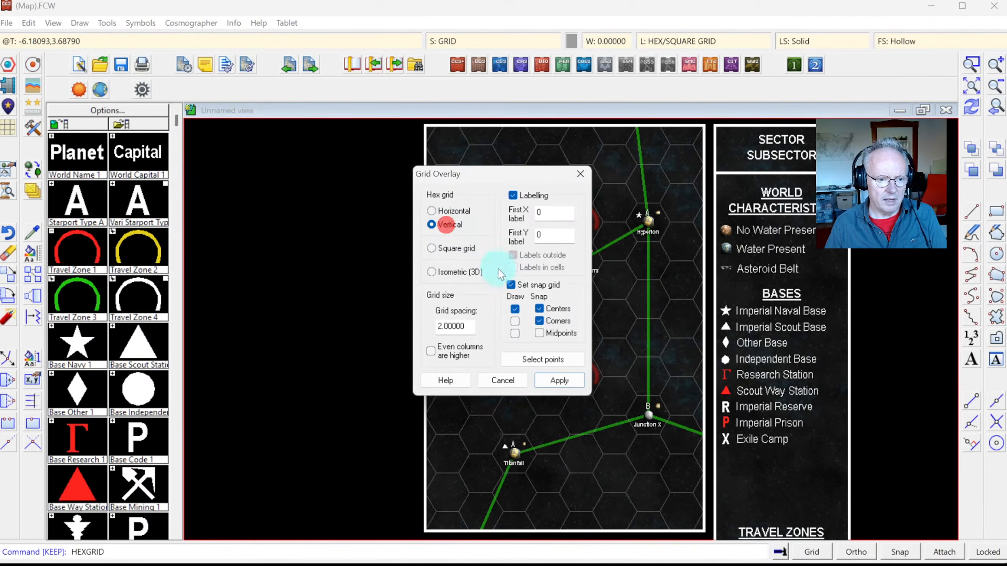
double_click(465, 325)
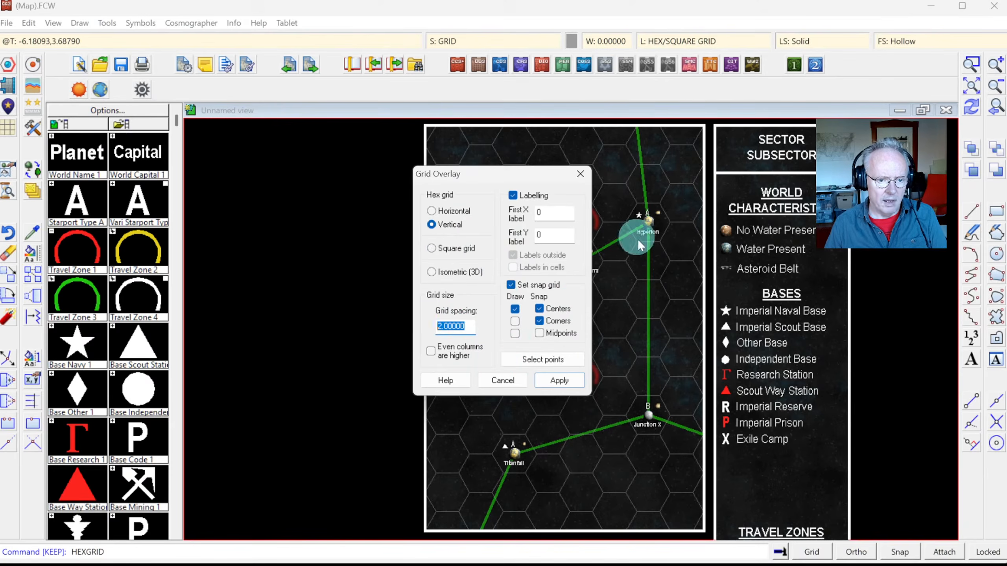
key(Tab)
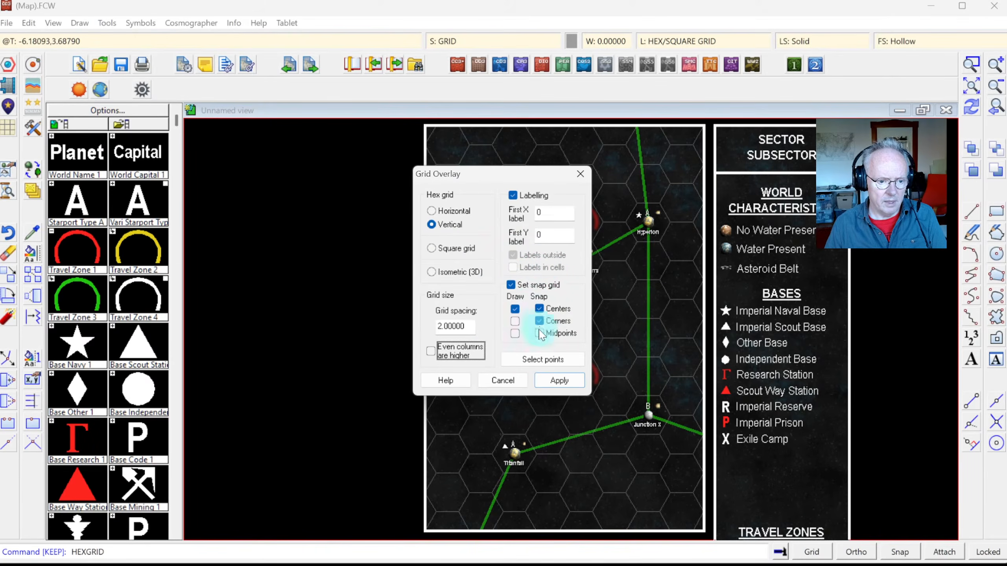
click(542, 359)
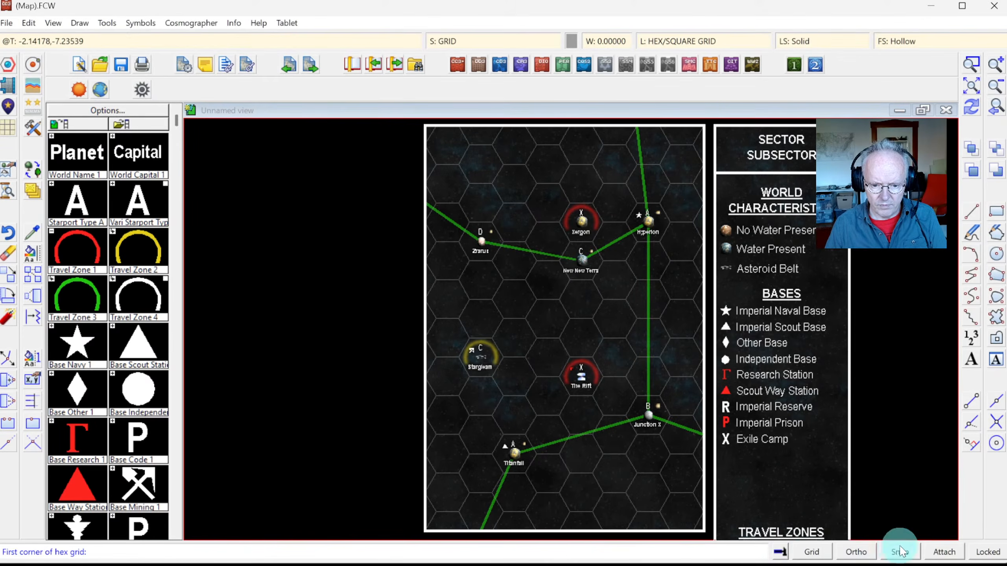
click(811, 551)
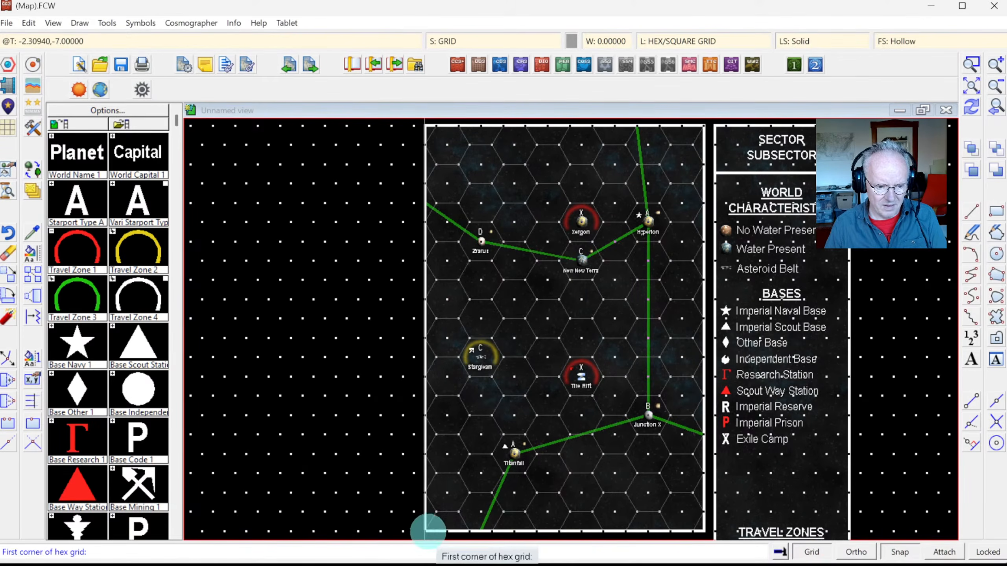
click(426, 530)
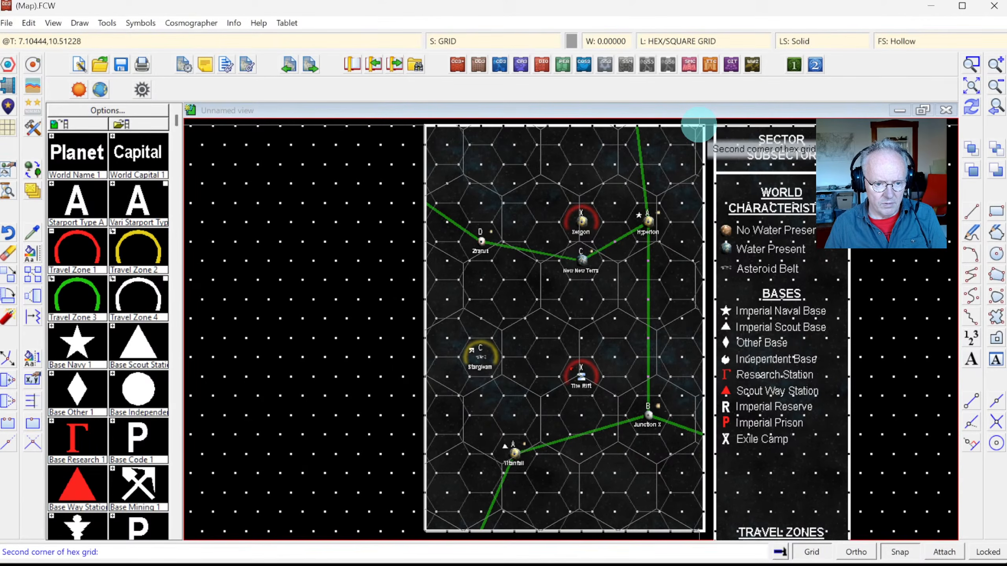
click(698, 126)
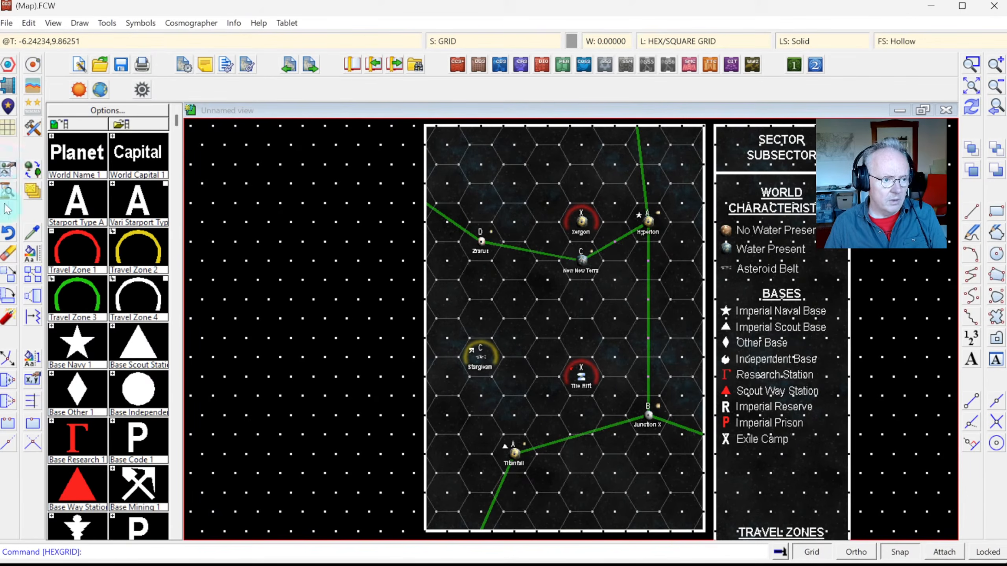
Overlay a labelled horizontal hex grid with spacing 1 from the subsector frame's lower-left corner to its upper-right corner.
click(8, 126)
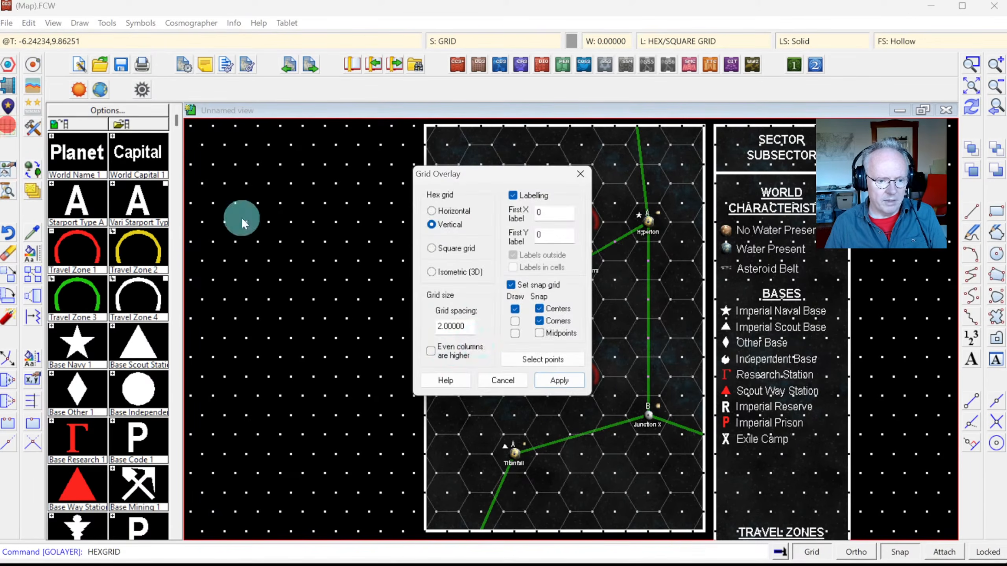
double_click(464, 326)
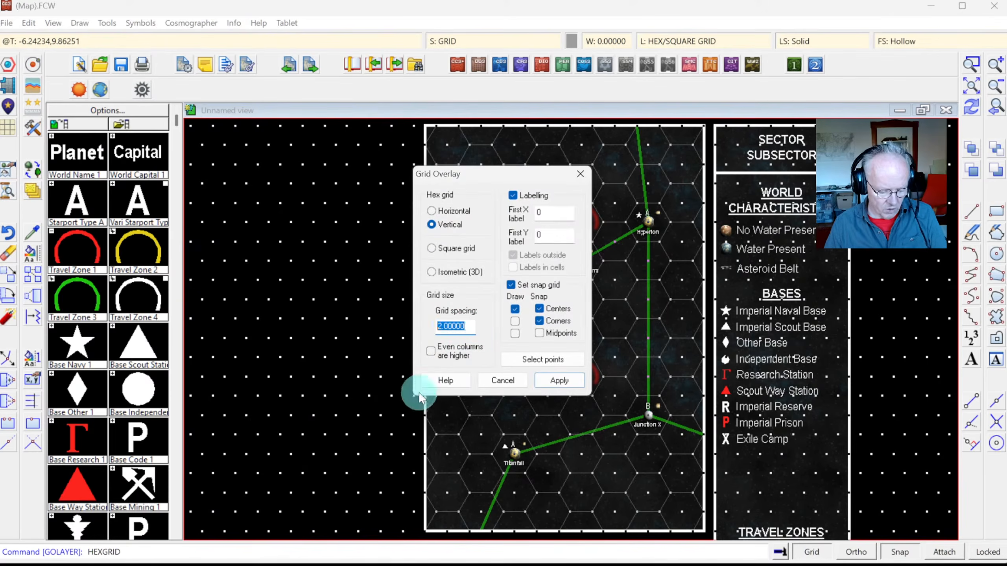
text(1)
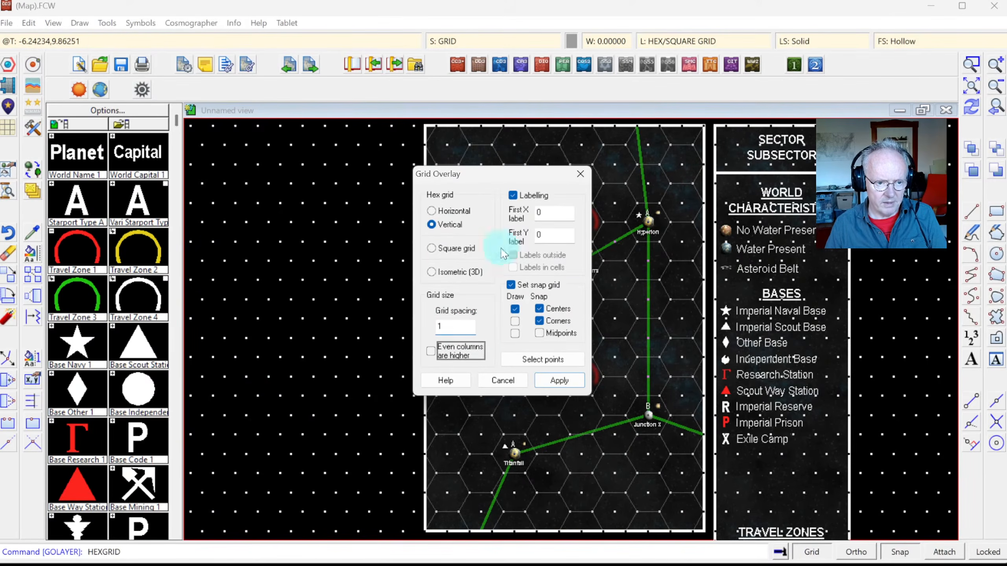
click(433, 211)
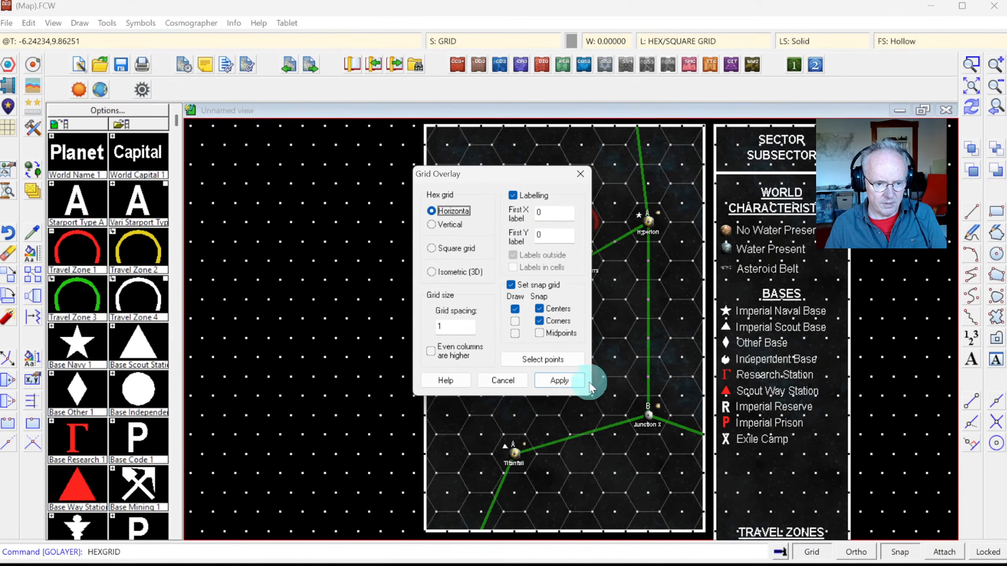
click(527, 360)
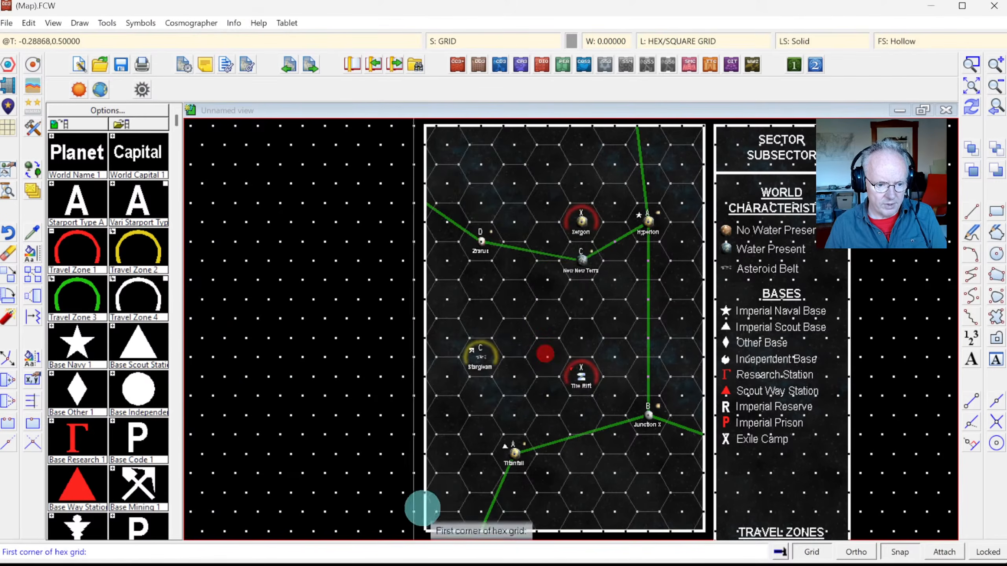
click(426, 524)
click(702, 131)
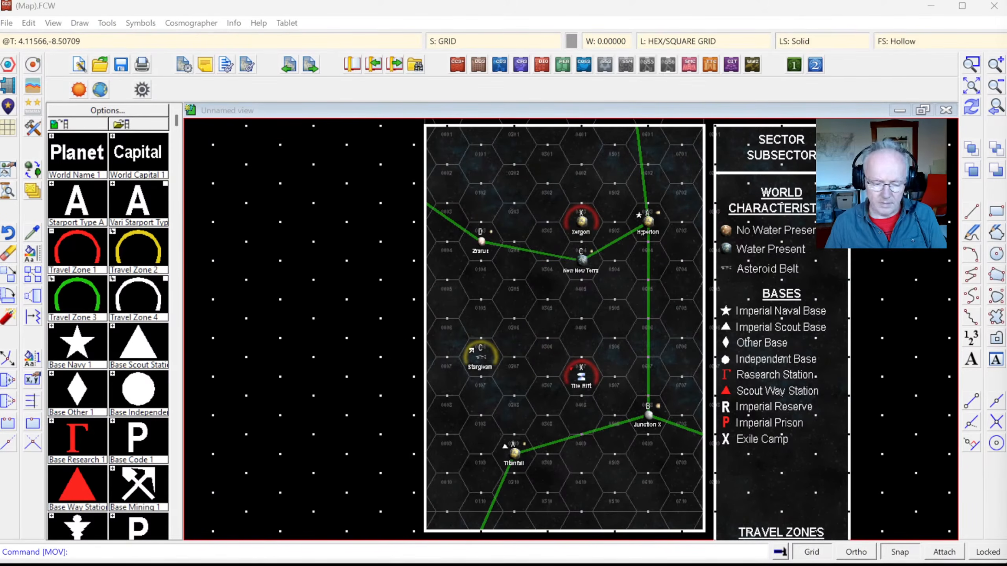
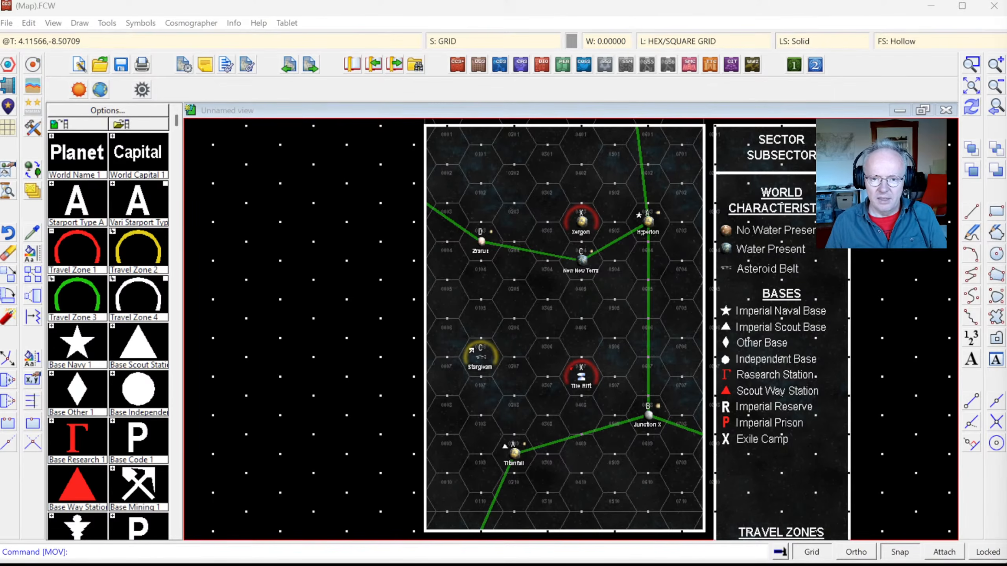
Try to select the overlaid hex grid for erasing with the selection's Combine mode set to Not.
click(995, 86)
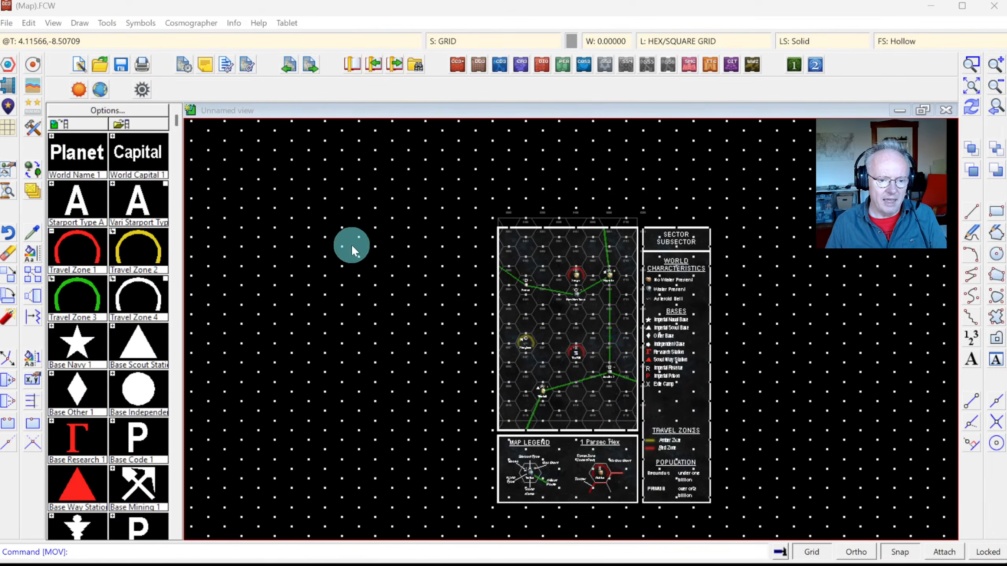
click(9, 257)
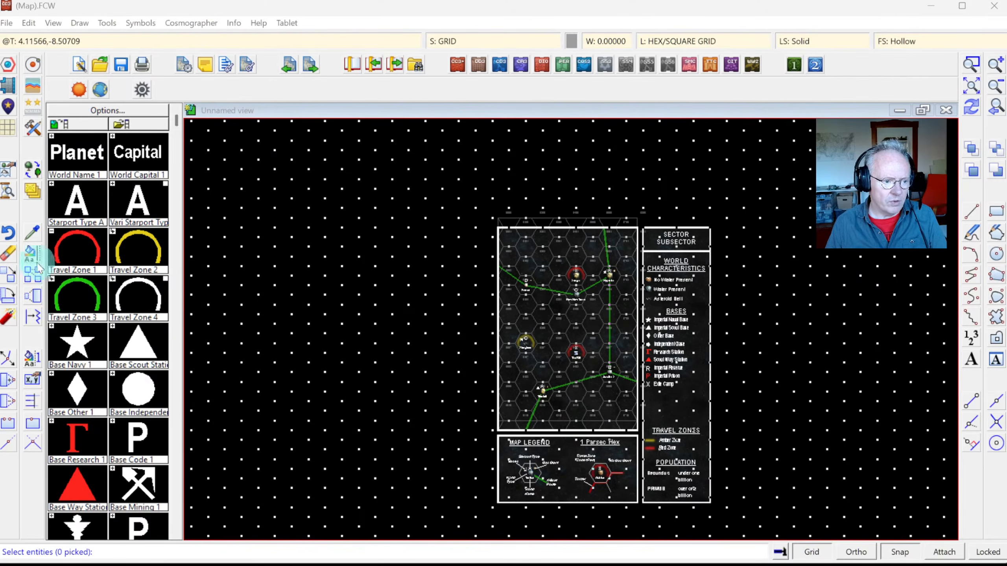
click(577, 217)
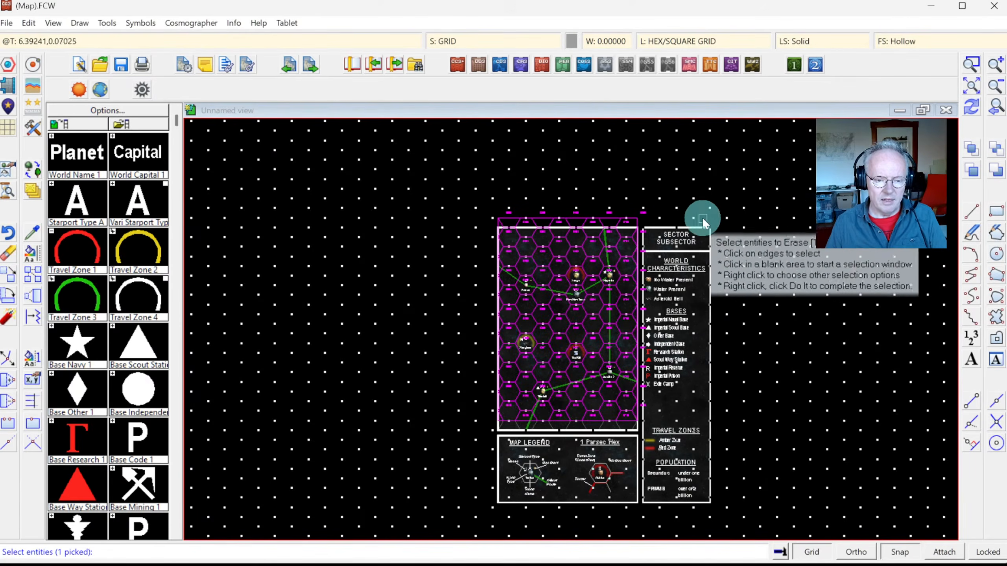
right_click(636, 183)
click(630, 212)
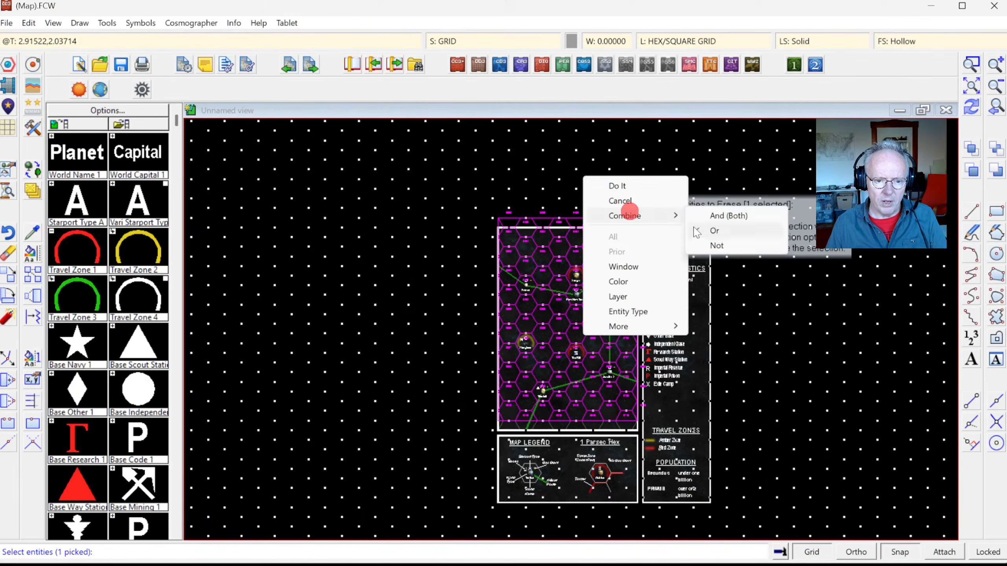
click(718, 247)
right_click(773, 260)
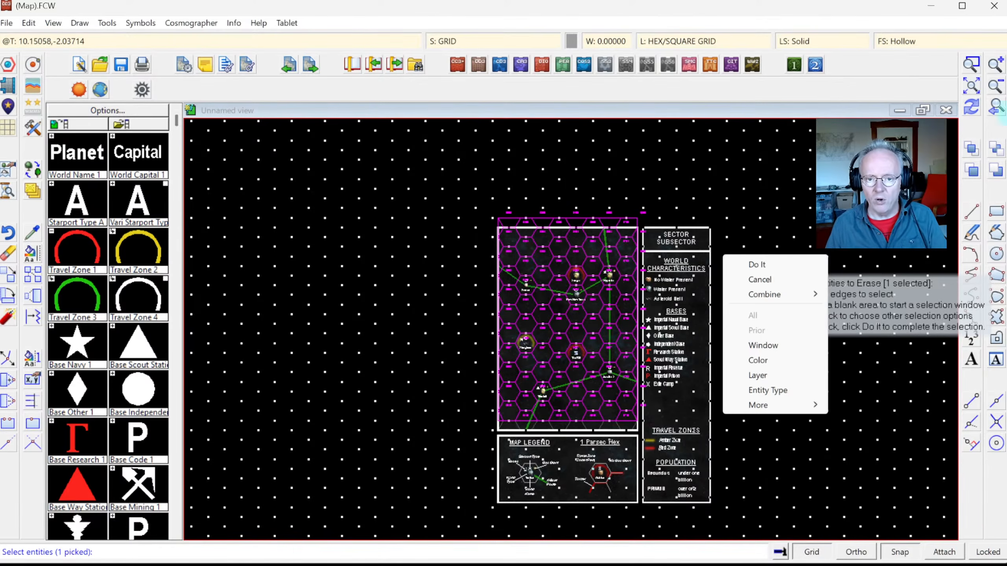
Try to take the 2D Text entities out of the hex grid's erase selection.
click(995, 65)
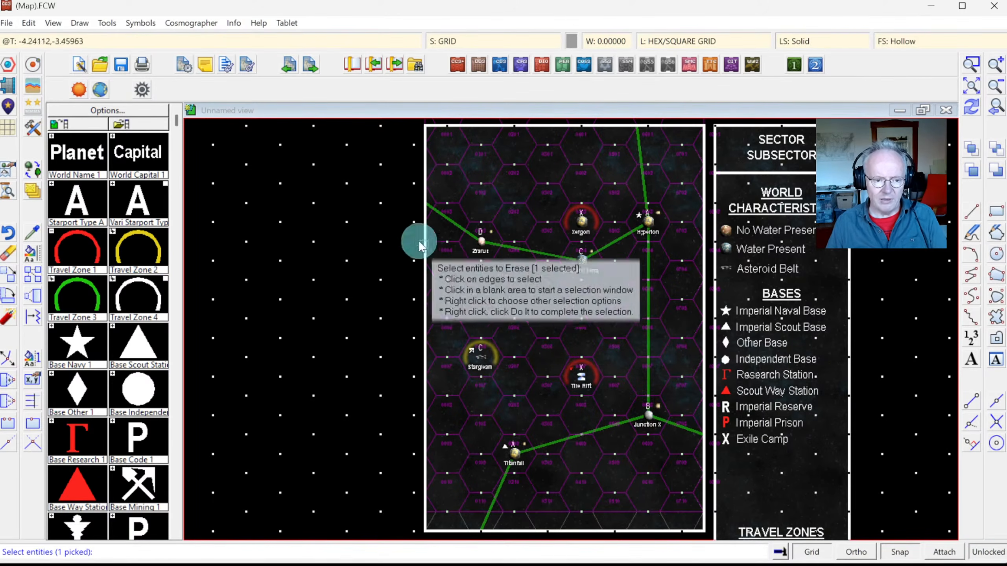
right_click(337, 186)
mouse_move(373, 232)
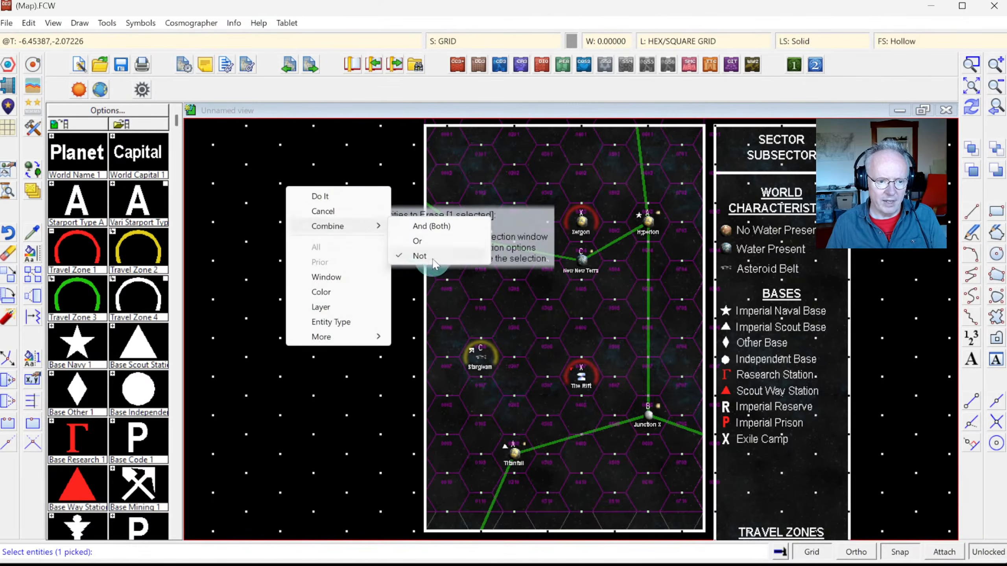
click(355, 322)
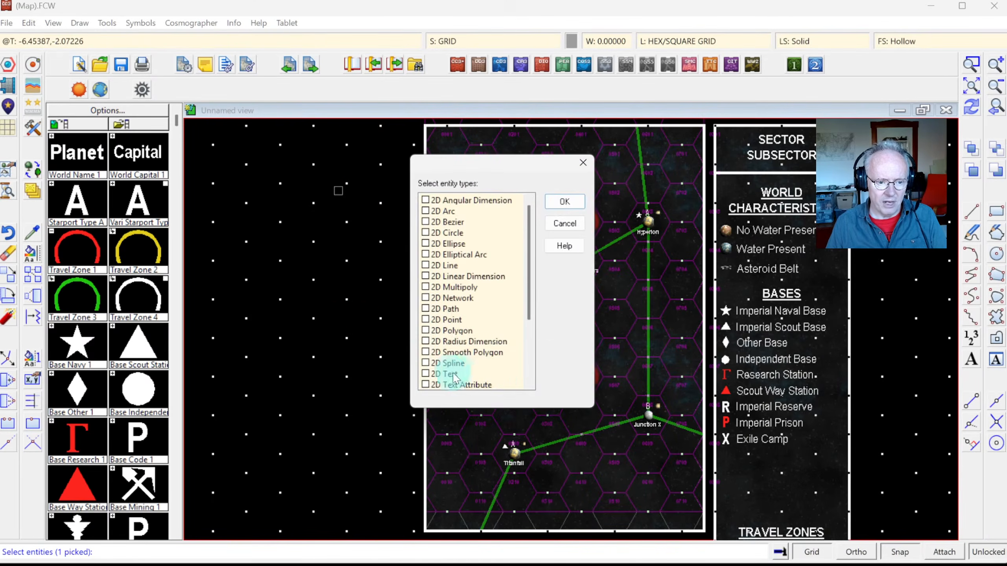
click(565, 206)
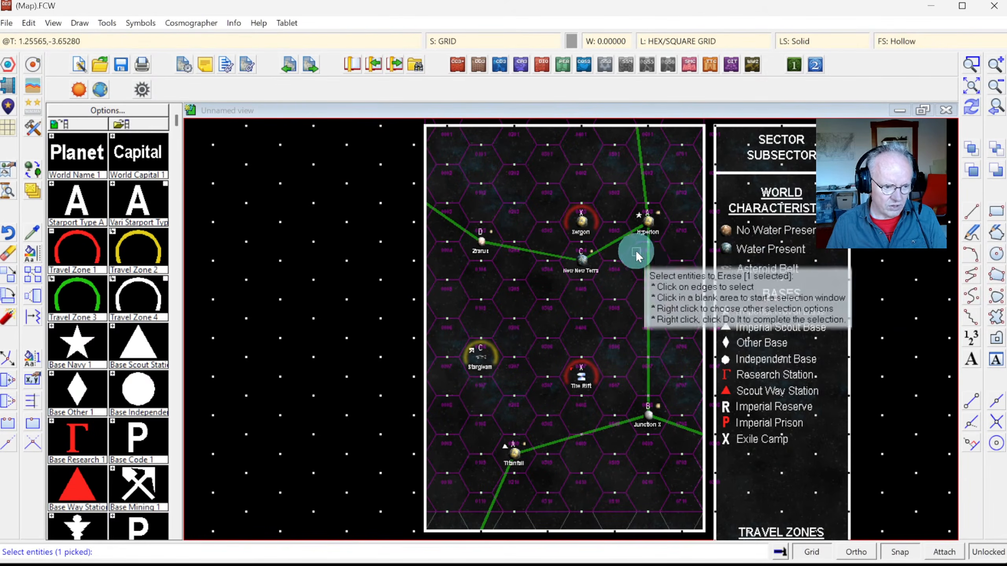
Retry excluding 2D Text from the erase selection with Combine set to Not, and cancel the erase.
right_click(603, 237)
click(615, 273)
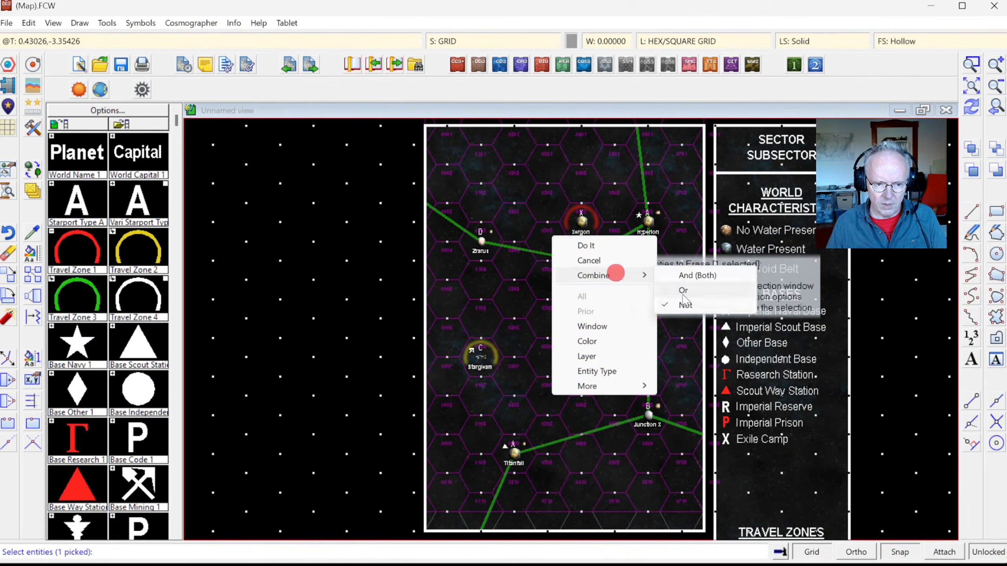
click(693, 306)
right_click(604, 294)
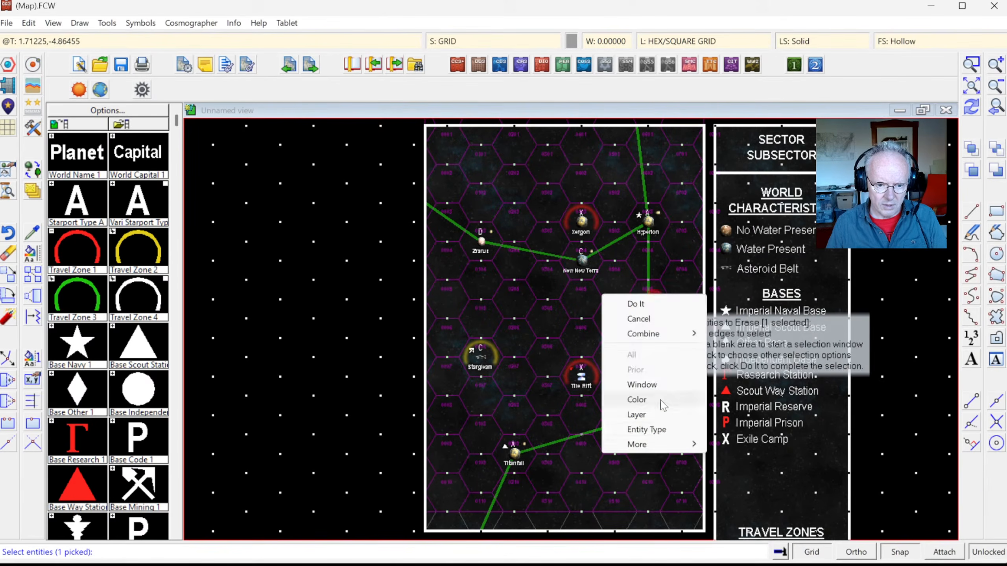
click(642, 431)
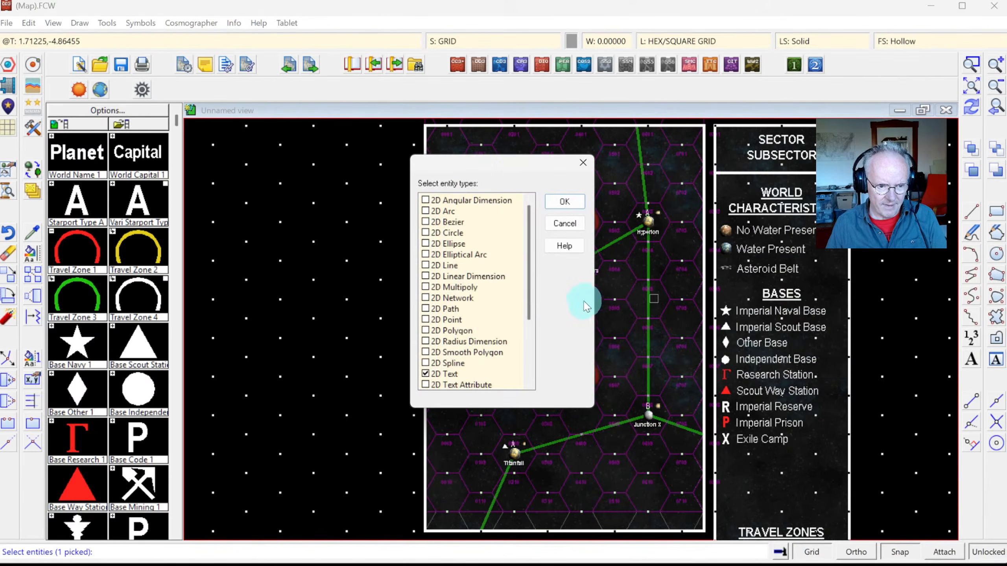
click(565, 201)
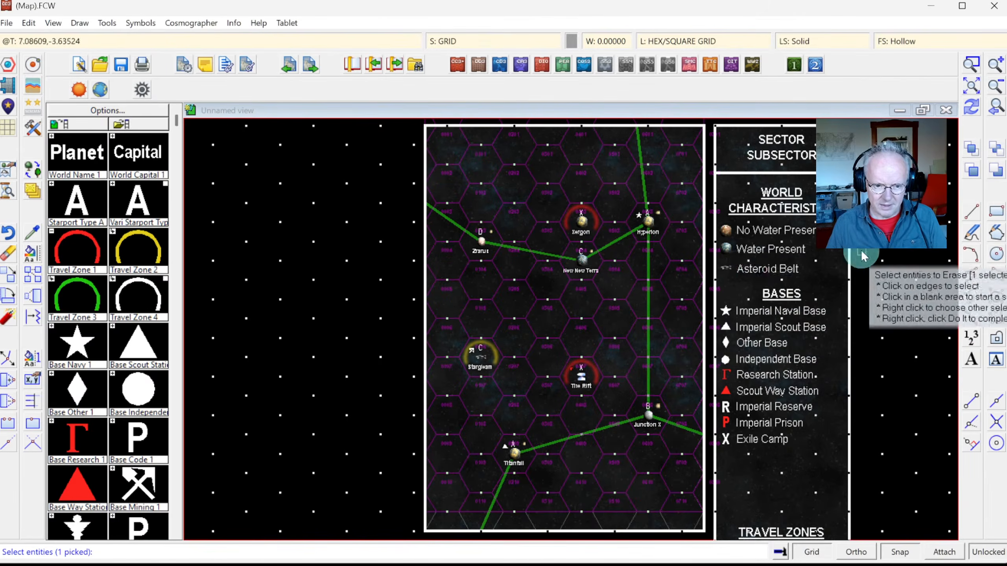
click(545, 271)
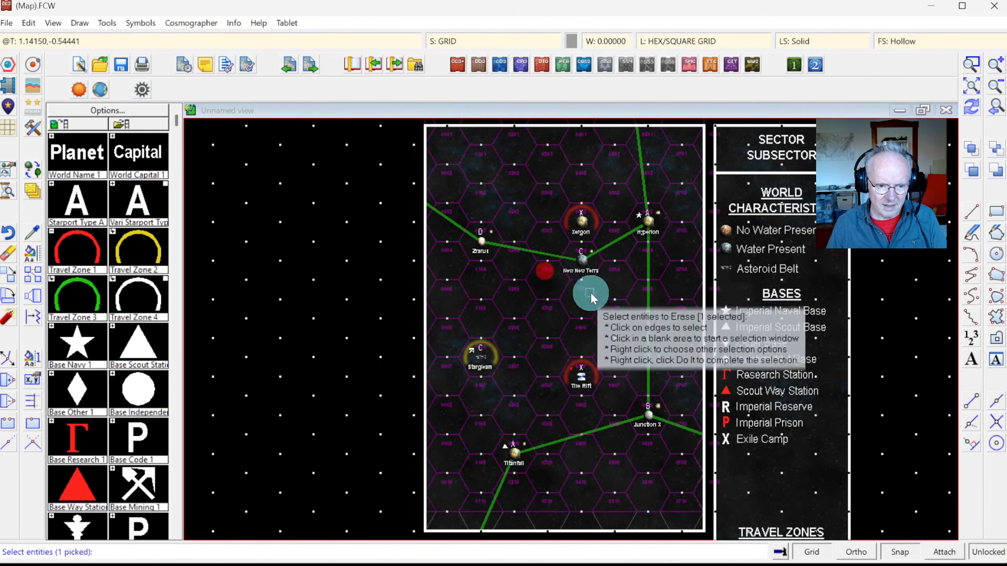
click(976, 103)
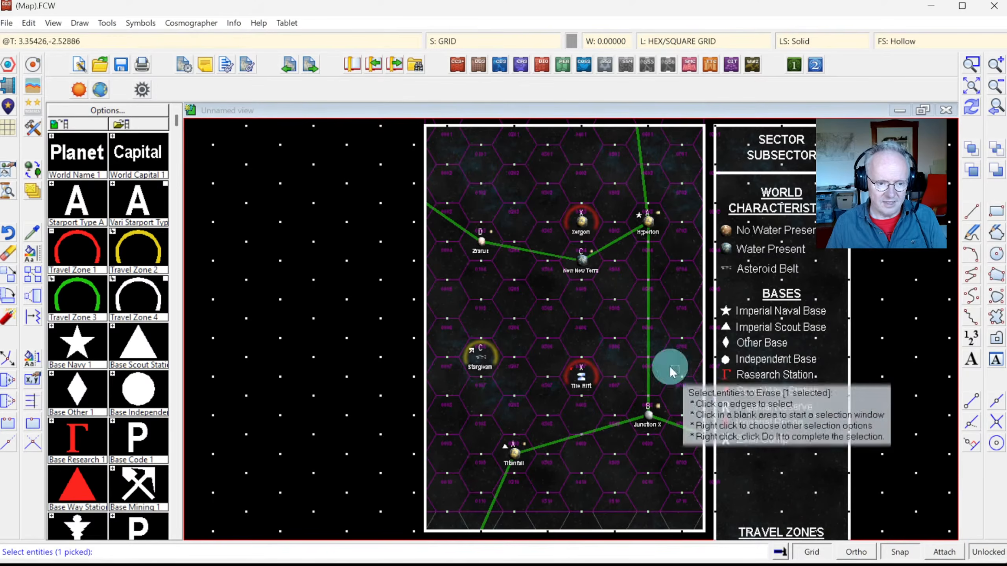
right_click(332, 219)
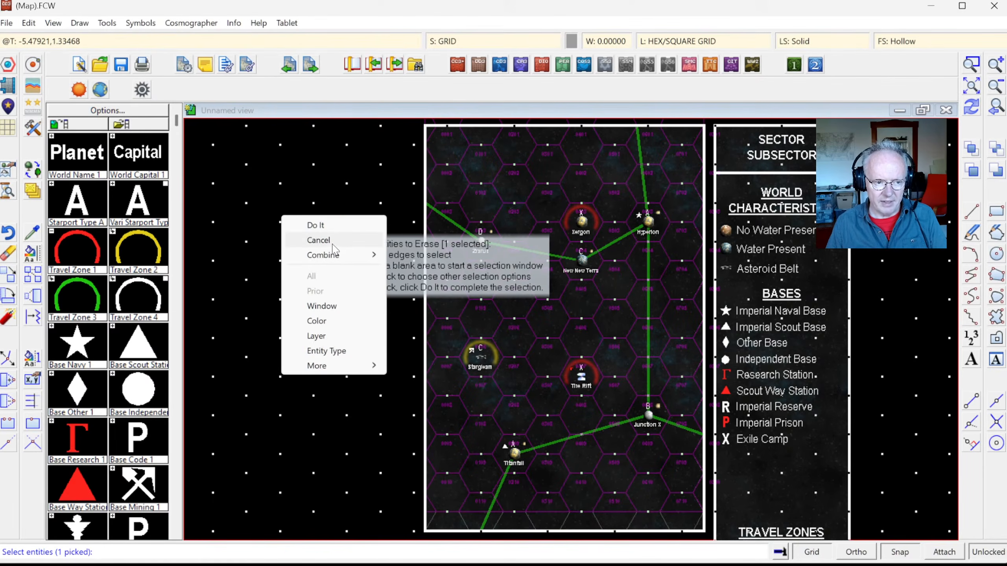
click(334, 245)
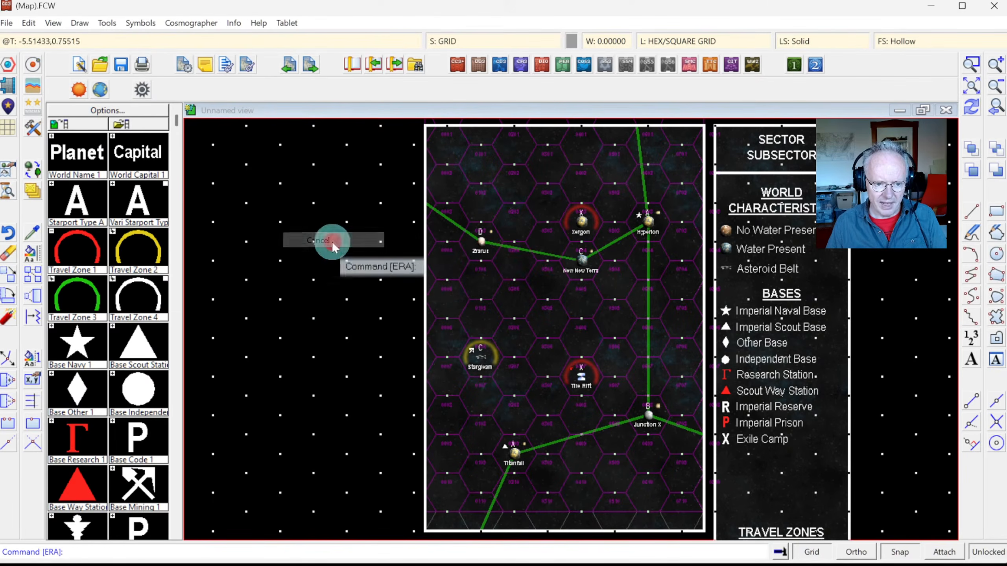
Try to pick a single hex of the overlaid grid for erasing.
click(972, 109)
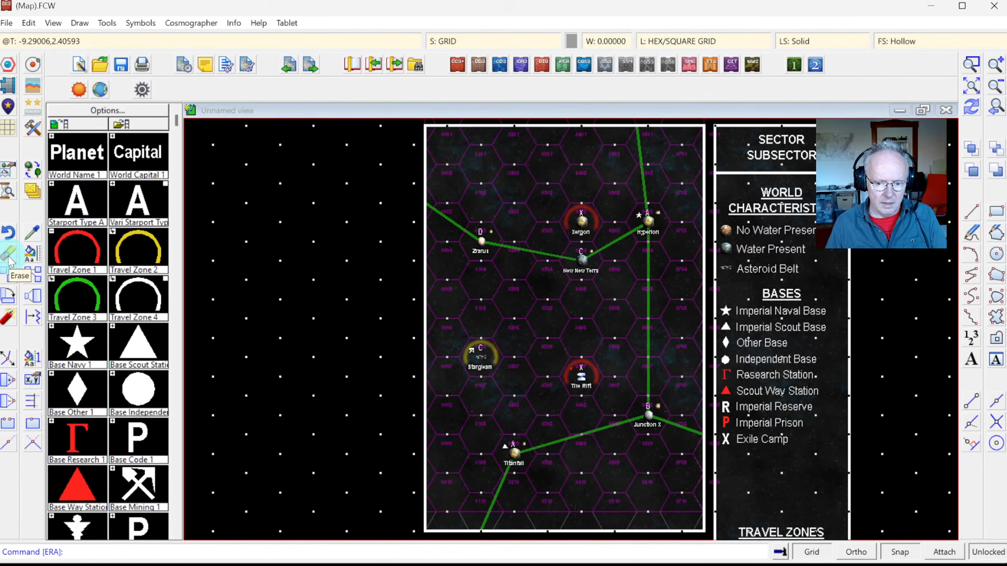
right_click(222, 255)
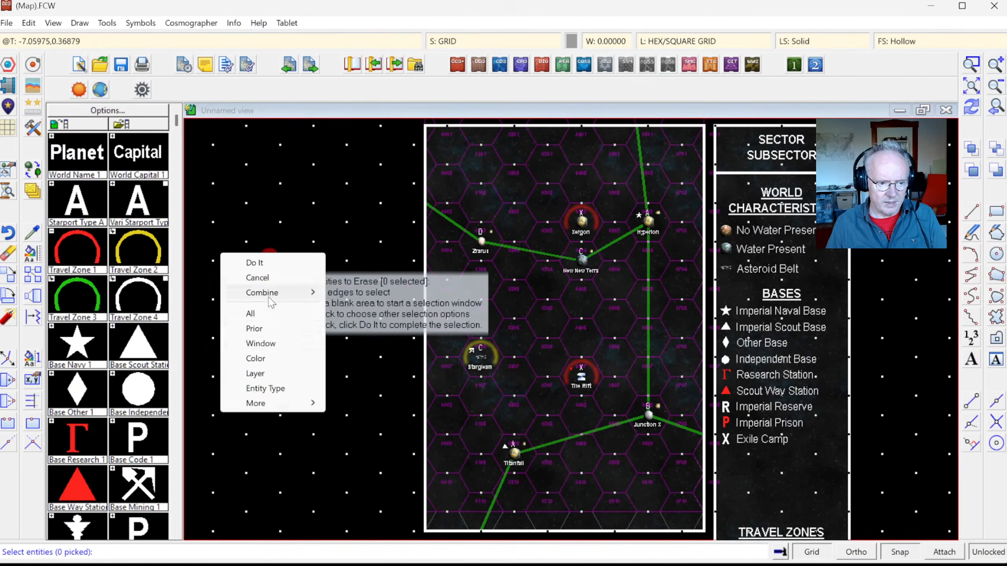
click(251, 330)
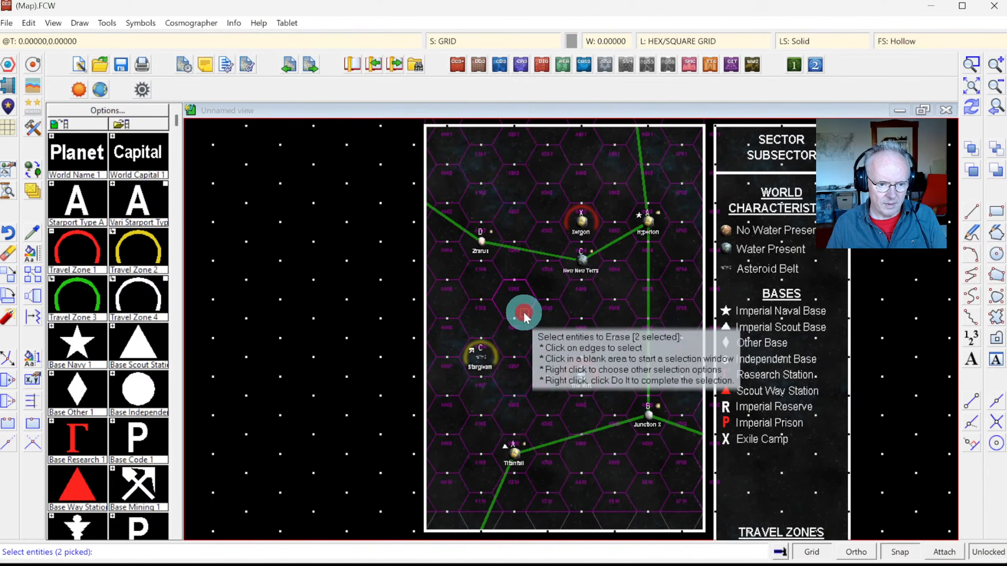
key(d)
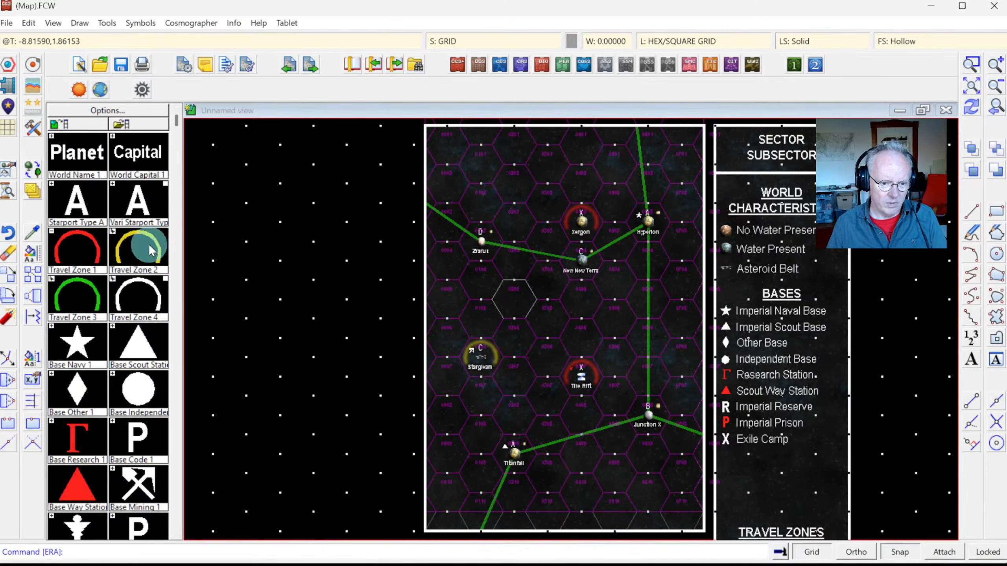
Erase the whole overlaid hex grid as one group and undo the erasure.
click(8, 256)
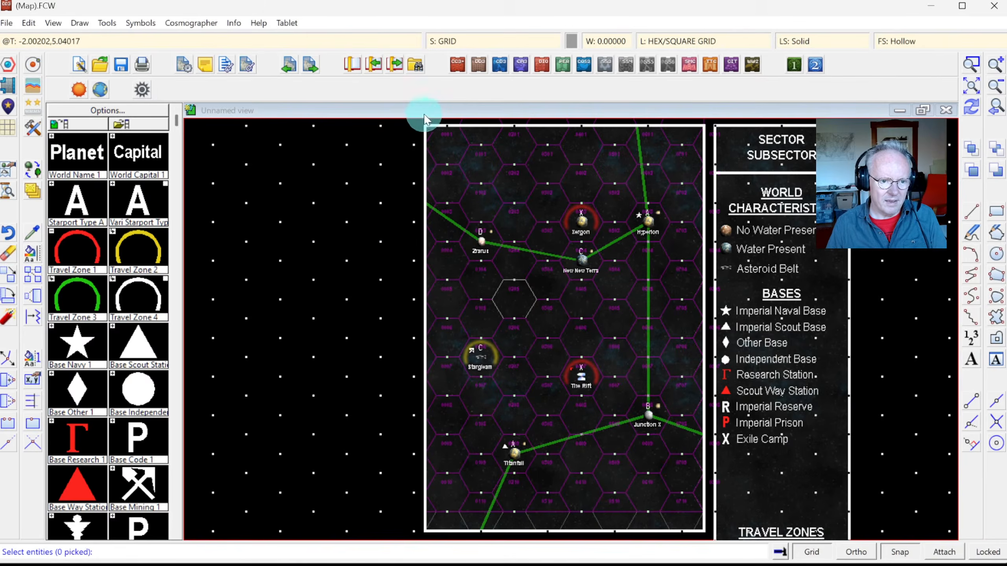
click(434, 123)
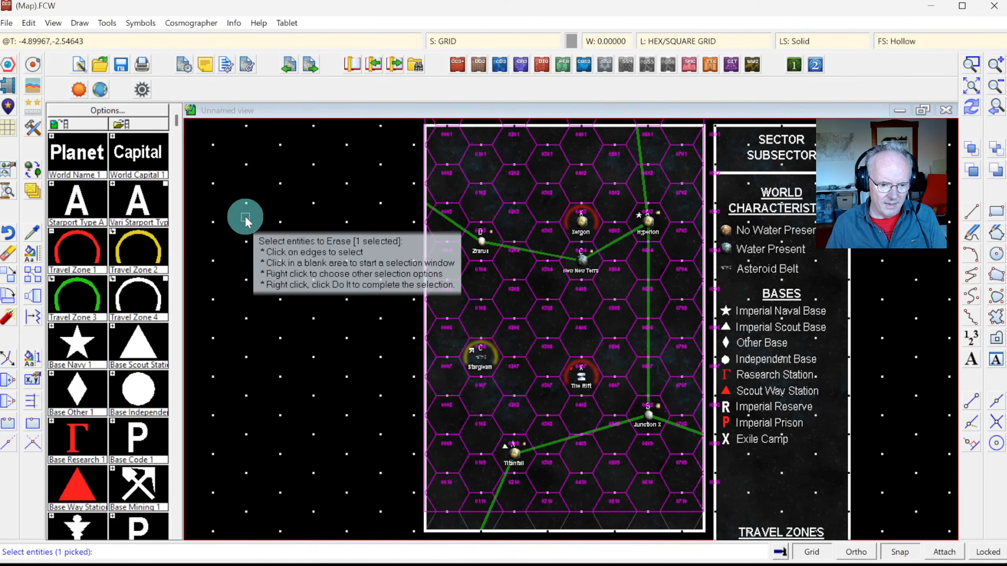
right_click(225, 229)
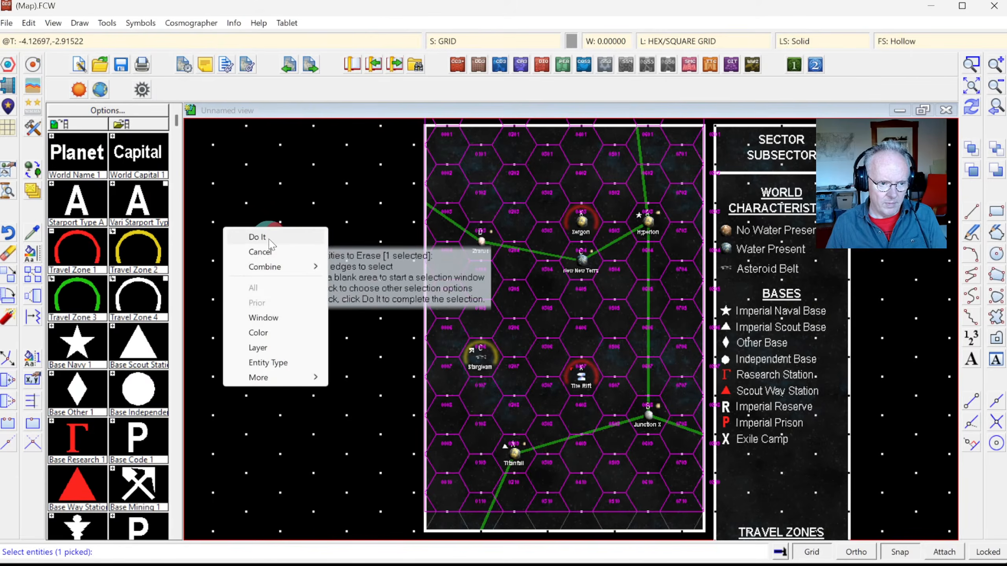
click(269, 238)
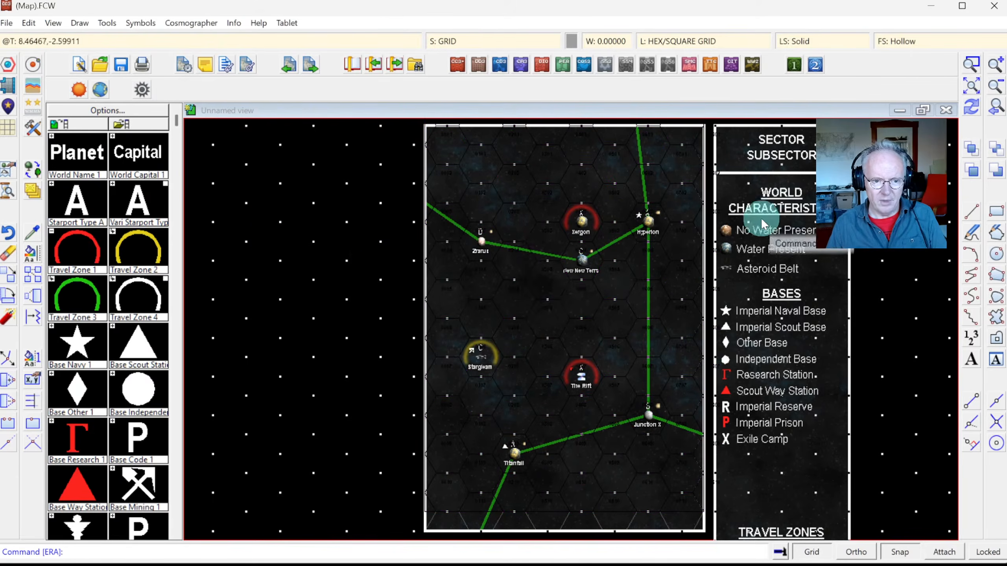
key(ctrl+z)
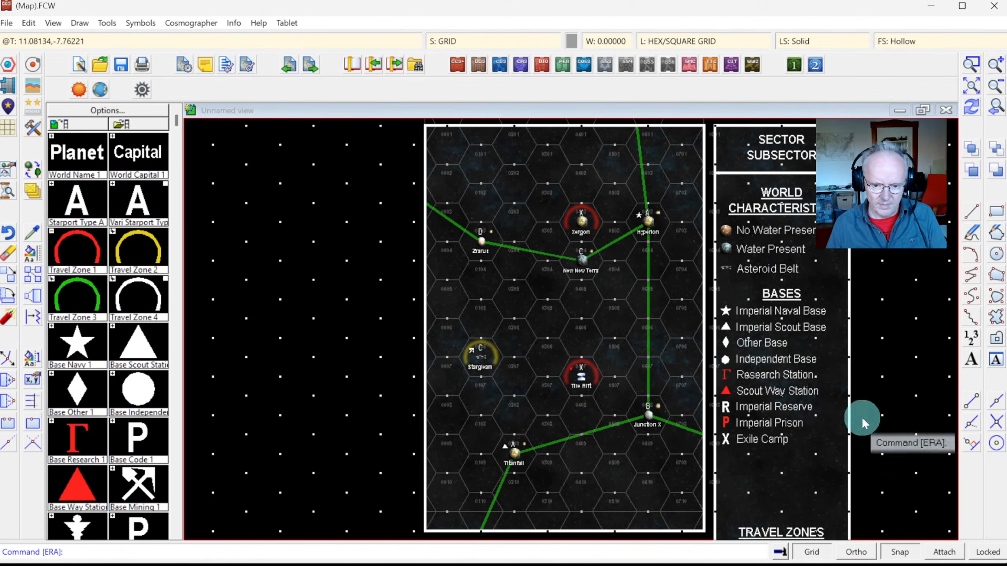
Try to select everything on the HEX/SQUARE GRID layer for erasing, and cancel the selection.
click(8, 254)
right_click(272, 226)
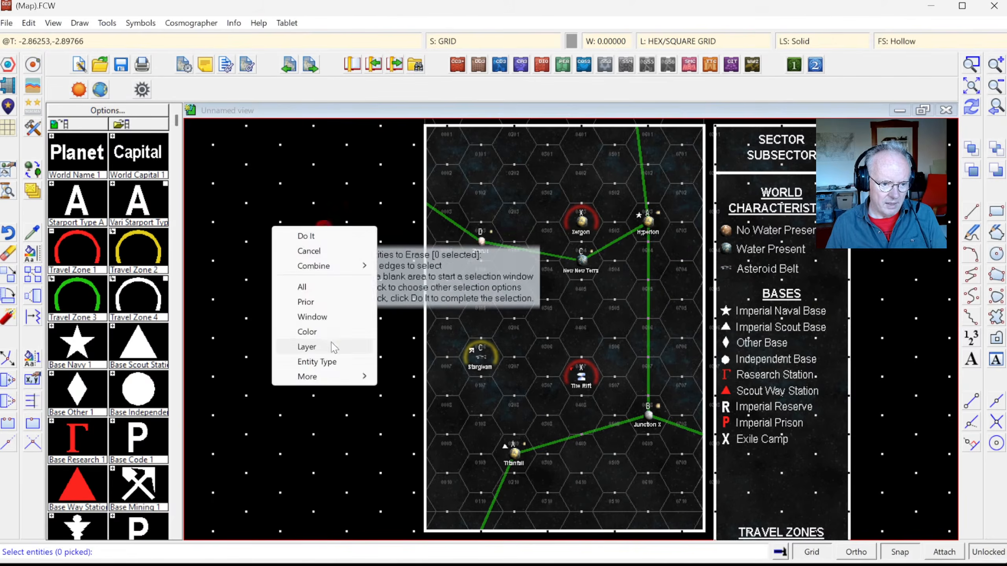
click(330, 344)
right_click(331, 344)
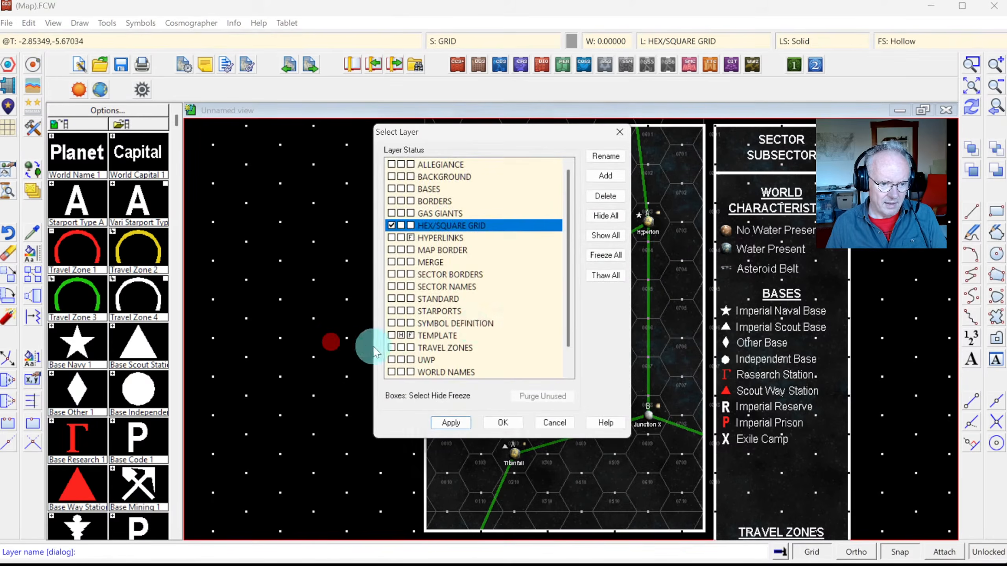
click(510, 421)
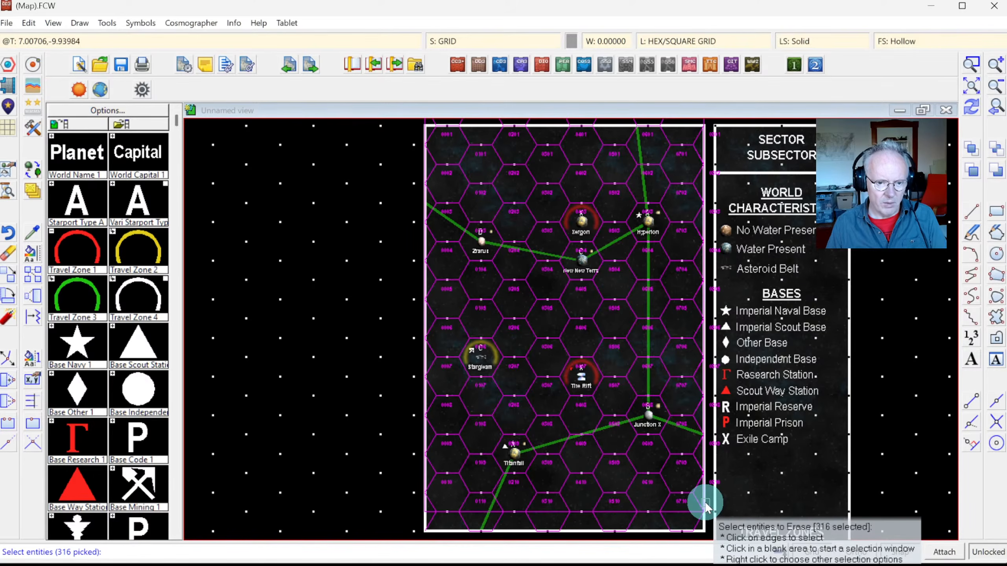
key(Escape)
Erase the surplus hex numbers, partial hexes and grid outline sticking out above the map frame.
right_click(352, 370)
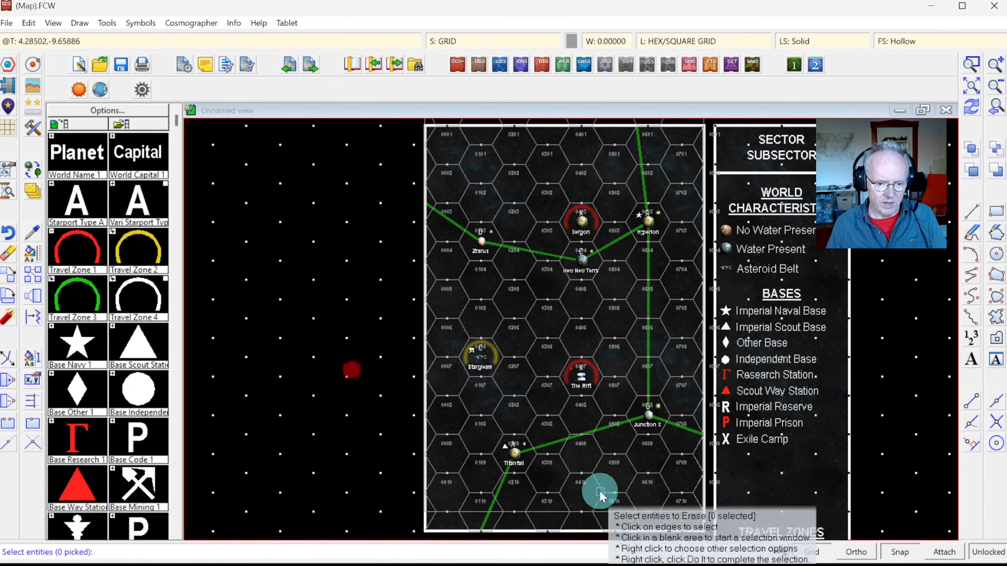
click(606, 512)
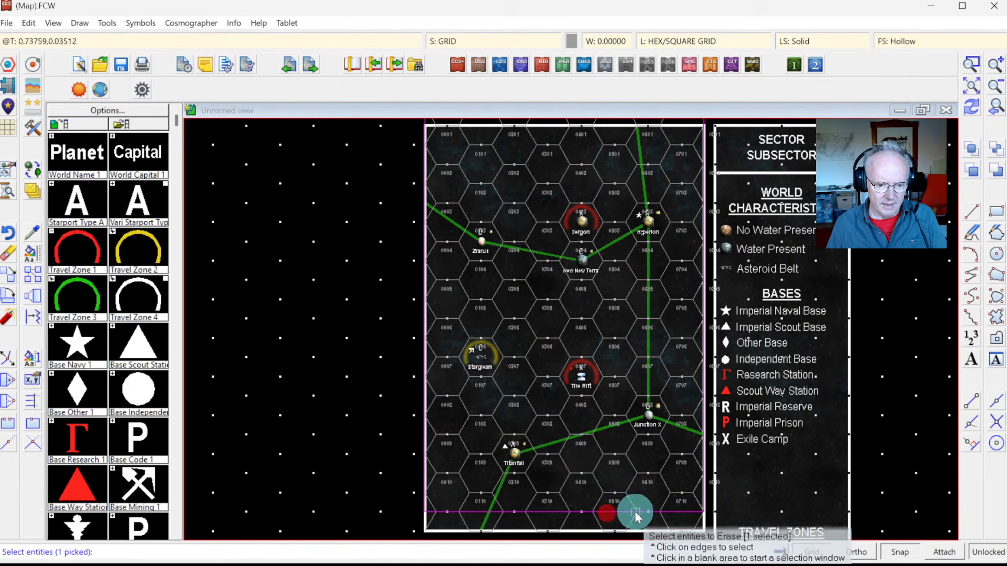
click(968, 86)
click(966, 62)
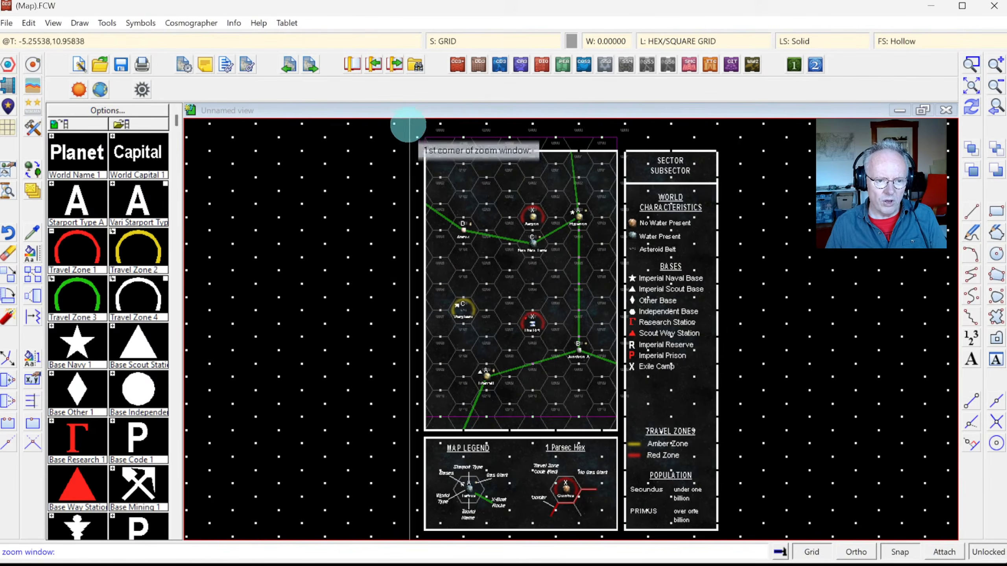
click(399, 123)
click(682, 242)
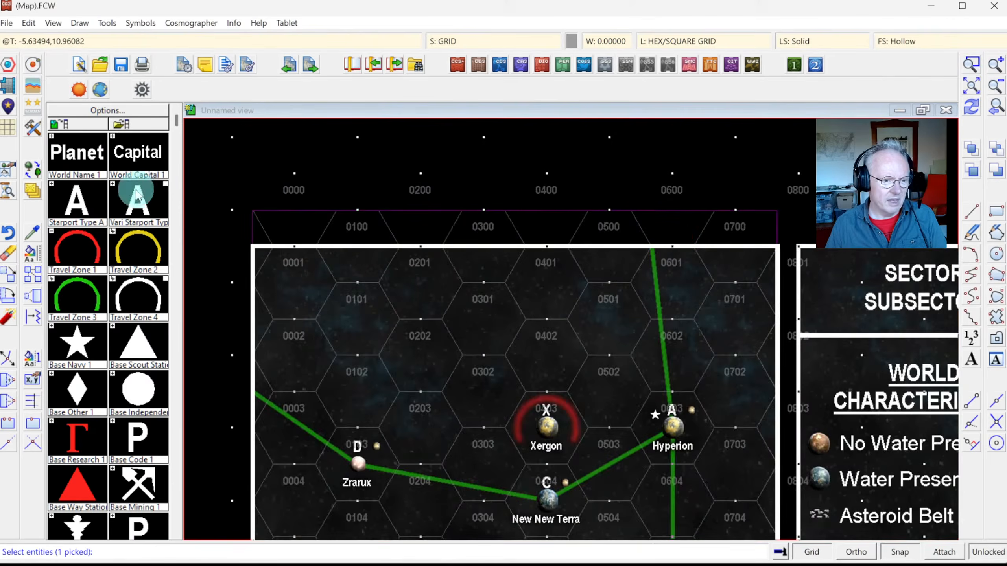
click(8, 254)
click(249, 172)
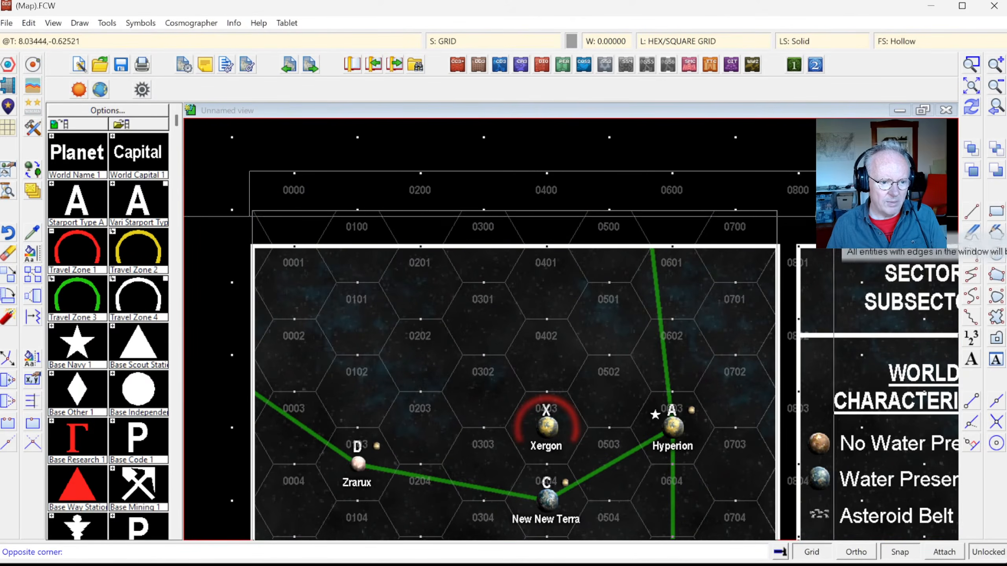
click(864, 244)
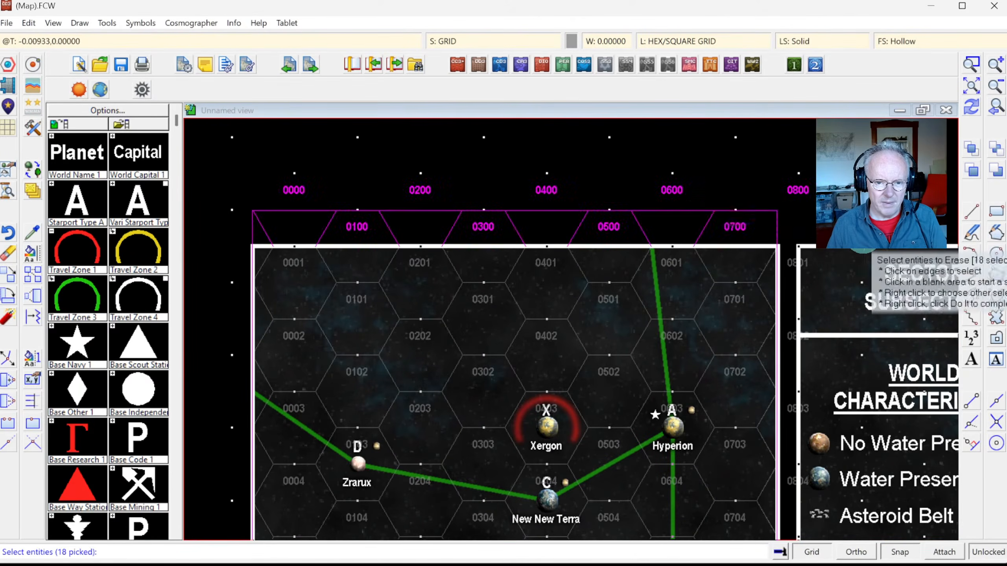
right_click(713, 205)
click(740, 206)
click(972, 106)
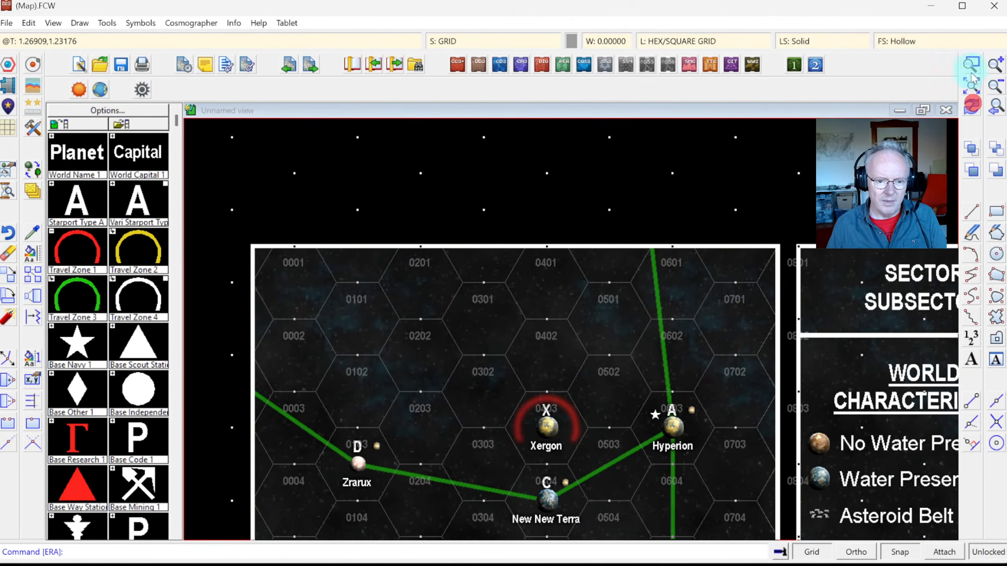
Erase the surplus hex numbers between the map and legend frames, limiting the window selection to the HEX/SQUARE GRID layer with Combine set to And.
click(969, 68)
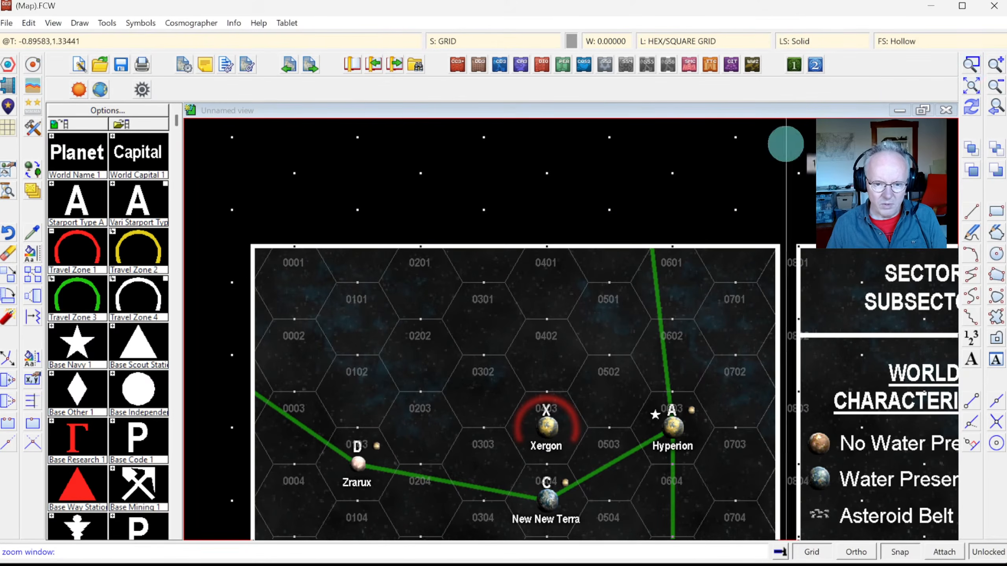
click(996, 86)
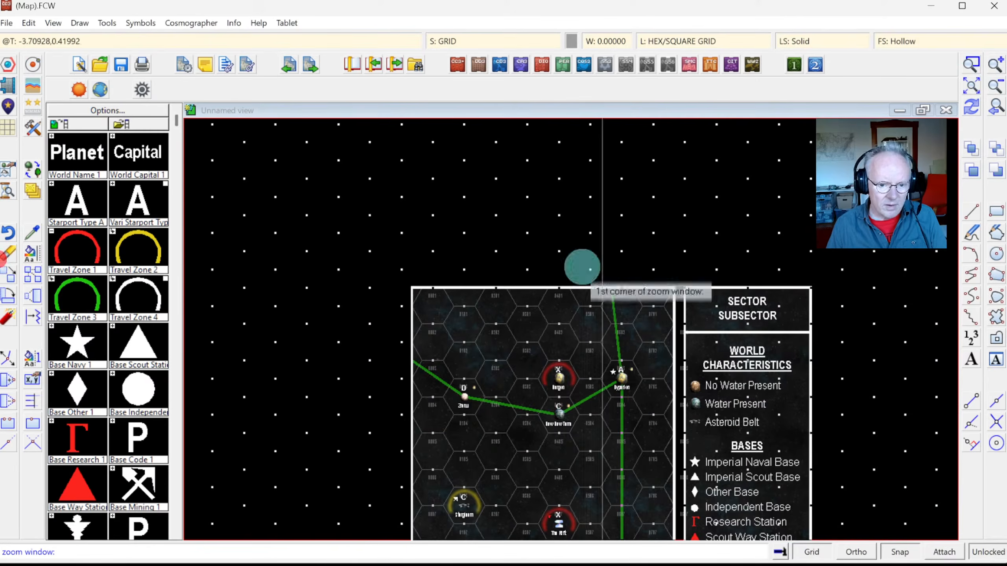
right_click(738, 236)
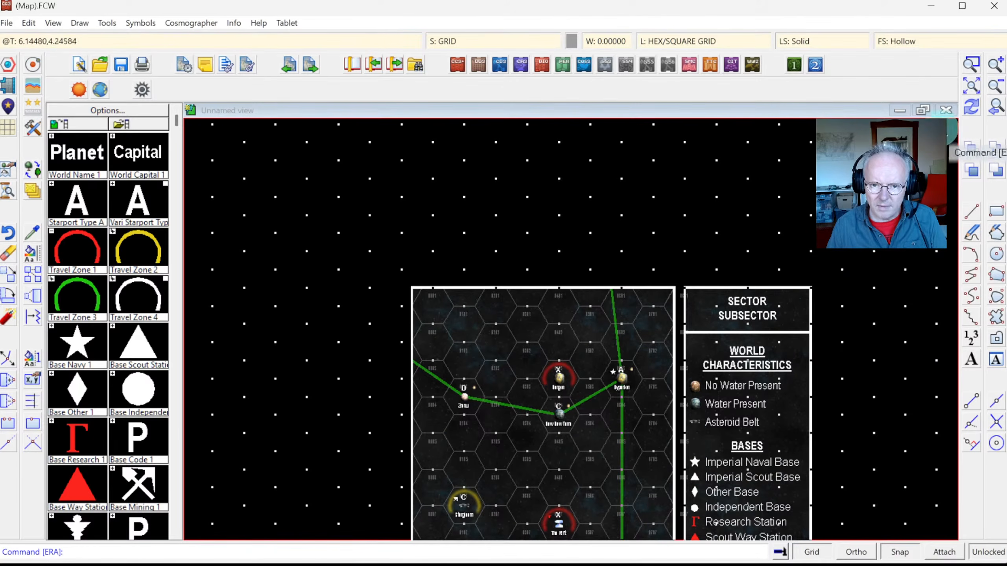
click(975, 83)
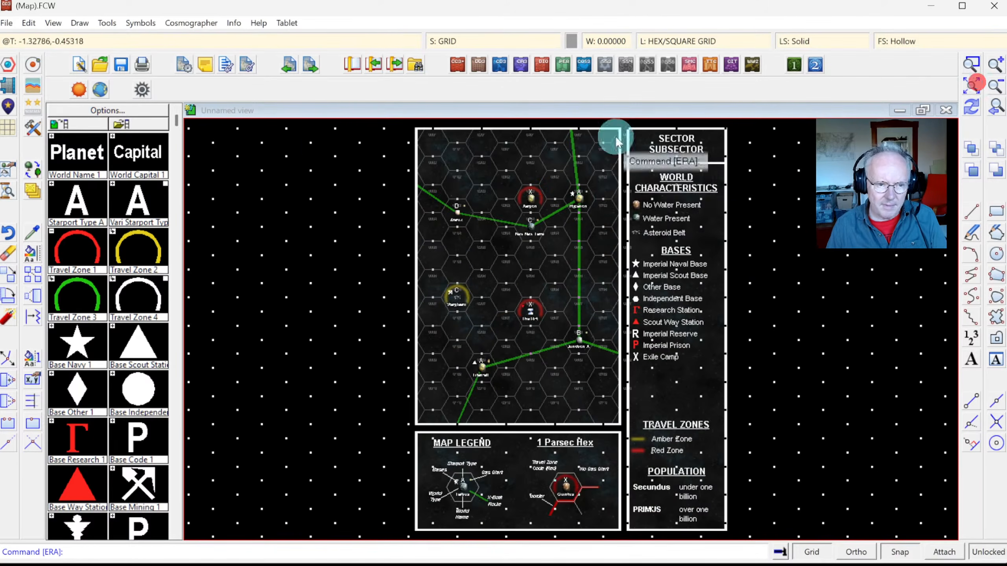
click(6, 254)
click(643, 119)
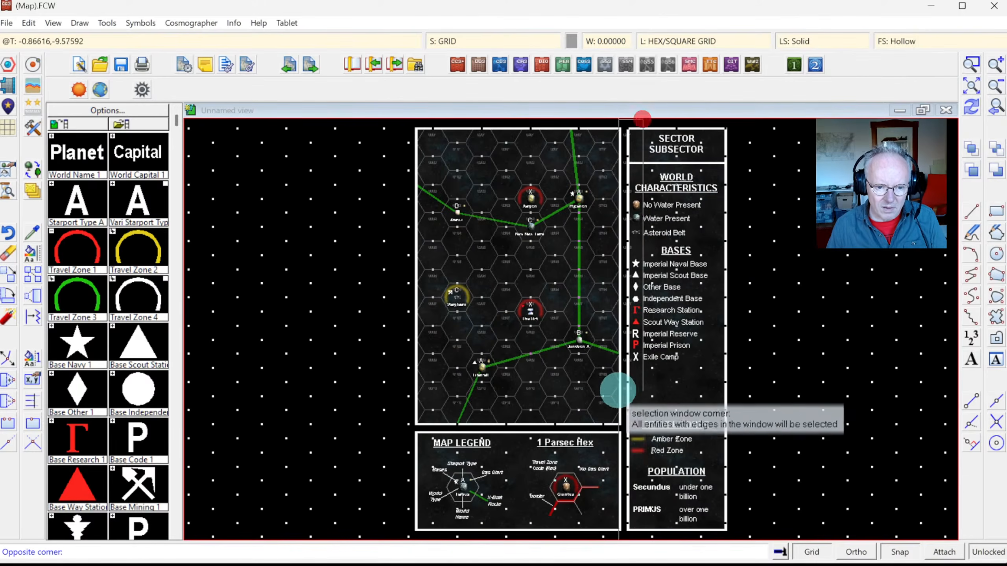
click(682, 422)
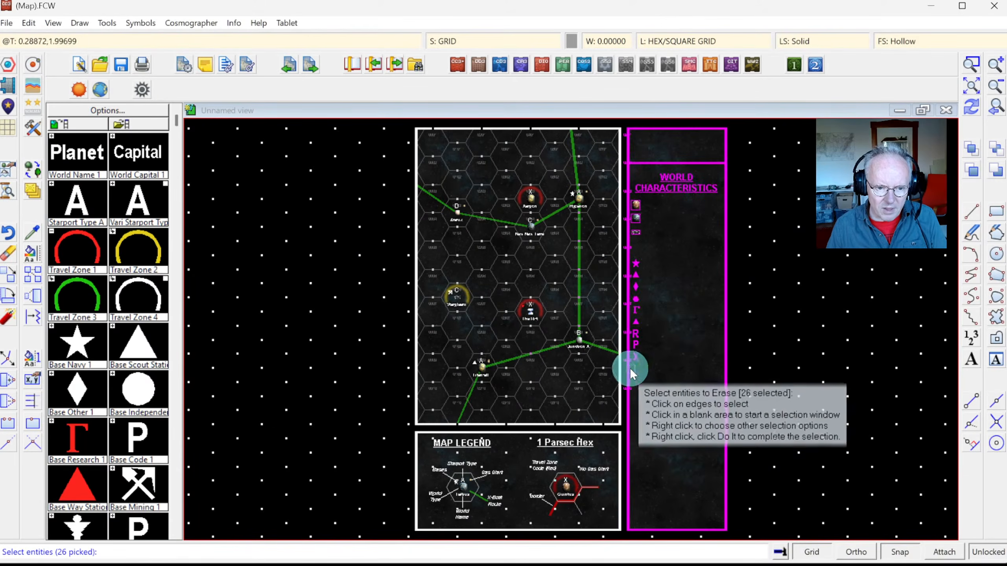
right_click(478, 163)
mouse_move(372, 187)
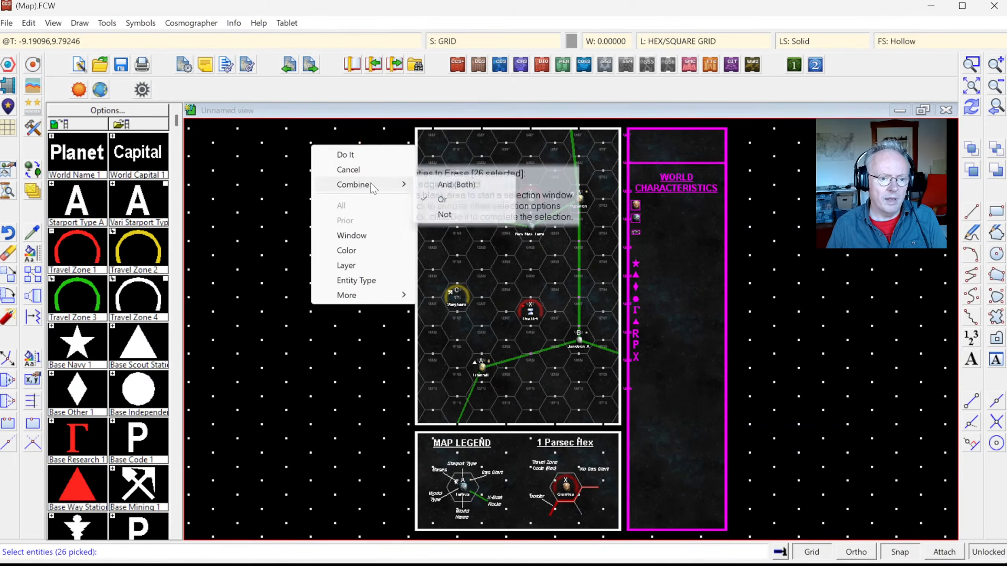
click(444, 186)
right_click(443, 186)
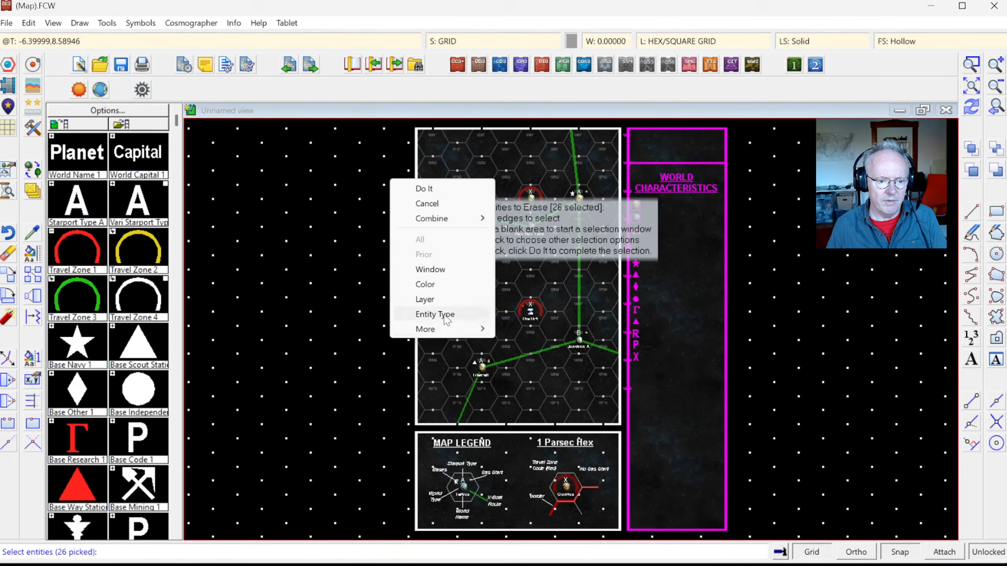
click(438, 299)
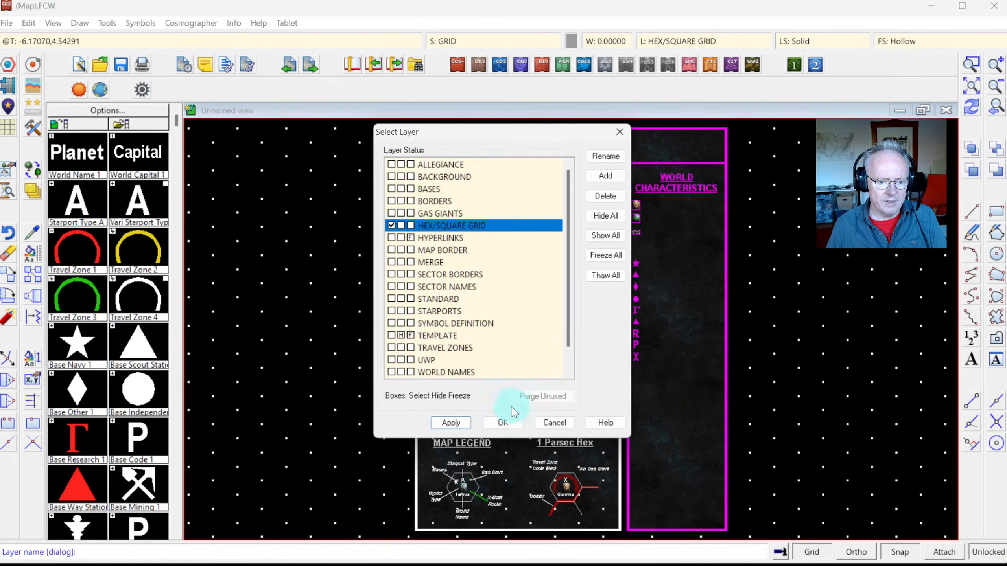
click(501, 421)
right_click(802, 246)
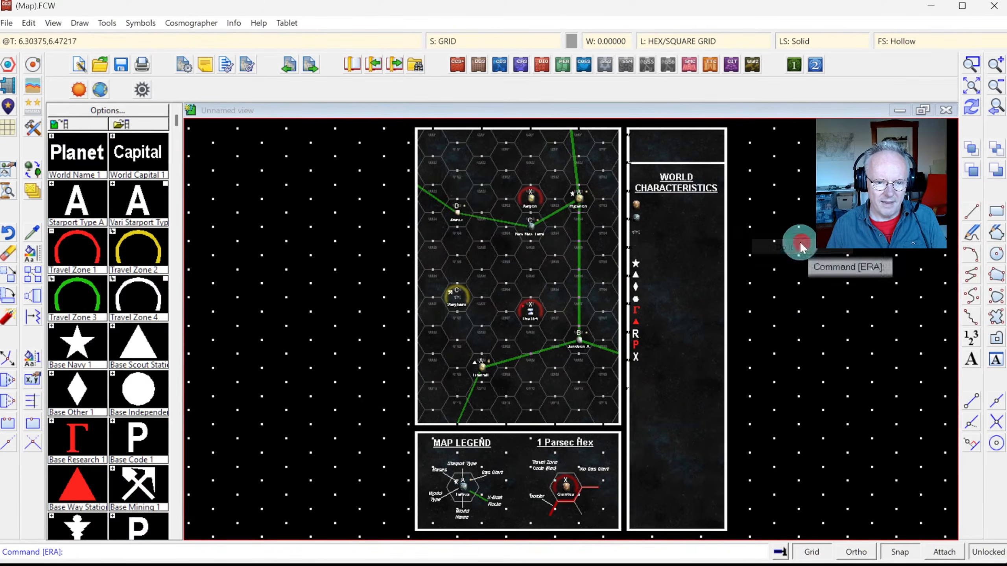
click(972, 109)
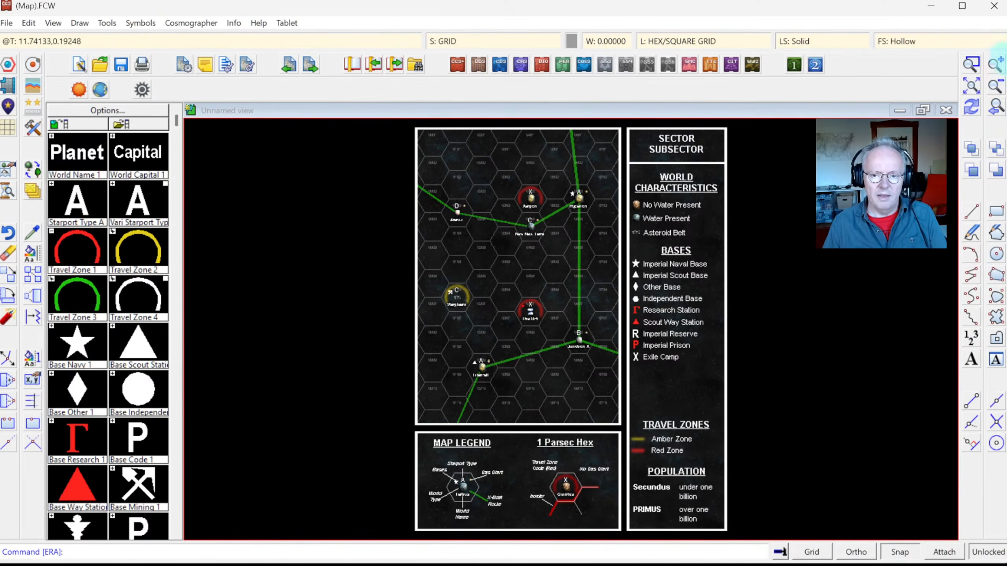
Change the map title in the legend frame to PYRAMID SECTOR on the first line and SUBSECTOR C on the second.
click(963, 65)
click(602, 348)
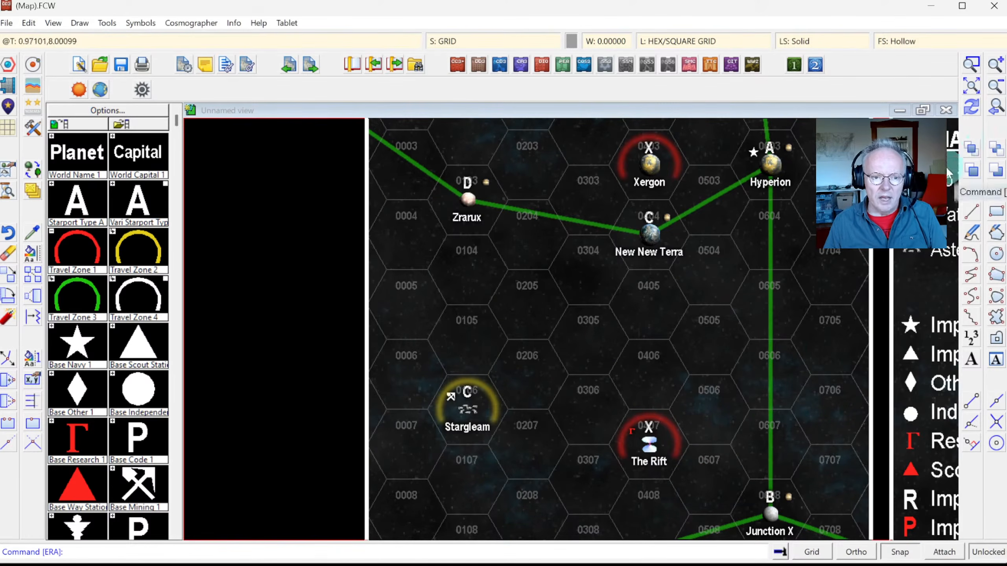
click(976, 90)
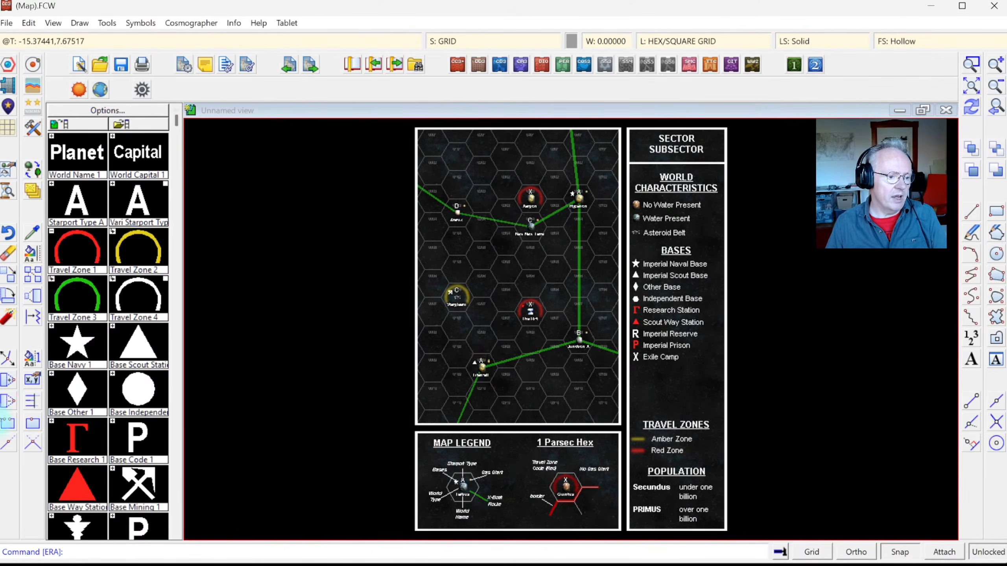
click(32, 381)
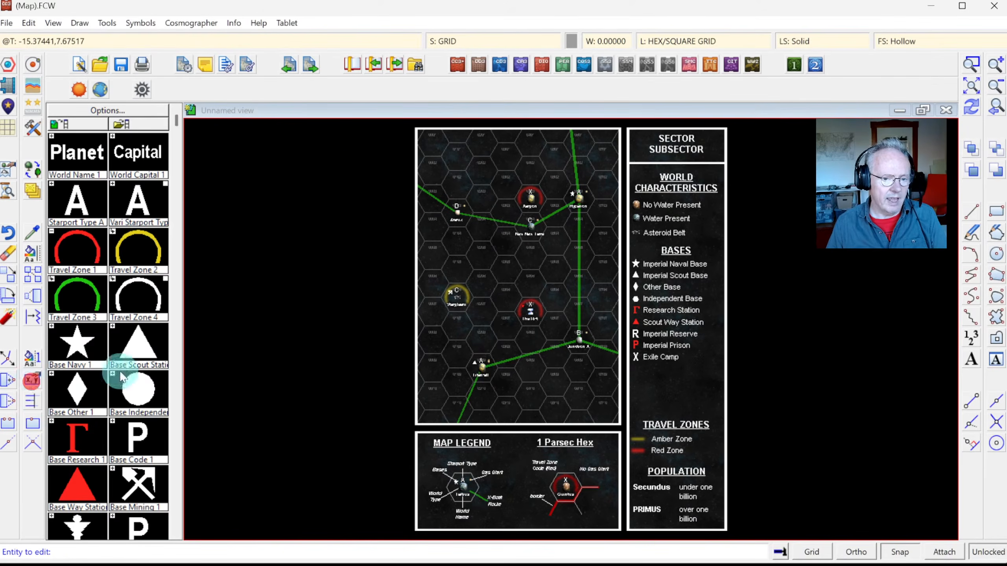
click(677, 141)
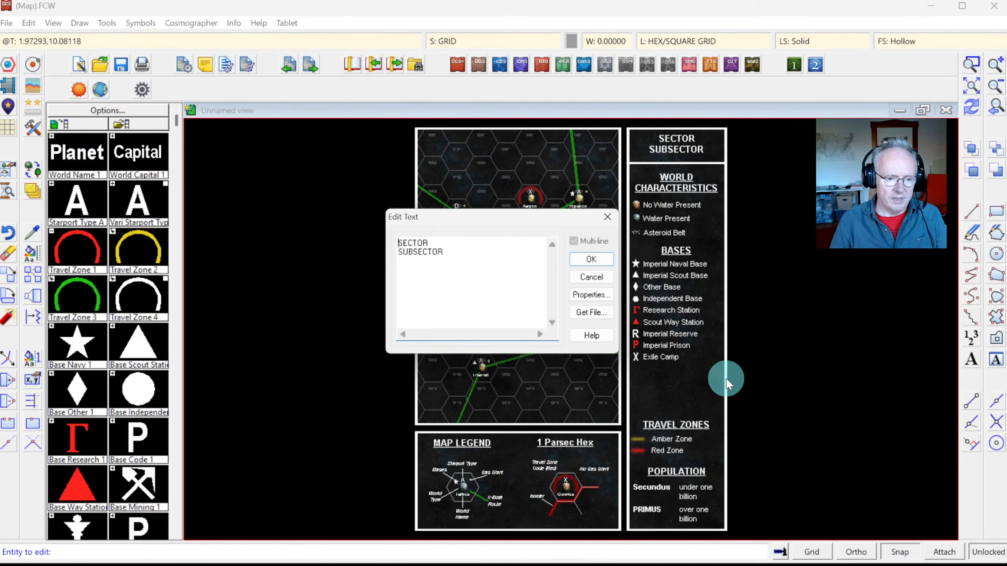
text(PY)
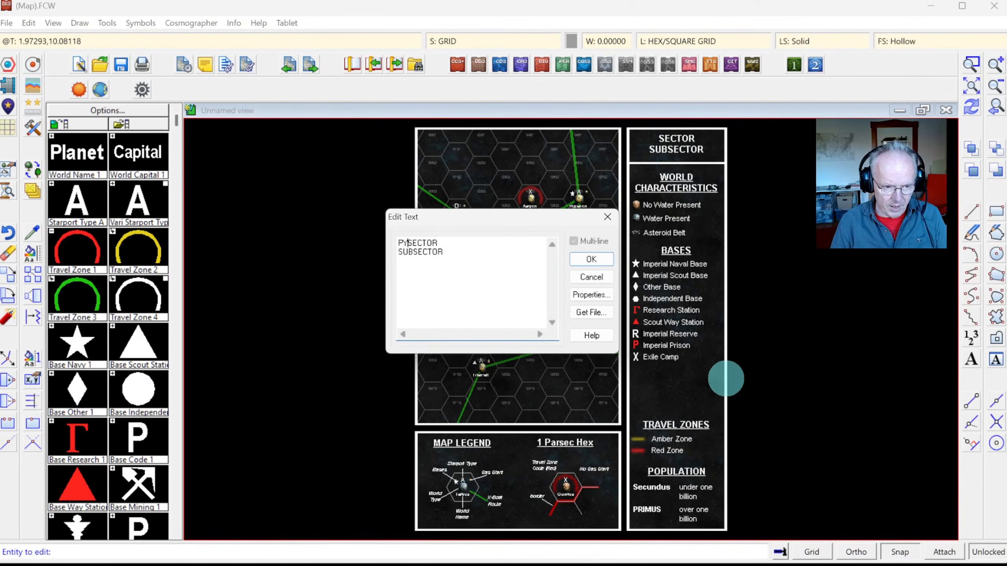
text(RAMUD)
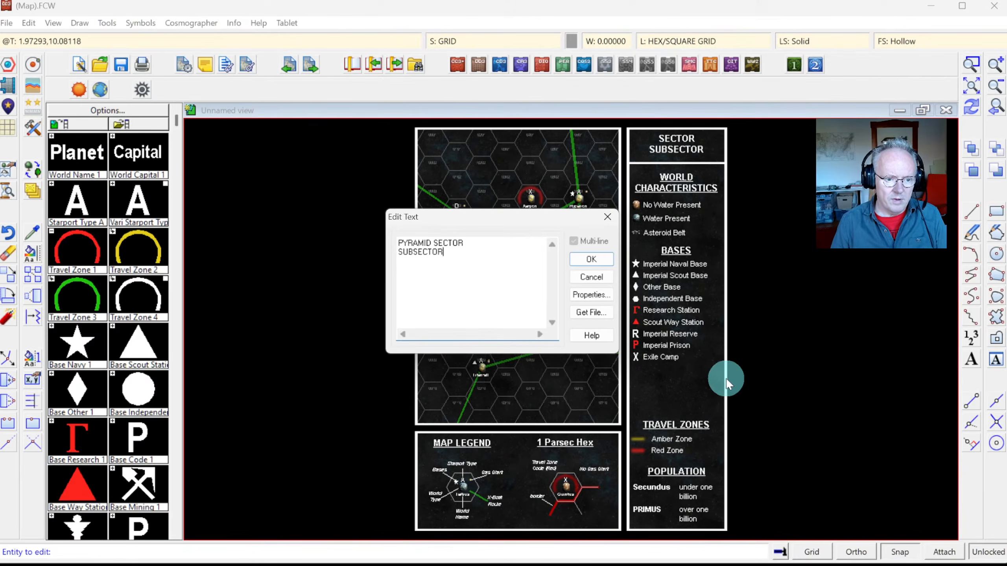
text(C)
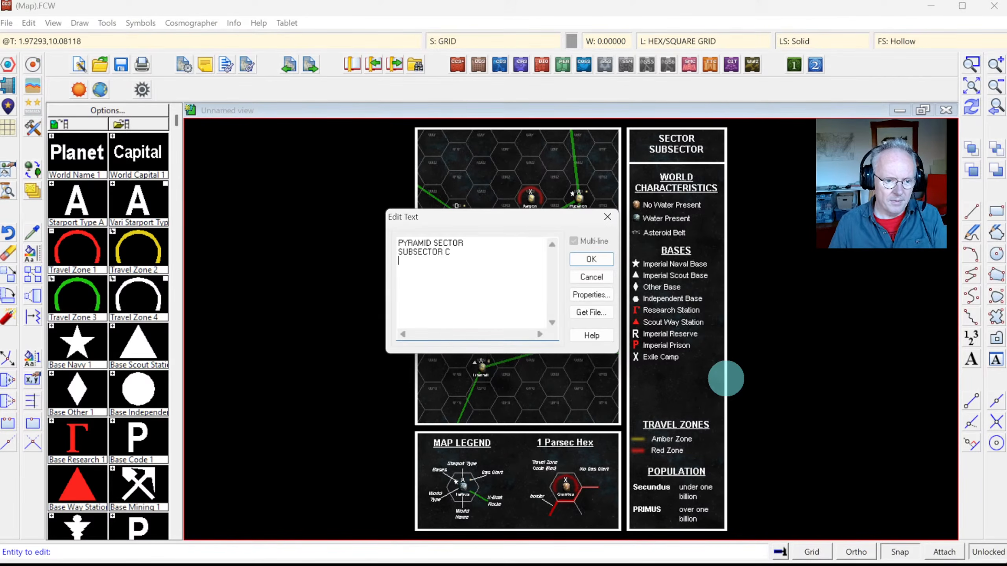
key(BackSpace)
click(591, 265)
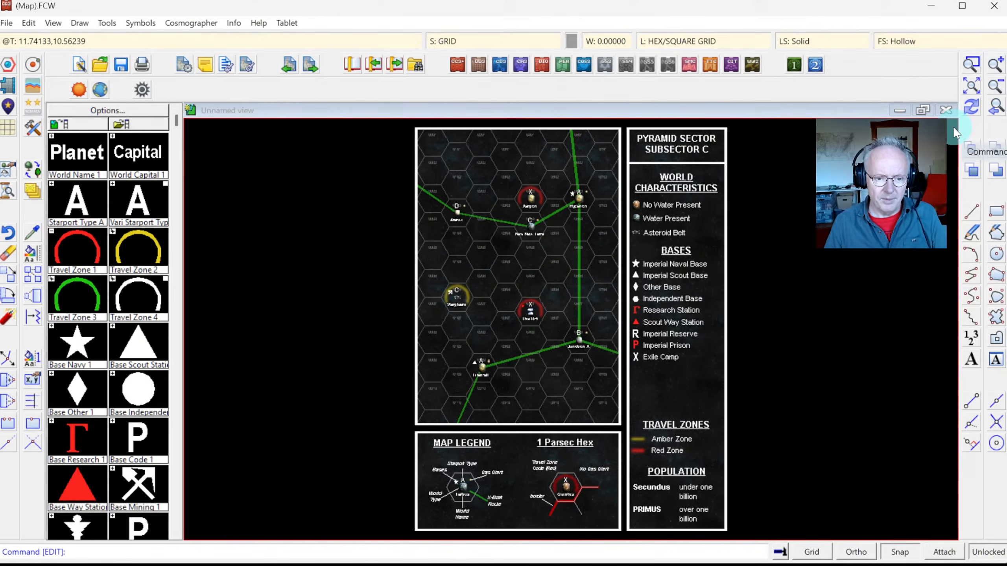
Replace Imperial with Hegemony in the Naval Base, Scout Base, Reserve and Prison entries of the BASES legend.
click(971, 64)
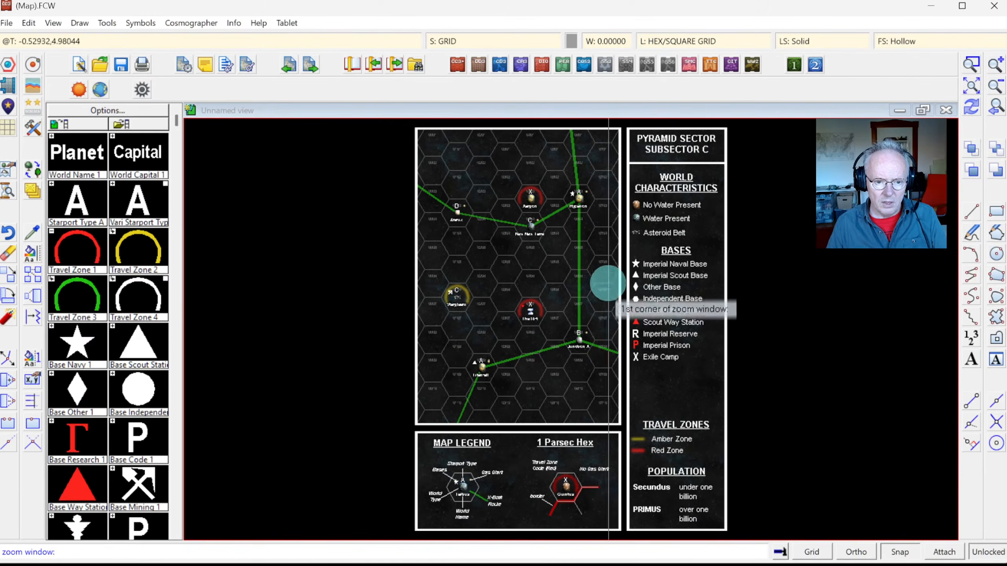
click(627, 255)
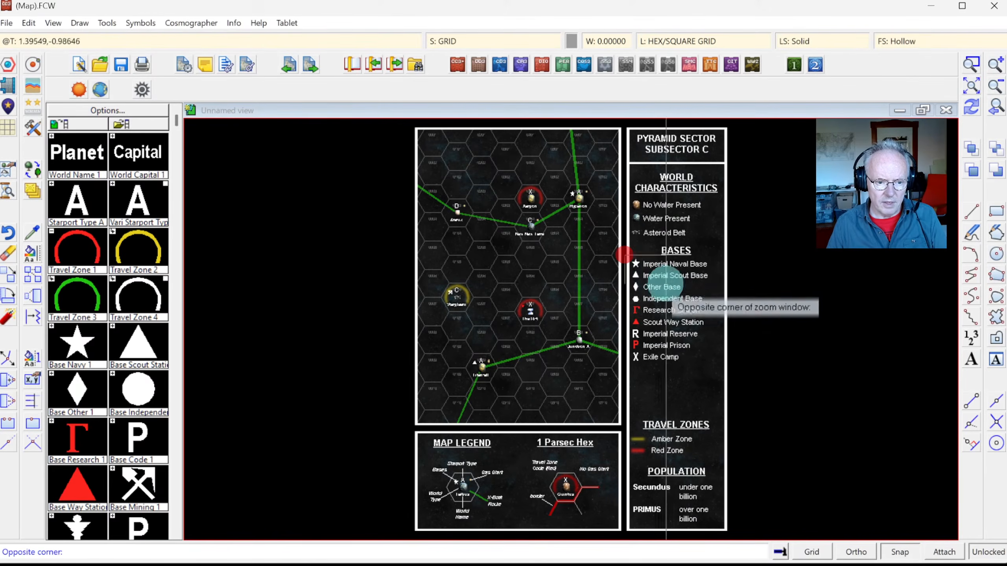
click(694, 299)
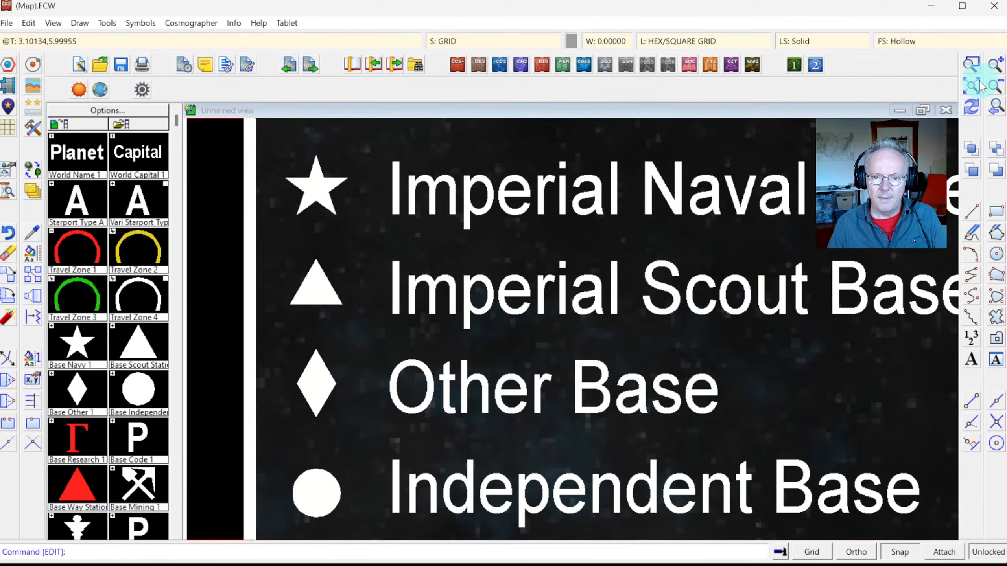
click(995, 85)
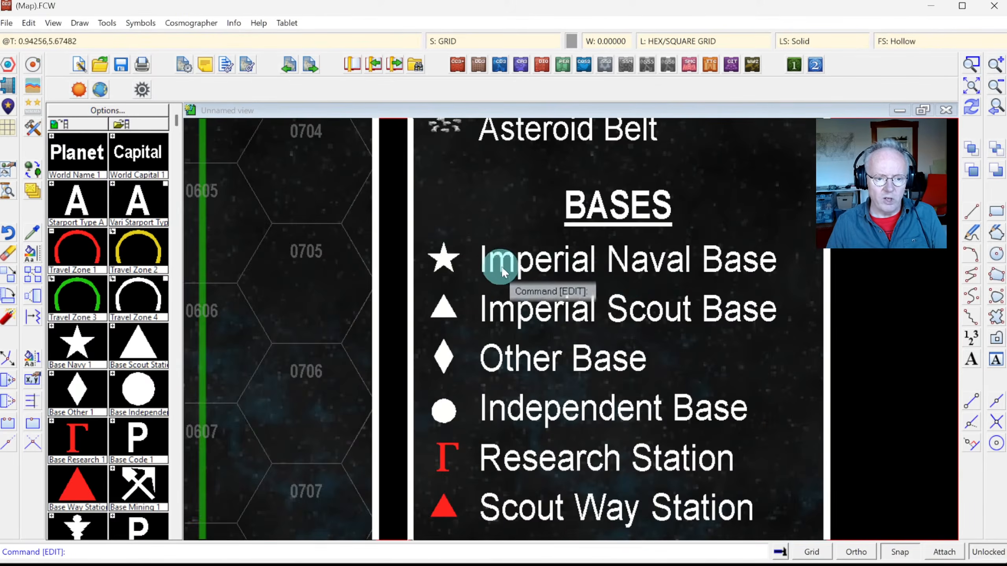
click(31, 380)
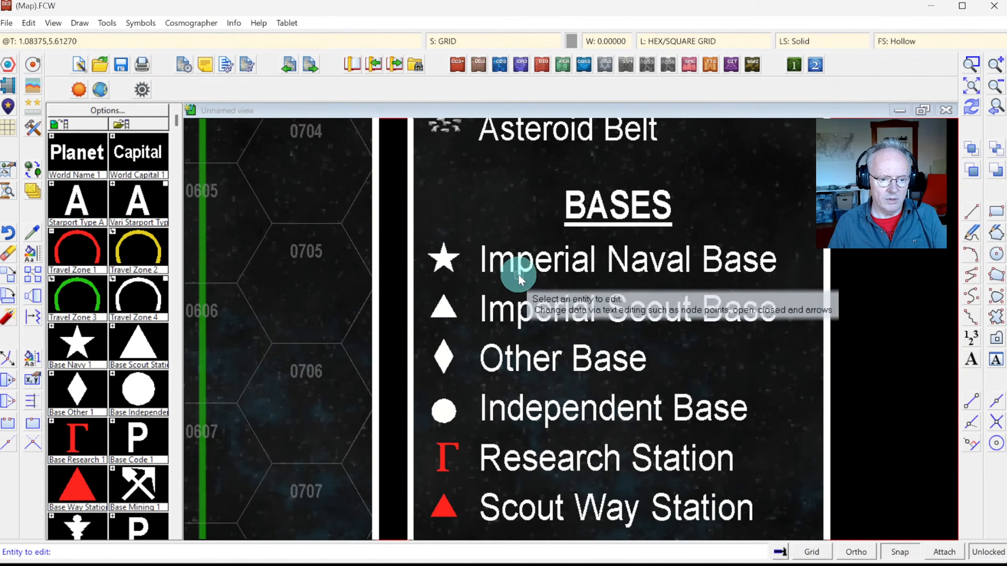
click(506, 269)
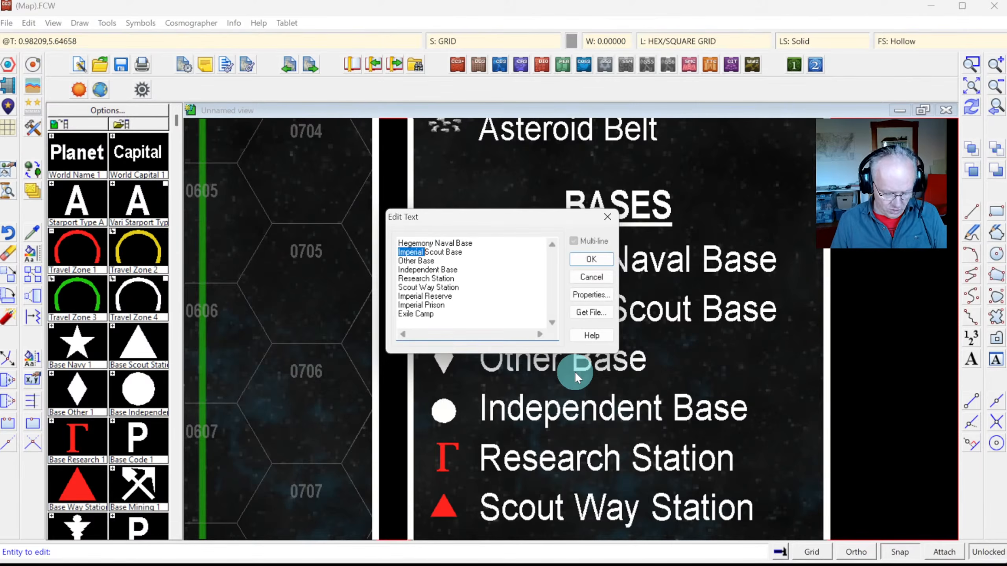
text(Hegemony)
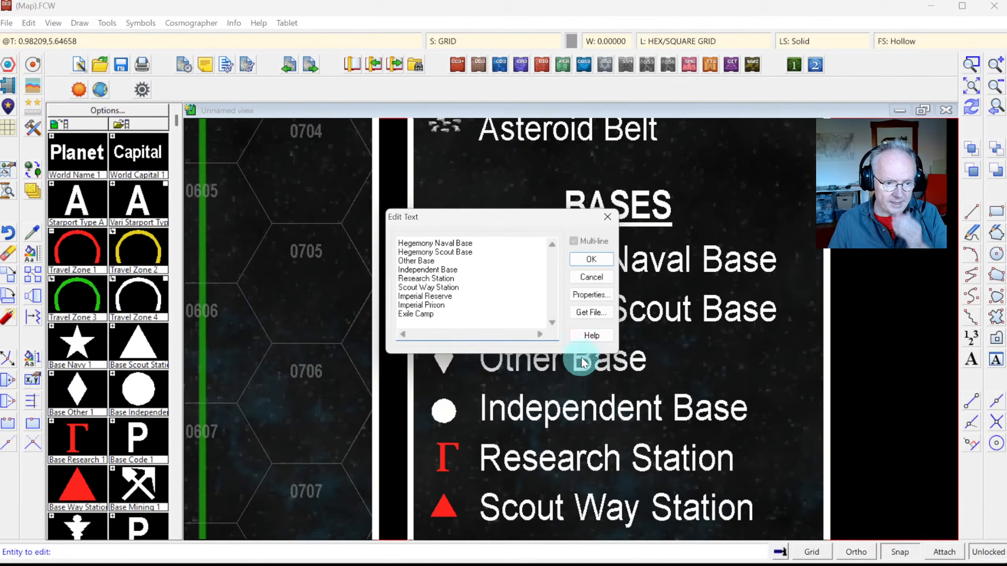
click(418, 294)
text(Hegemony)
click(402, 303)
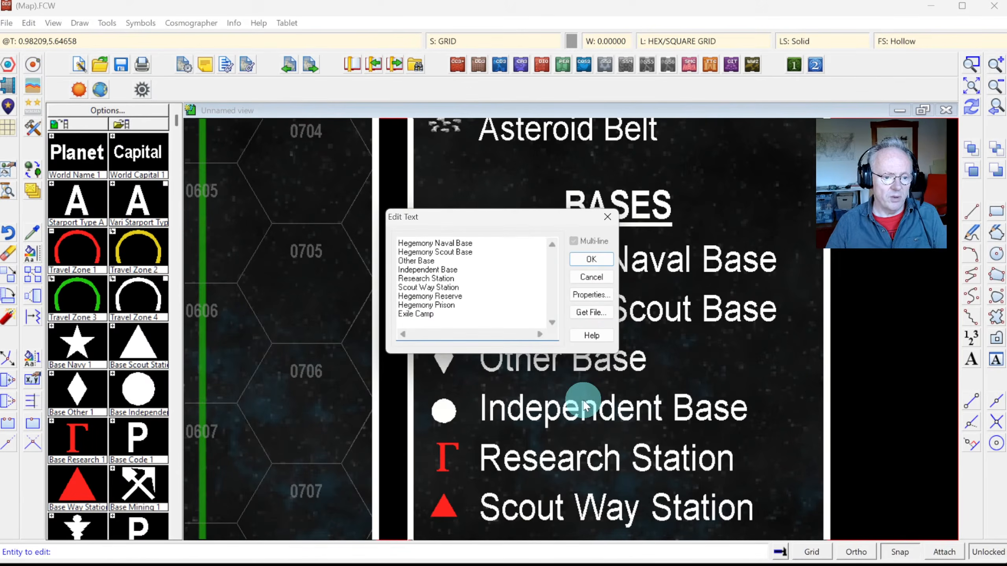
click(591, 260)
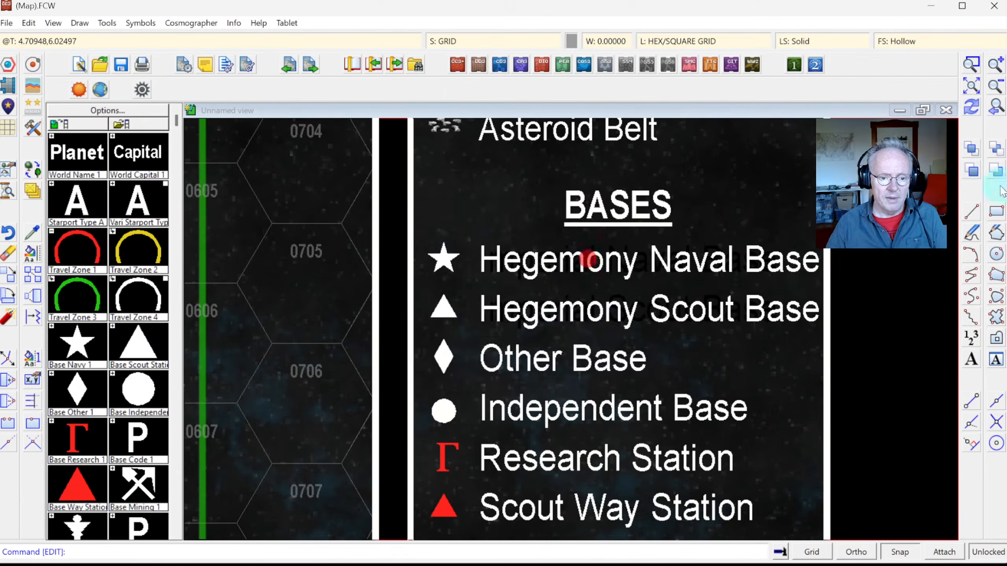
Inspect the MAP LEGEND and 1 Parsec Hex diagrams in the frame below the map.
click(993, 106)
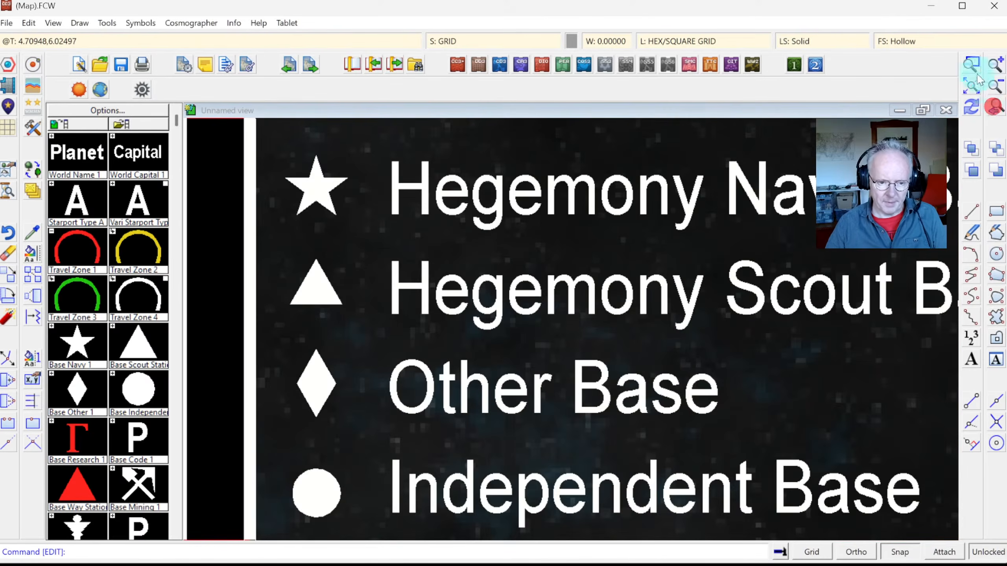
click(971, 87)
click(971, 64)
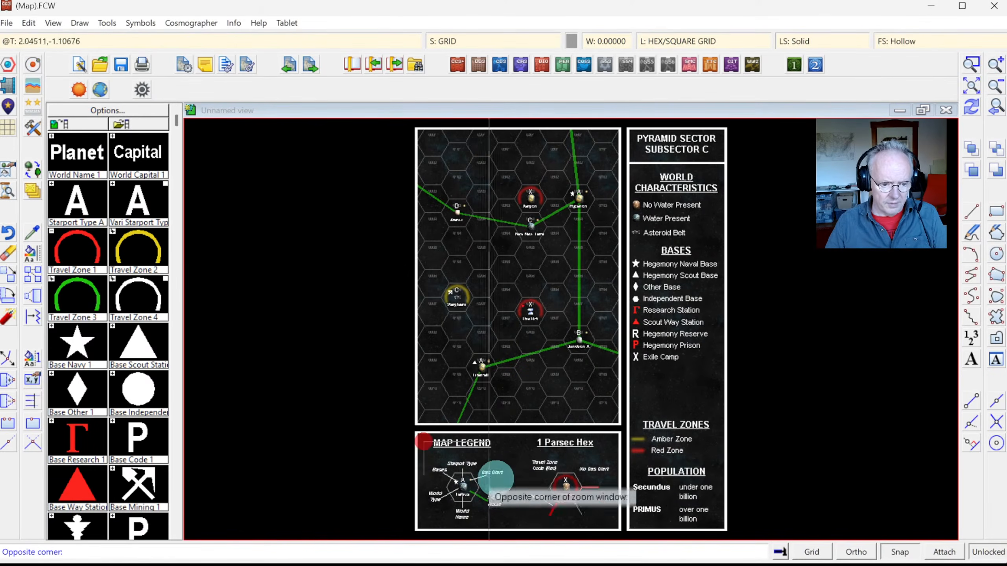
right_click(584, 520)
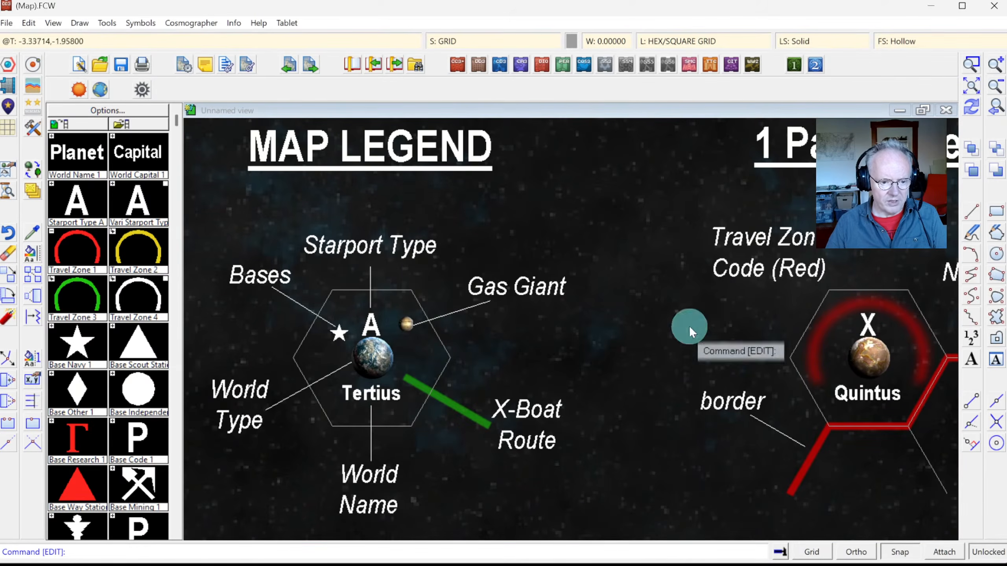
click(997, 110)
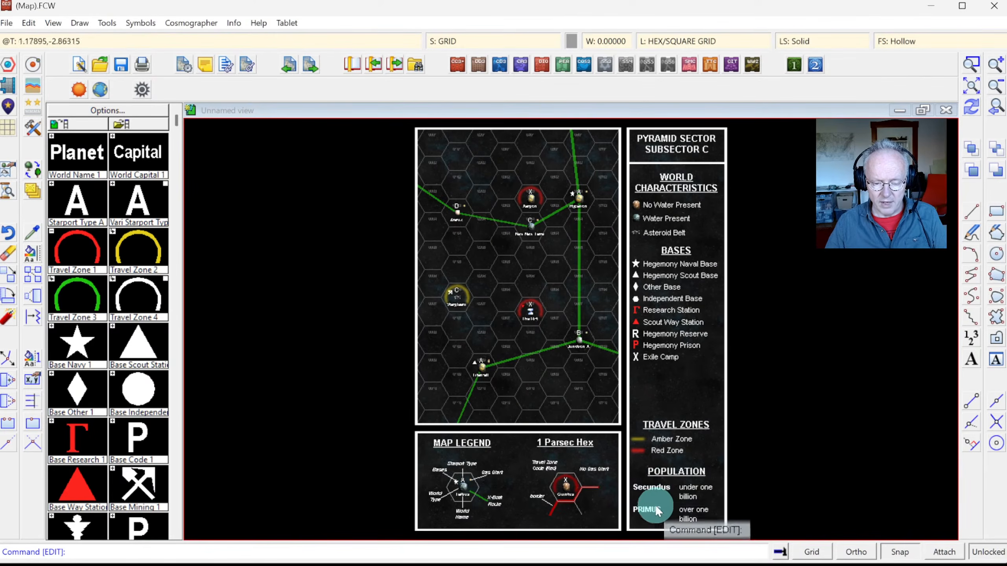
Change the New New Terra world label to all capitals, NEW NEW TERRA, to mark its population class.
click(972, 63)
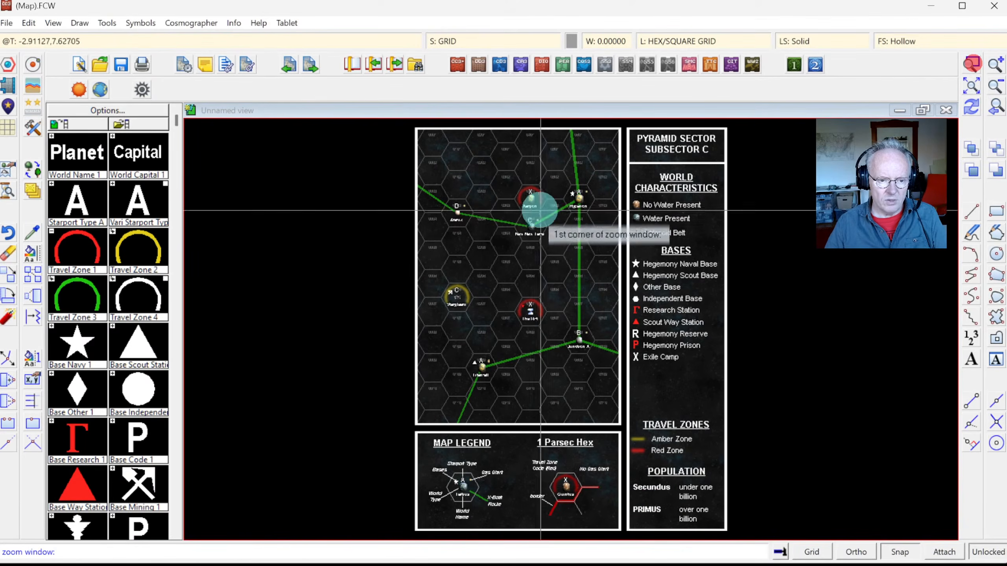
click(499, 211)
click(554, 256)
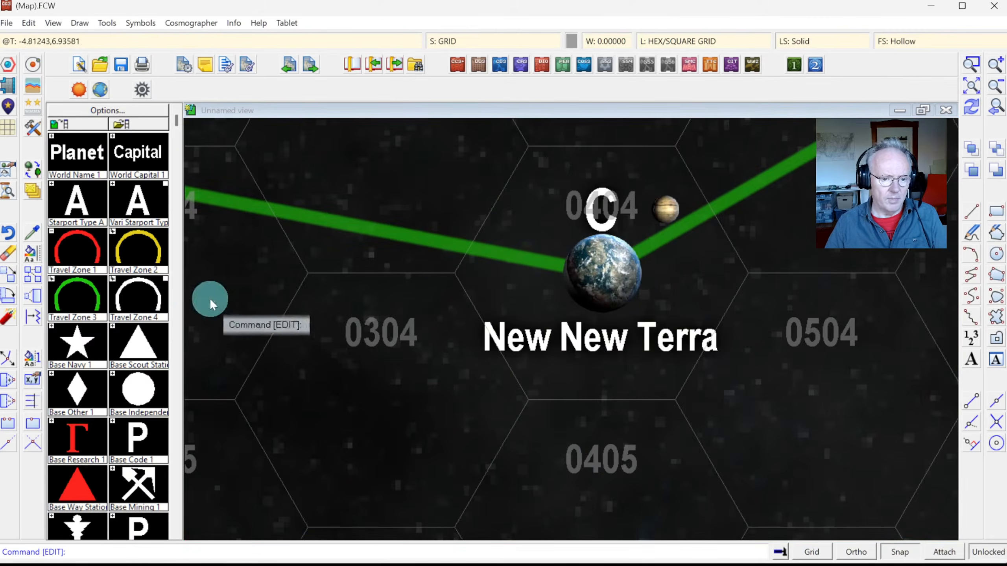
click(32, 380)
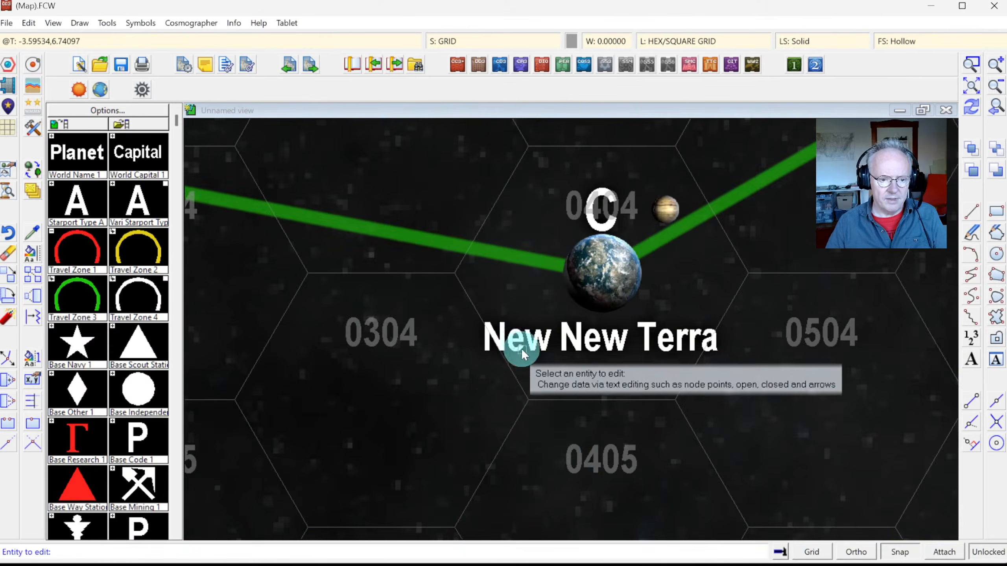
click(521, 348)
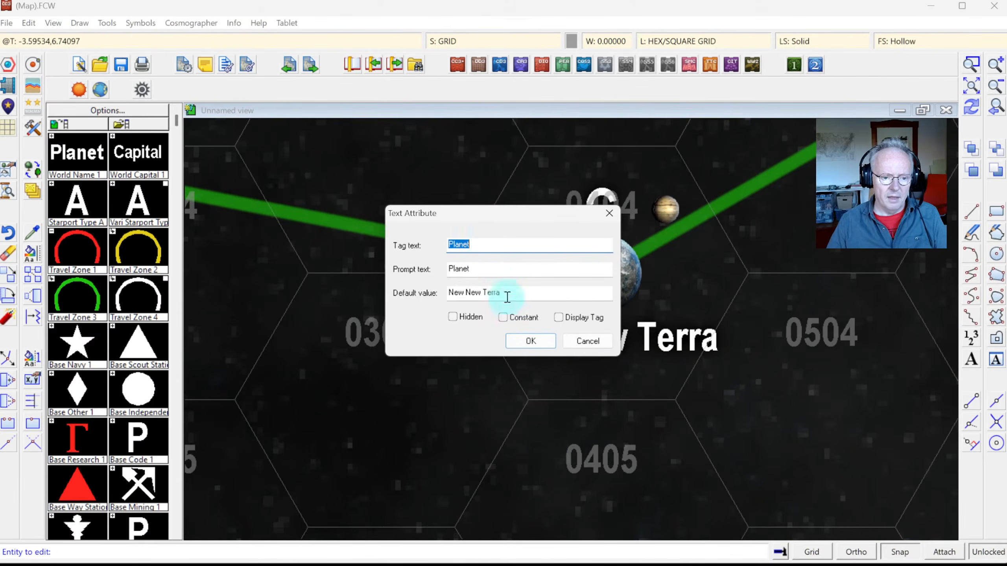
drag(507, 292, 305, 291)
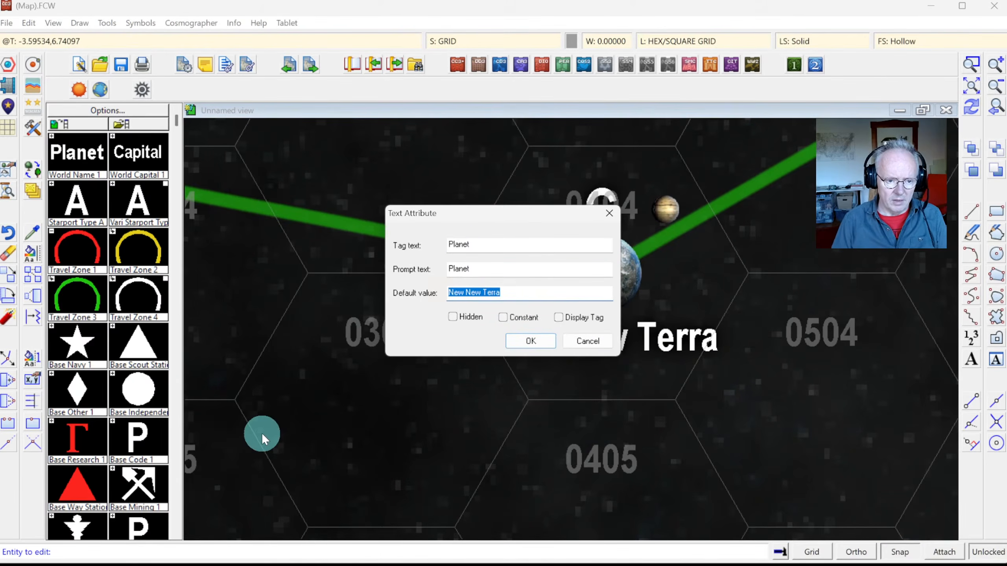
text(NEW NEW TER)
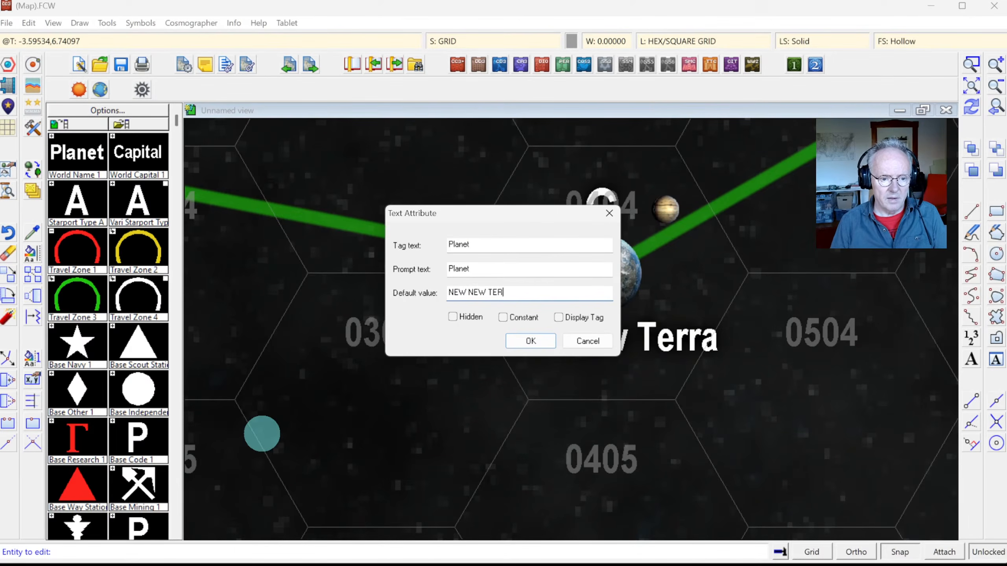
text(RA)
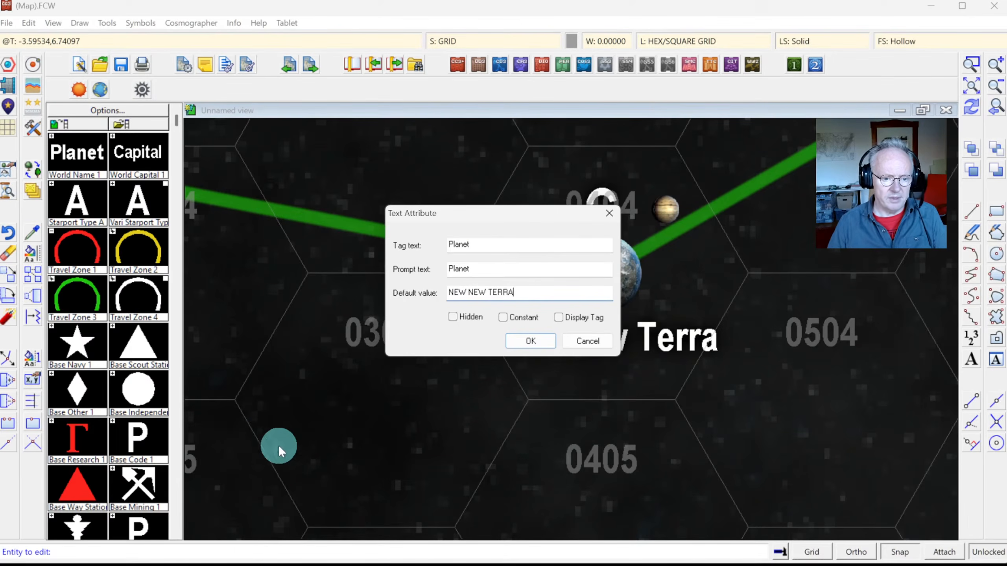
click(533, 337)
click(992, 108)
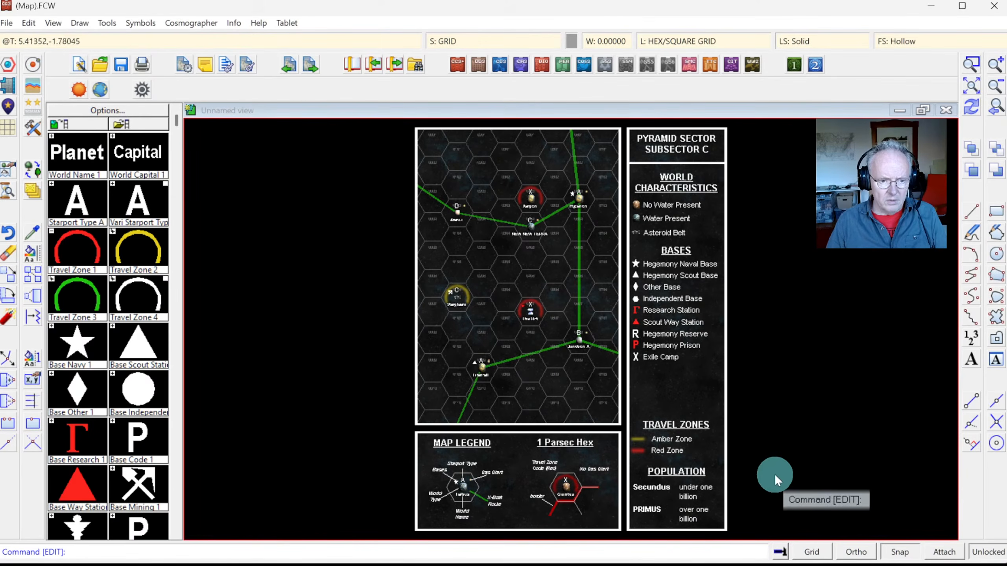
Save the map as Pyramid Sector Subsector C in the 201 - Cosmographer Sector Maps folder.
click(6, 22)
click(39, 105)
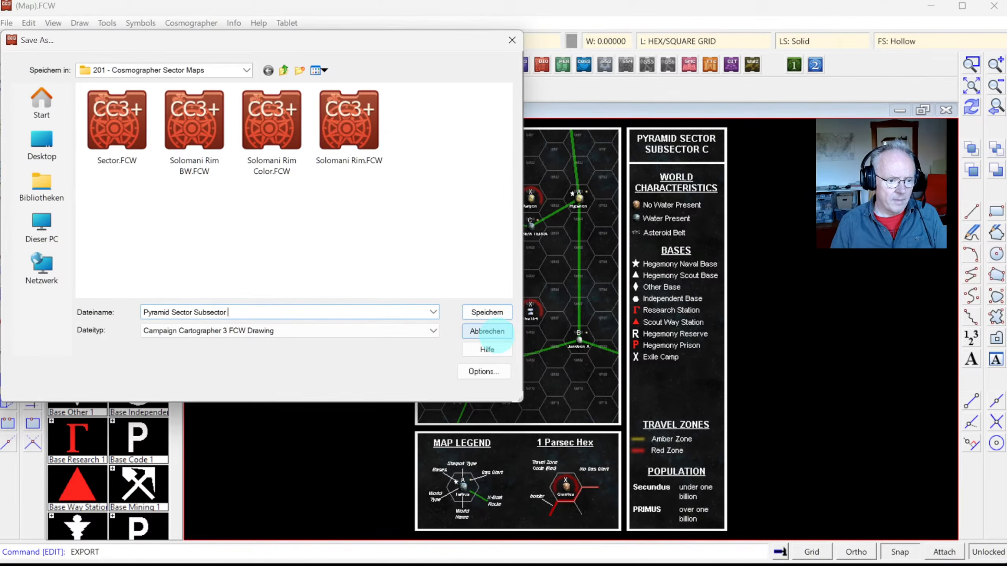
text(C)
key(Return)
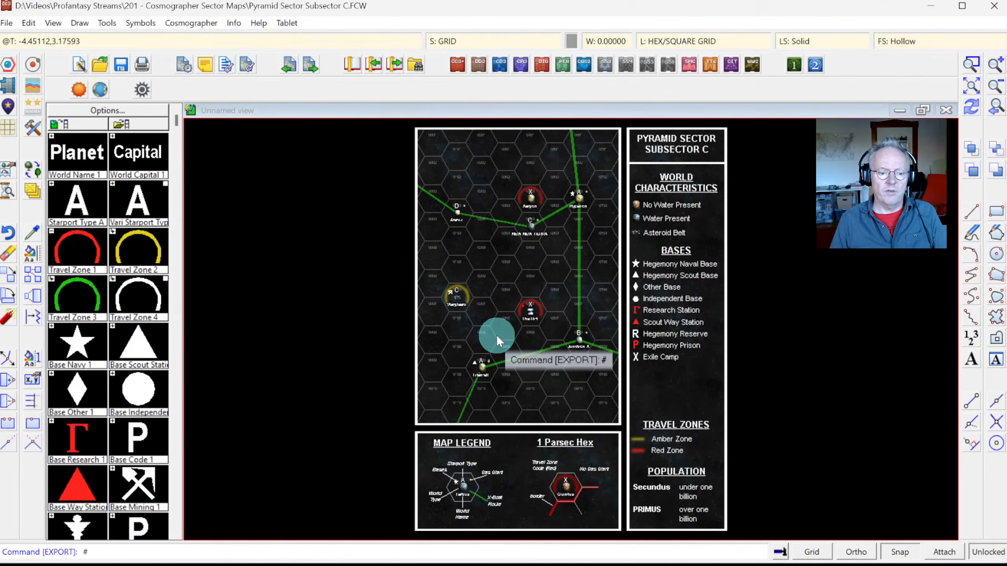
Show the grid and draw an irregular Background, Nebula Blue area from above Xergon down past the lower red-zone world, redrawing the map.
click(971, 86)
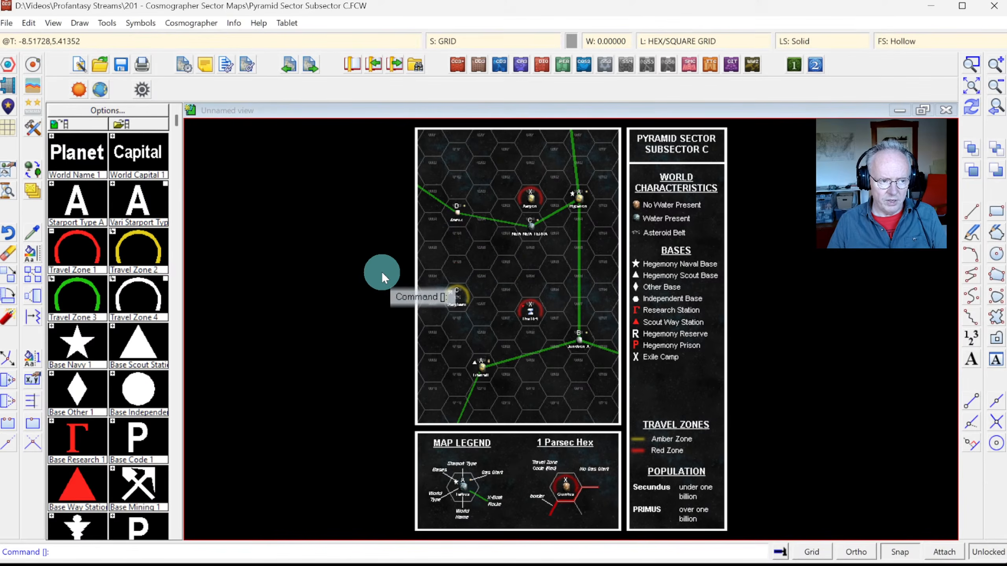
click(31, 129)
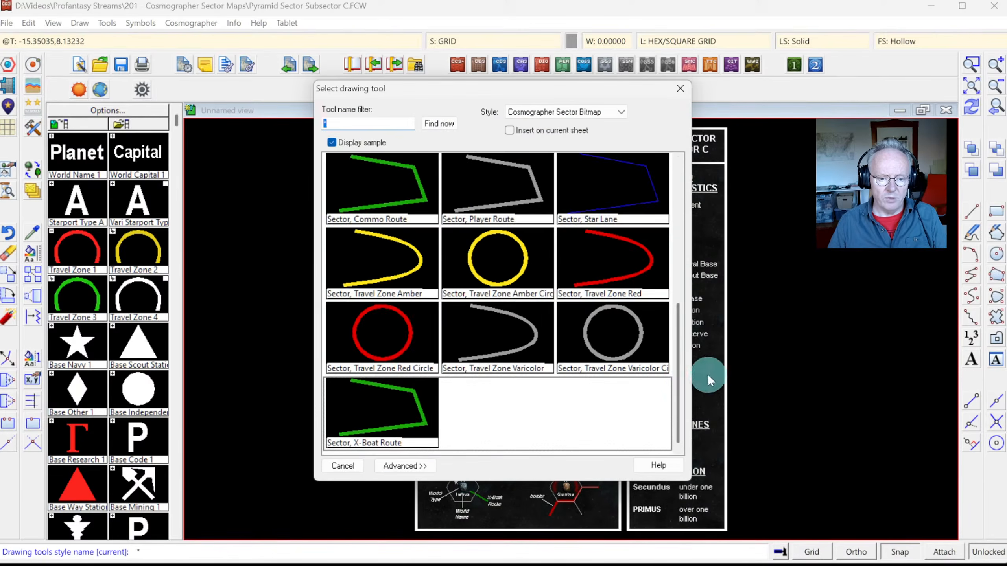
drag(677, 389, 688, 216)
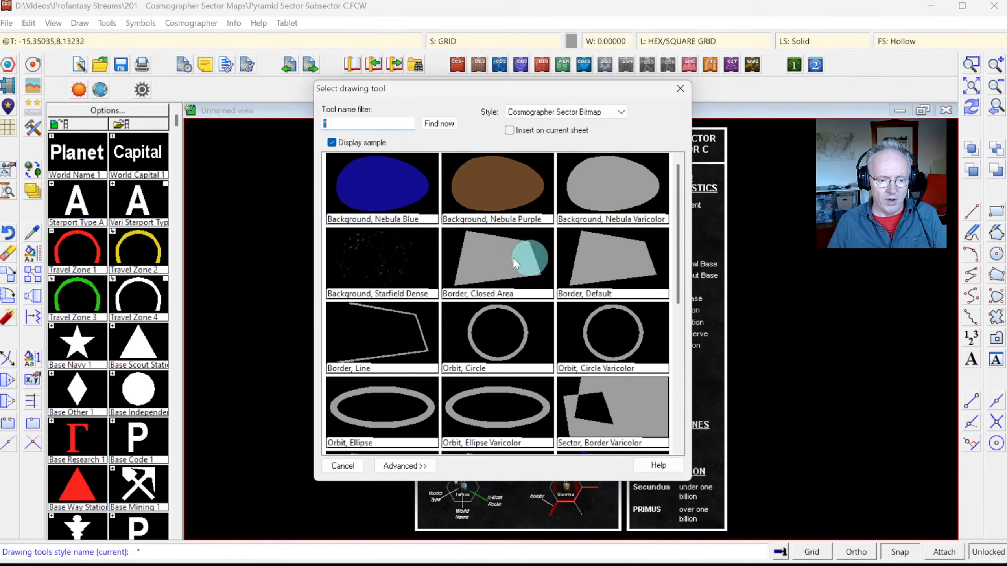
mouse_move(678, 214)
mouse_down()
mouse_move(668, 363)
mouse_move(666, 201)
mouse_up()
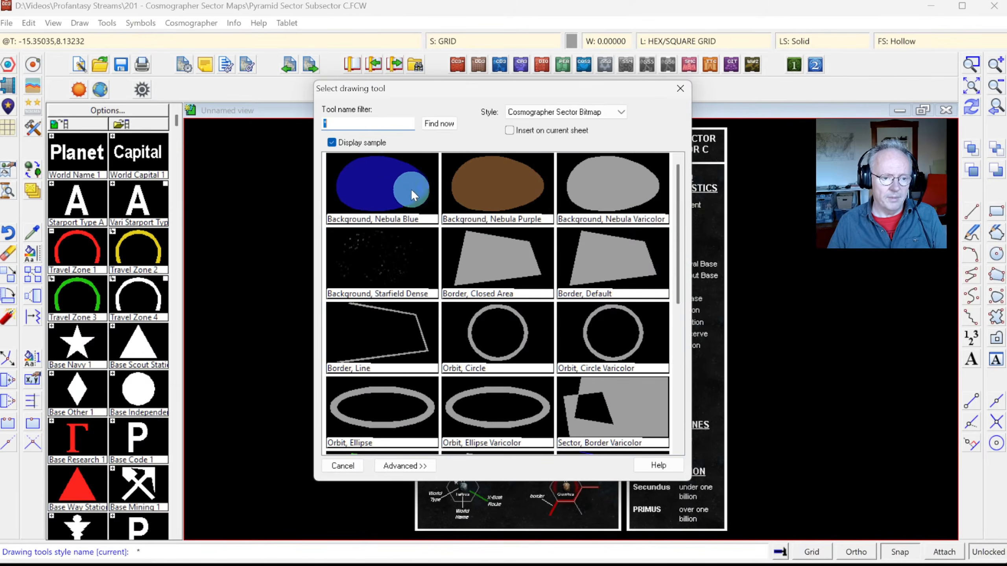
click(372, 185)
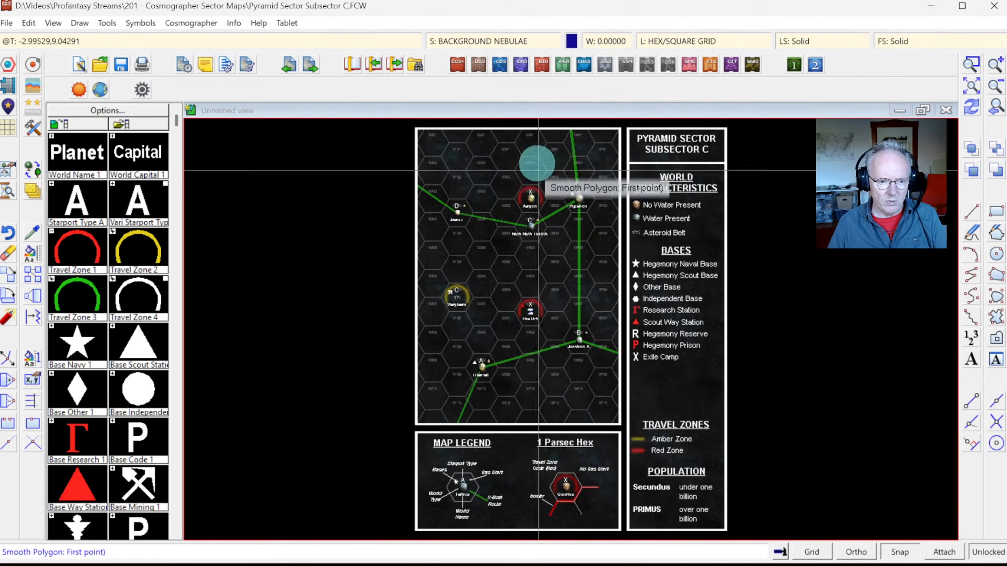
click(811, 552)
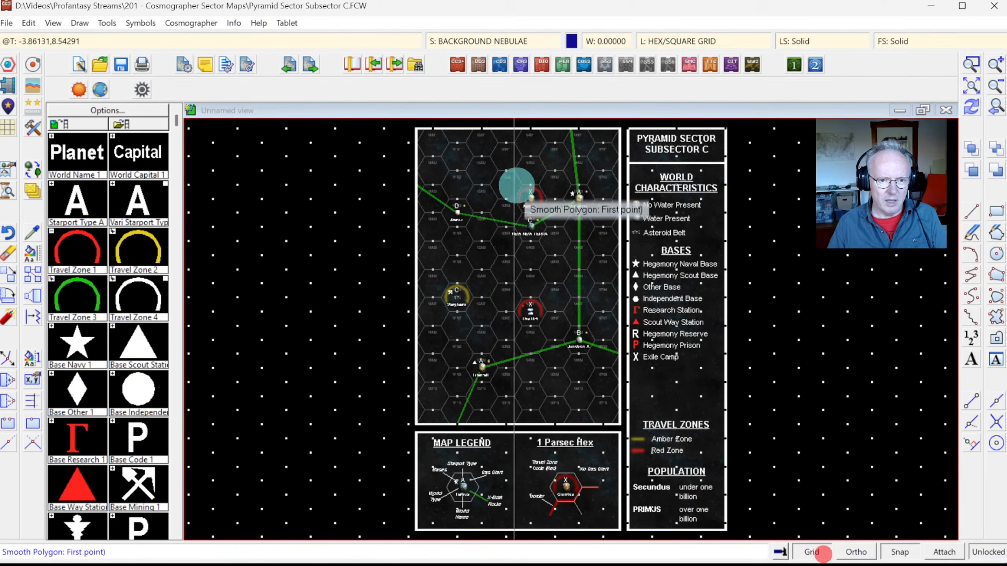
click(511, 174)
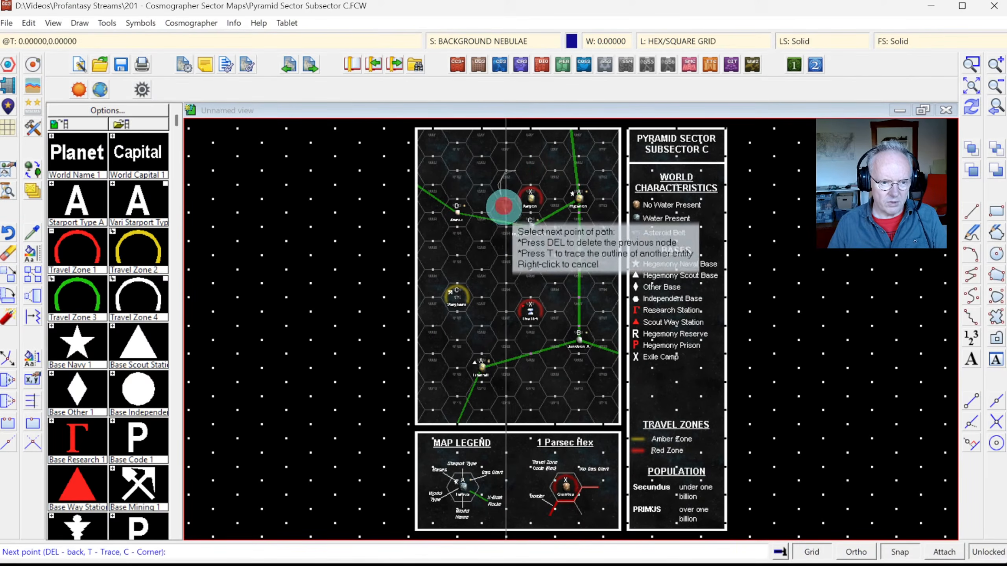
click(523, 249)
click(497, 275)
click(491, 337)
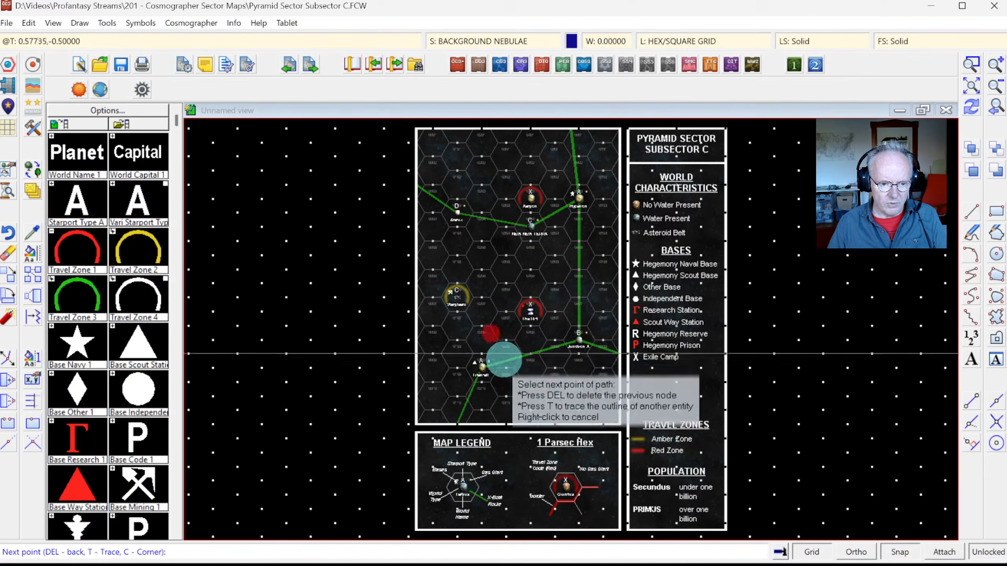
click(506, 355)
click(558, 365)
click(578, 324)
click(570, 281)
click(571, 255)
click(591, 225)
click(588, 178)
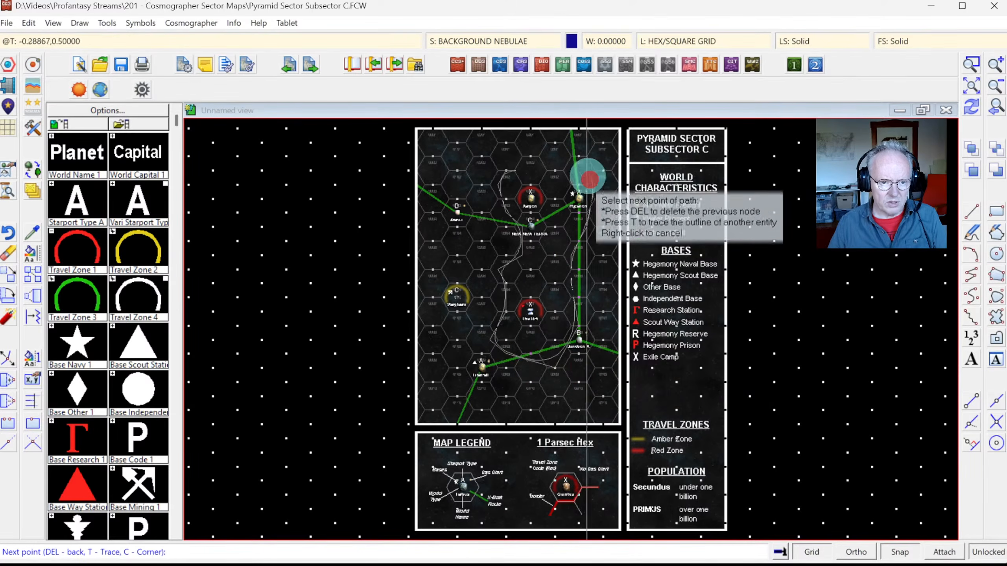
click(555, 149)
click(531, 158)
right_click(531, 157)
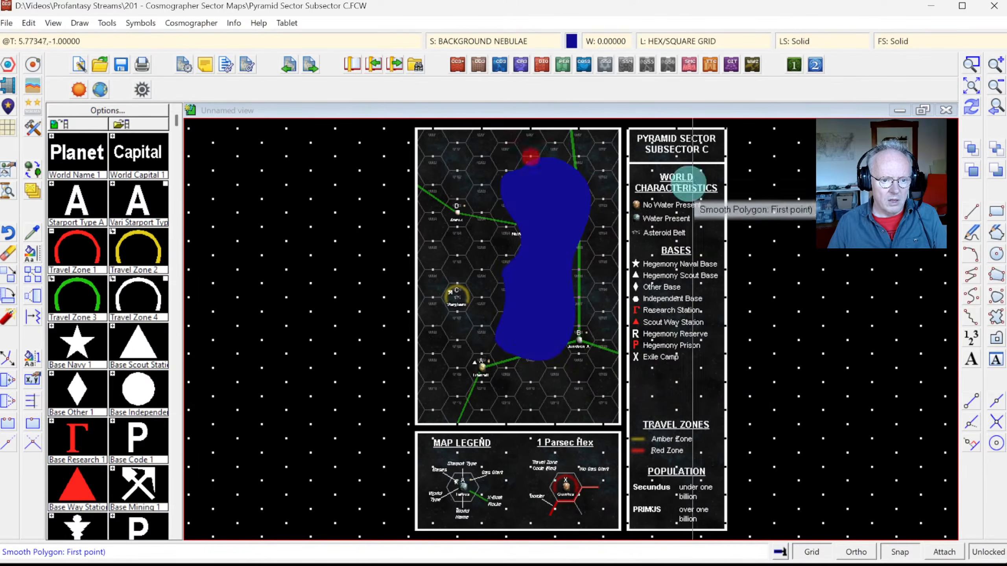
click(978, 111)
right_click(747, 263)
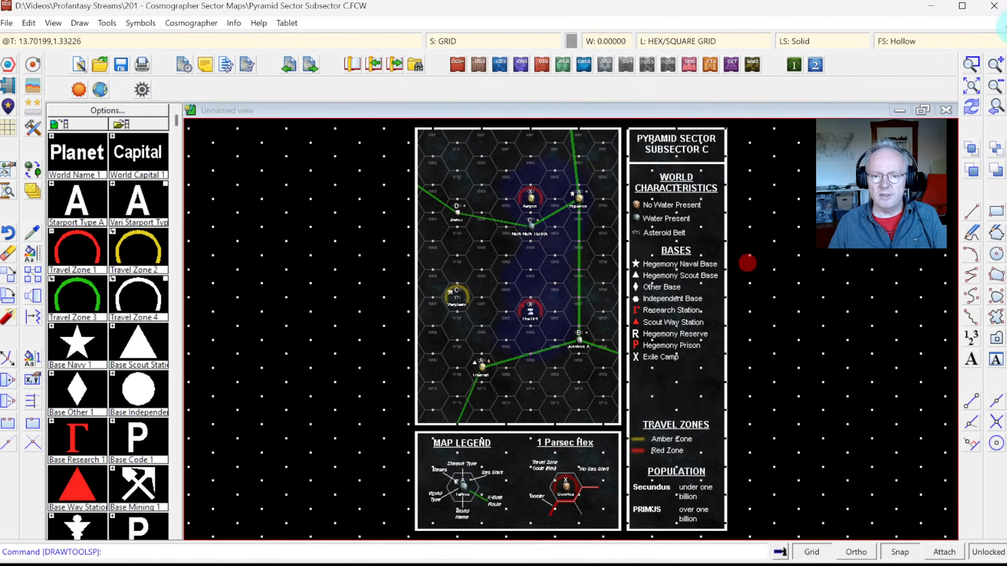
Inspect the nebula around Xergon and NEW NEW TERRA up close and check the effects assigned to the BACKGROUND NEBULAE sheet.
click(971, 64)
click(486, 172)
click(599, 266)
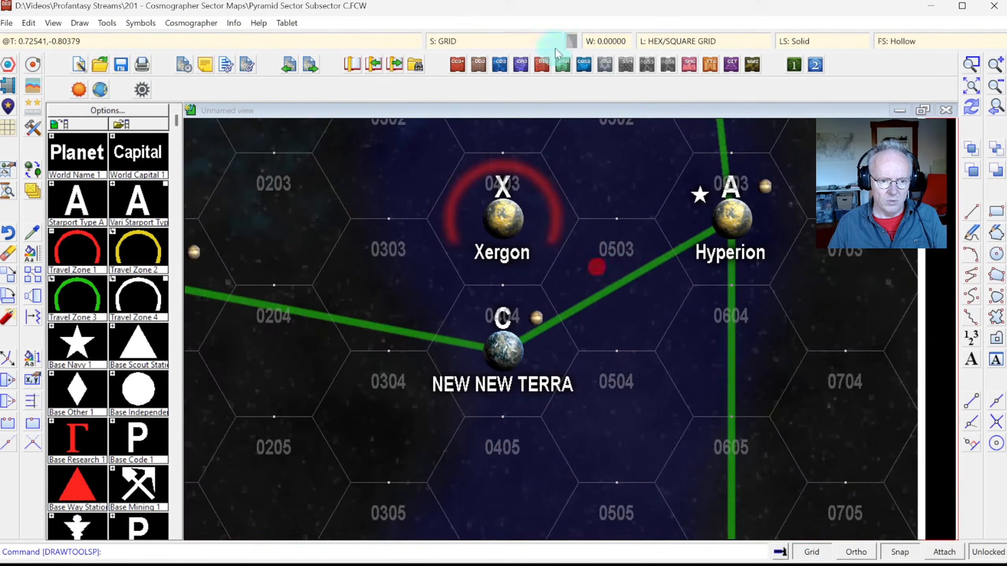
click(472, 44)
click(442, 180)
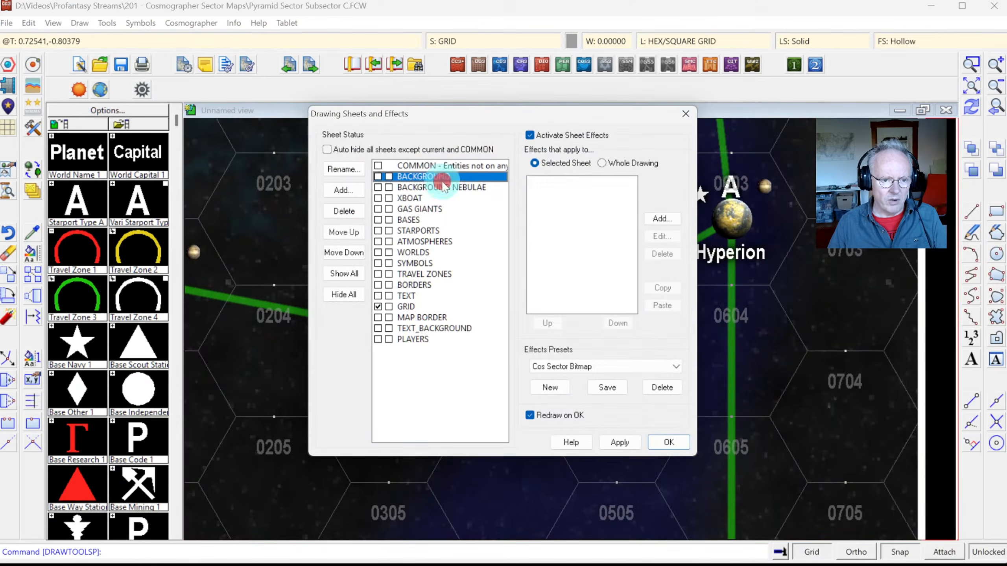
click(476, 188)
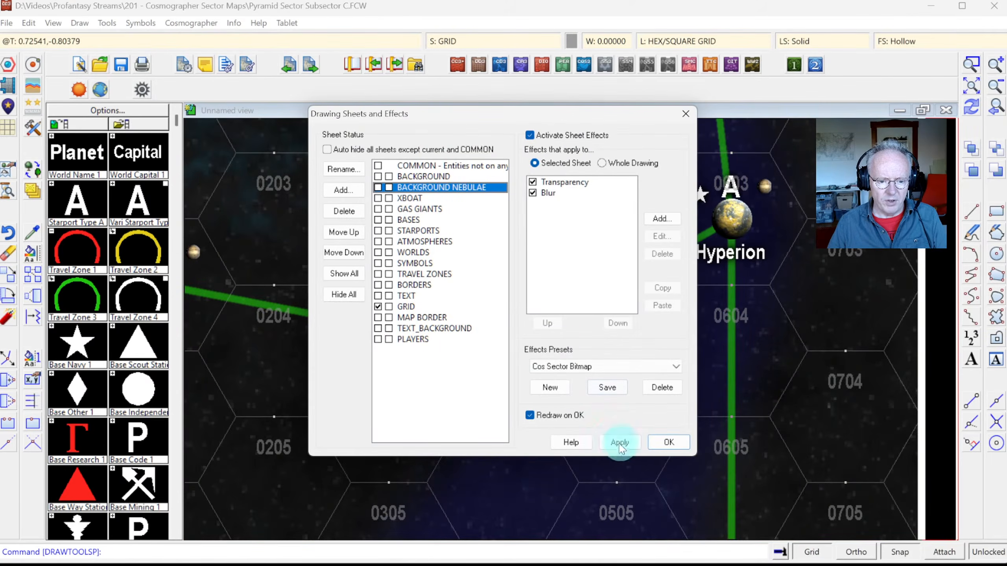
click(687, 115)
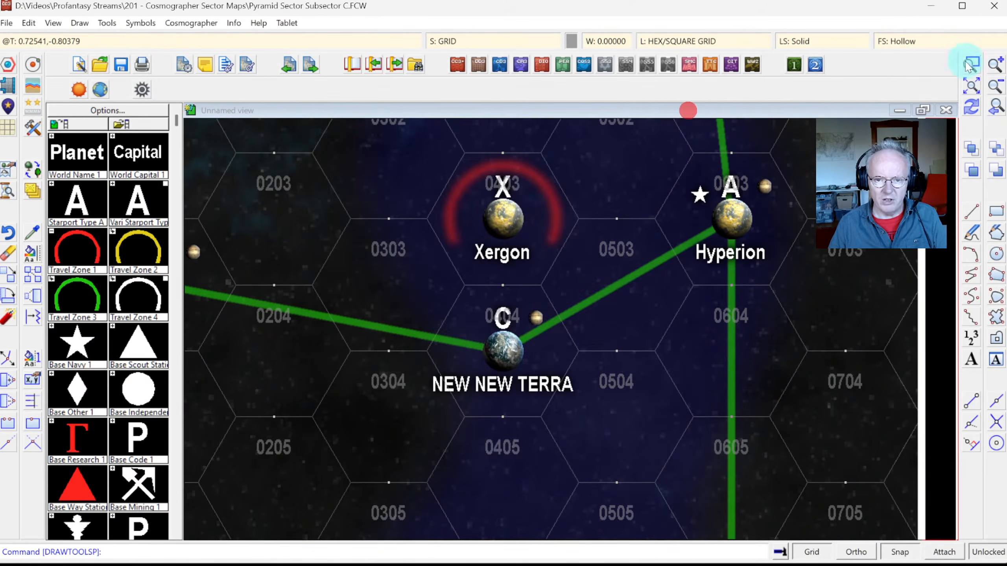
click(970, 87)
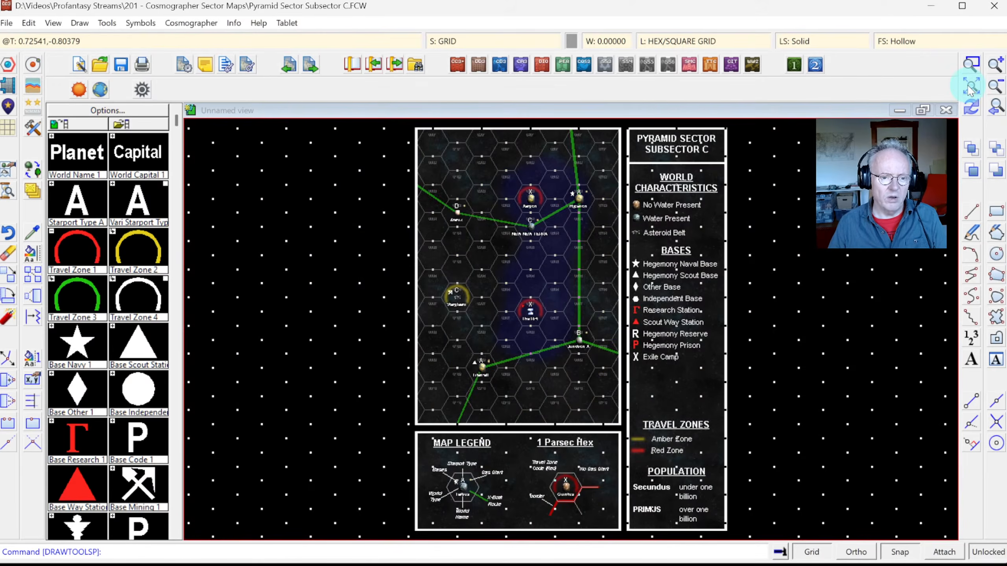
Hide the grid and draw a Background, Nebula Varicolor area in bright green, colour 104, around Stargleam, redrawing the map.
click(810, 552)
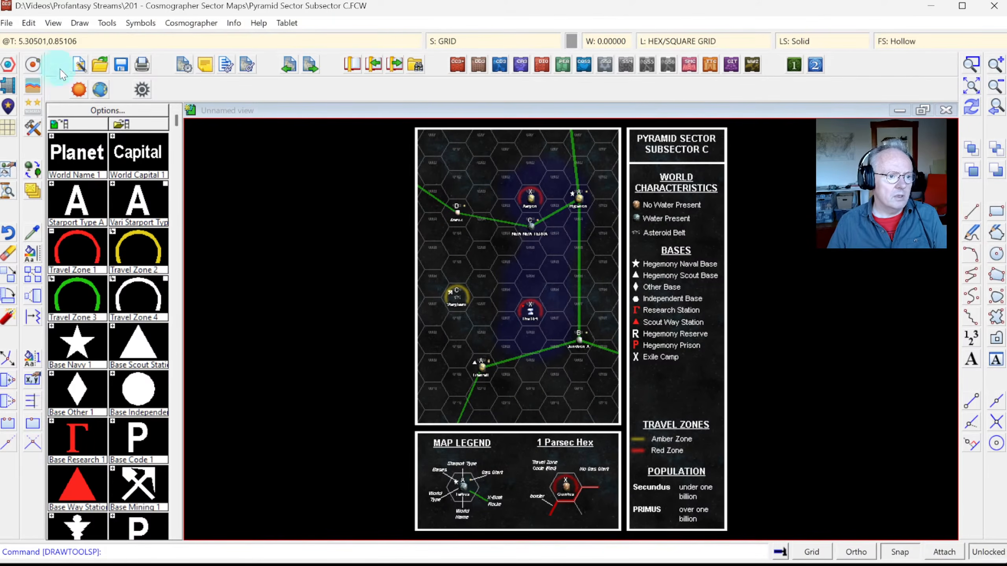
click(31, 125)
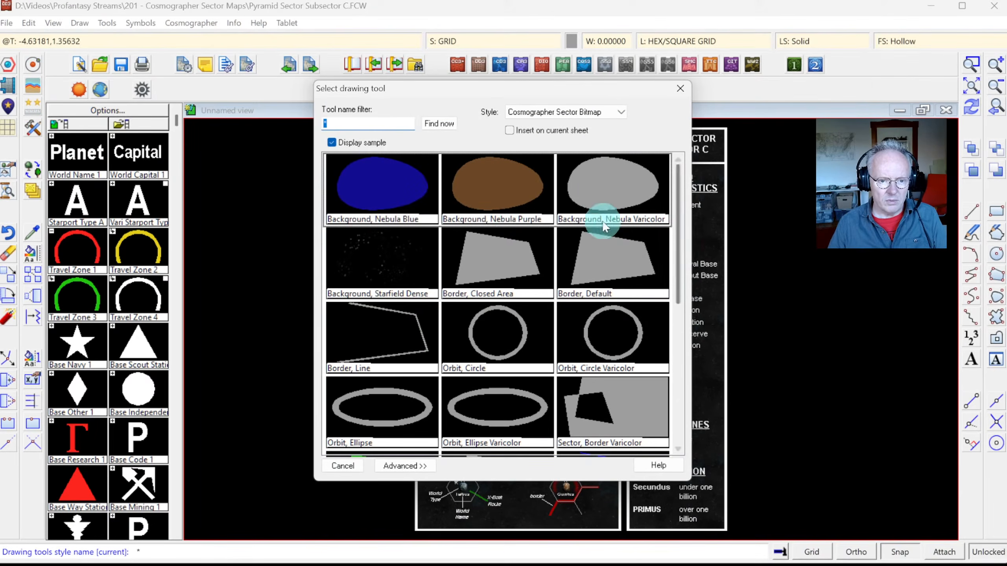
double_click(599, 194)
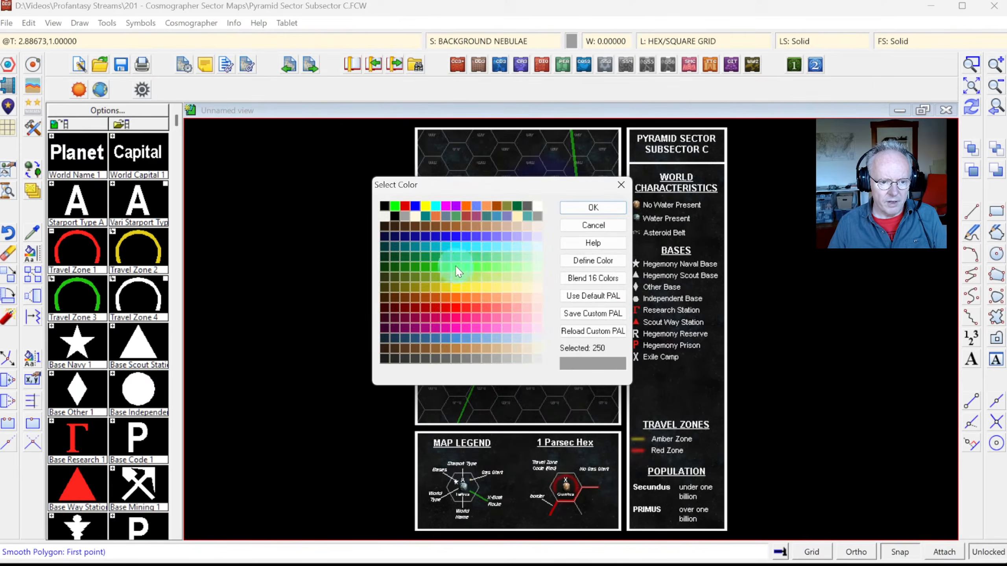
click(468, 274)
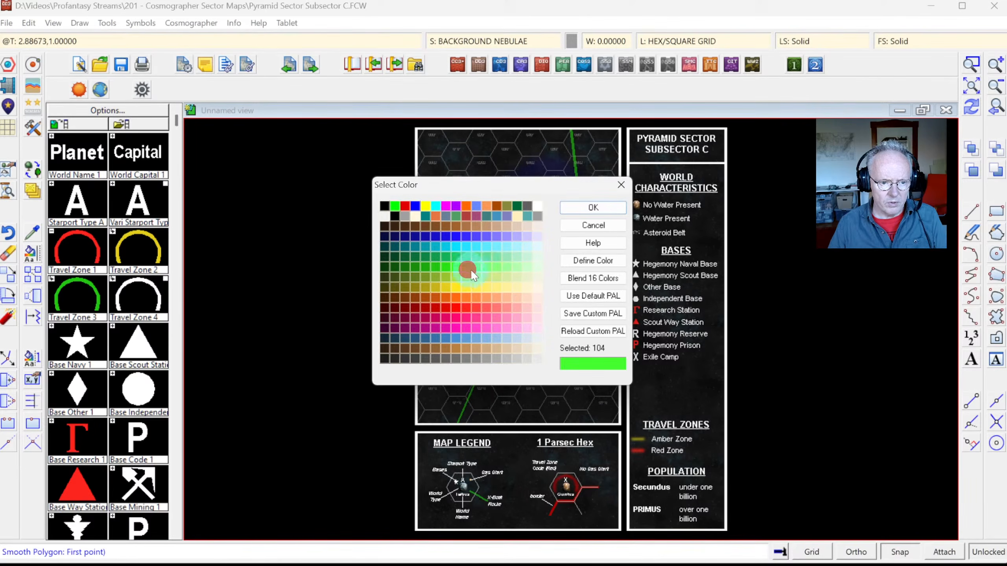
click(594, 207)
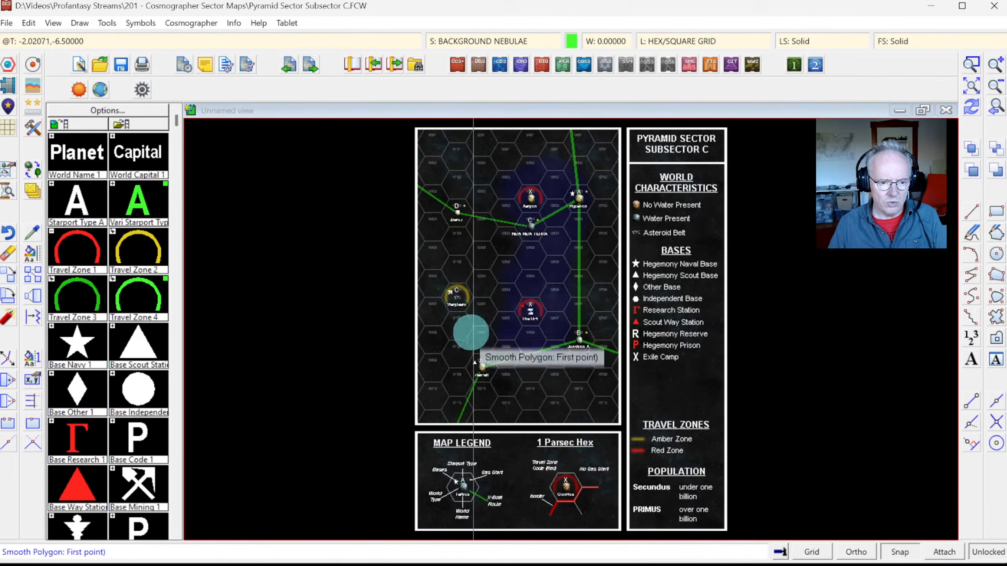
click(445, 297)
click(436, 321)
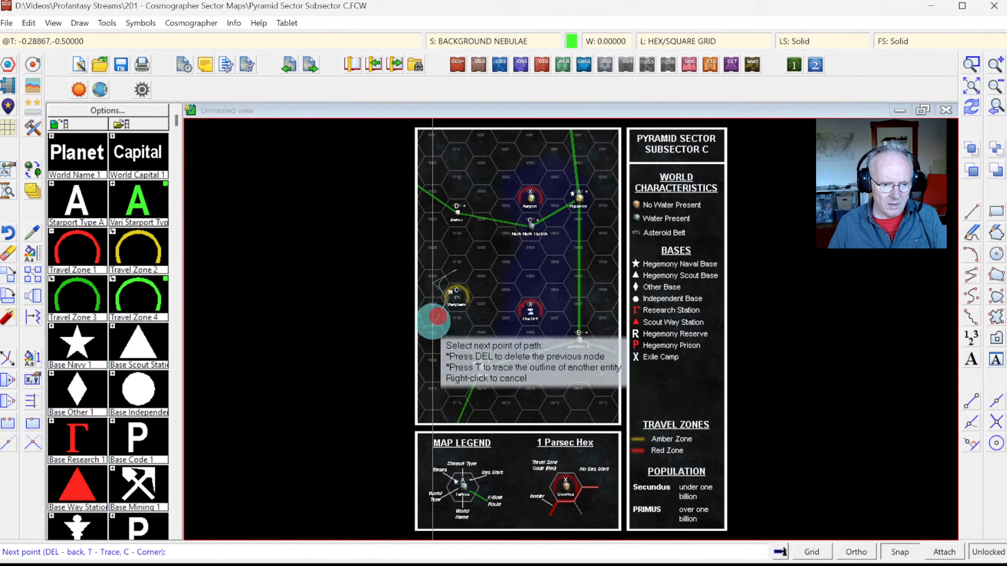
click(475, 328)
click(491, 298)
click(481, 275)
right_click(481, 275)
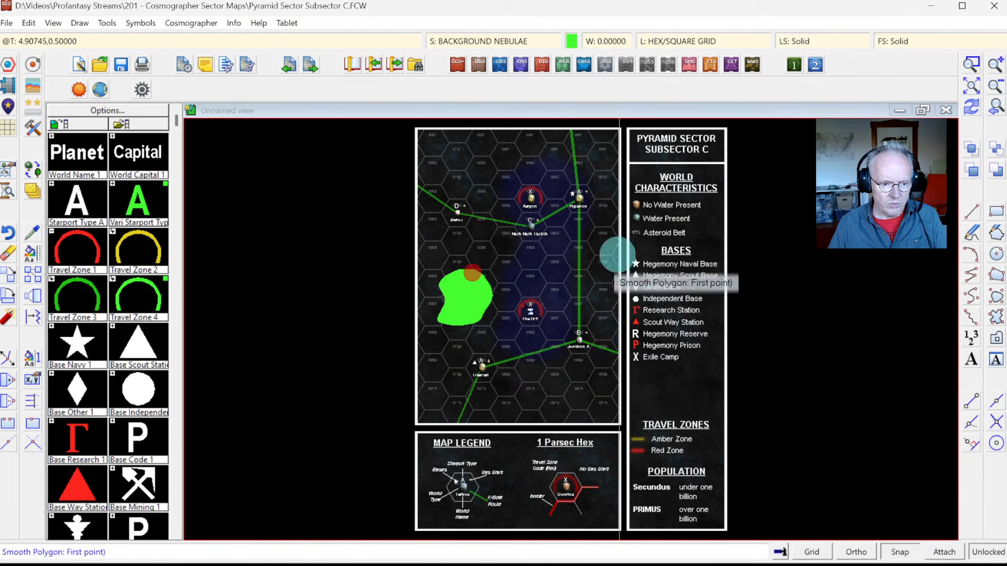
click(970, 113)
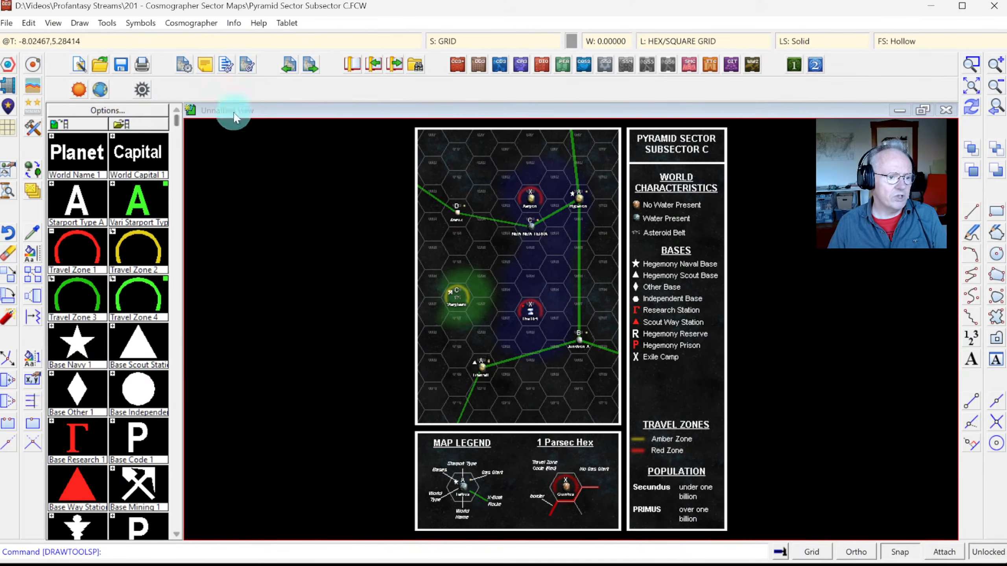
Set up the Border, Default drawing tool in grey, colour 250, for the Stargleam and The Rift area, with the grid shown and Snap off.
click(49, 131)
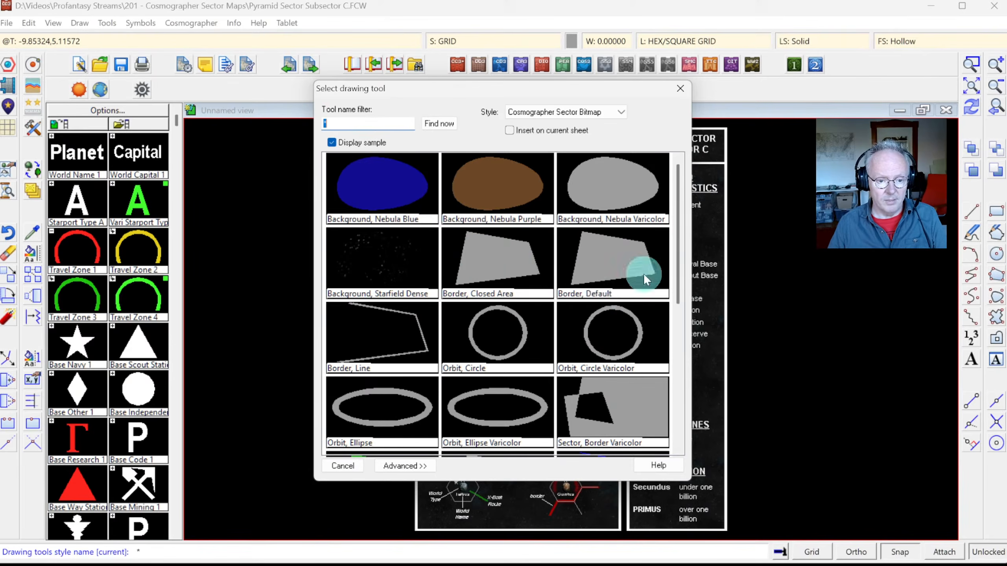
click(601, 260)
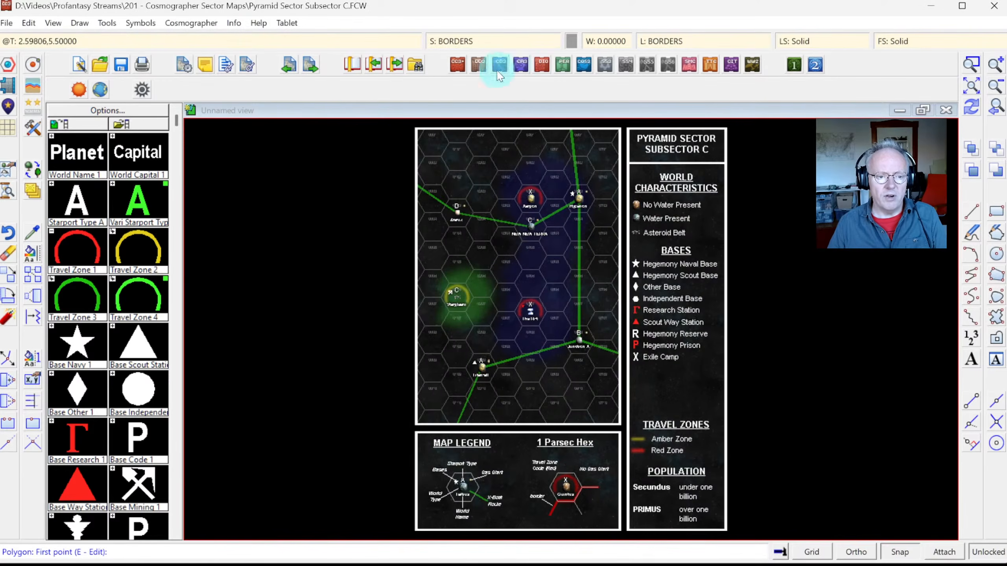
click(571, 41)
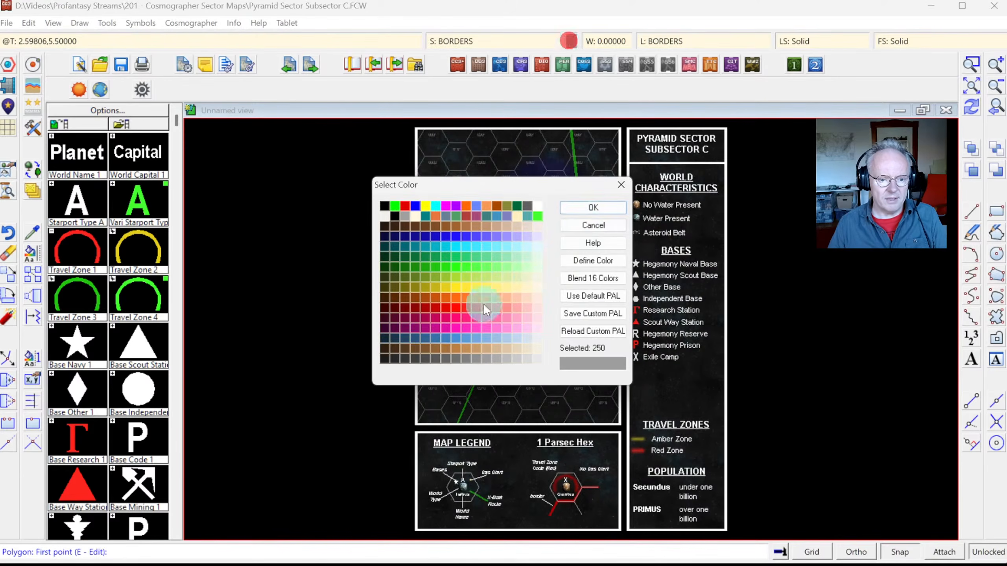
click(584, 213)
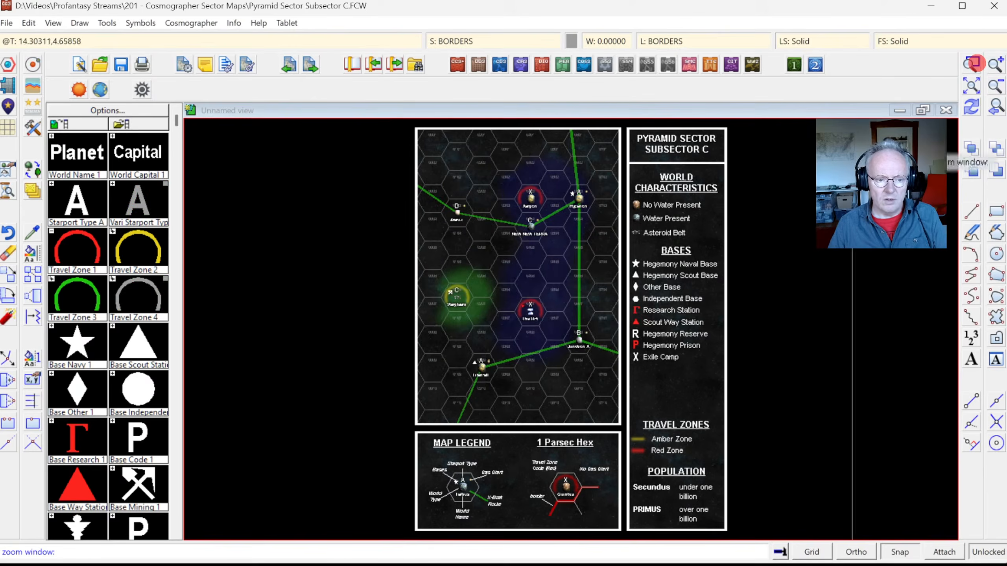
click(418, 262)
click(602, 398)
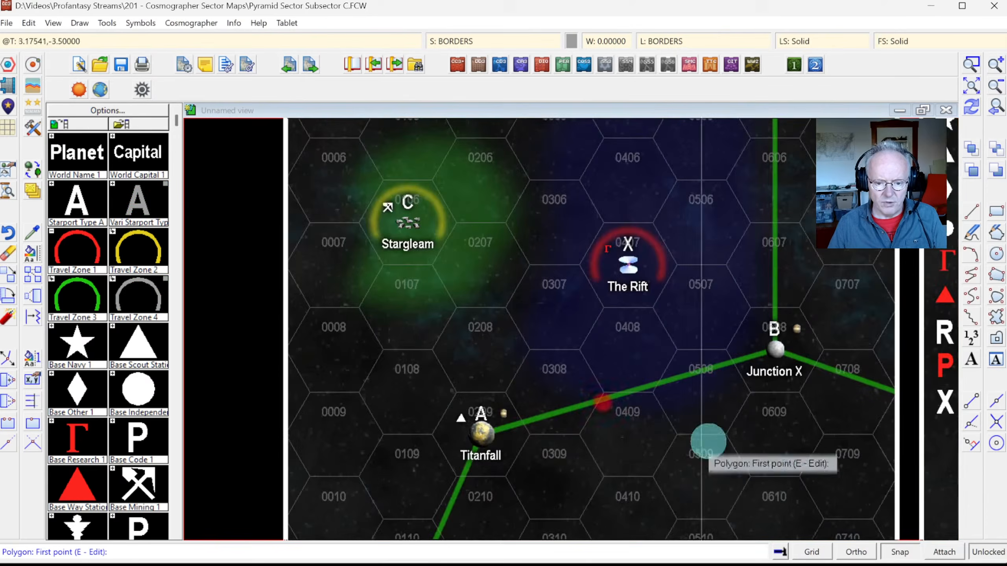
click(828, 552)
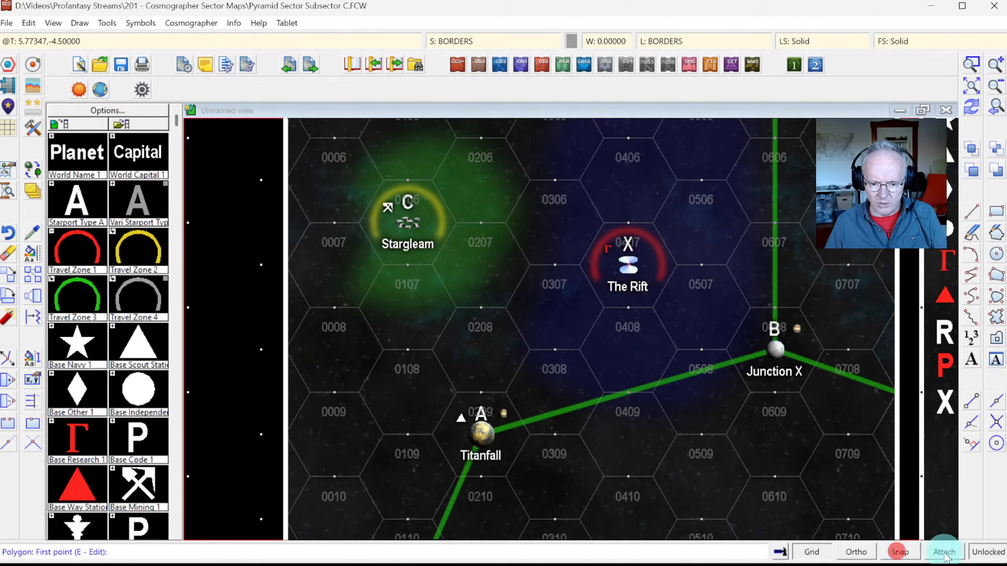
Trace the first part of the border polygon along the hex edges, from the upper left corner of hex 0306 around Stargleam's hex.
click(525, 184)
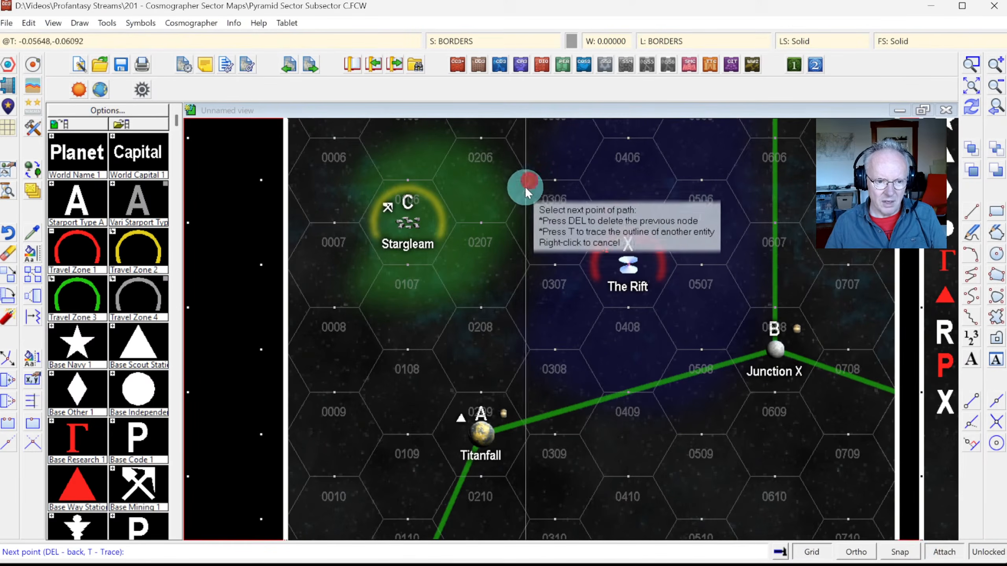
click(504, 218)
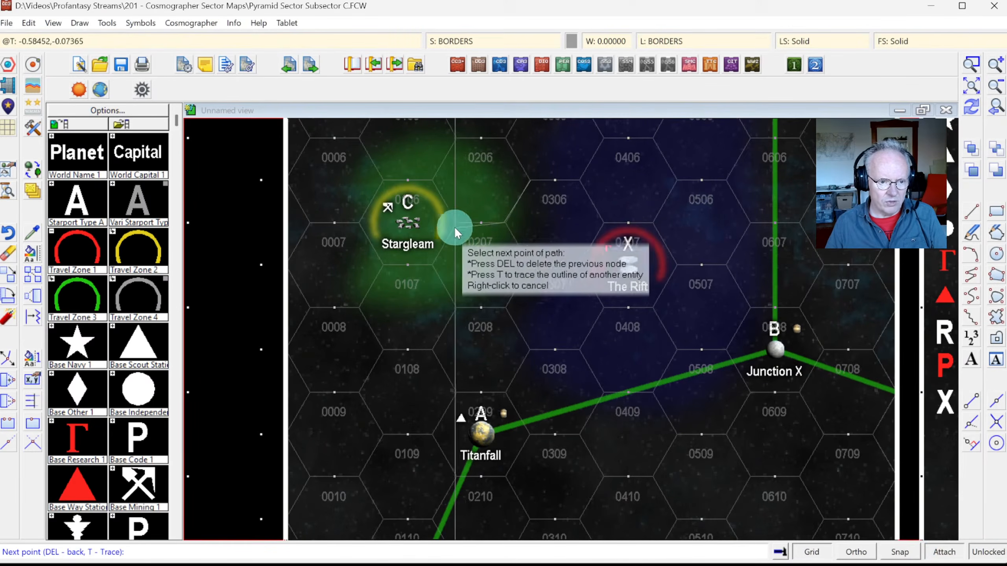
click(432, 179)
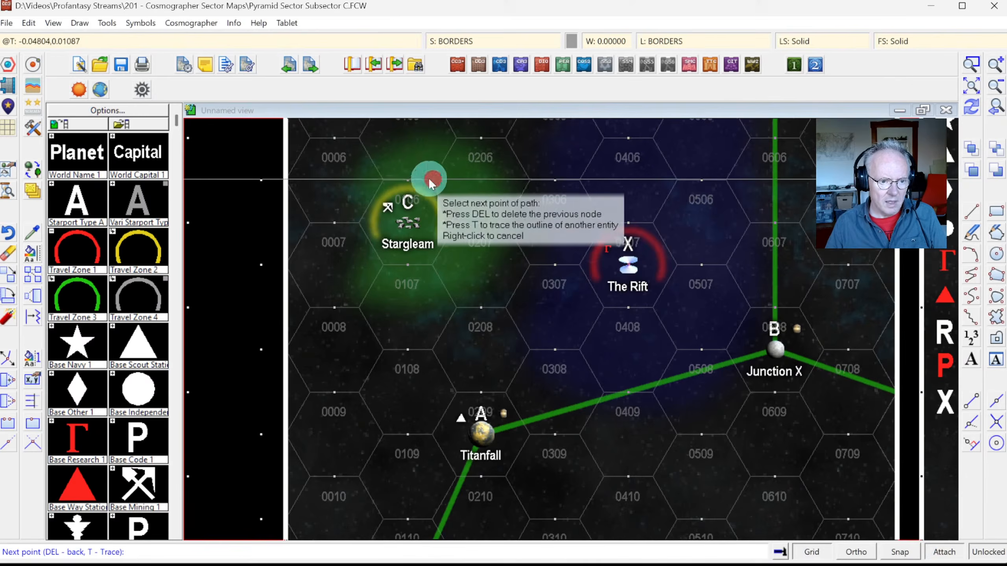
click(385, 180)
click(356, 221)
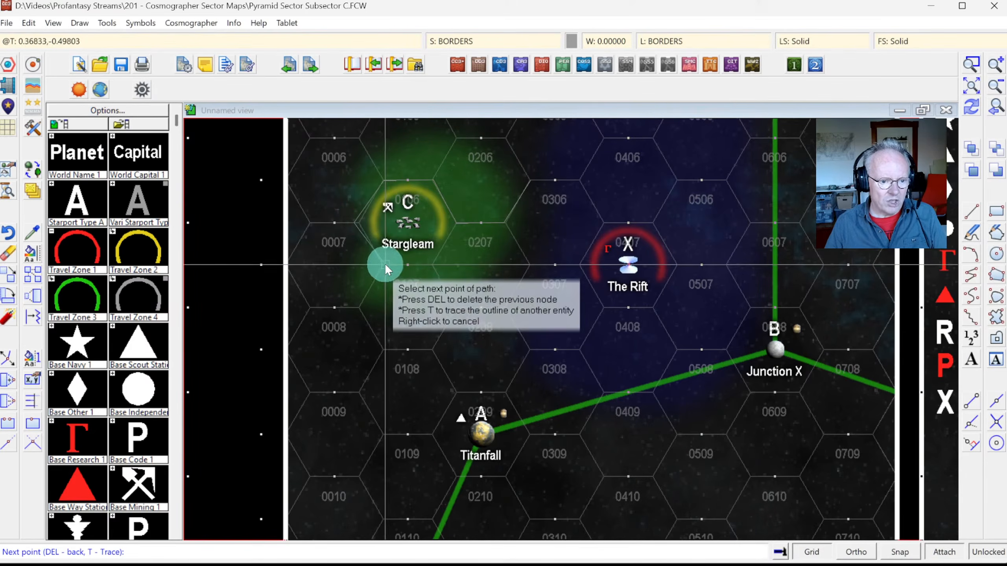
click(385, 264)
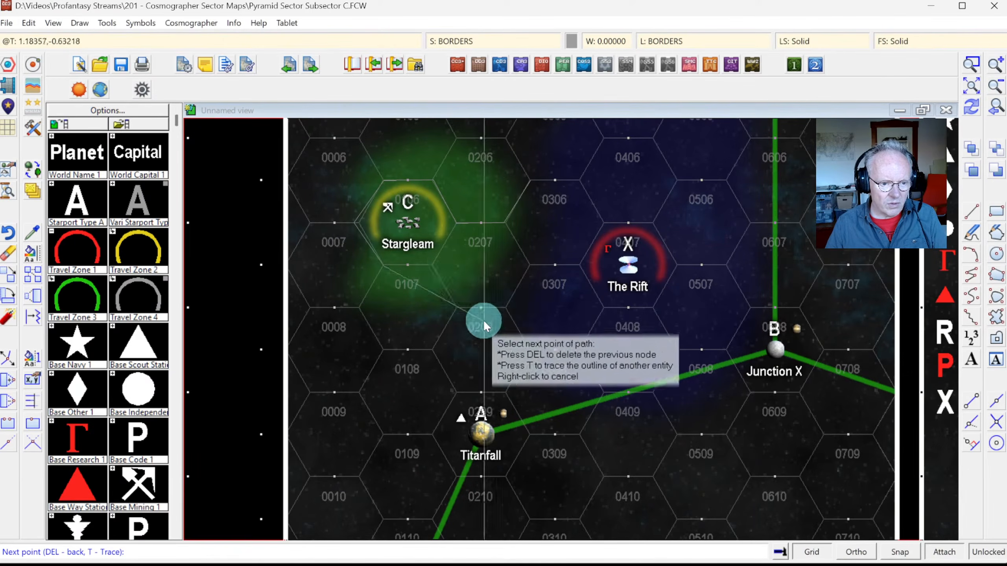
click(432, 264)
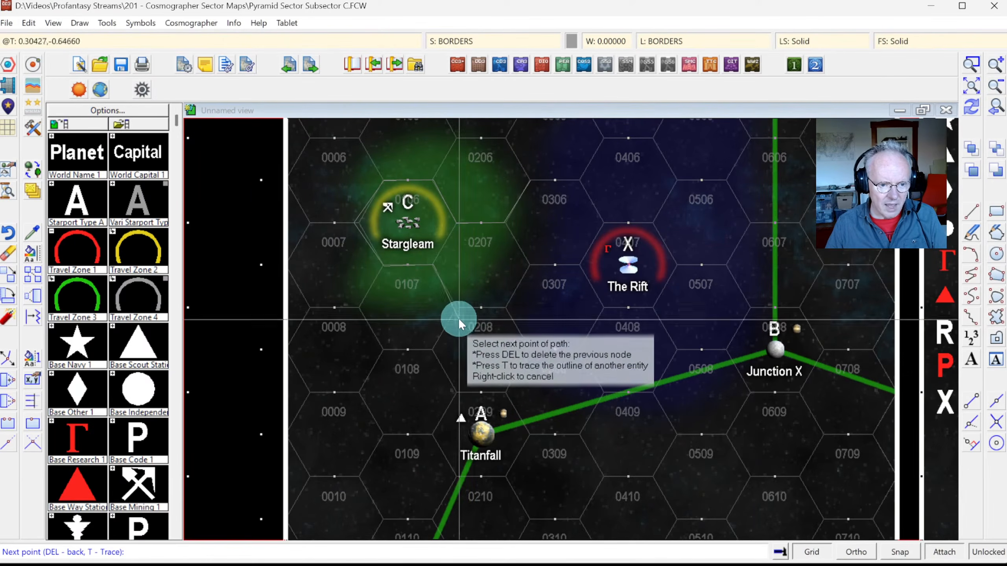
Continue the border polygon along the lower edges of hexes 0207 and 0307 and around The Rift's hex, closing the area.
click(454, 304)
click(505, 306)
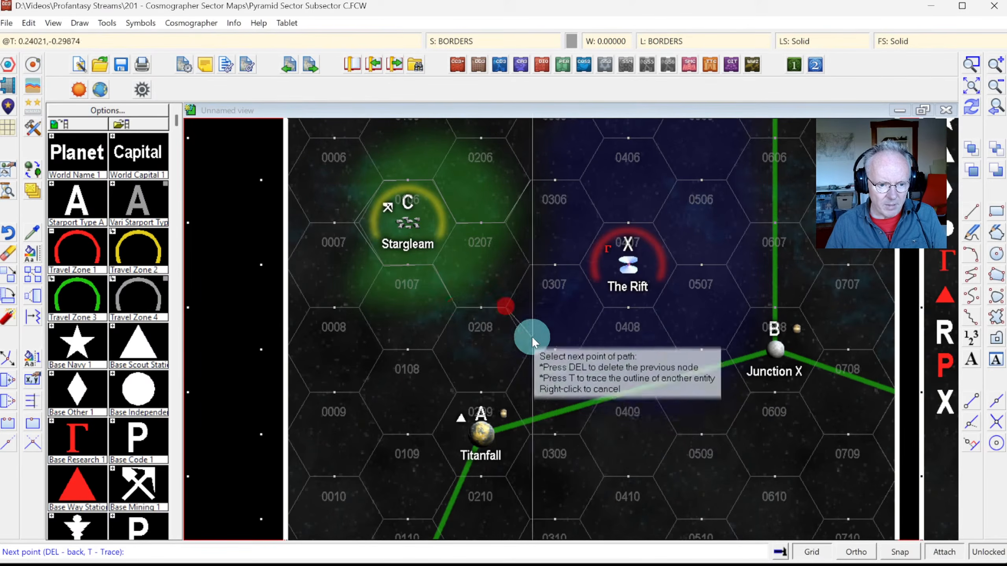
click(530, 349)
click(577, 345)
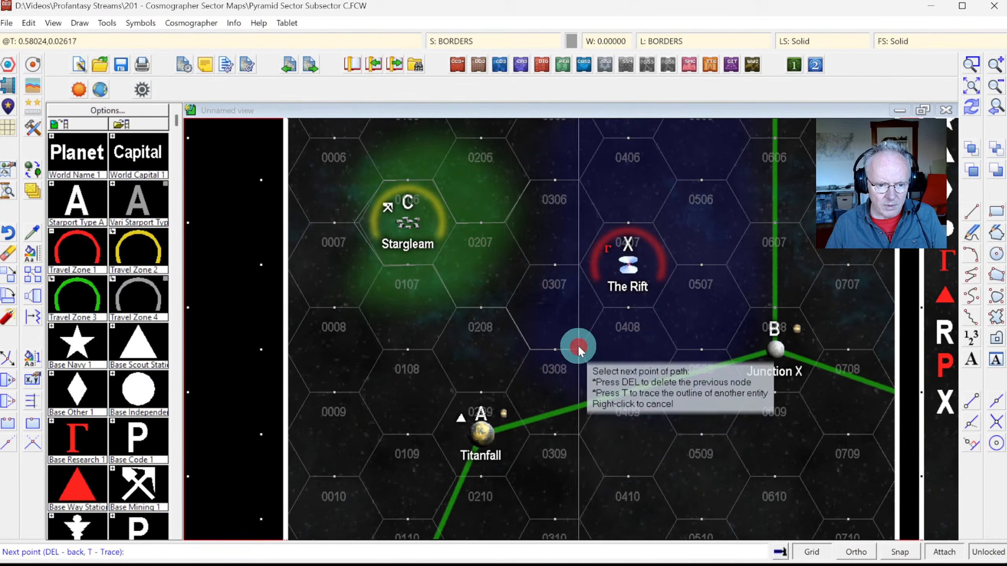
click(603, 305)
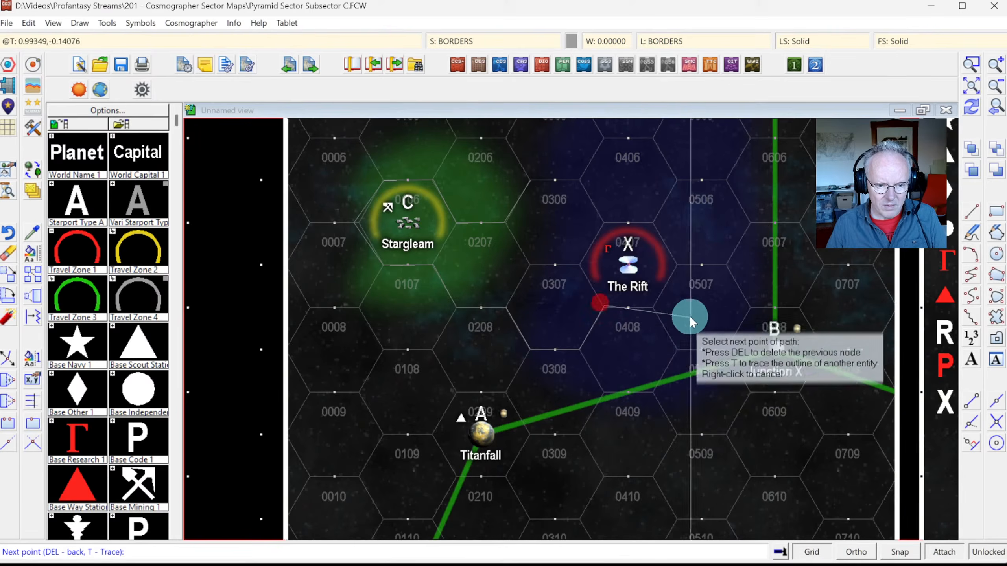
click(656, 304)
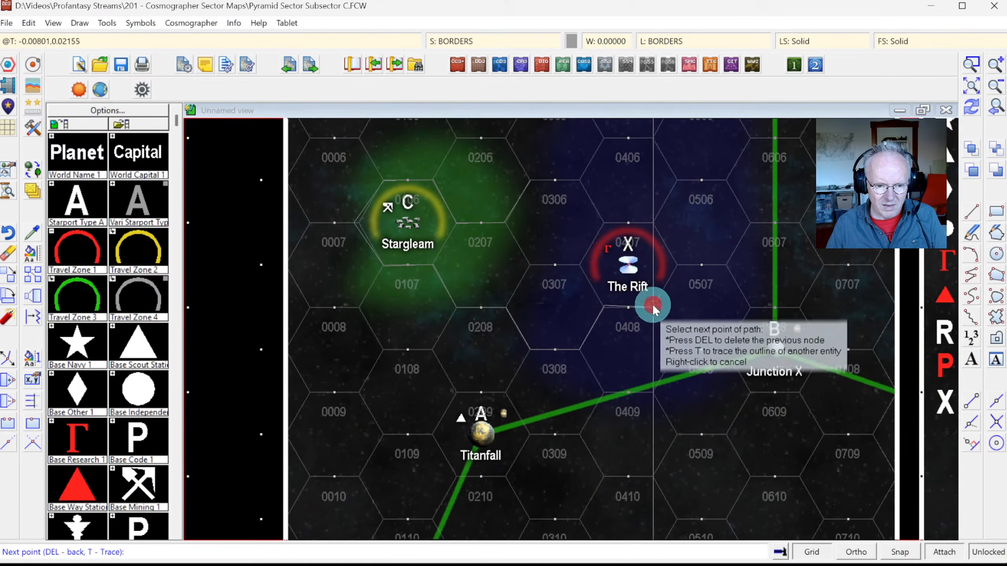
click(648, 220)
click(600, 223)
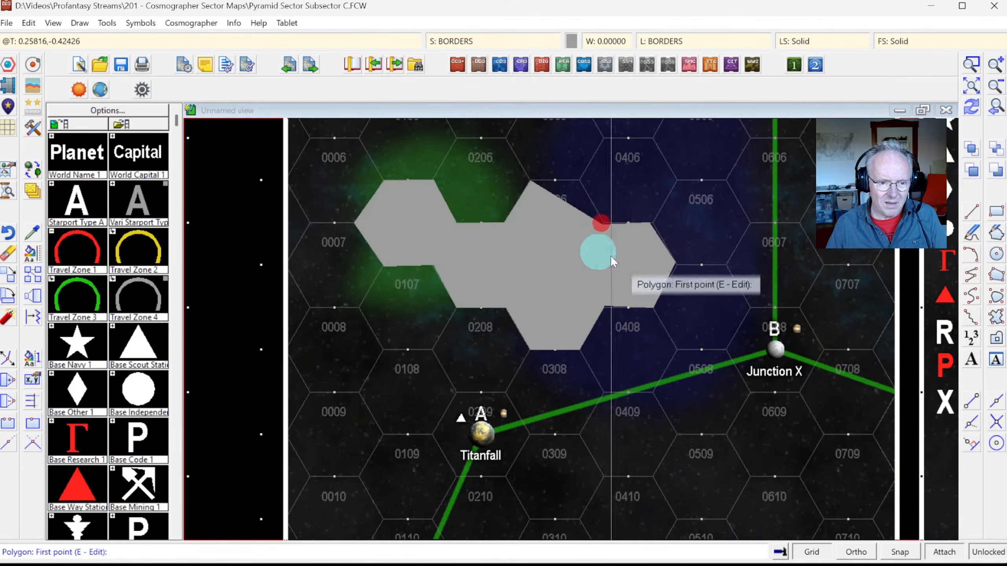
Try to insert a node in the grey border area at the upper right corner of hex 0306.
click(12, 382)
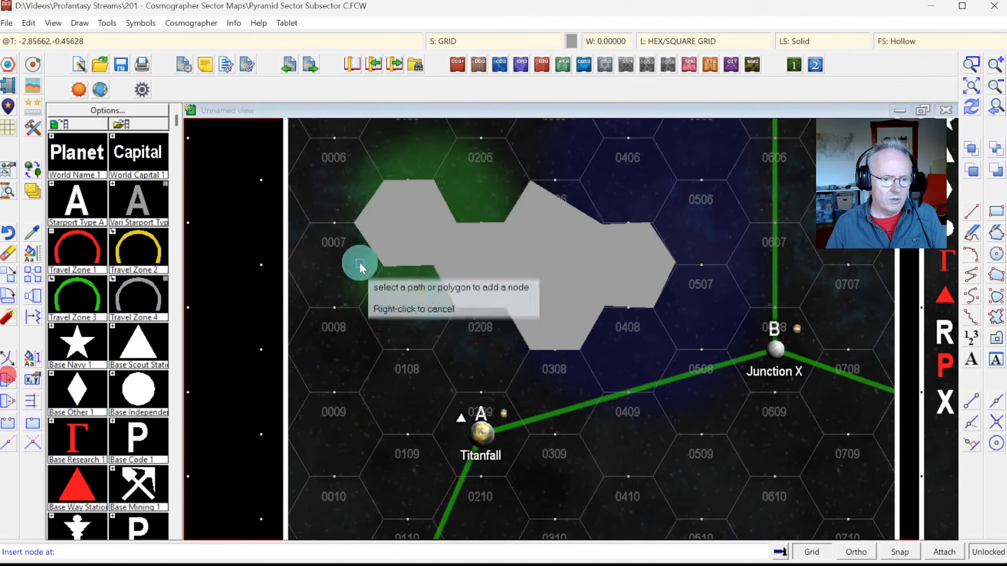
click(569, 204)
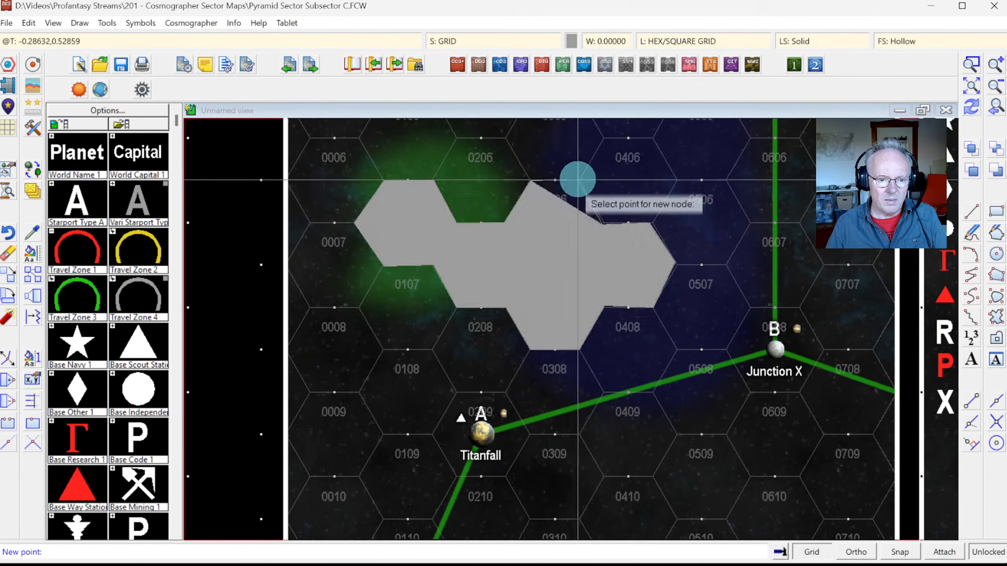
click(580, 181)
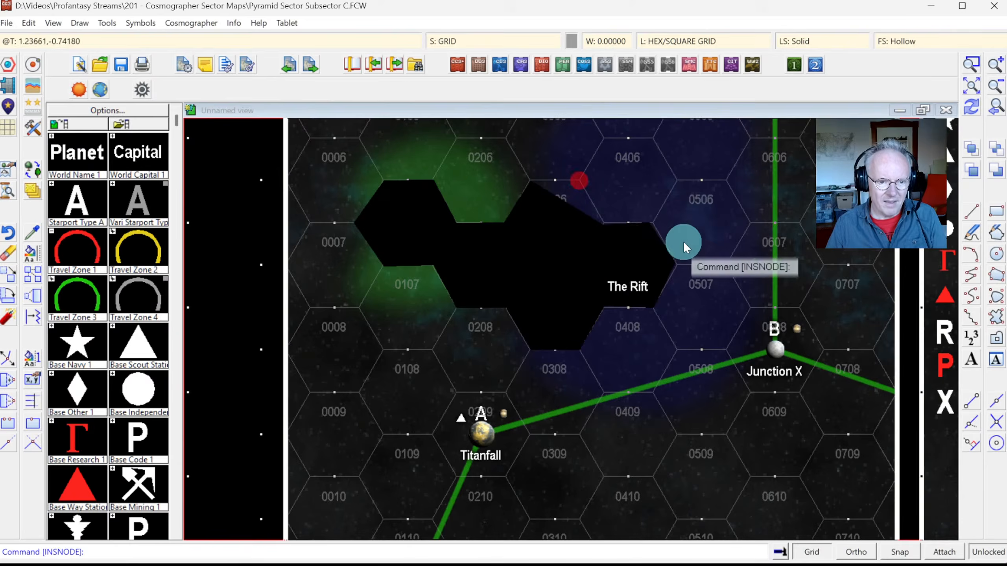
click(968, 109)
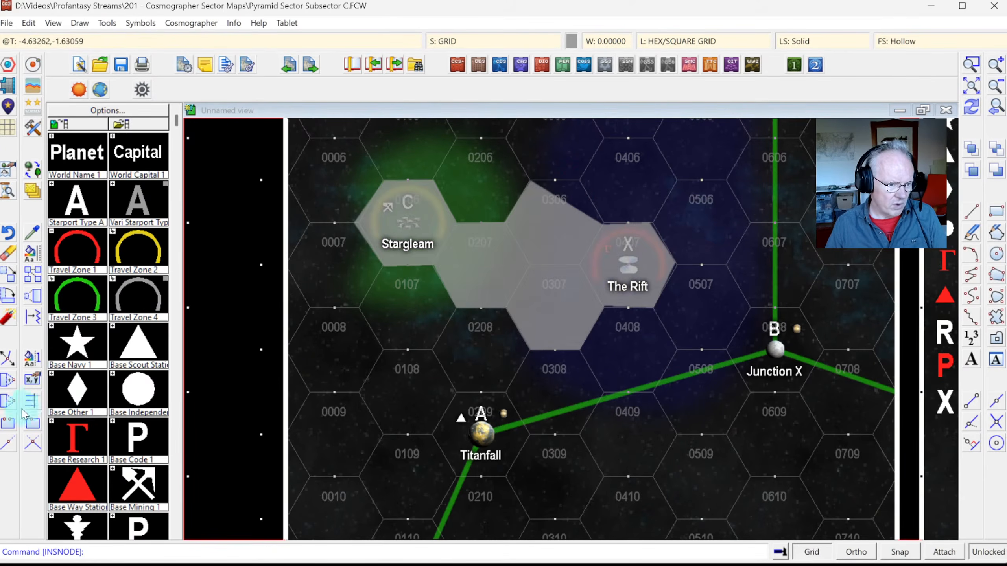
click(7, 384)
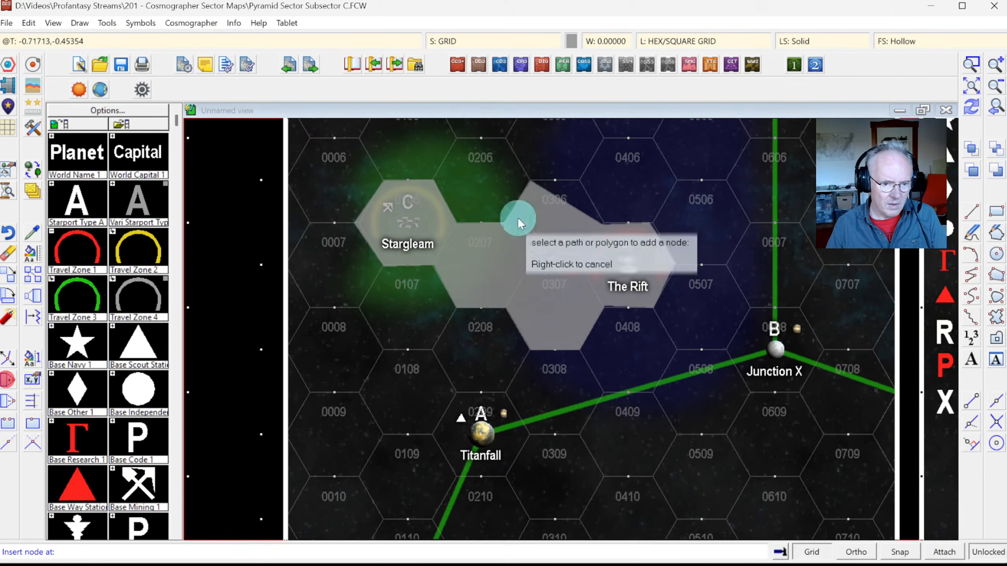
click(571, 206)
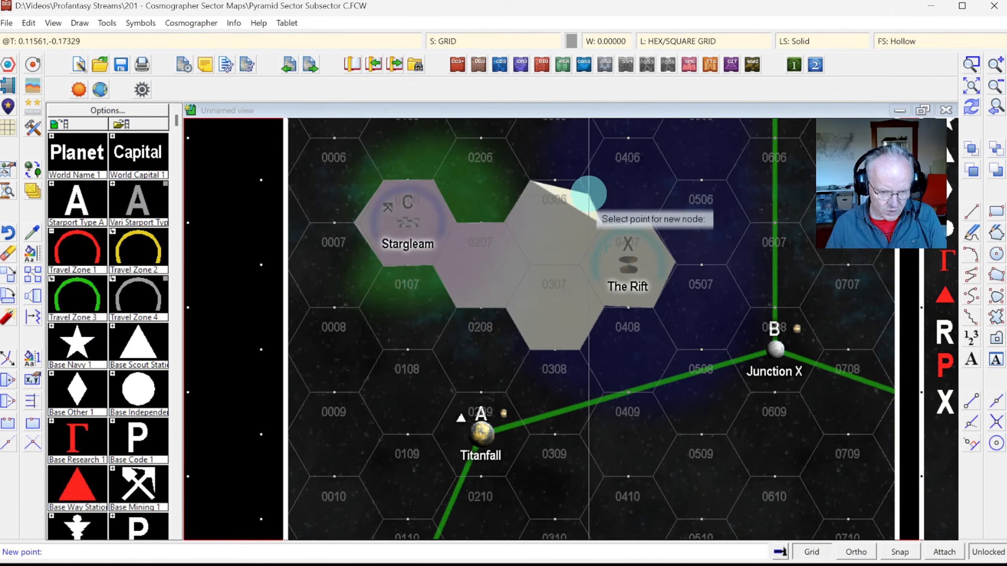
key(F5)
click(583, 190)
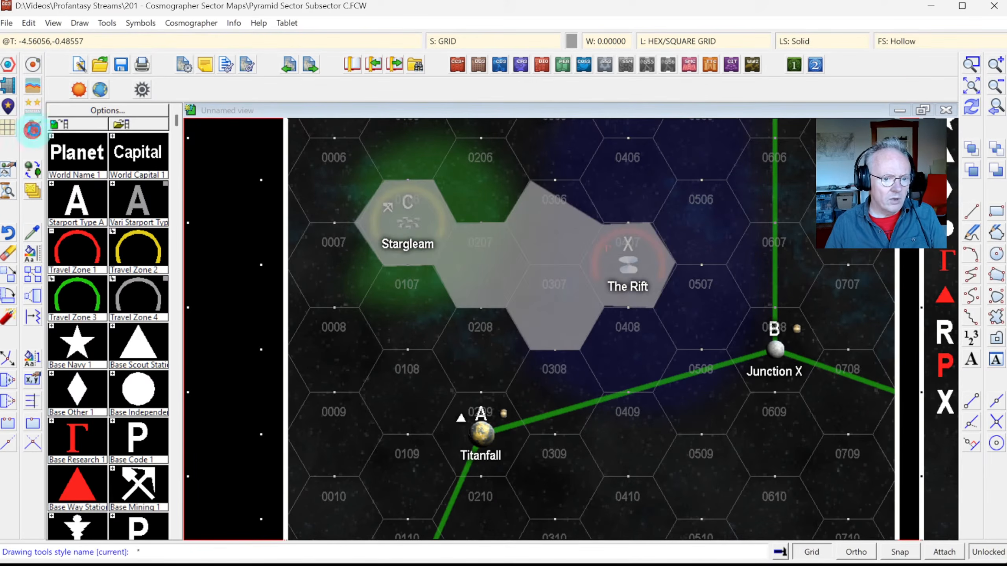
Reroute the grey border area's edge through hex 0306's upper right corner, using the edit option of the Border, Closed Area tool.
click(33, 130)
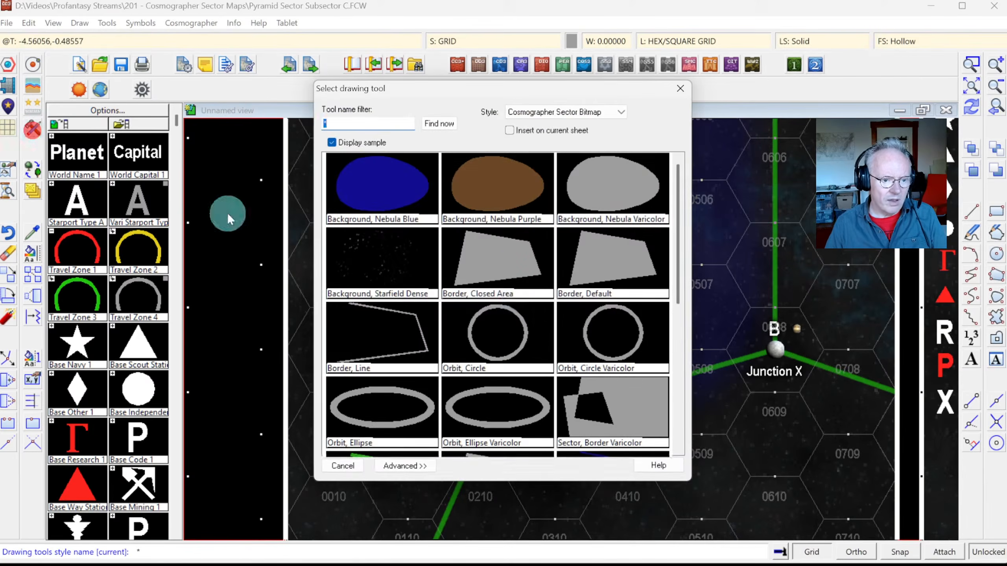
double_click(503, 254)
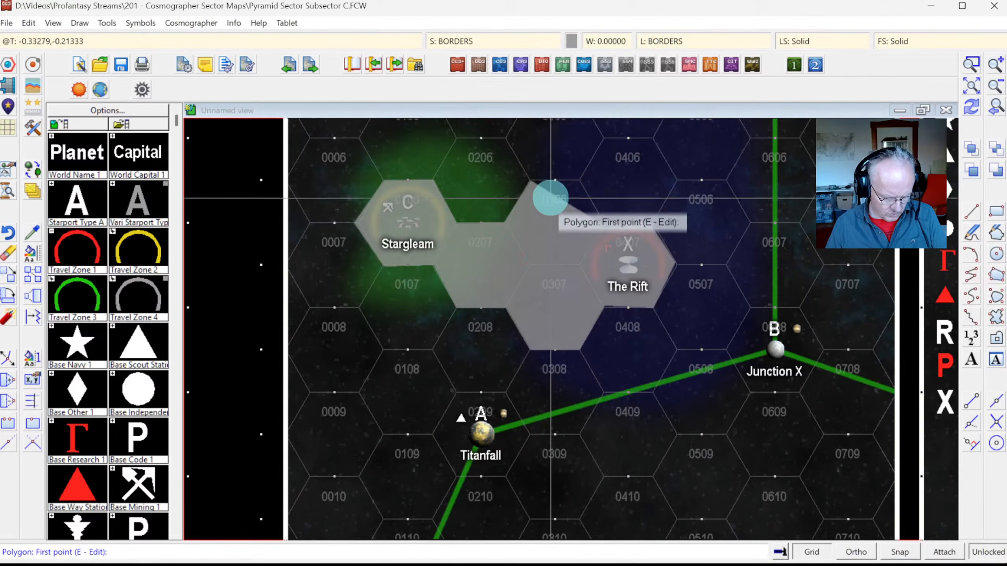
click(540, 184)
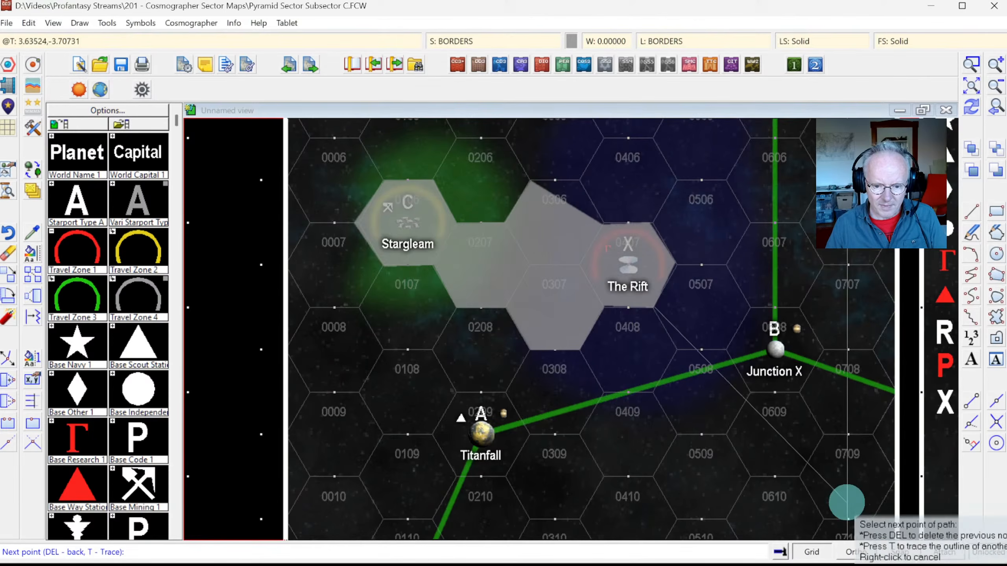
click(577, 180)
right_click(635, 231)
click(600, 223)
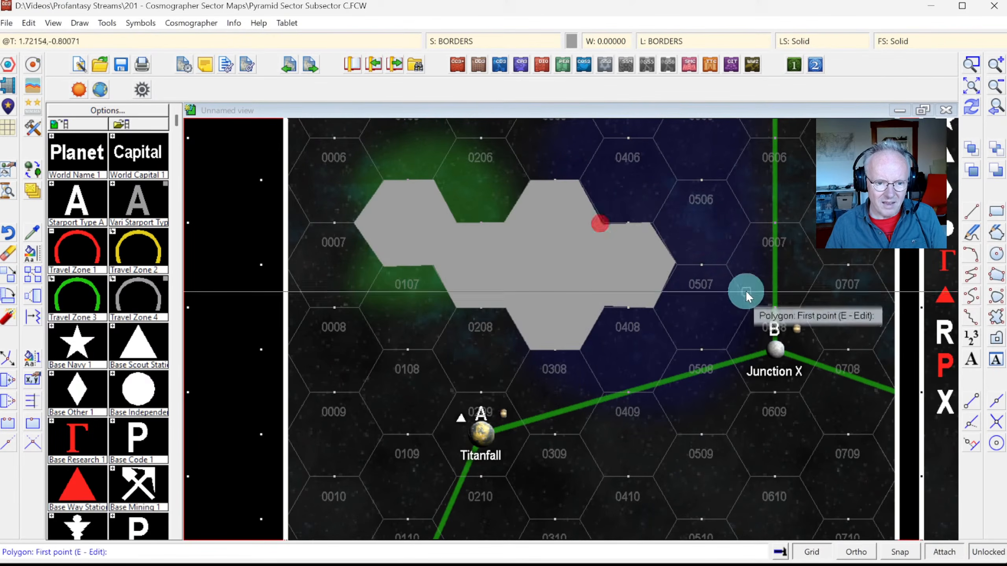
right_click(701, 280)
click(967, 113)
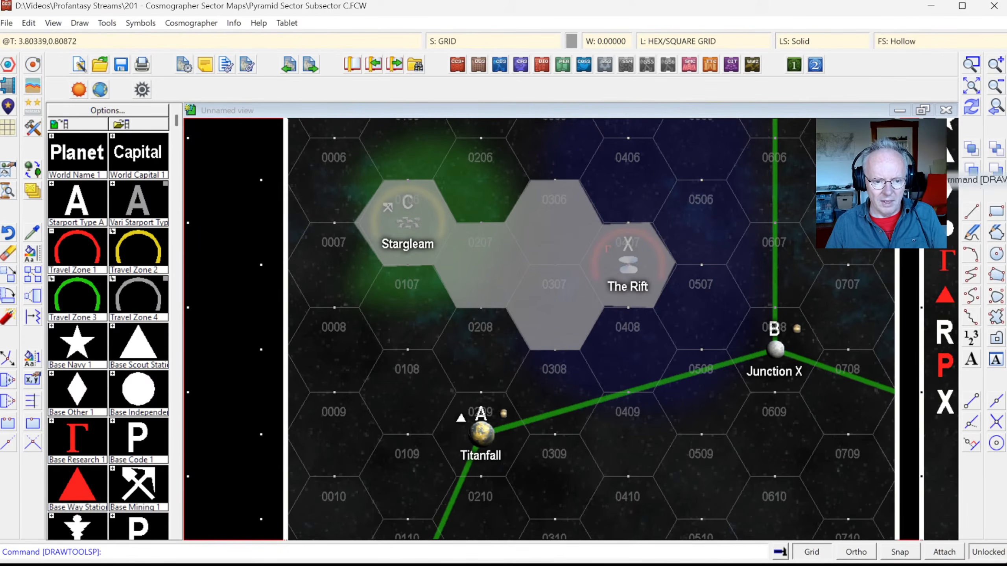
Inspect the border corner beside The Rift's hex up close and set the attach mode to Nearest Endpoint with Attach enabled.
click(970, 65)
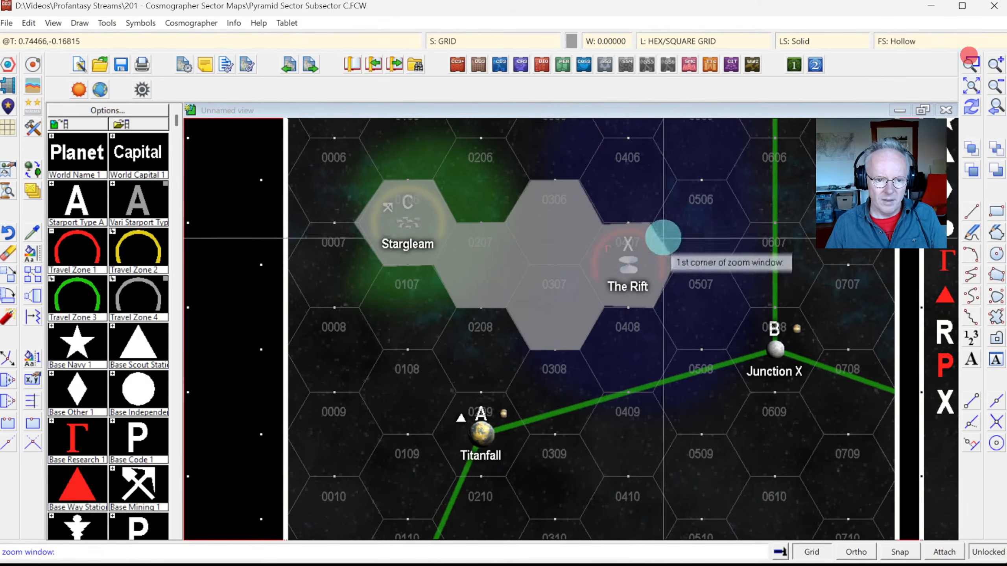
click(581, 213)
click(615, 253)
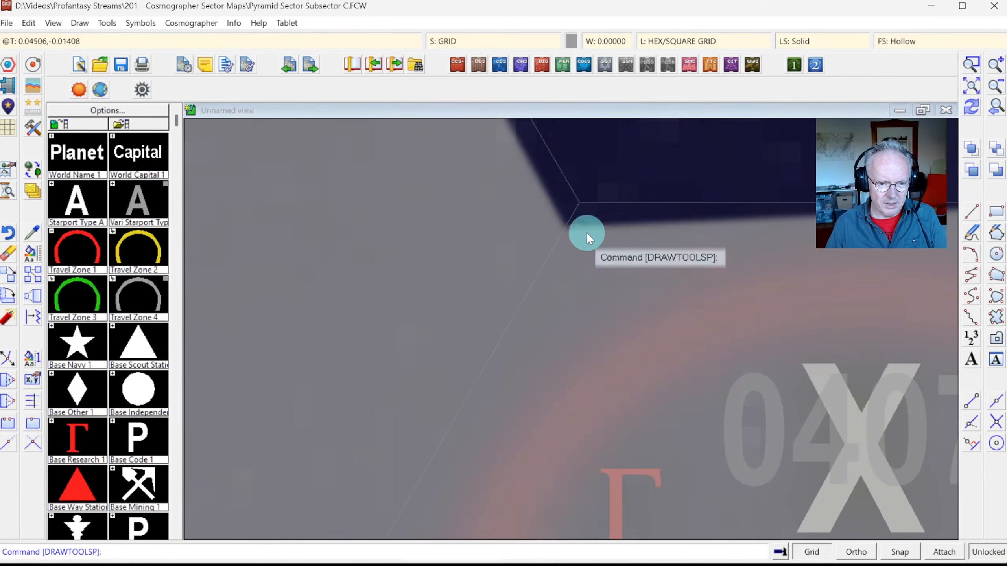
right_click(941, 555)
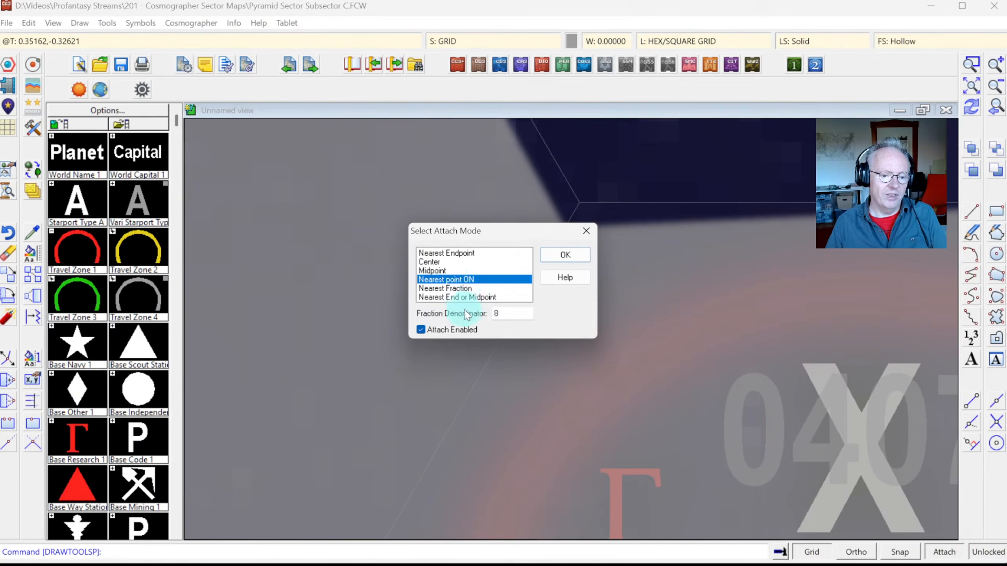
click(460, 253)
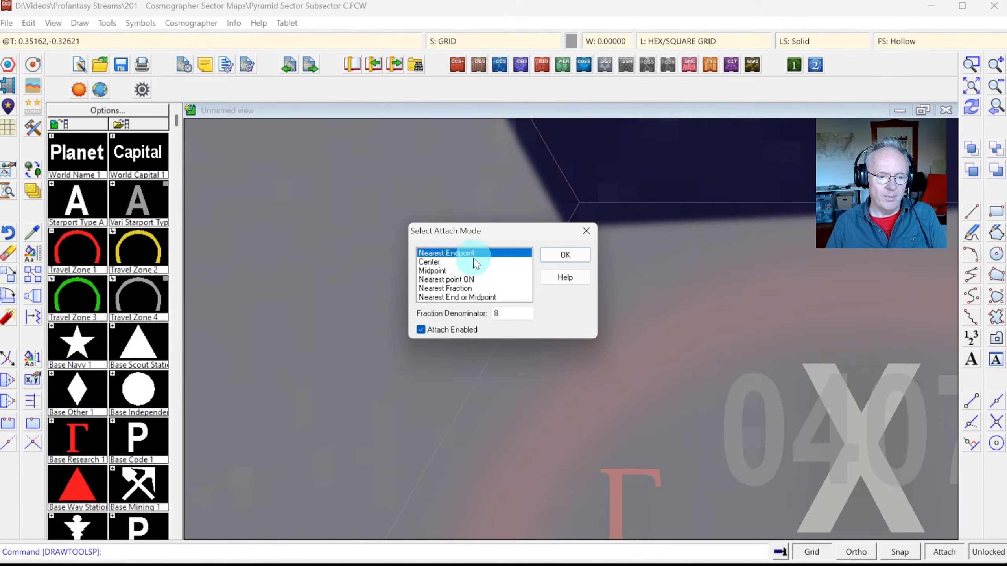
key(Return)
click(991, 111)
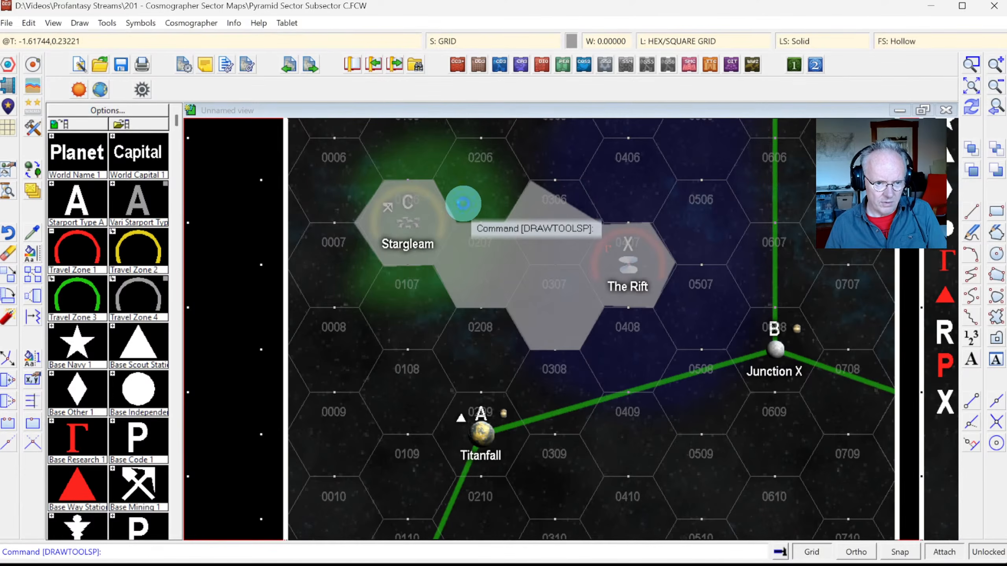
Erase the grey border area around Stargleam and The Rift and redraw the map.
click(8, 254)
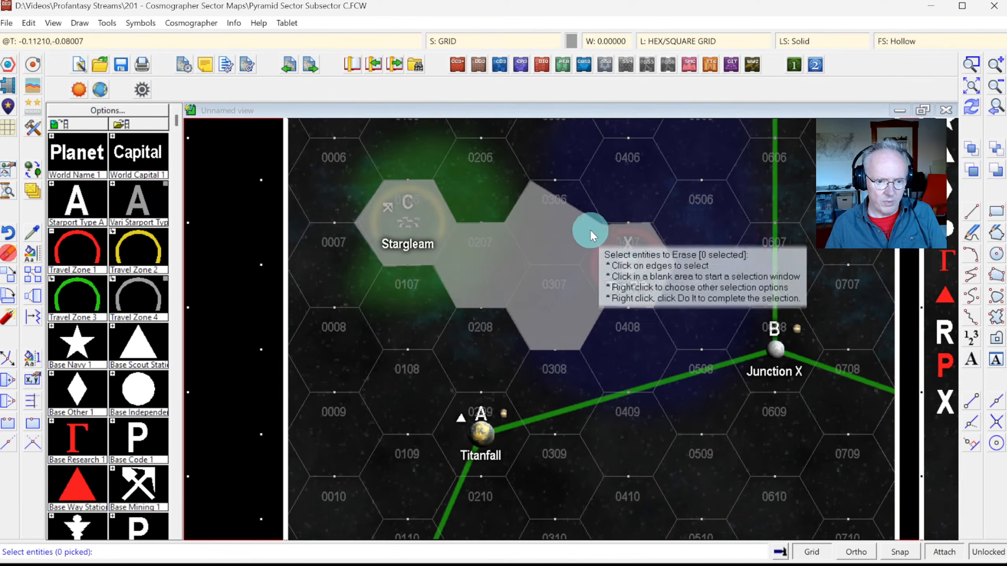
click(583, 213)
right_click(627, 191)
click(642, 197)
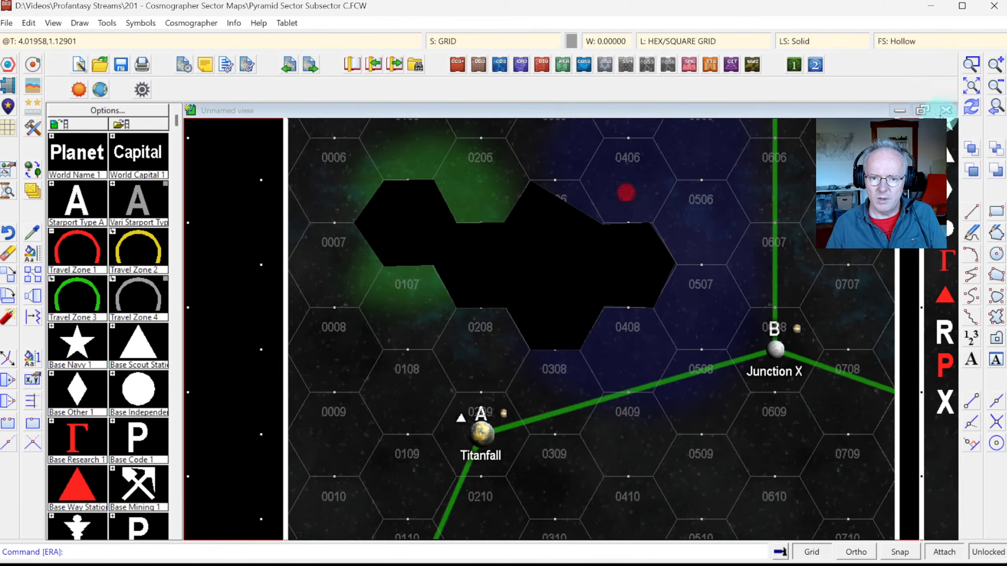
click(973, 113)
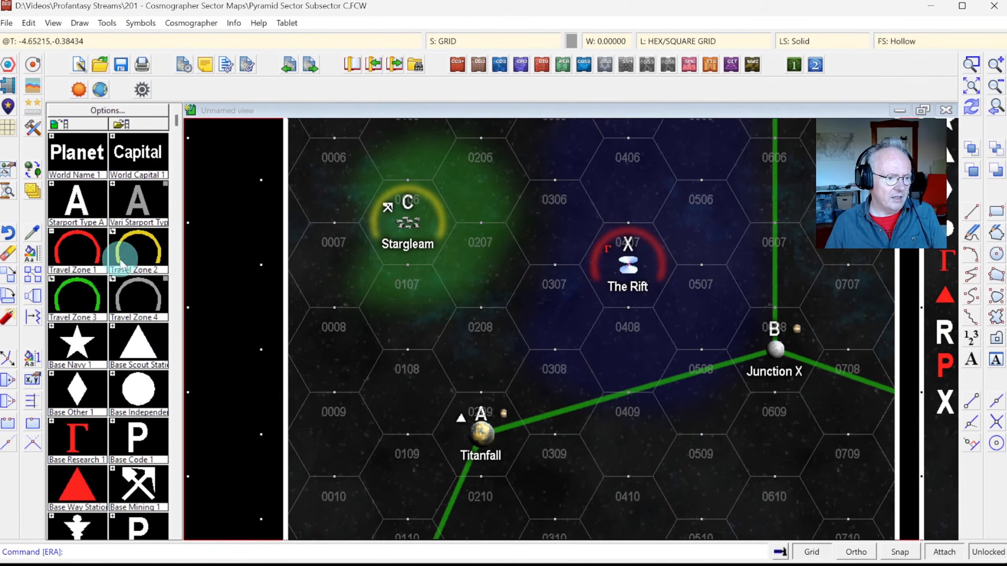
click(31, 167)
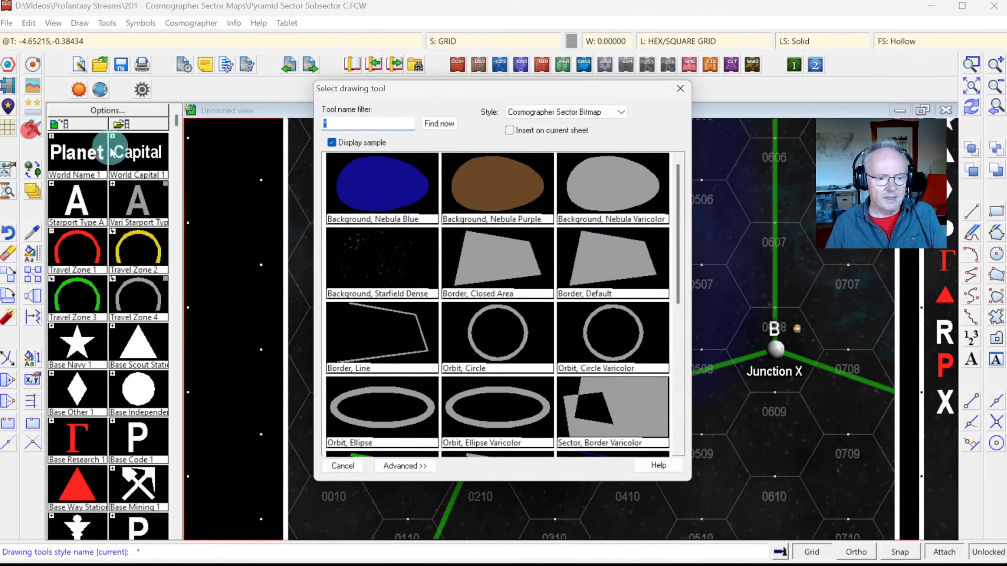
click(498, 265)
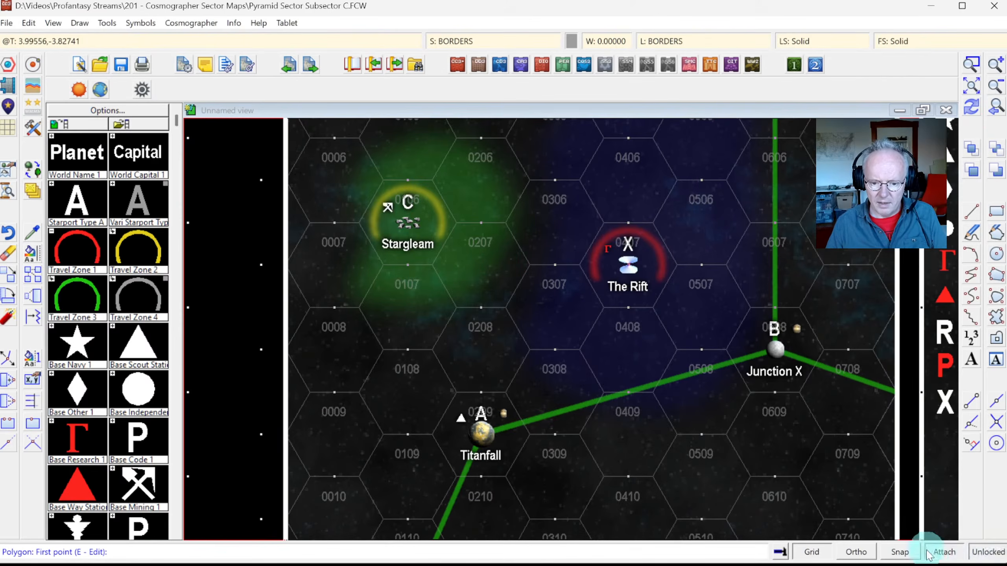
right_click(944, 553)
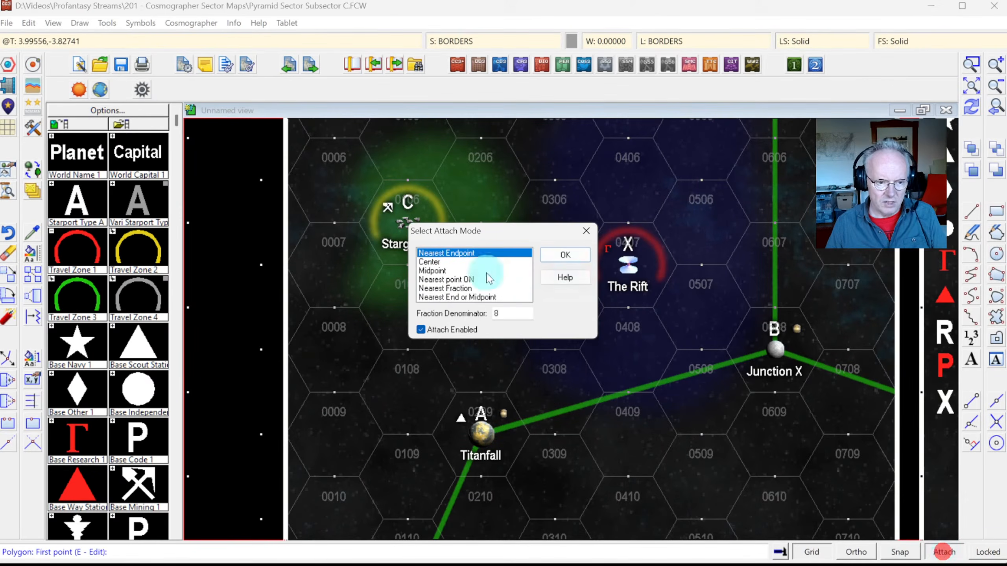
click(565, 253)
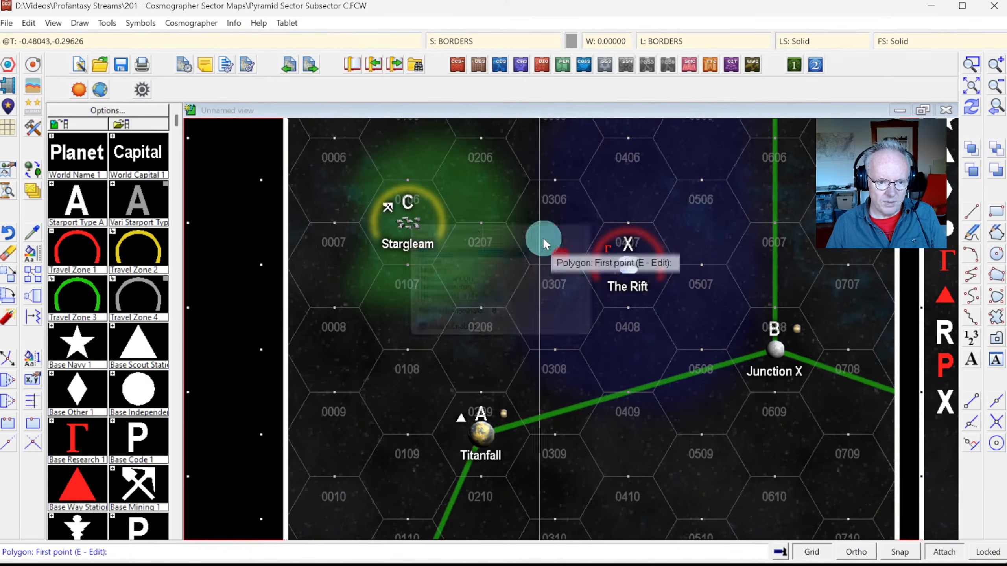
click(504, 136)
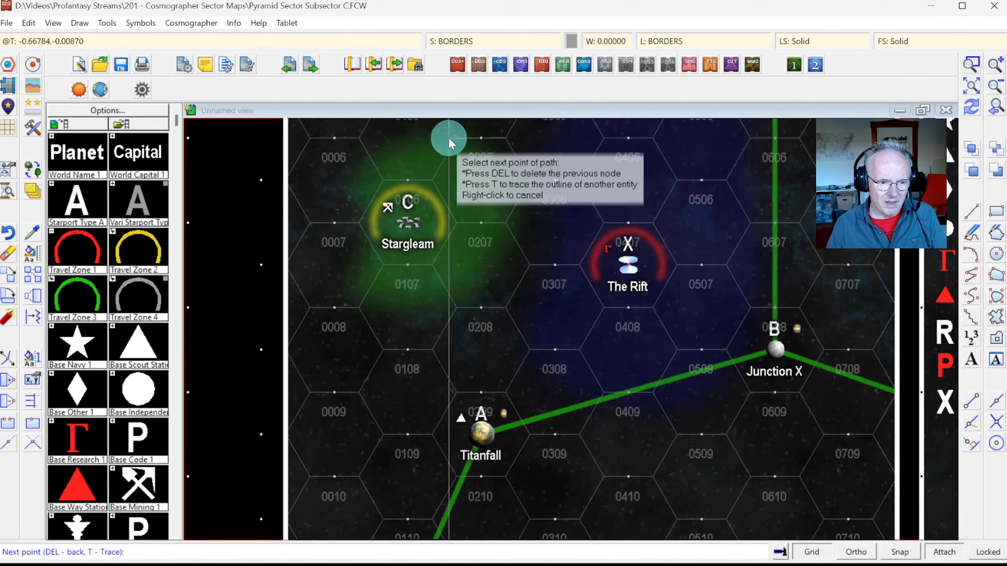
click(400, 144)
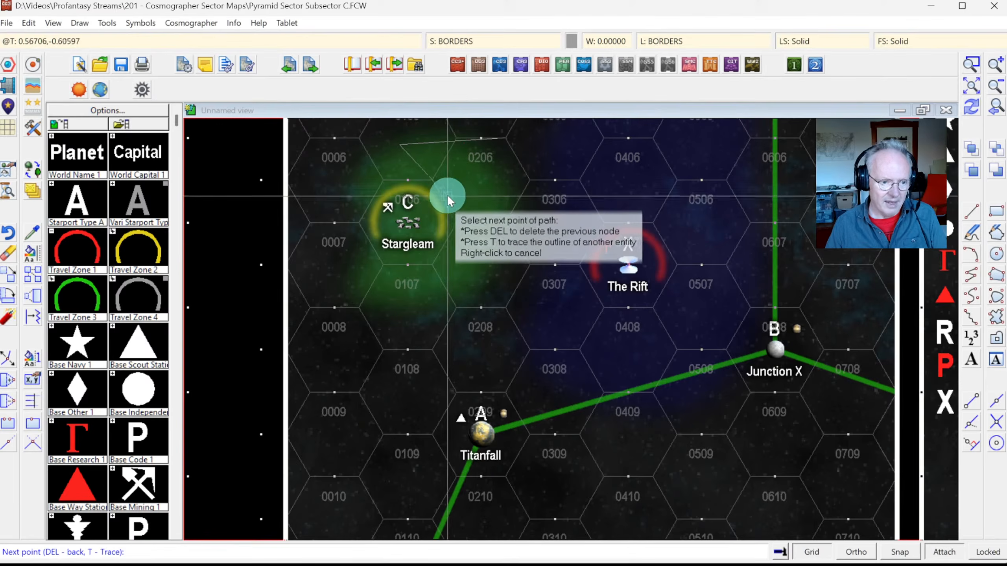
right_click(440, 211)
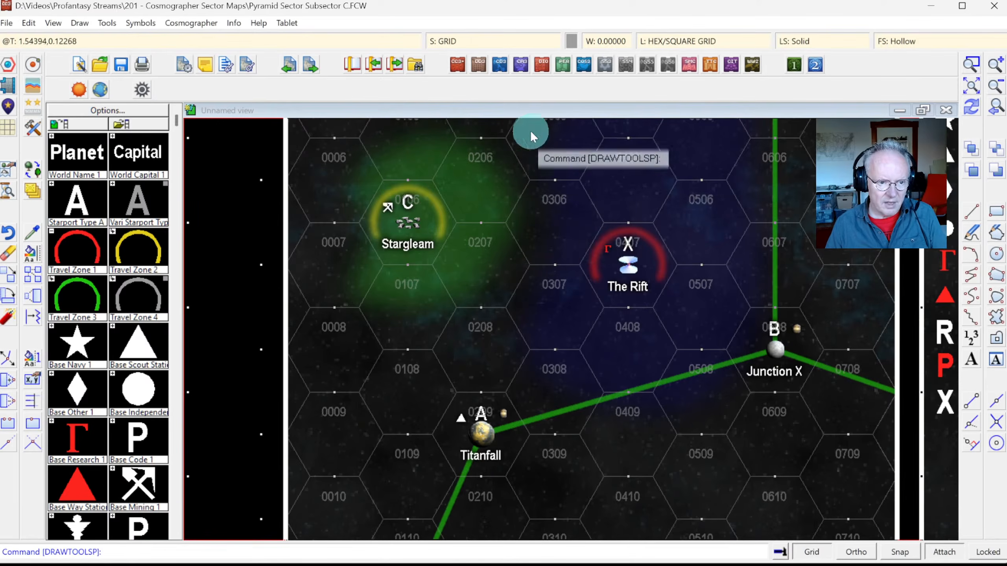
Hide the BACKGROUND NEBULAE sheet.
click(500, 40)
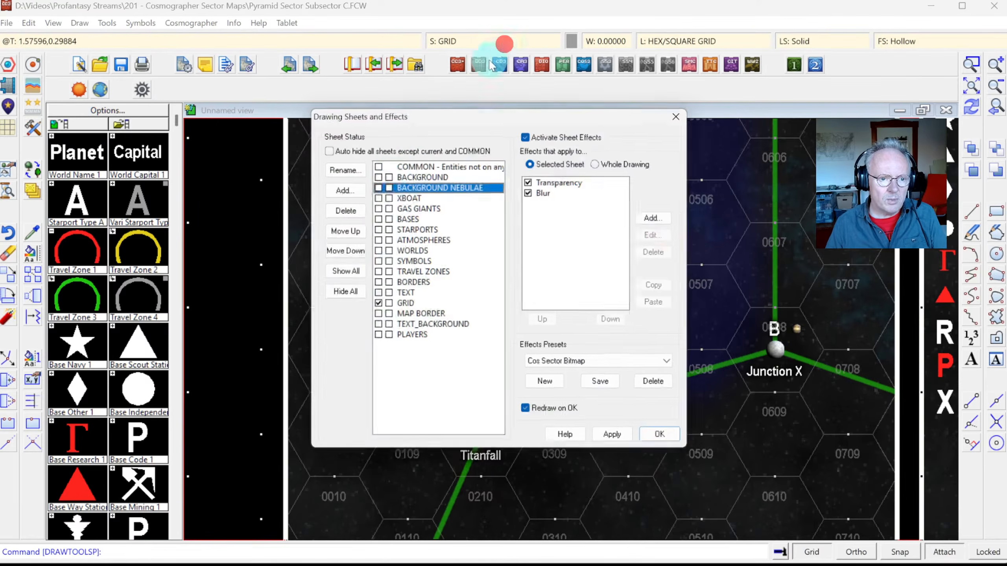
click(389, 187)
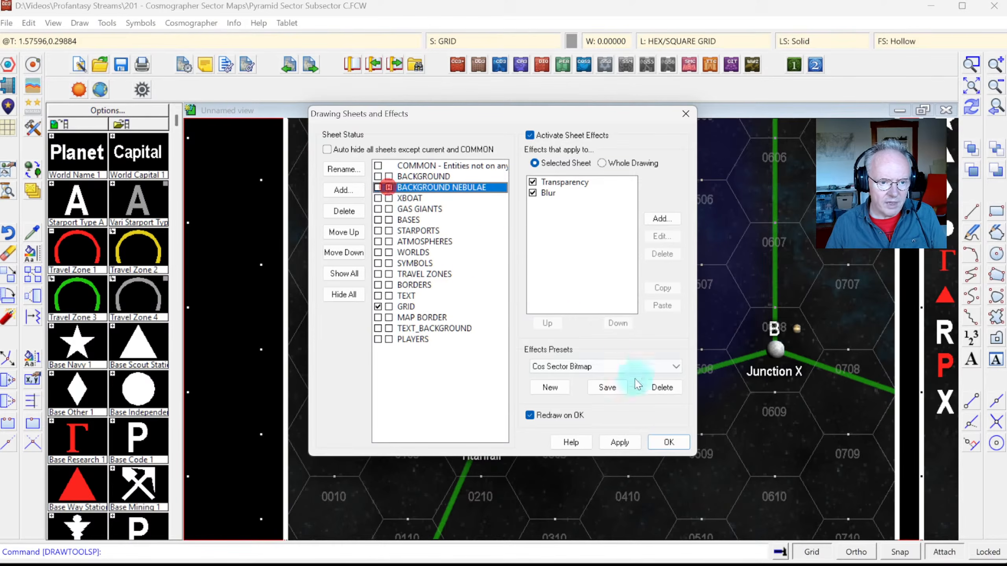
click(667, 443)
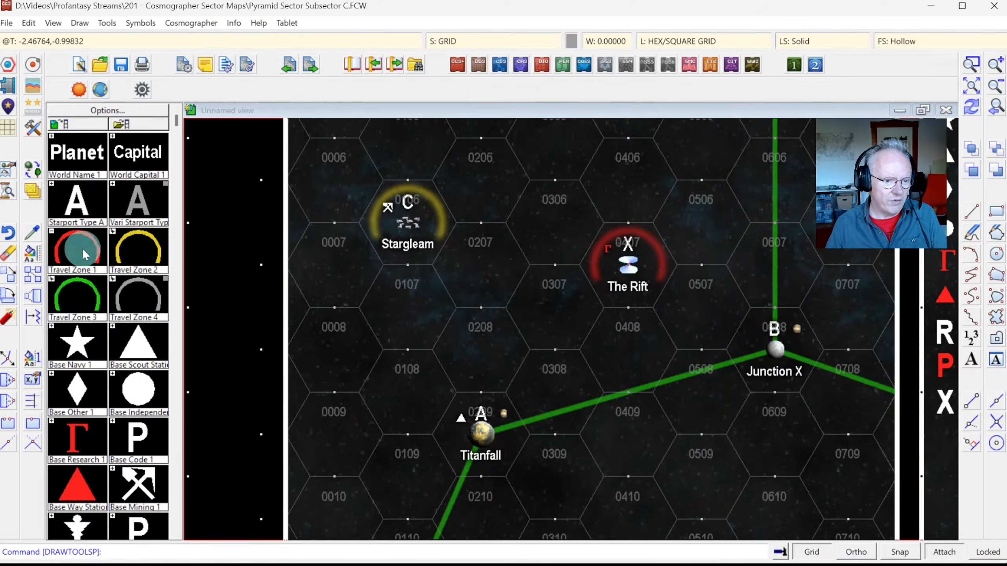
Start a Border, Closed Area polygon between hexes 0206 and 0306, tracing over 0206 and around Stargleam's hex to the lower left corner of 0207.
click(34, 127)
double_click(475, 275)
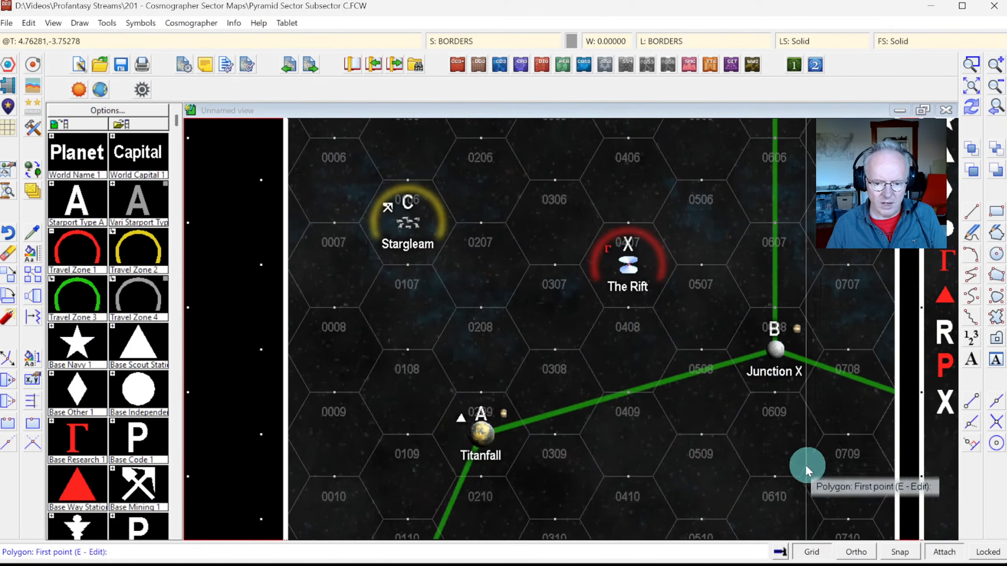
click(527, 178)
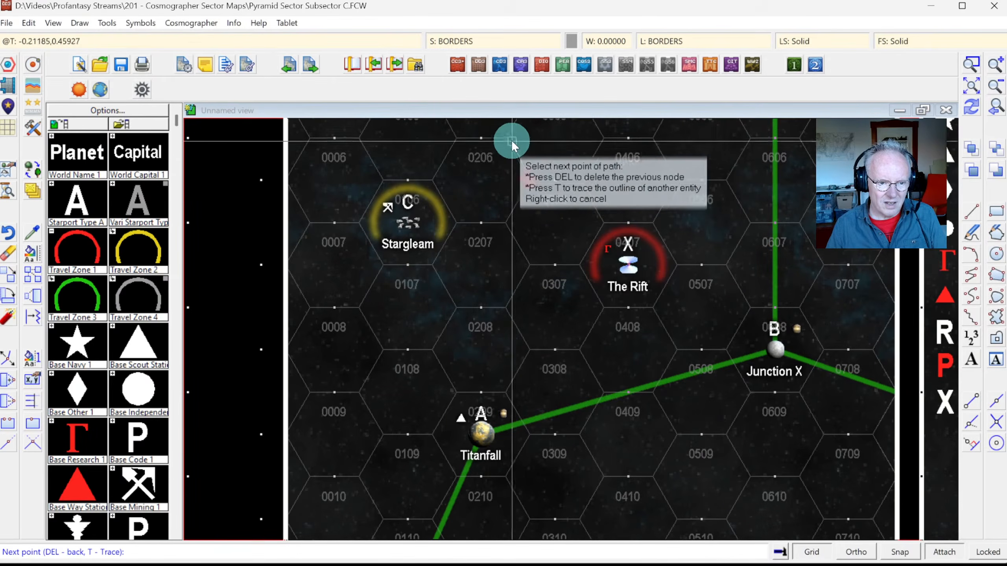
click(451, 137)
click(431, 179)
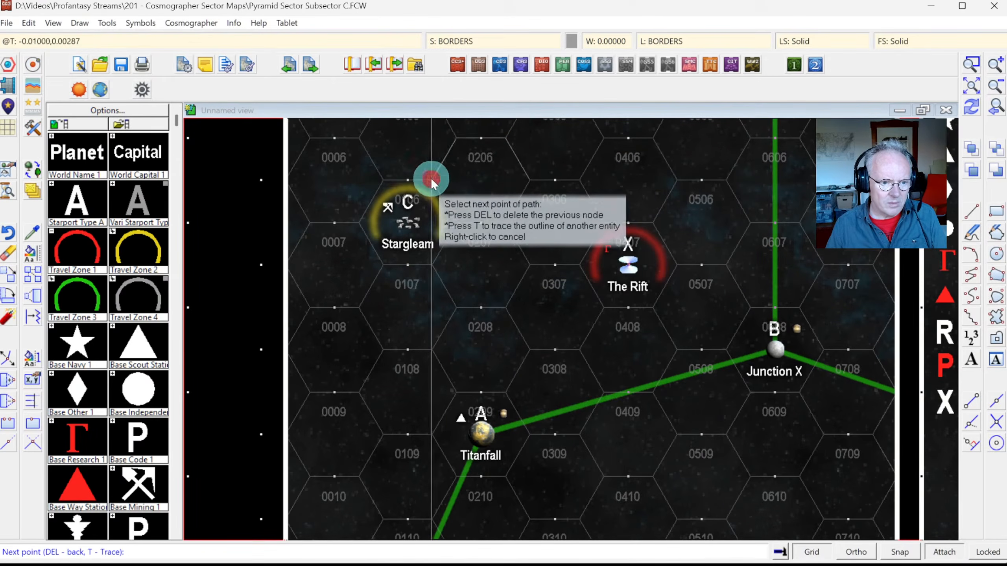
click(381, 178)
click(359, 223)
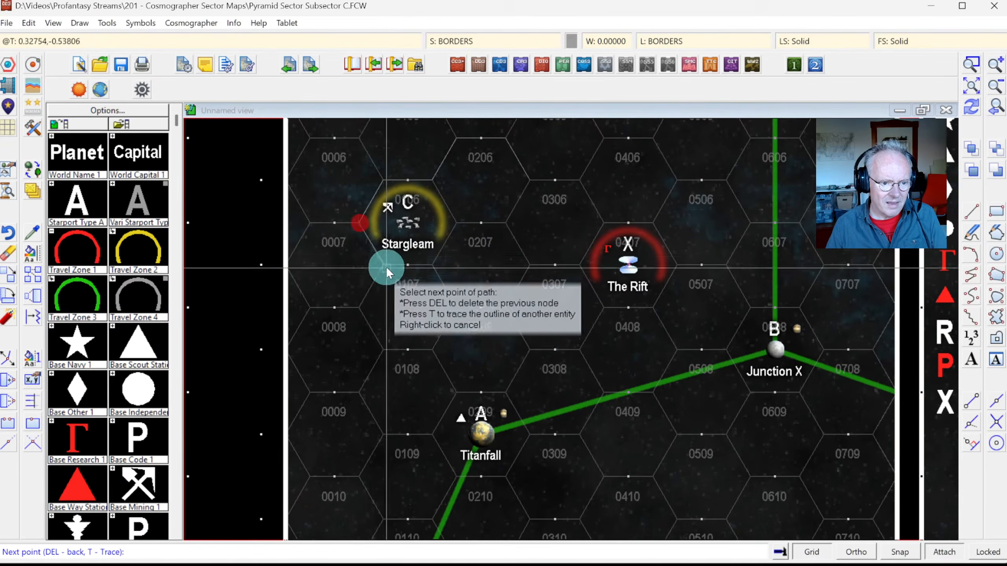
click(386, 267)
click(432, 266)
click(457, 308)
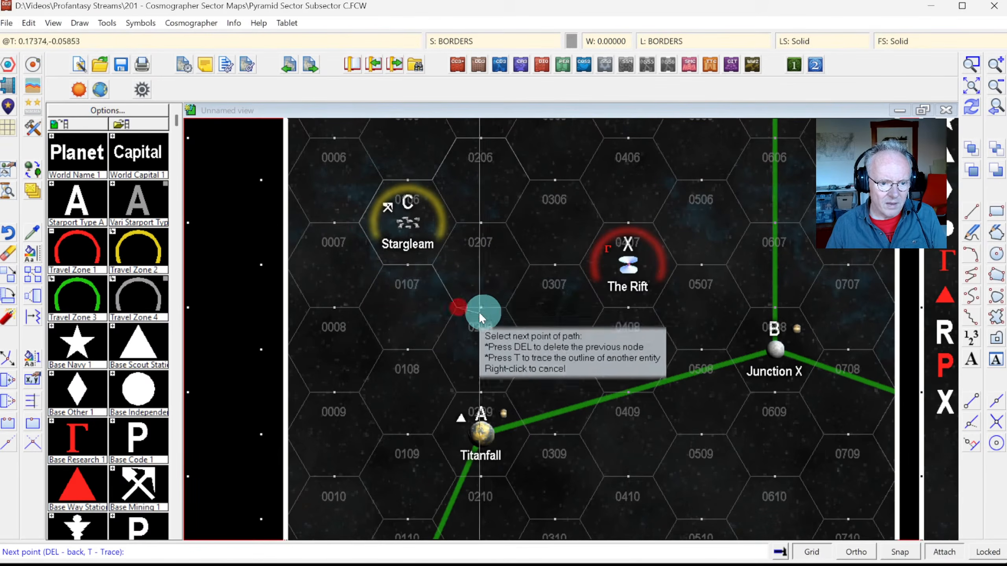
Continue the border along the lower edges of hexes 0207 and 0306, around The Rift's hex and back over 0306, closing the area.
click(502, 307)
click(528, 264)
click(579, 263)
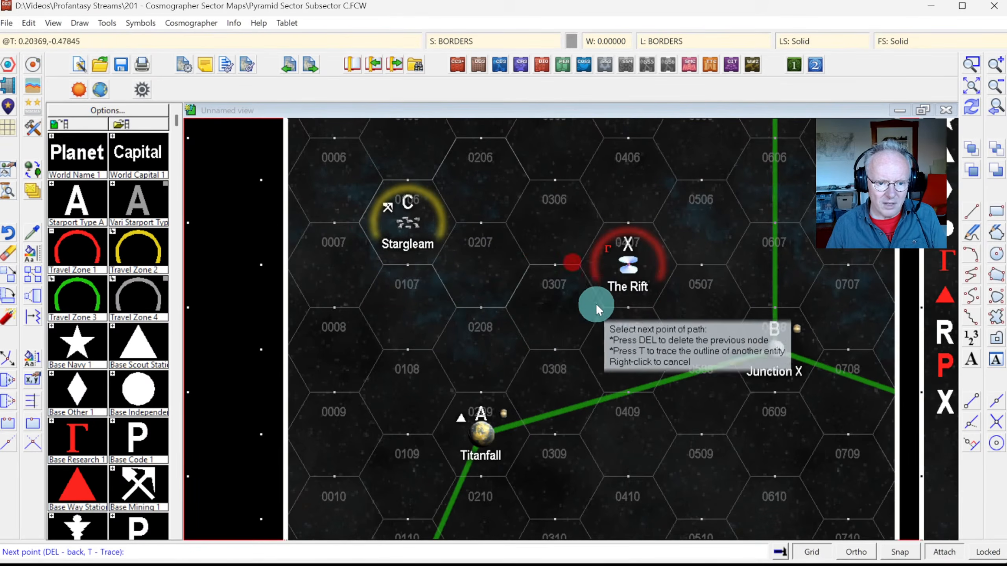
click(654, 306)
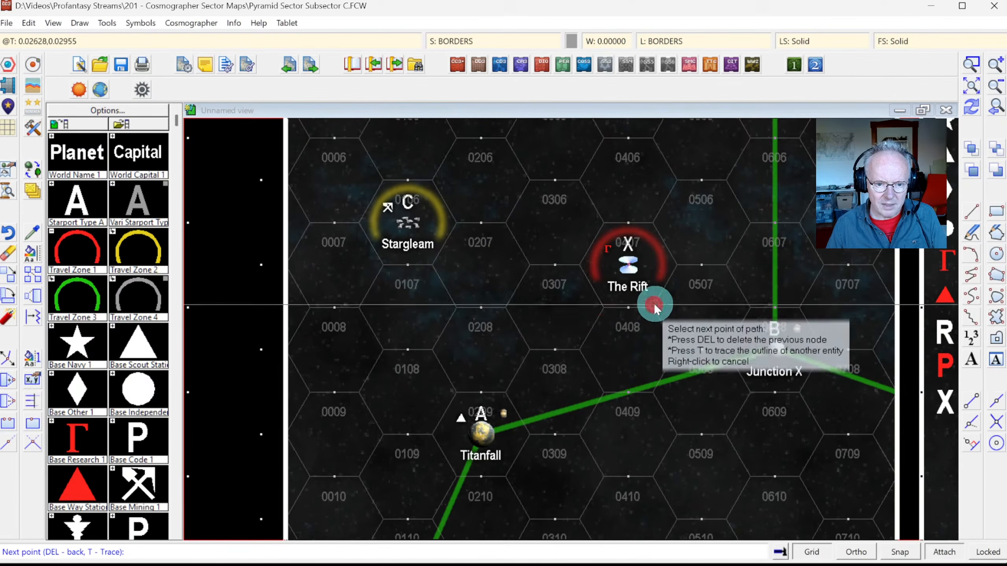
click(675, 260)
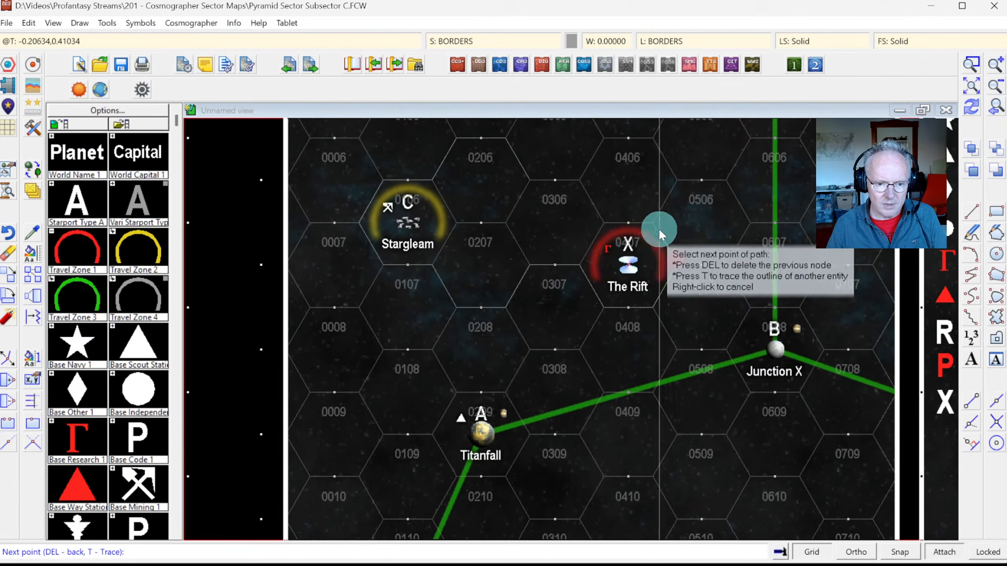
click(575, 178)
click(529, 179)
click(508, 143)
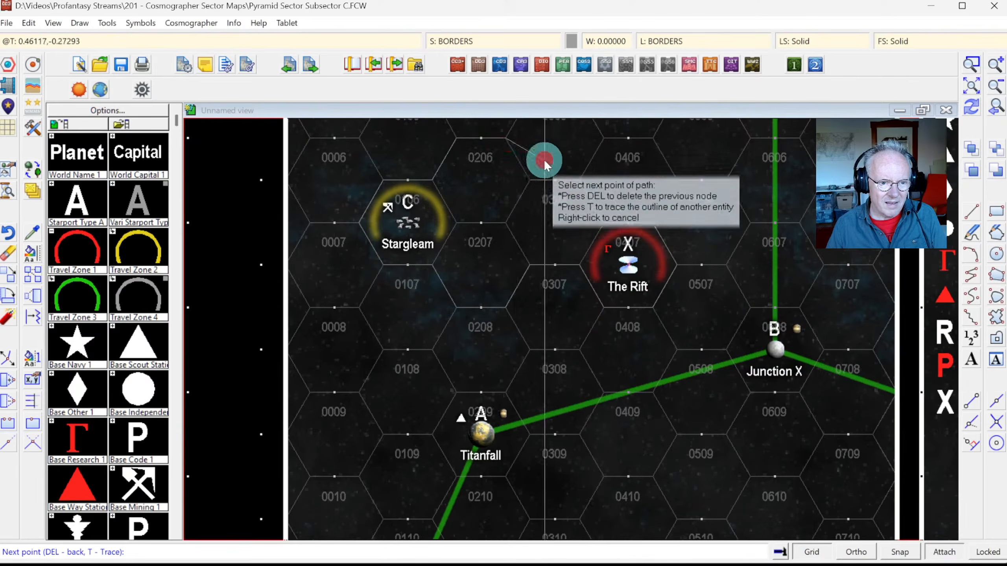
right_click(544, 158)
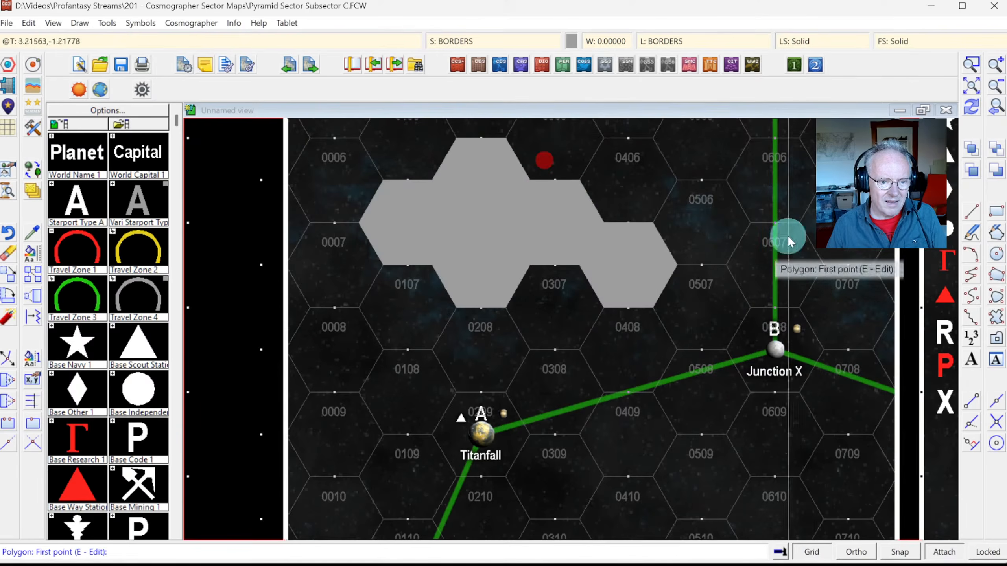
click(975, 110)
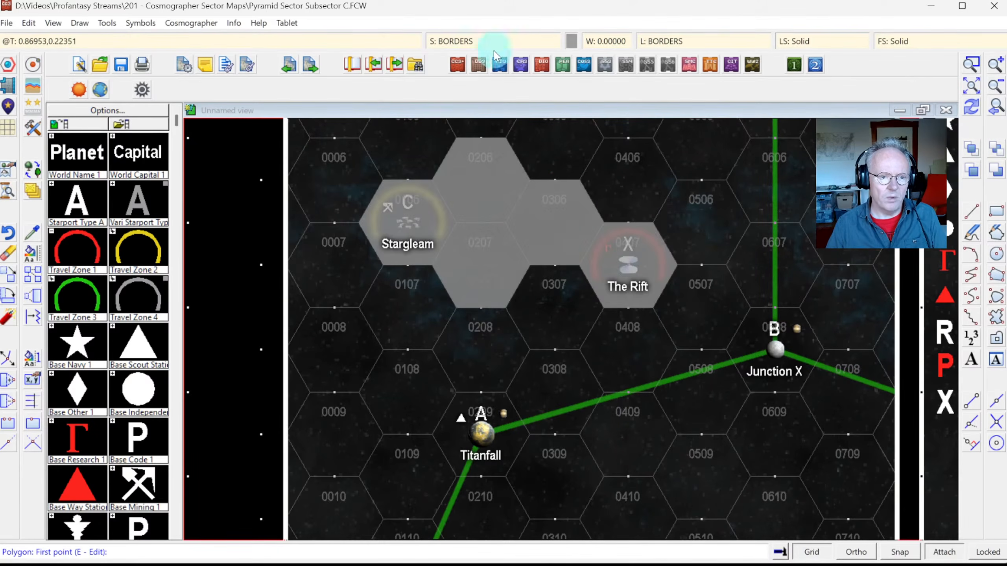
Move the BORDERS sheet up to directly below BACKGROUND NEBULAE in the sheet order and unhide the BACKGROUND NEBULAE sheet.
click(471, 40)
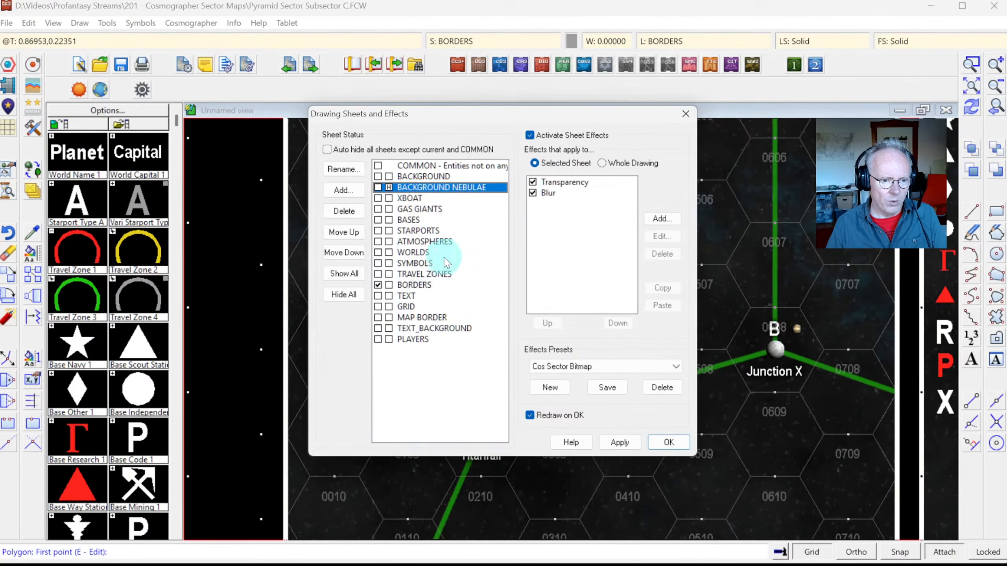
click(422, 287)
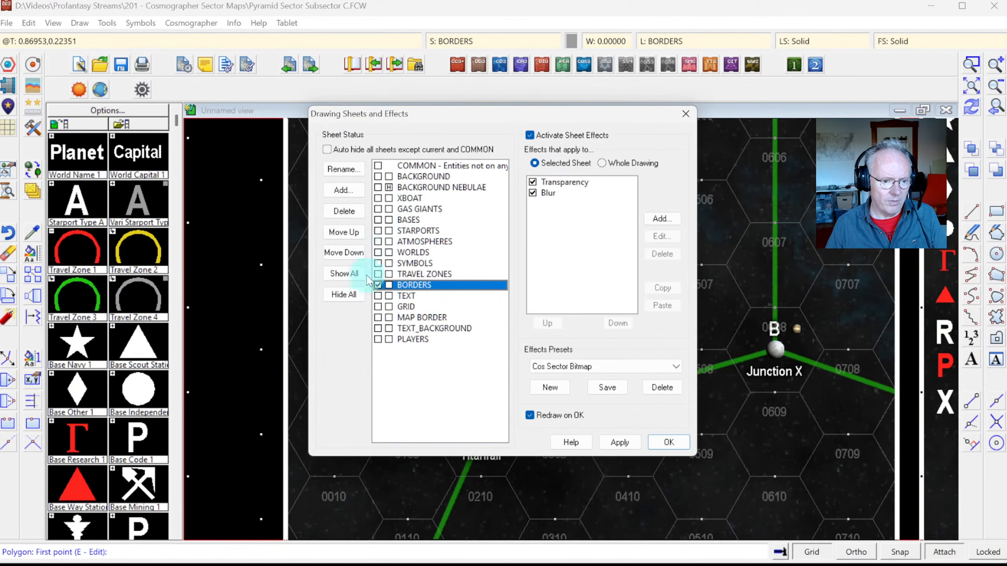
click(344, 232)
click(343, 232)
click(344, 232)
click(343, 232)
click(343, 232)
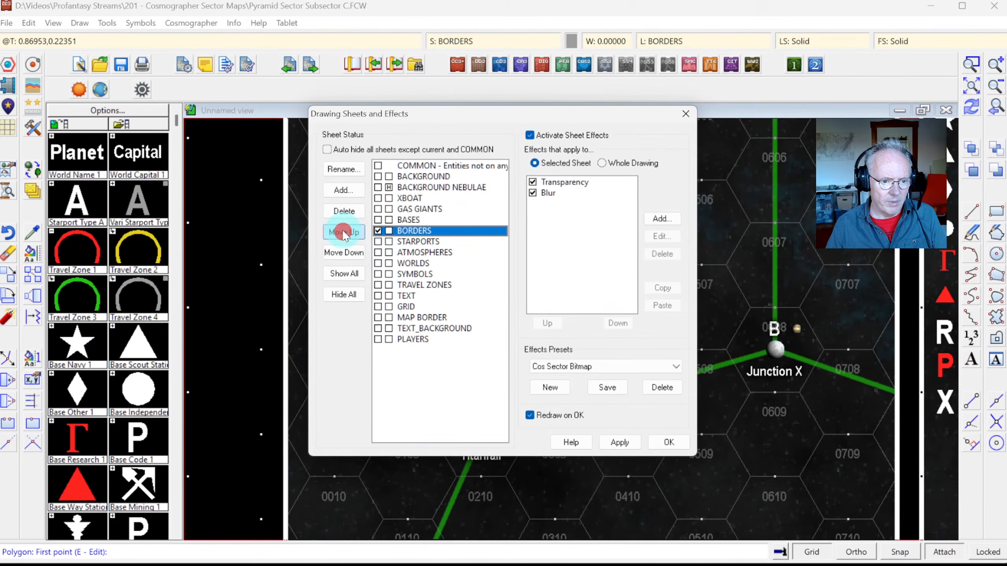
click(344, 232)
click(343, 232)
click(343, 232)
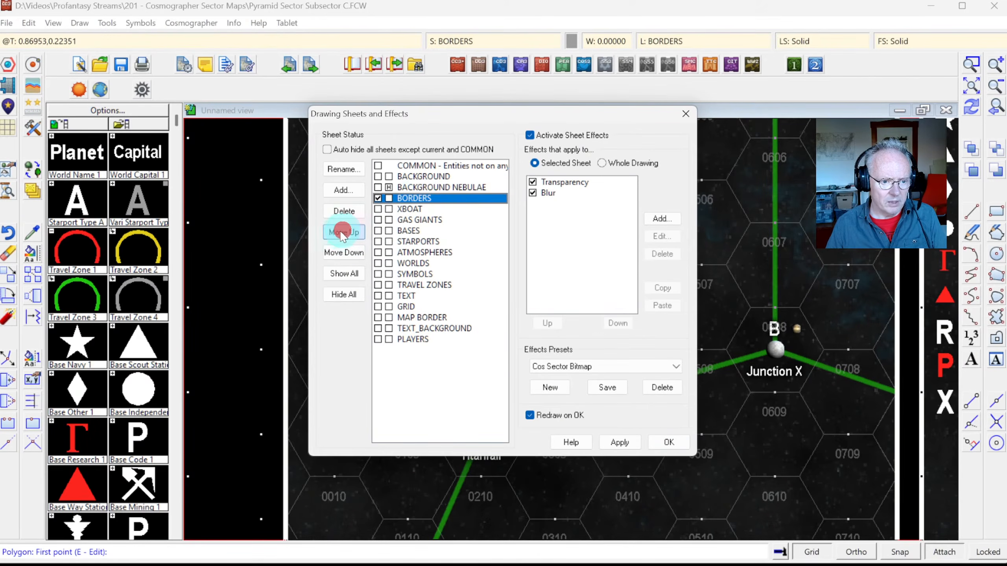
click(387, 187)
click(664, 443)
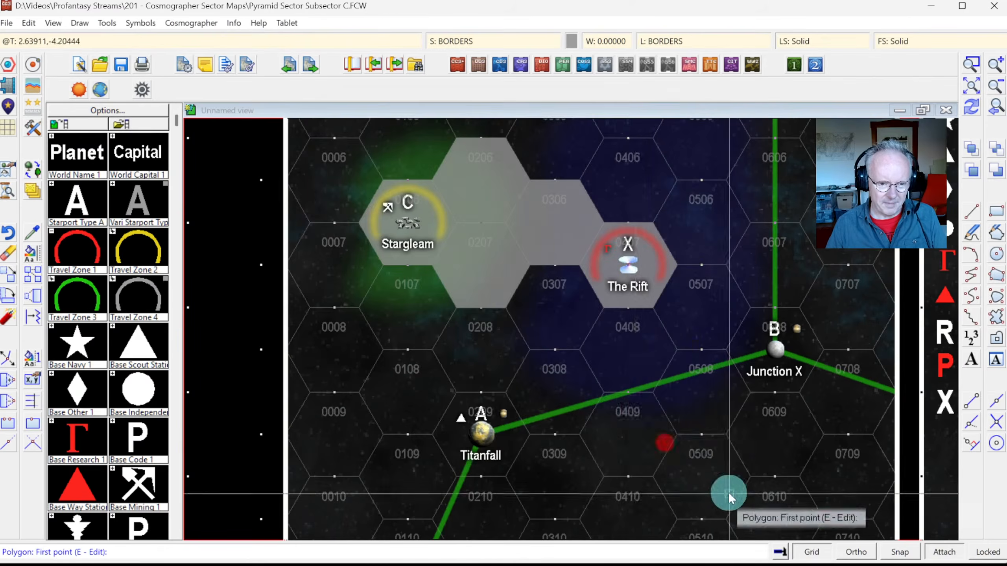
click(555, 334)
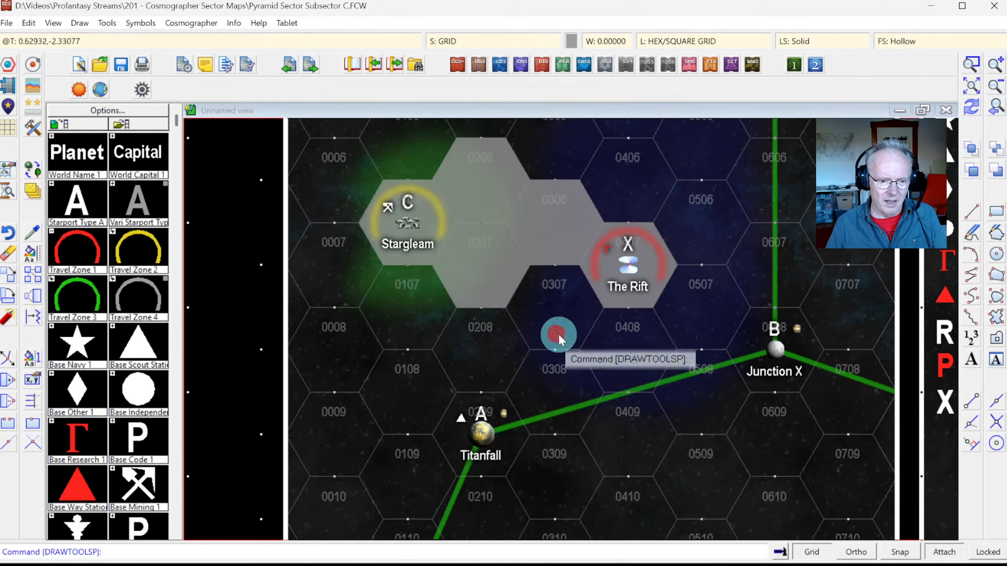
Set the opacity of the BORDERS sheet's Transparency effect to 25%.
click(971, 85)
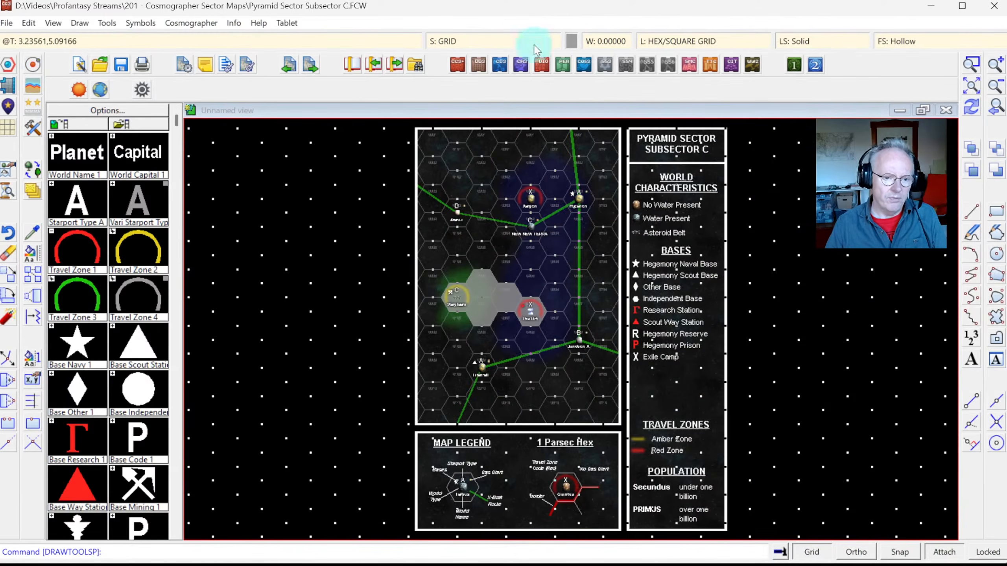
click(475, 39)
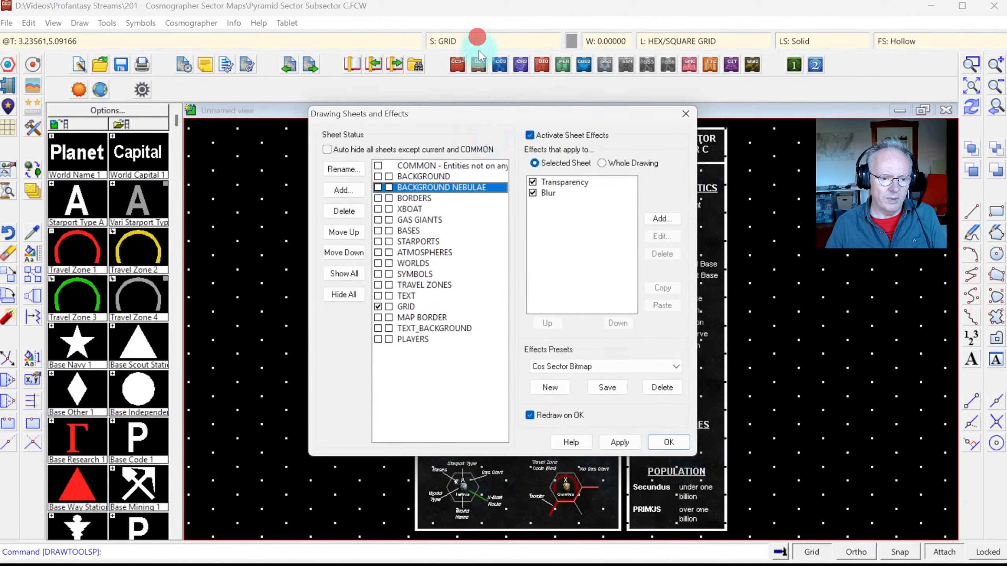
click(436, 198)
click(566, 182)
click(661, 236)
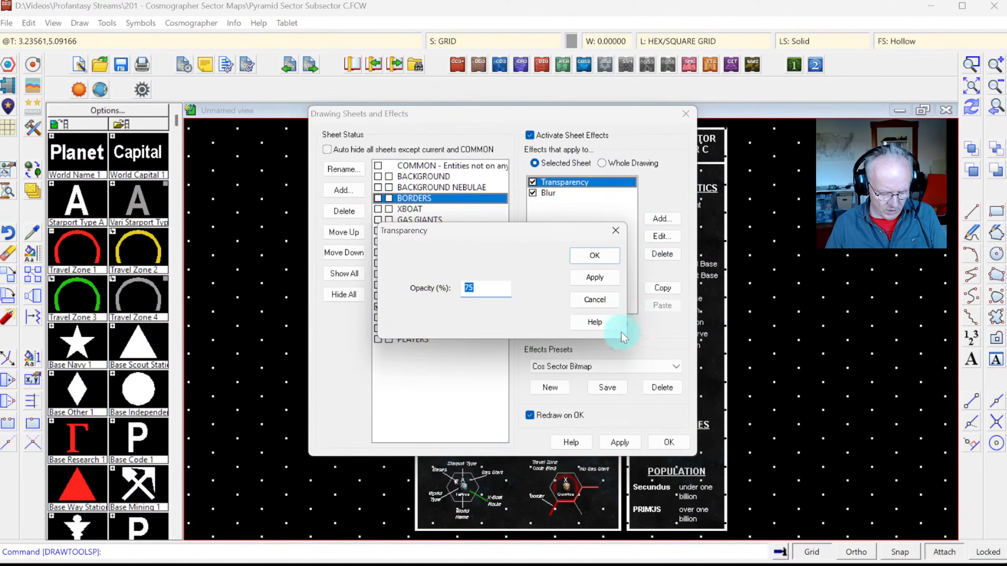
text(25)
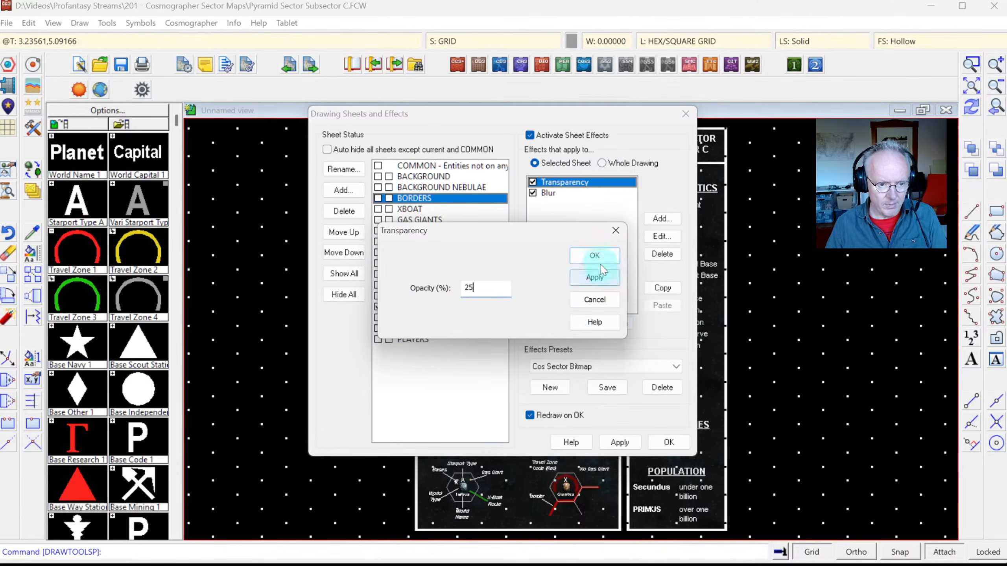
click(593, 254)
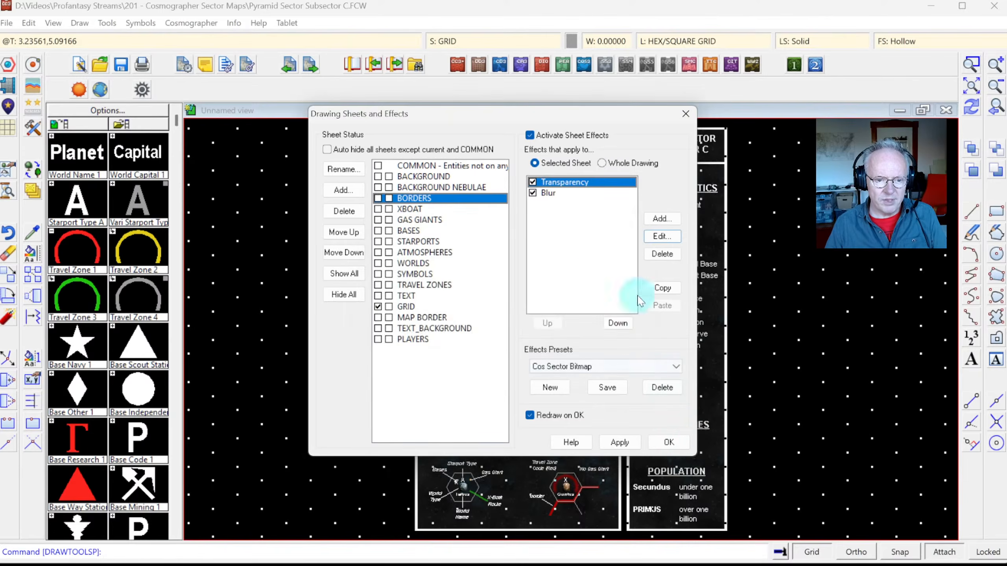
click(668, 443)
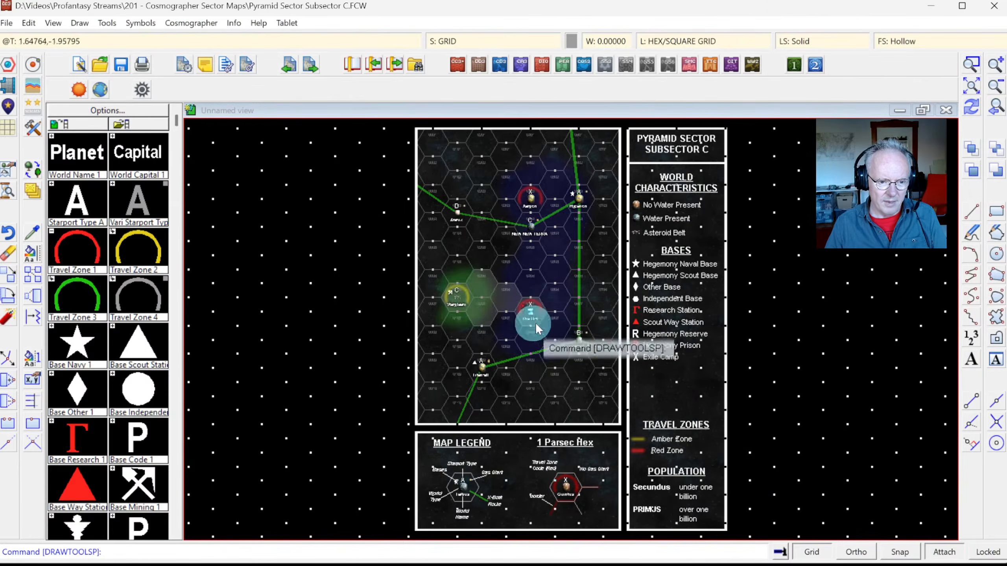